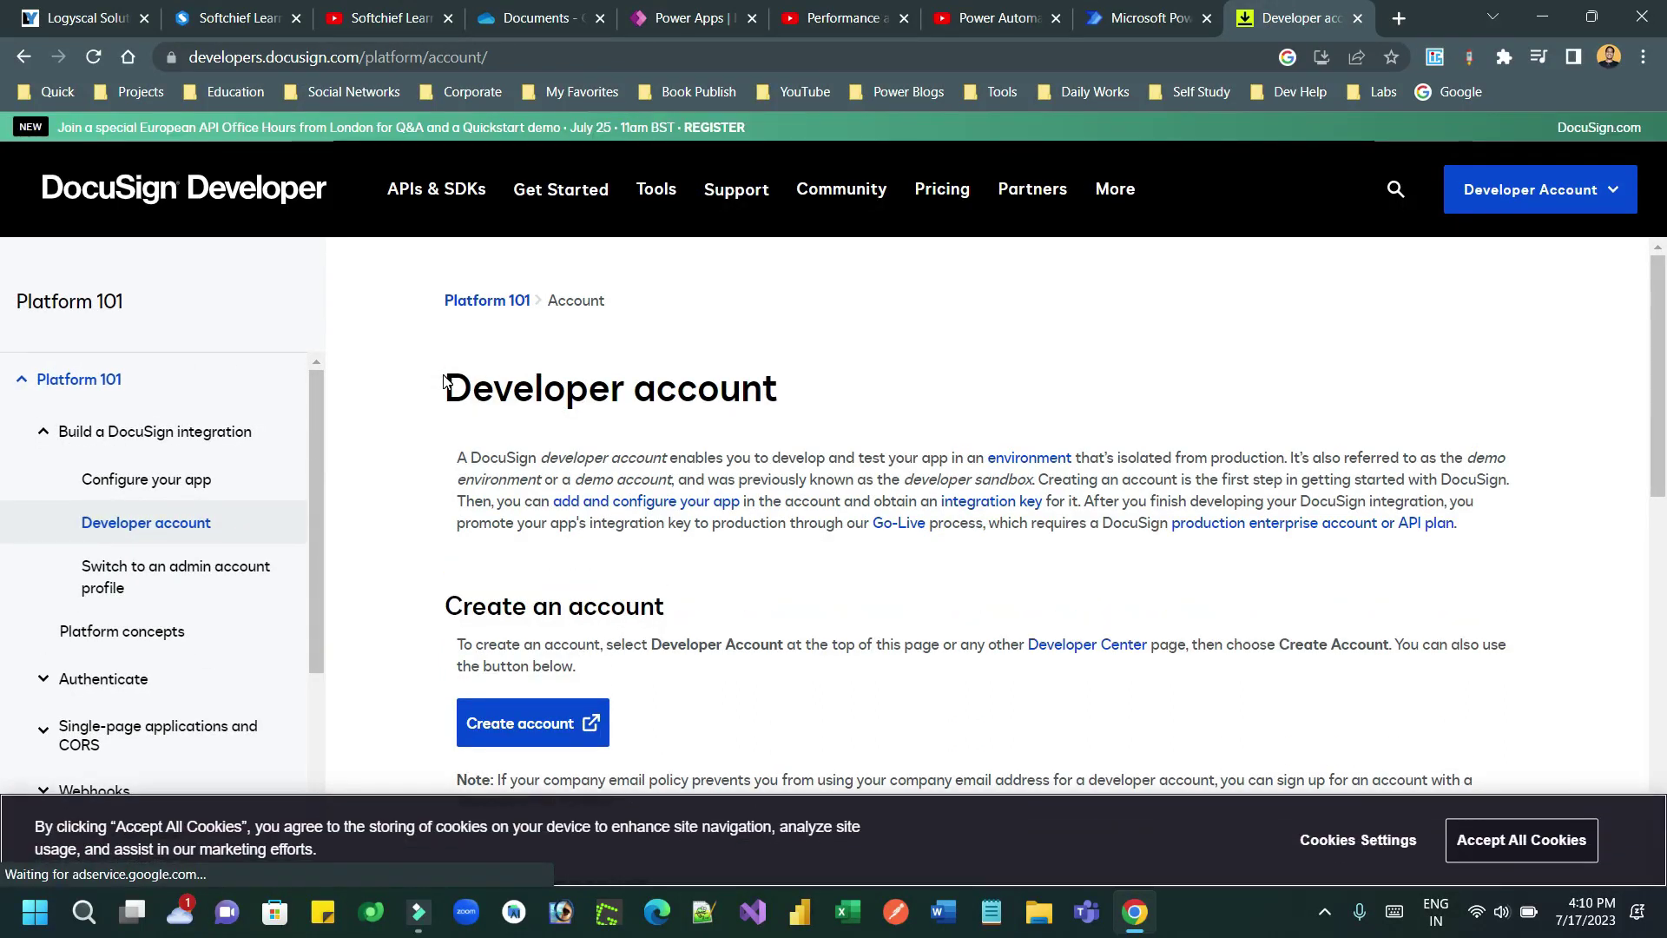
Open the developer sign-up form and fill in first name, last name, saved e-mail and company softchief
{"action": "left_click", "coordinate": [522, 734]}
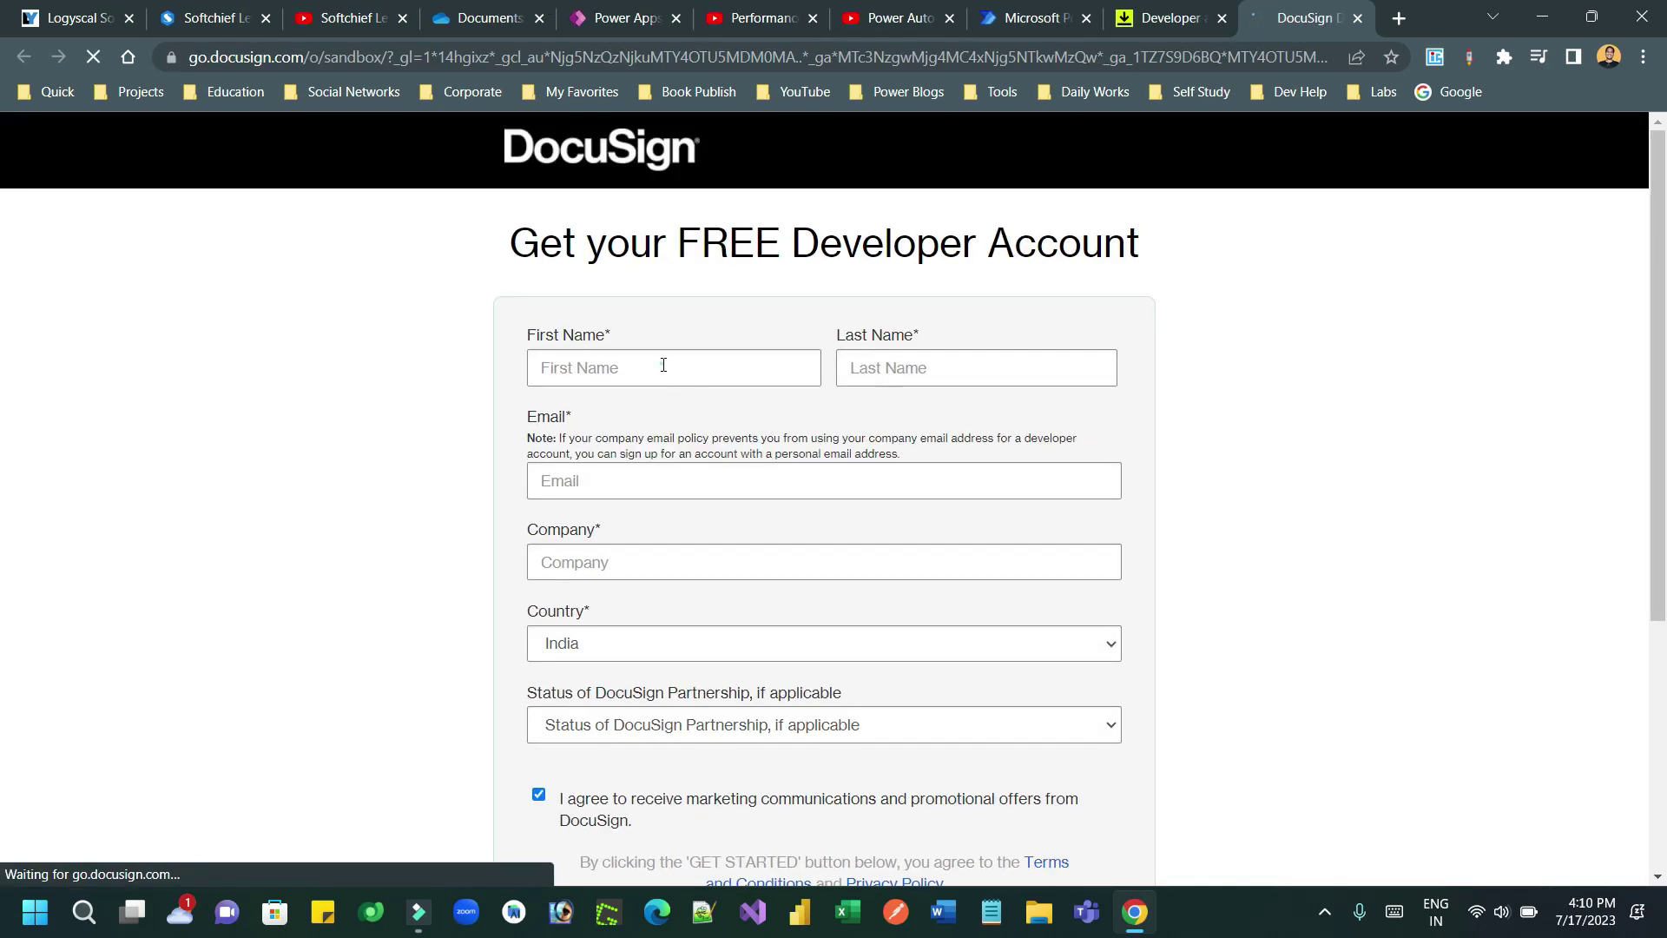
{"action": "left_click", "coordinate": [664, 364]}
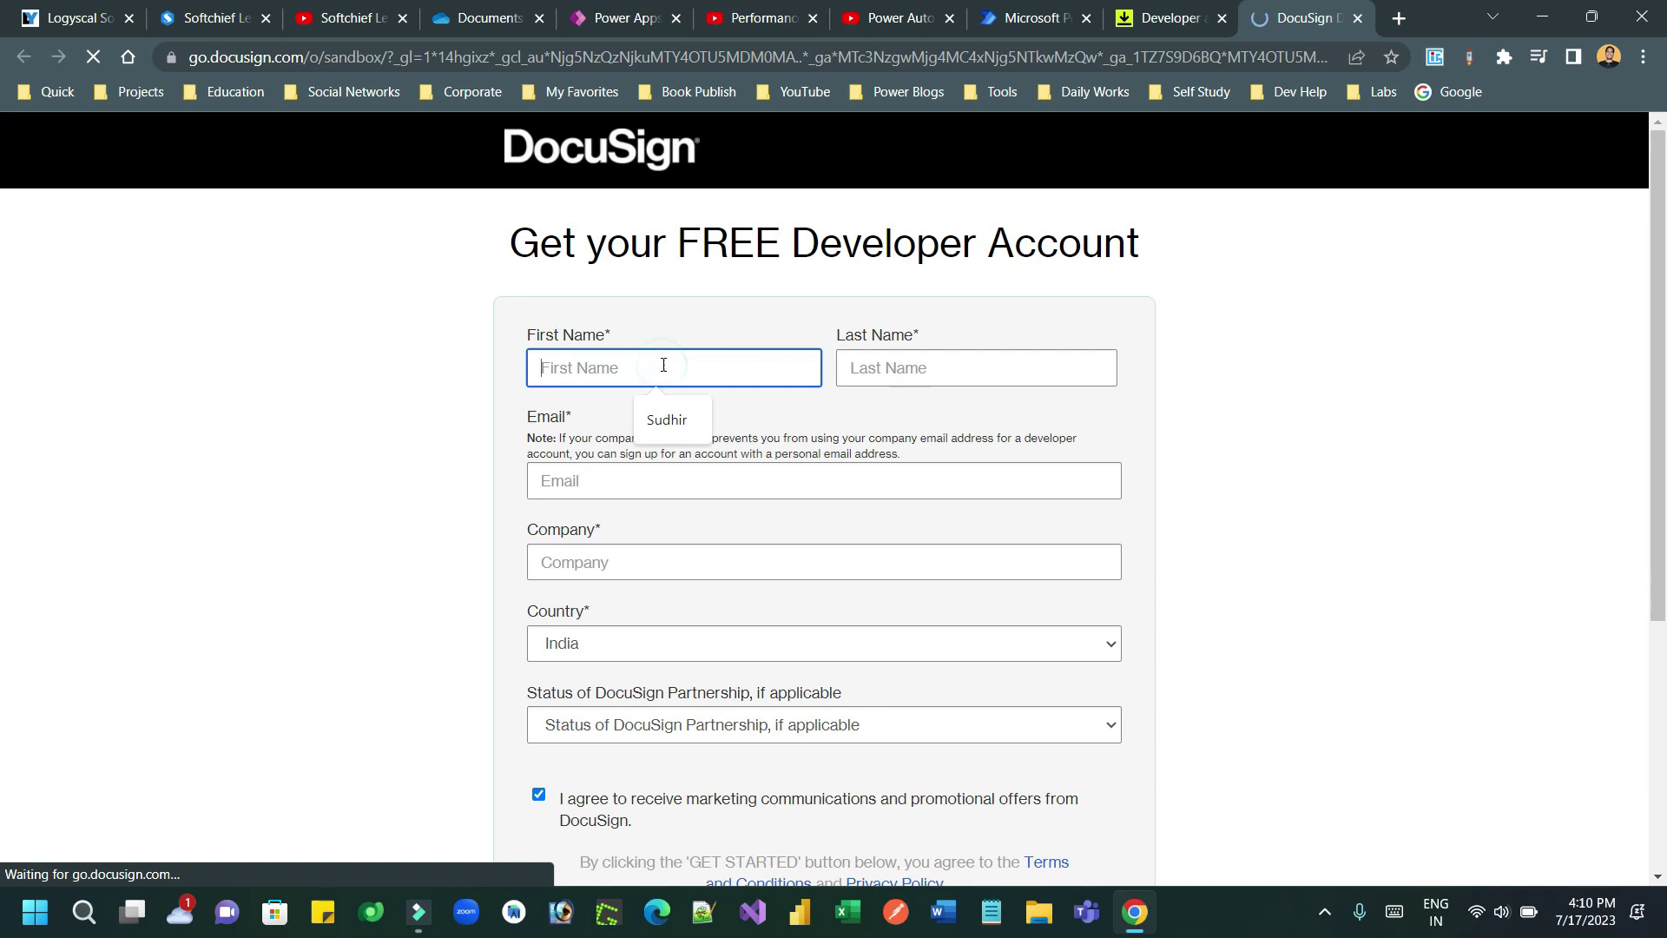
{"action": "type", "text": "sa"}
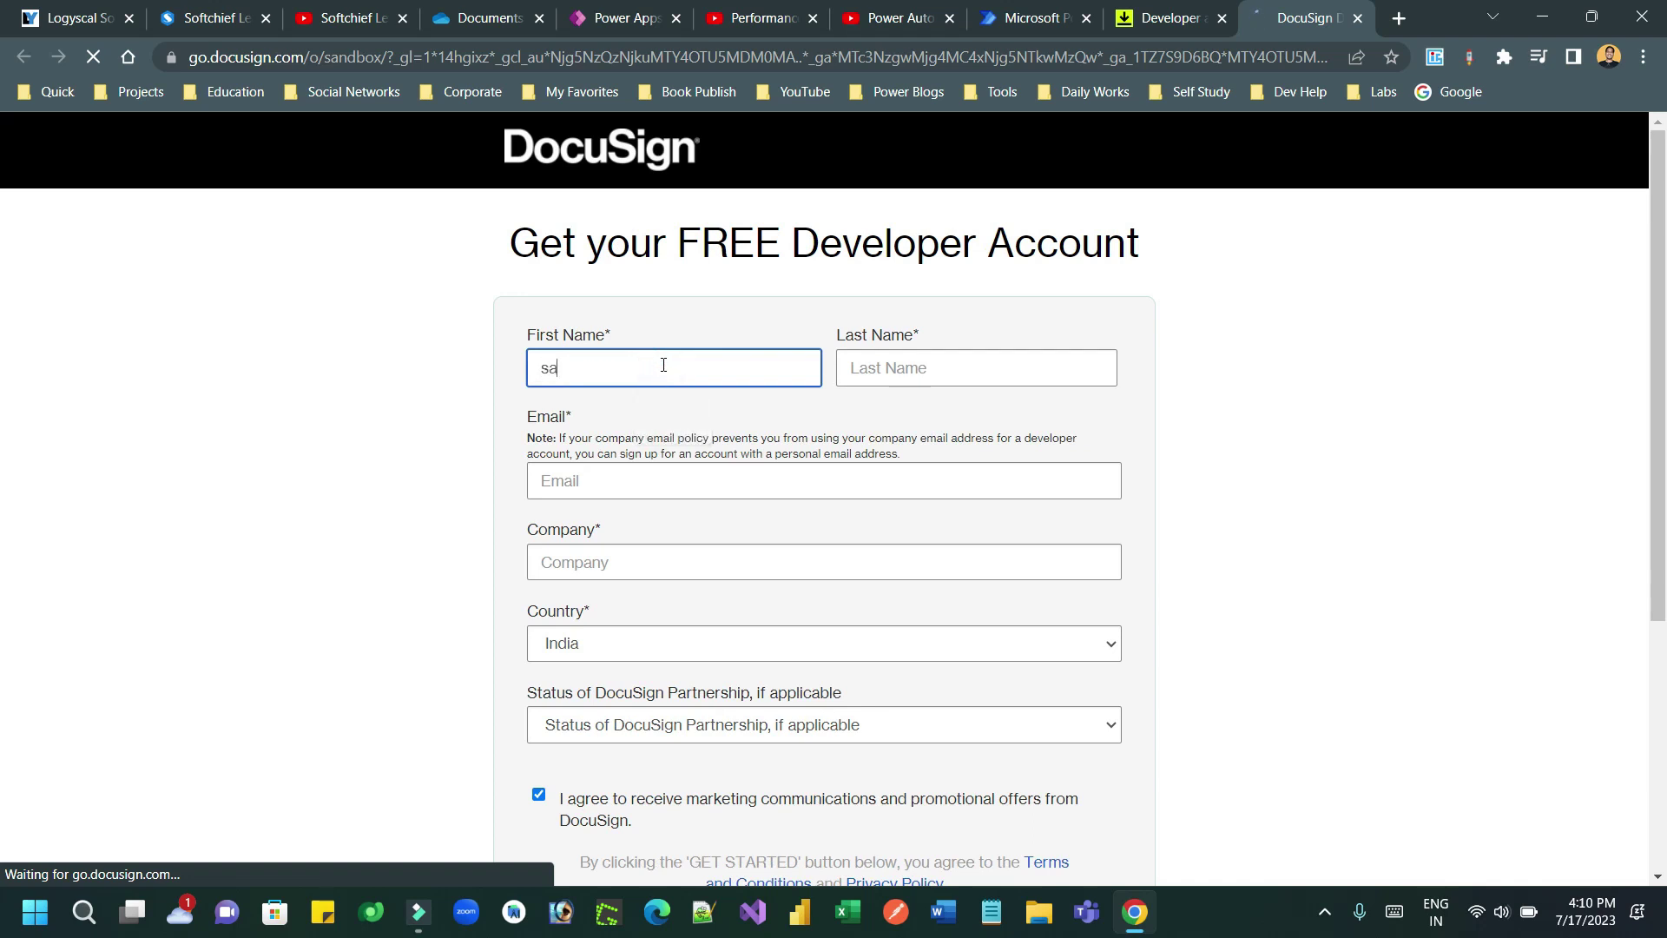
{"action": "type", "text": "njay"}
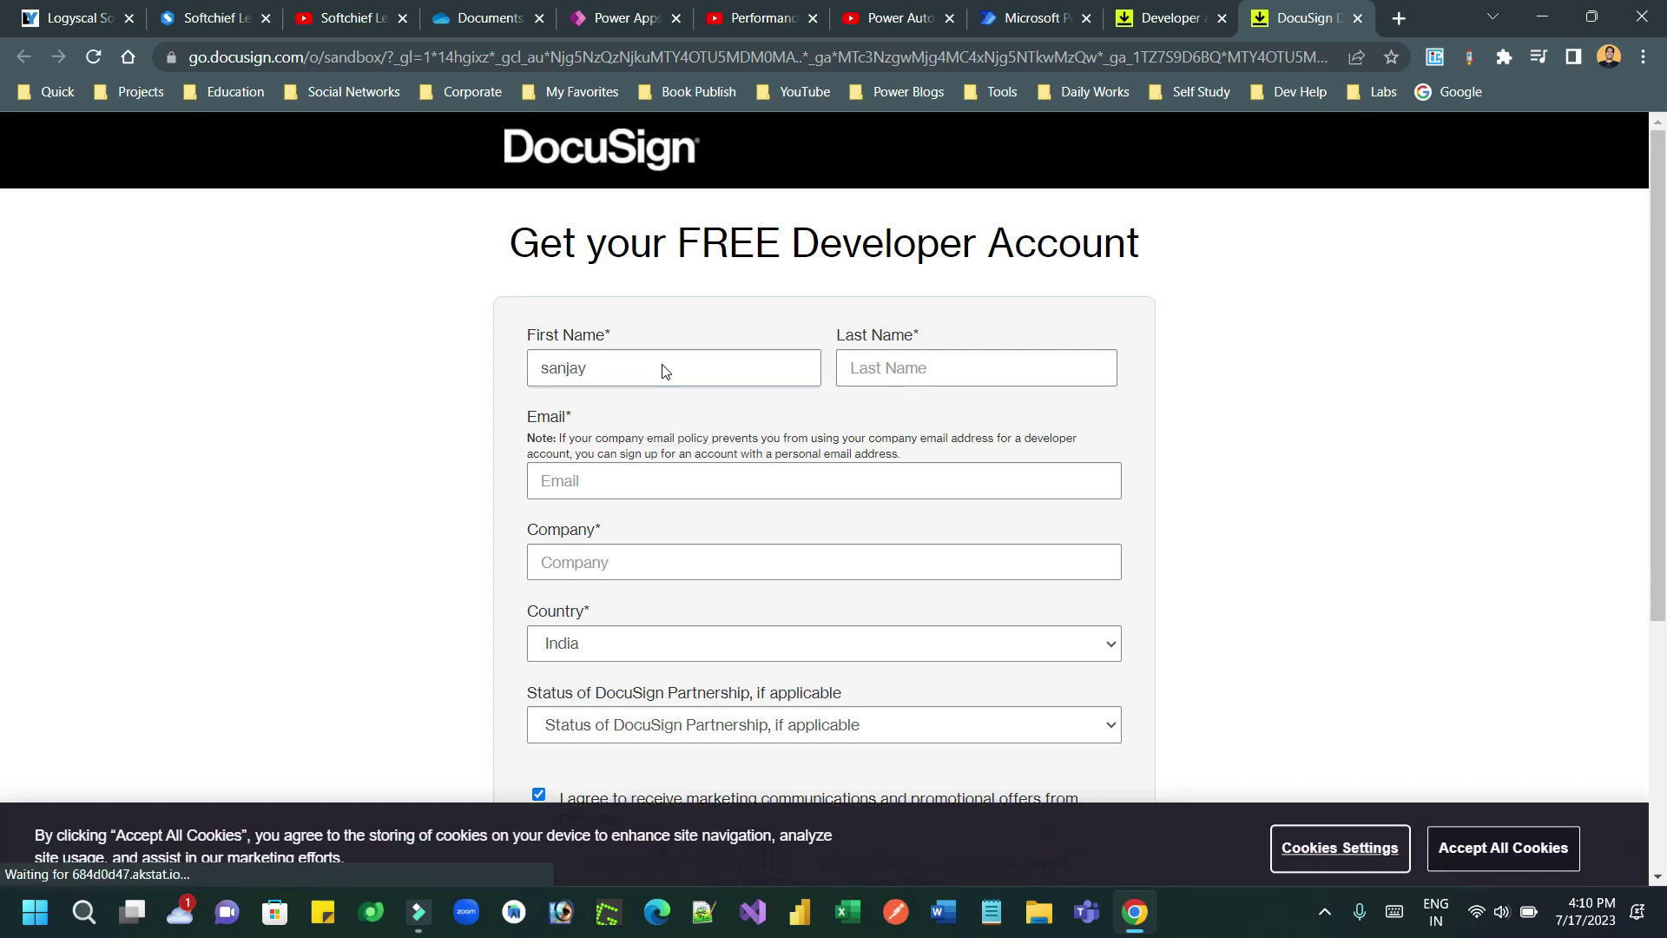
{"action": "left_click", "coordinate": [862, 363]}
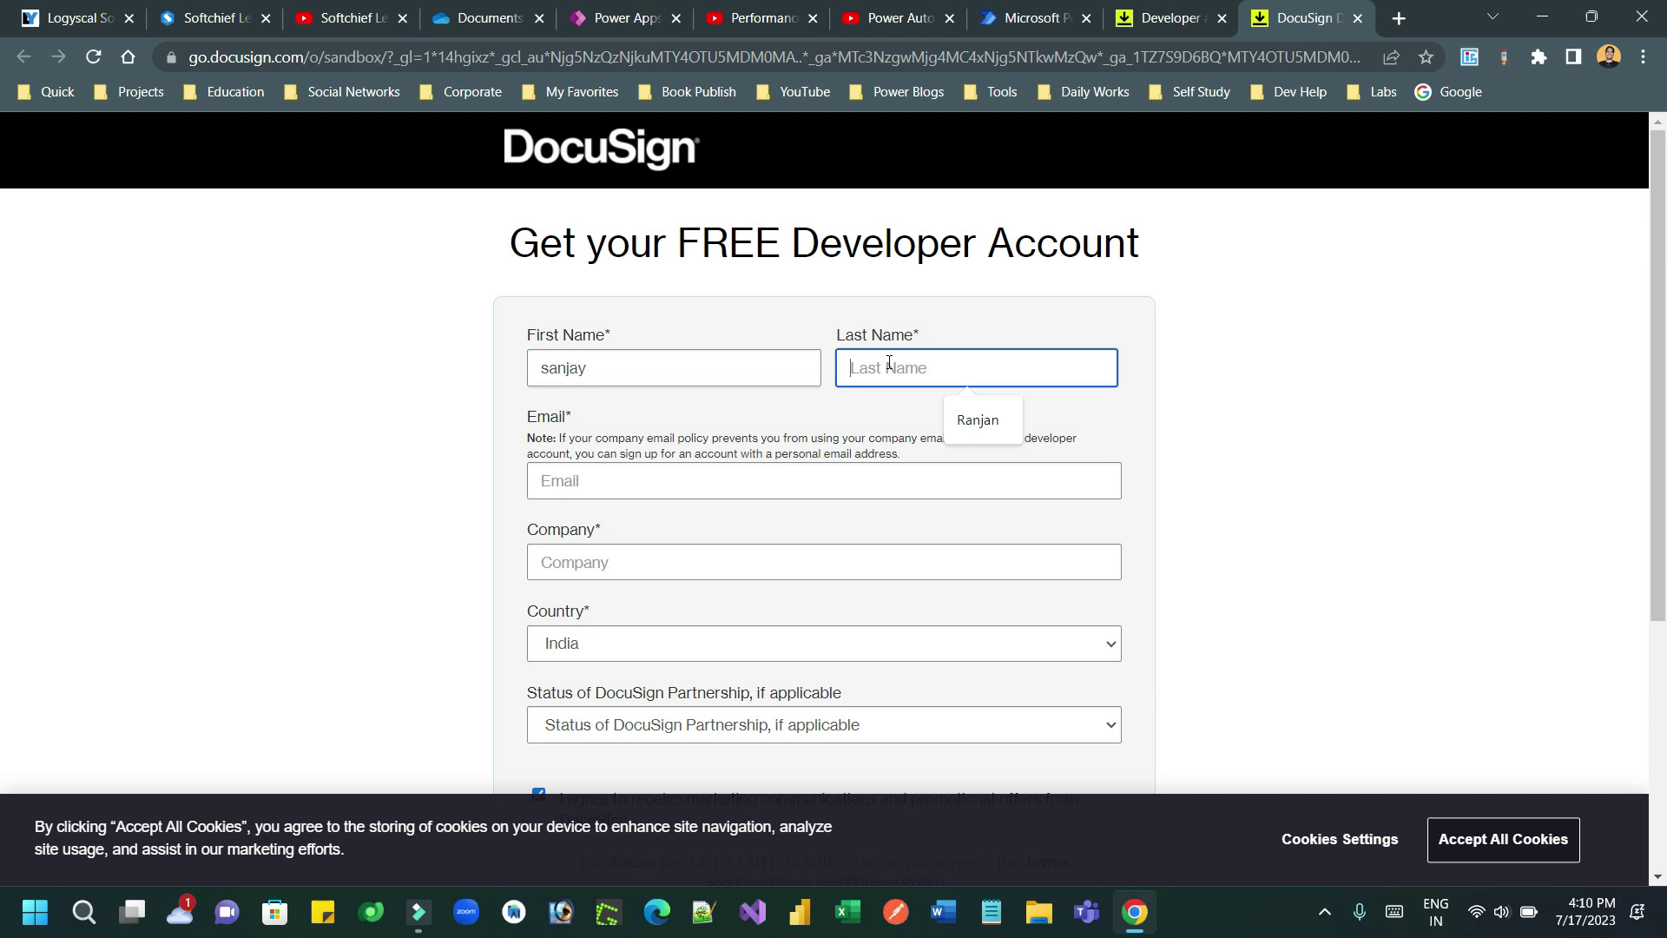
{"action": "type", "text": "prakashp"}
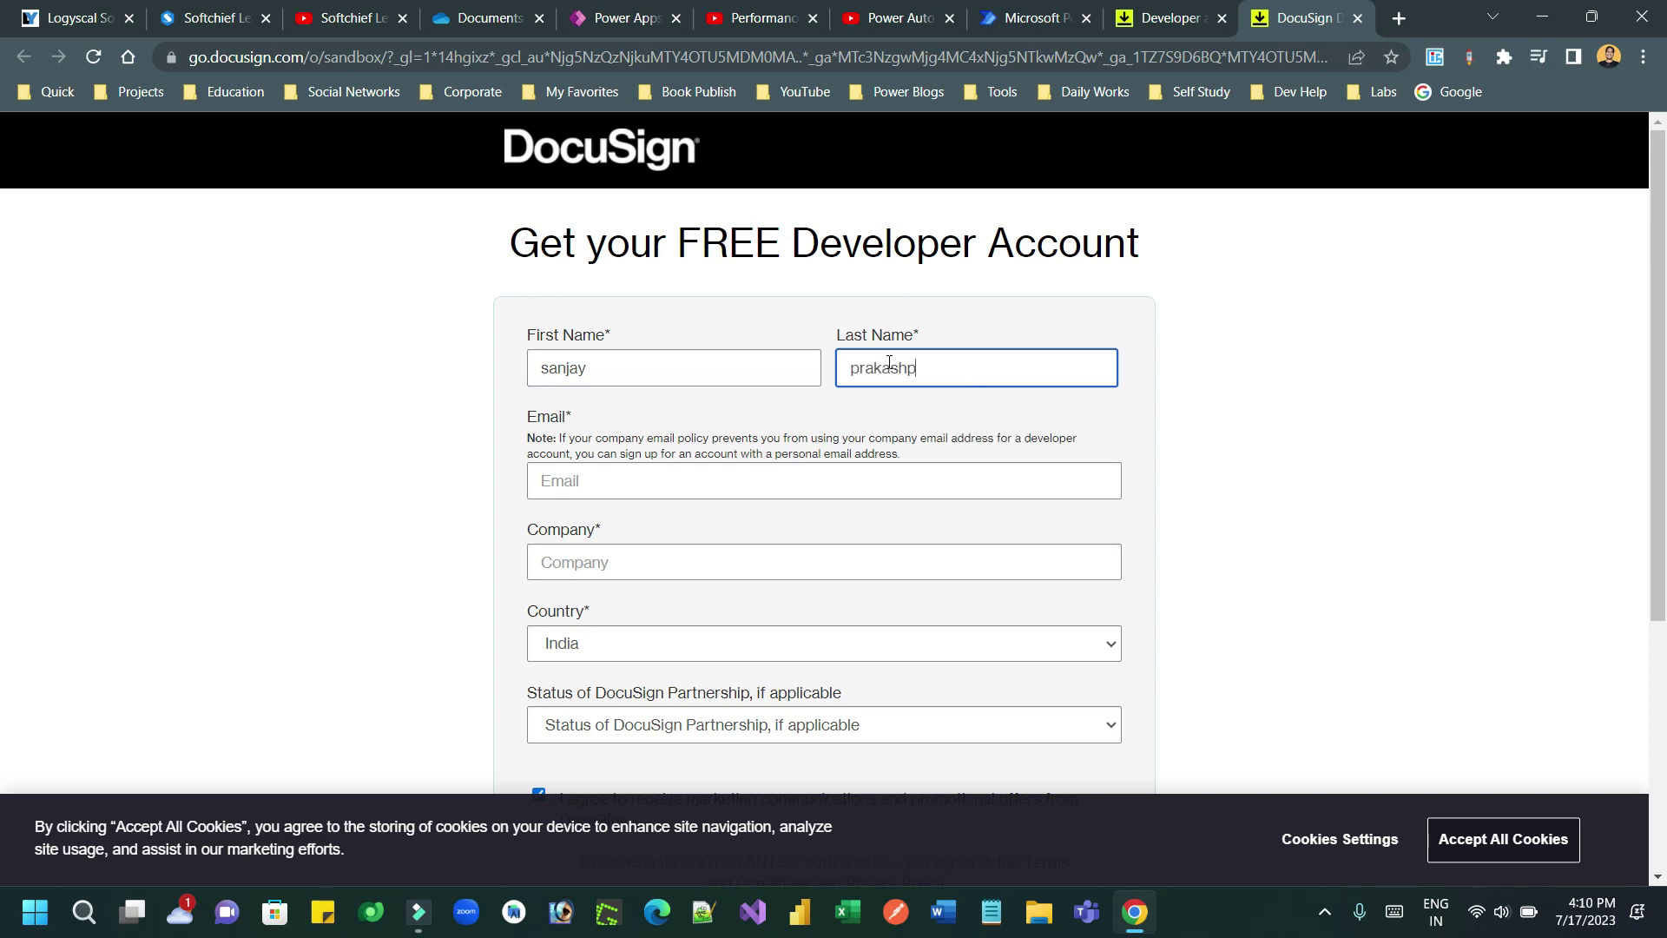
{"action": "left_click", "coordinate": [766, 482]}
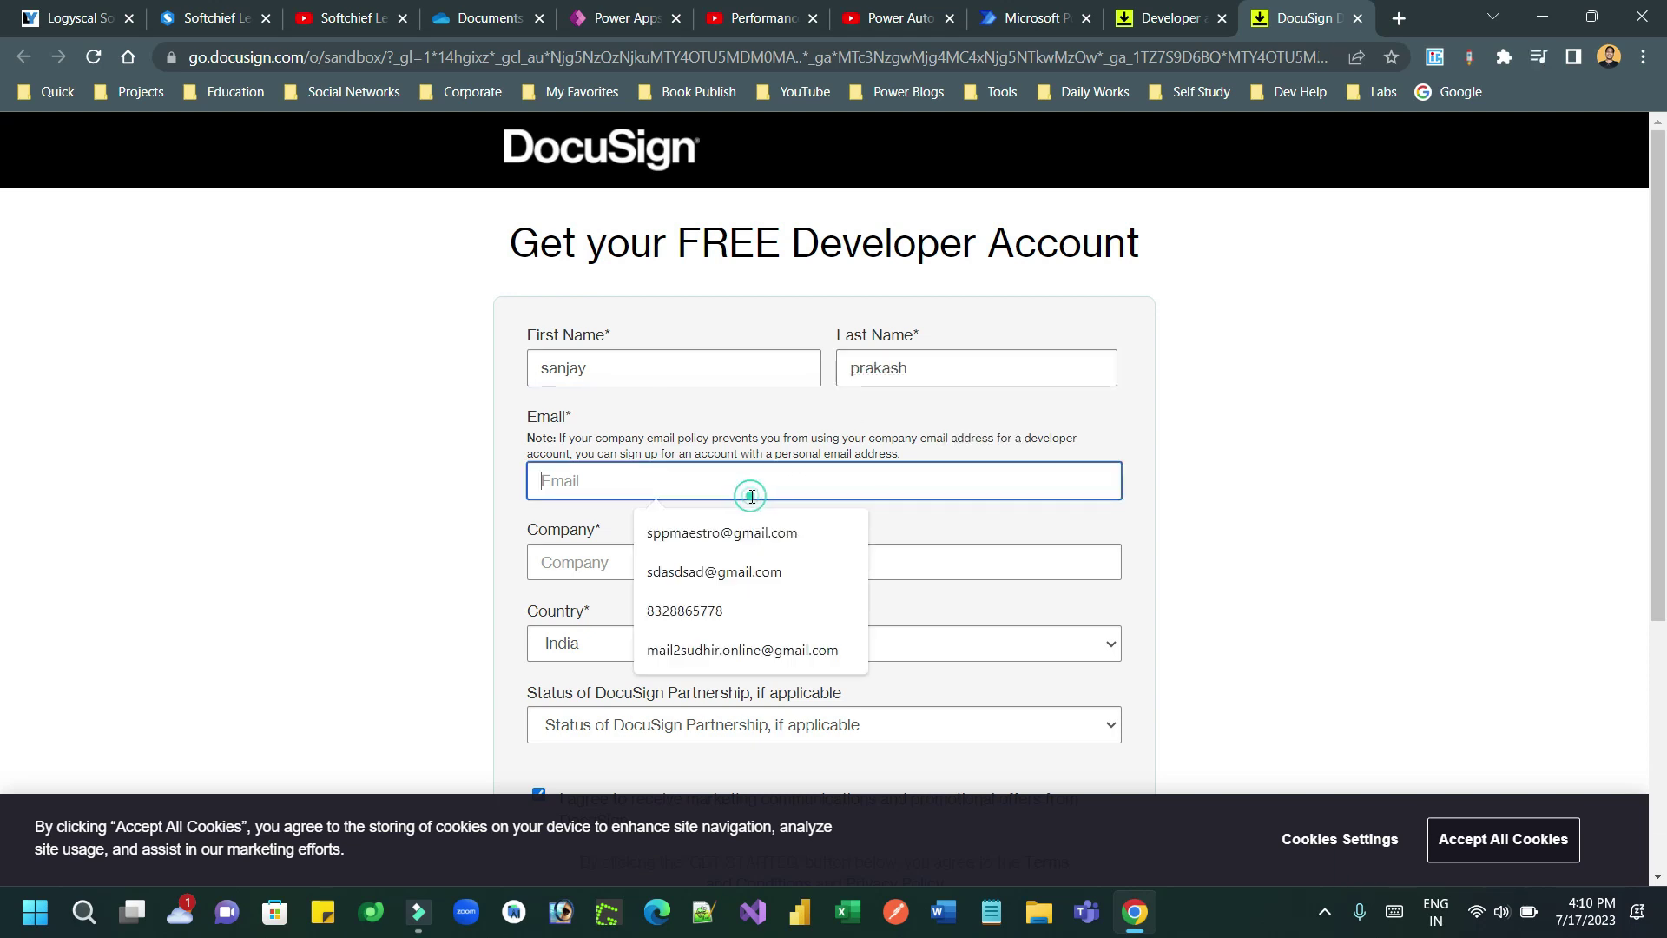
{"action": "left_click", "coordinate": [745, 540]}
{"action": "left_click", "coordinate": [745, 568]}
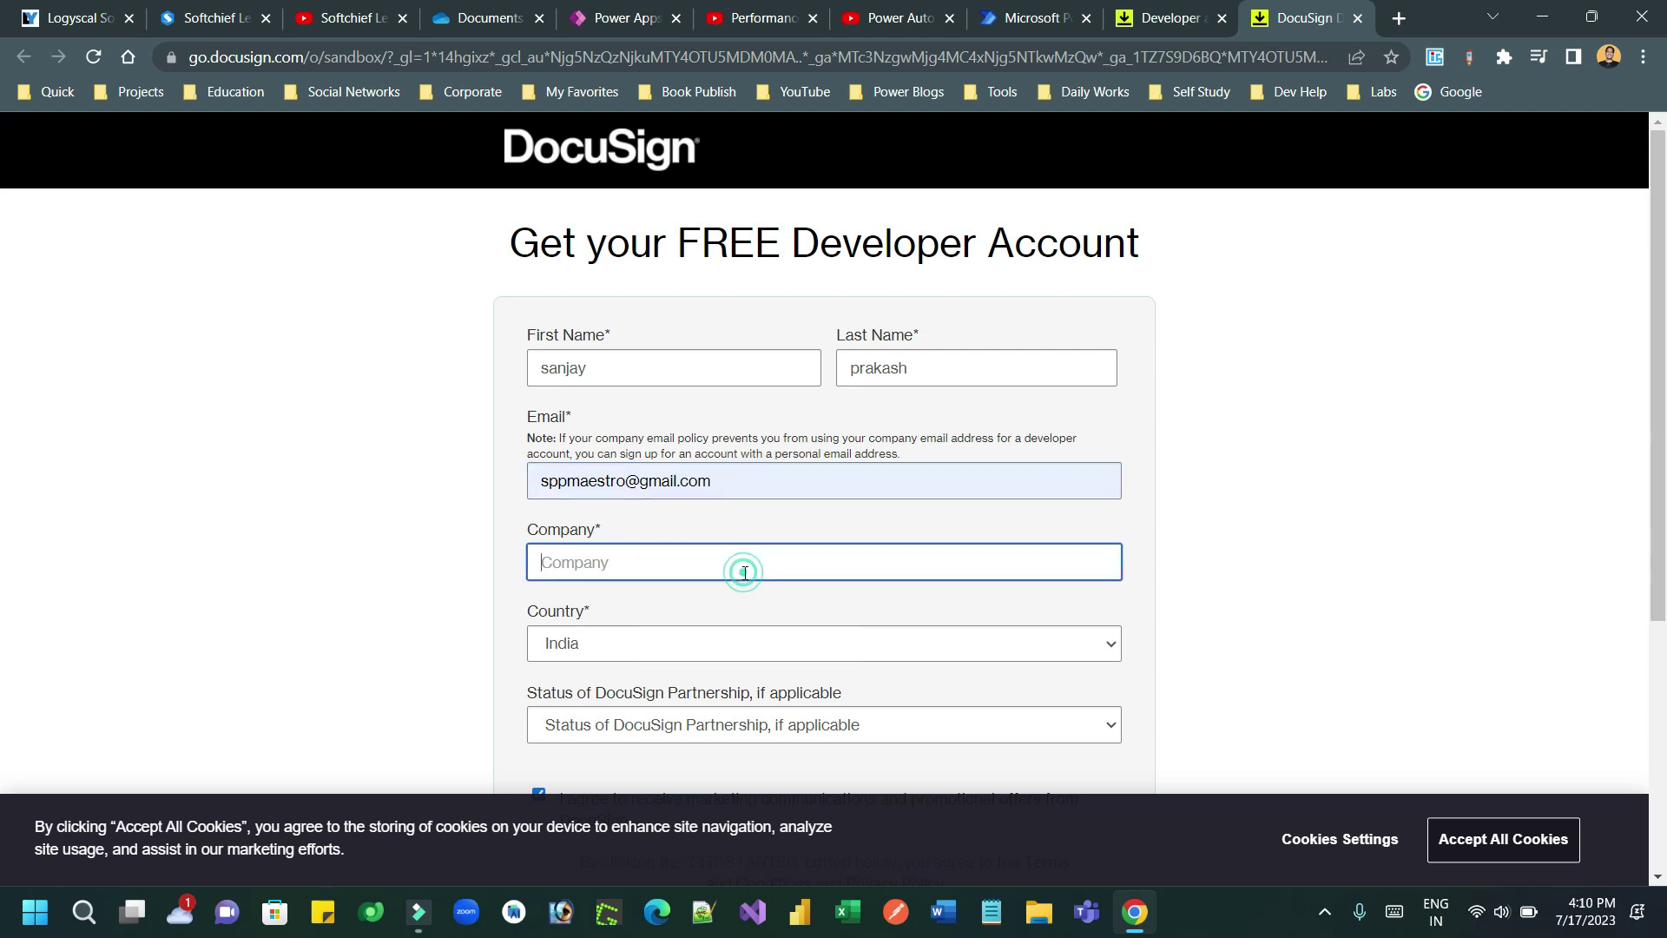
{"action": "type", "text": "s"}
Set the partnership status to None, keeping Country India
{"action": "left_click", "coordinate": [707, 736]}
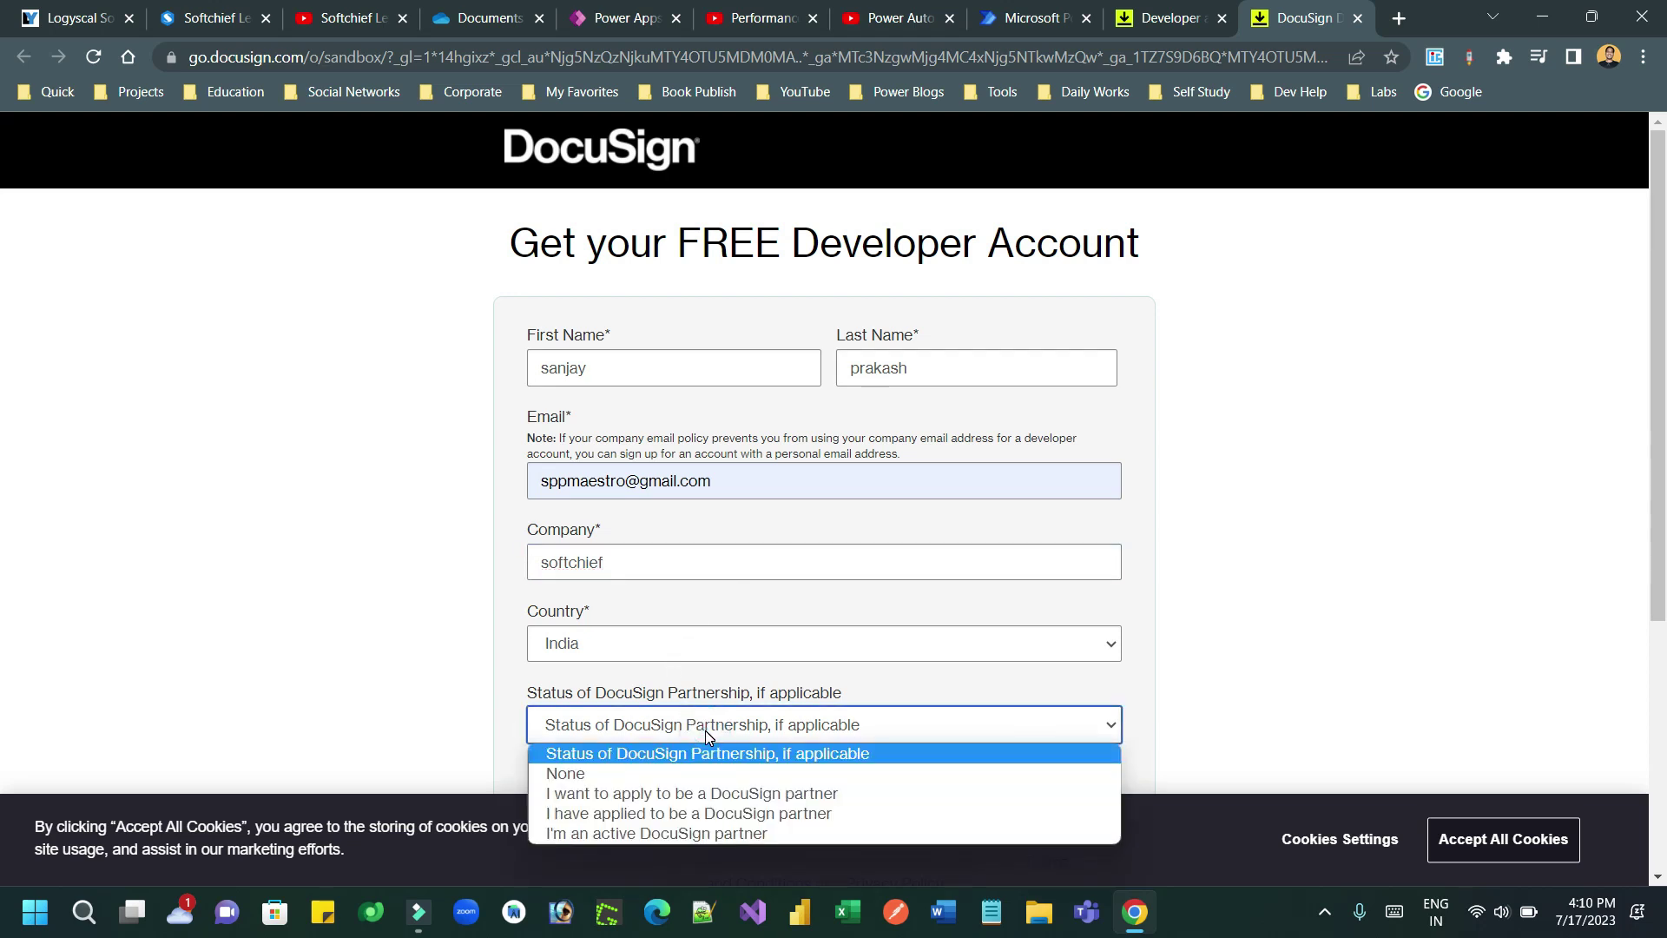
{"action": "left_click", "coordinate": [707, 735]}
{"action": "left_click", "coordinate": [705, 734]}
{"action": "left_click", "coordinate": [696, 775]}
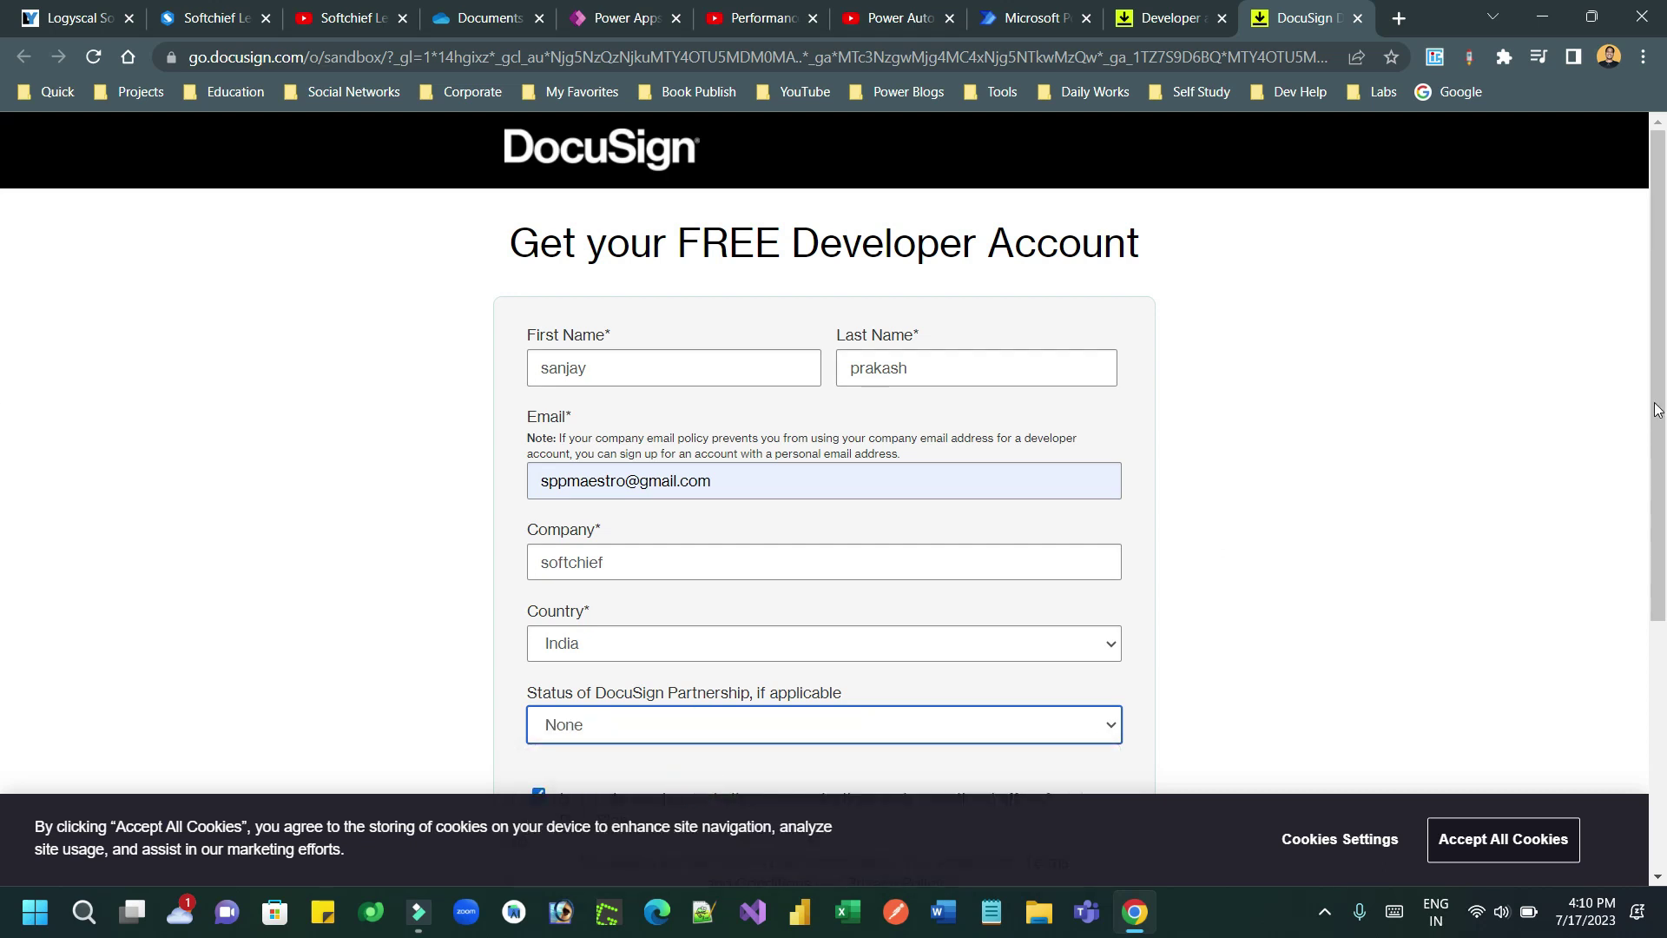
{"action": "scroll", "coordinate": [1113, 641], "scroll_direction": "down", "scroll_amount": 3}
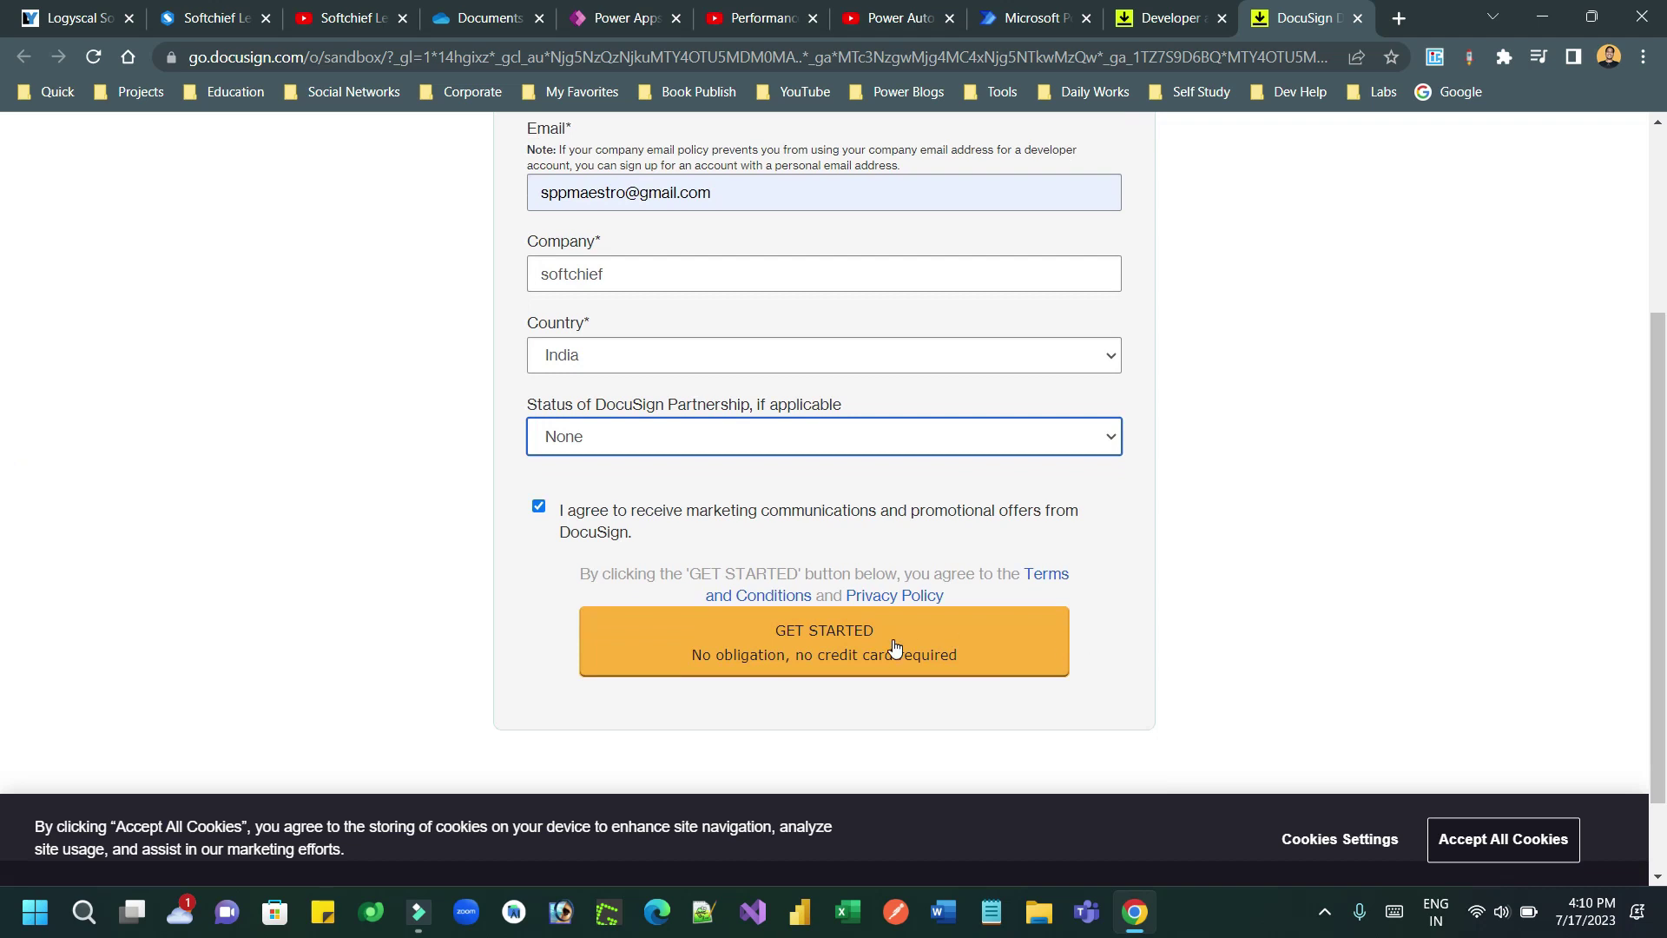
Submit the sign-up with GET STARTED to create the DocuSign developer account
{"action": "left_click", "coordinate": [896, 647]}
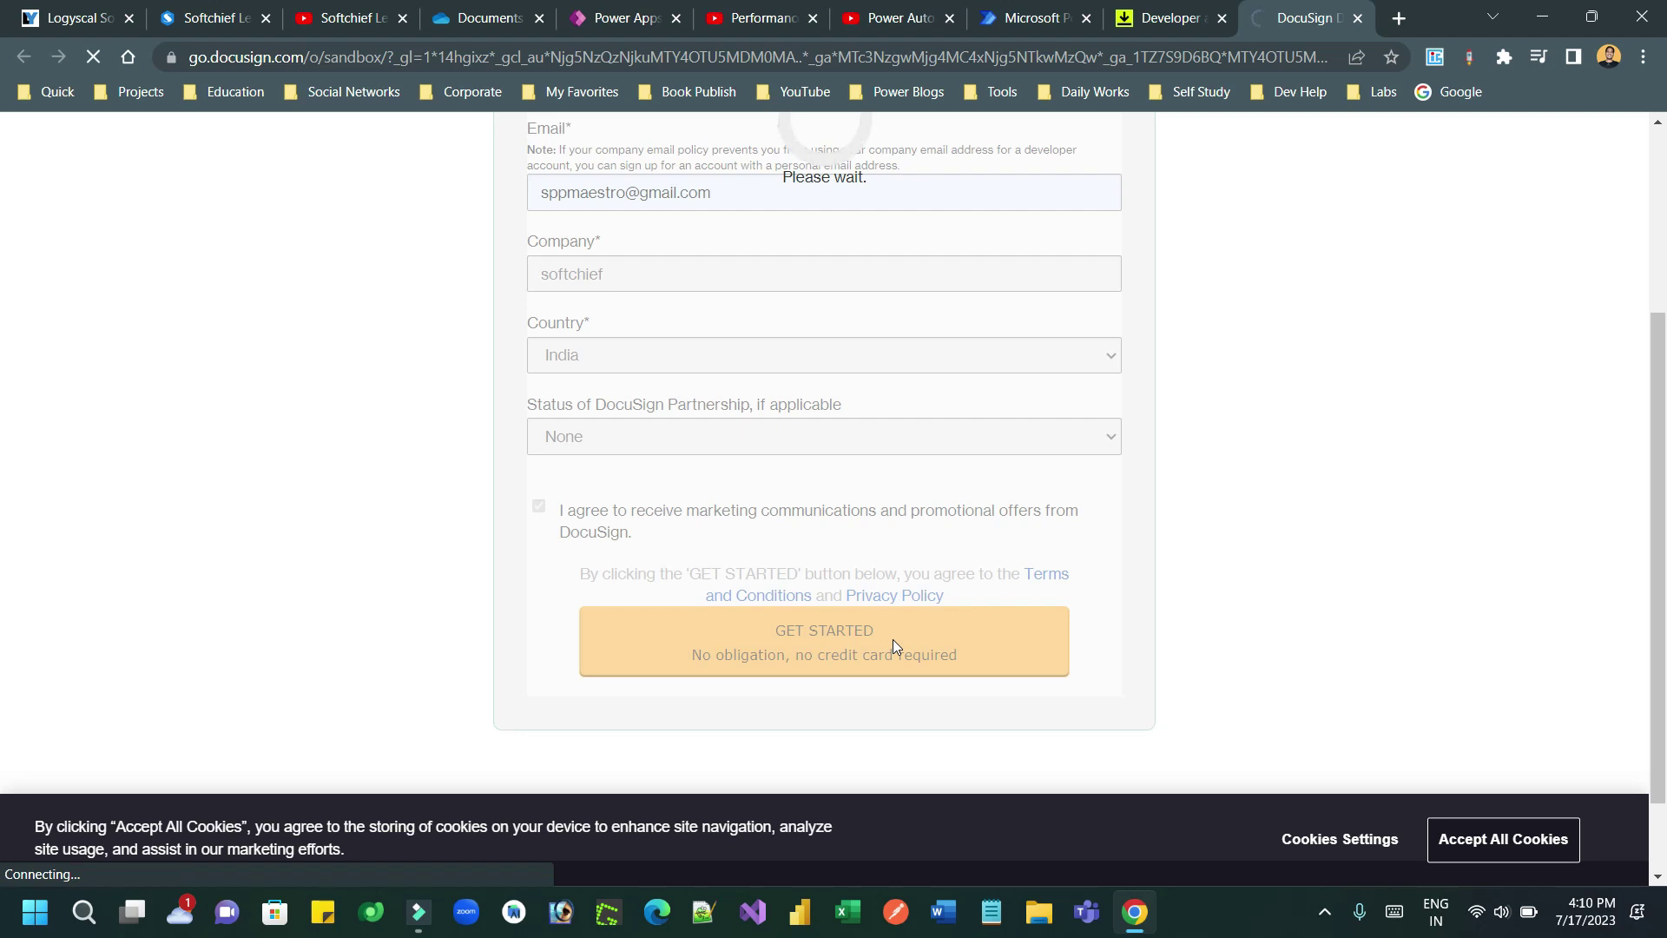
{"action": "left_click_drag", "start_coordinate": [1657, 532], "coordinate": [1661, 475]}
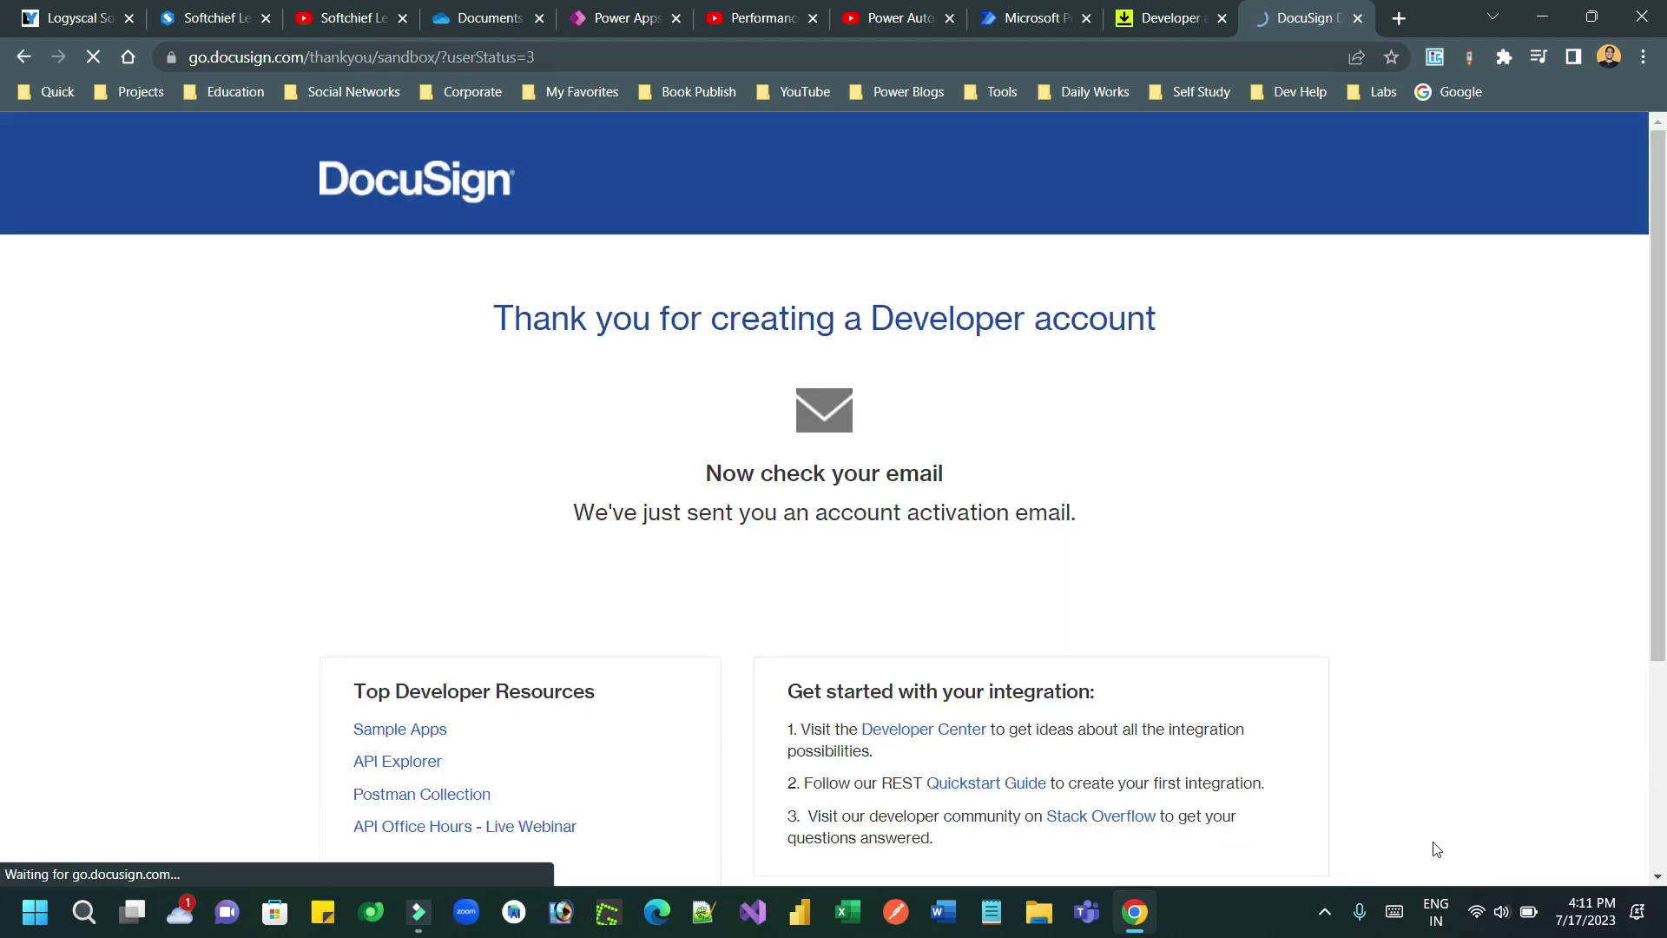
{"action": "left_click_drag", "start_coordinate": [722, 473], "coordinate": [1072, 504]}
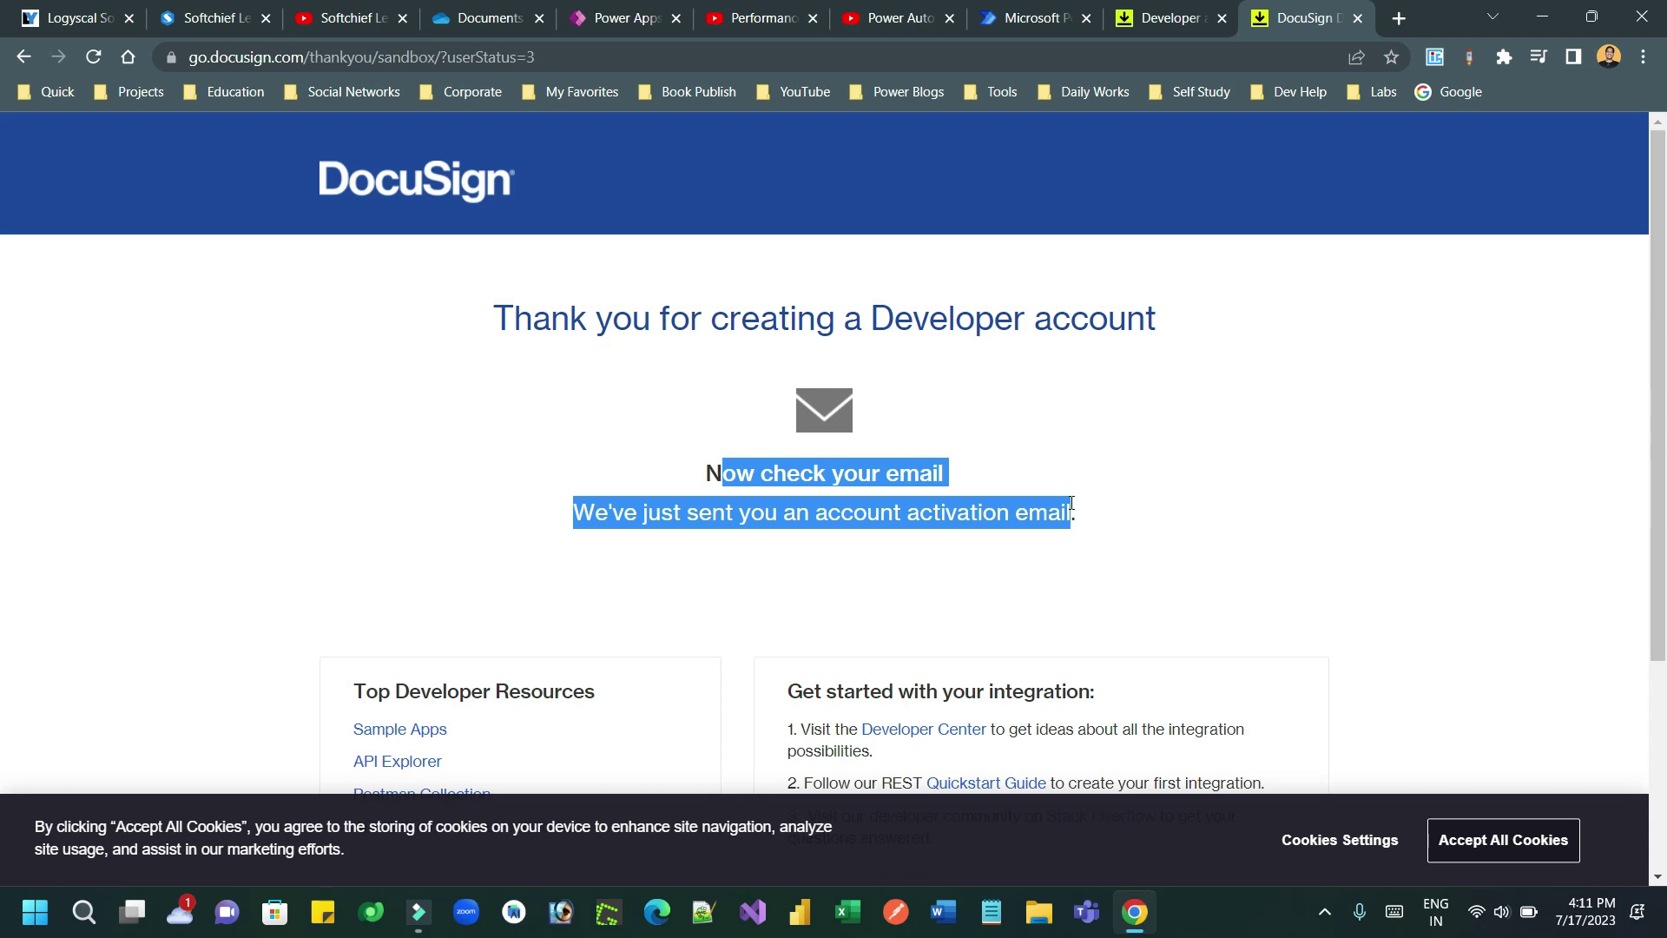
Go to gmail.com in a new browser tab to find the activation e-mail
{"action": "left_click", "coordinate": [1400, 26]}
{"action": "type", "text": "gmail.com"}
{"action": "key", "text": "Return"}
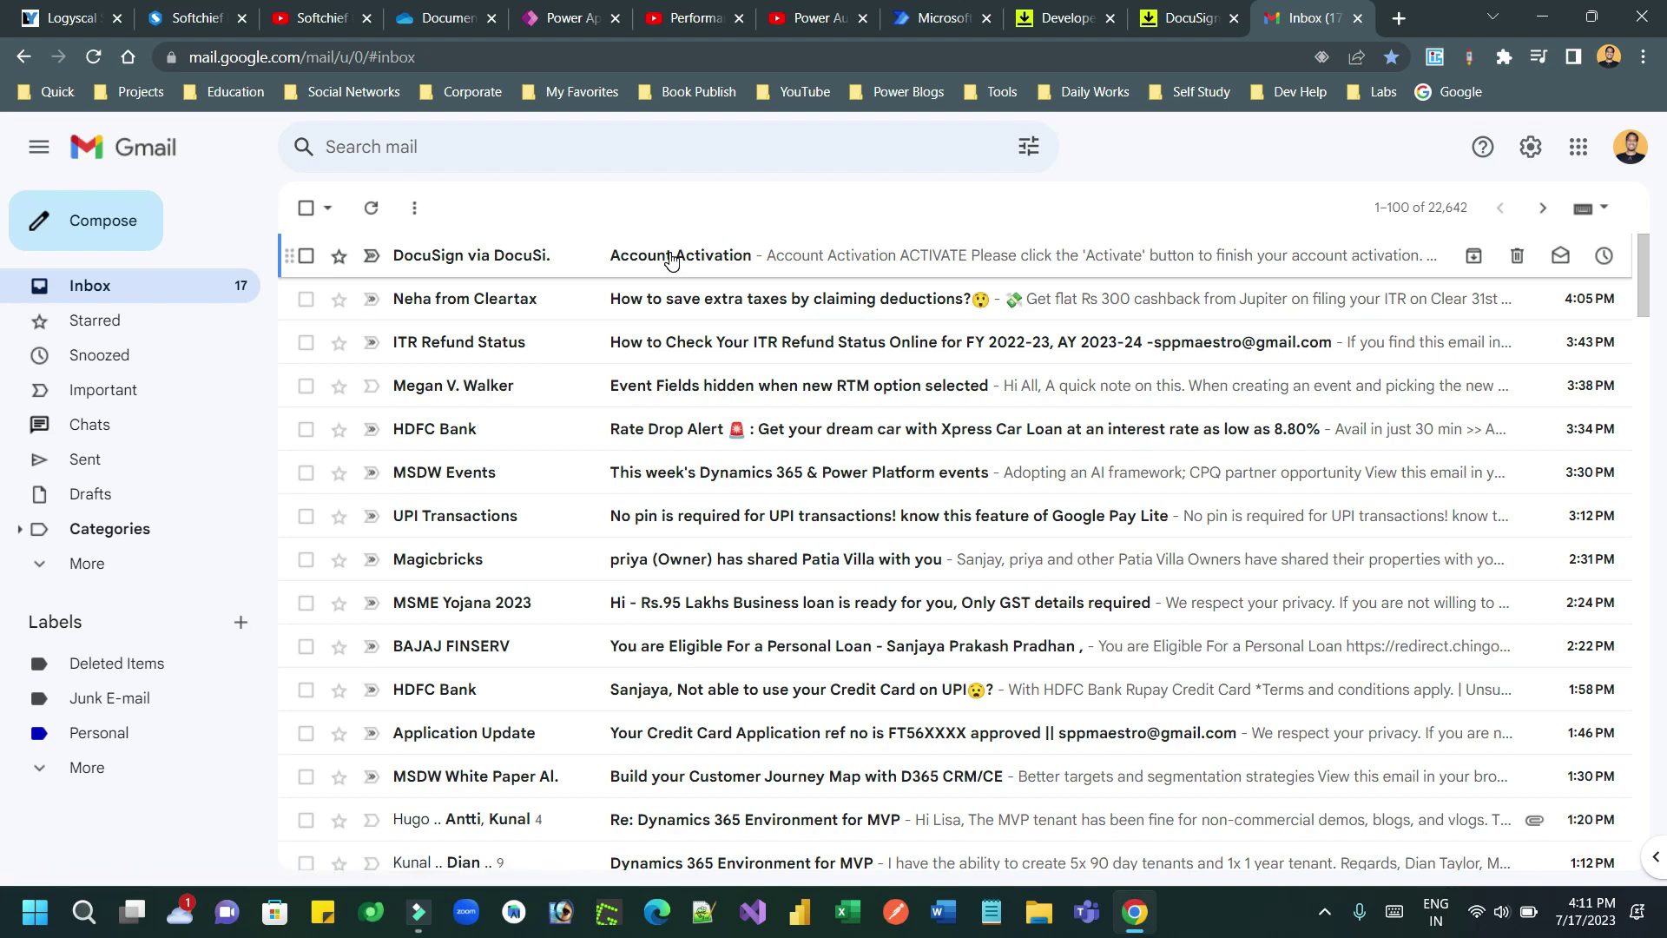
Activate the account from the DocuSign Account Activation e-mail and log in to eSignature
{"action": "left_click", "coordinate": [671, 257]}
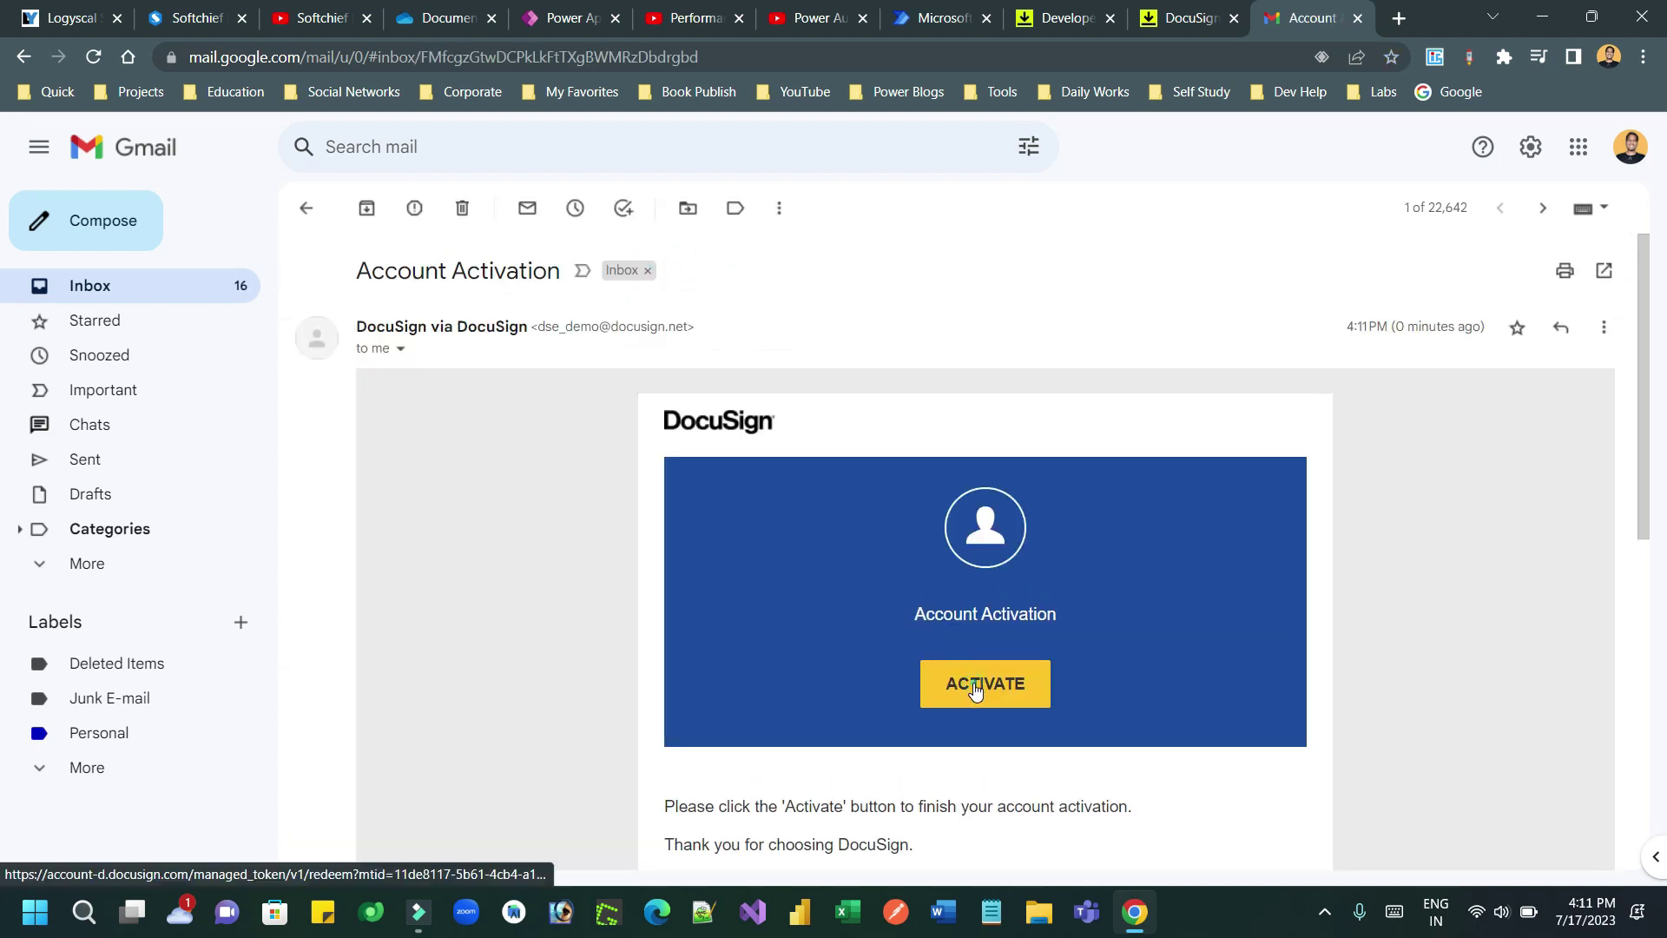
{"action": "left_click", "coordinate": [972, 682]}
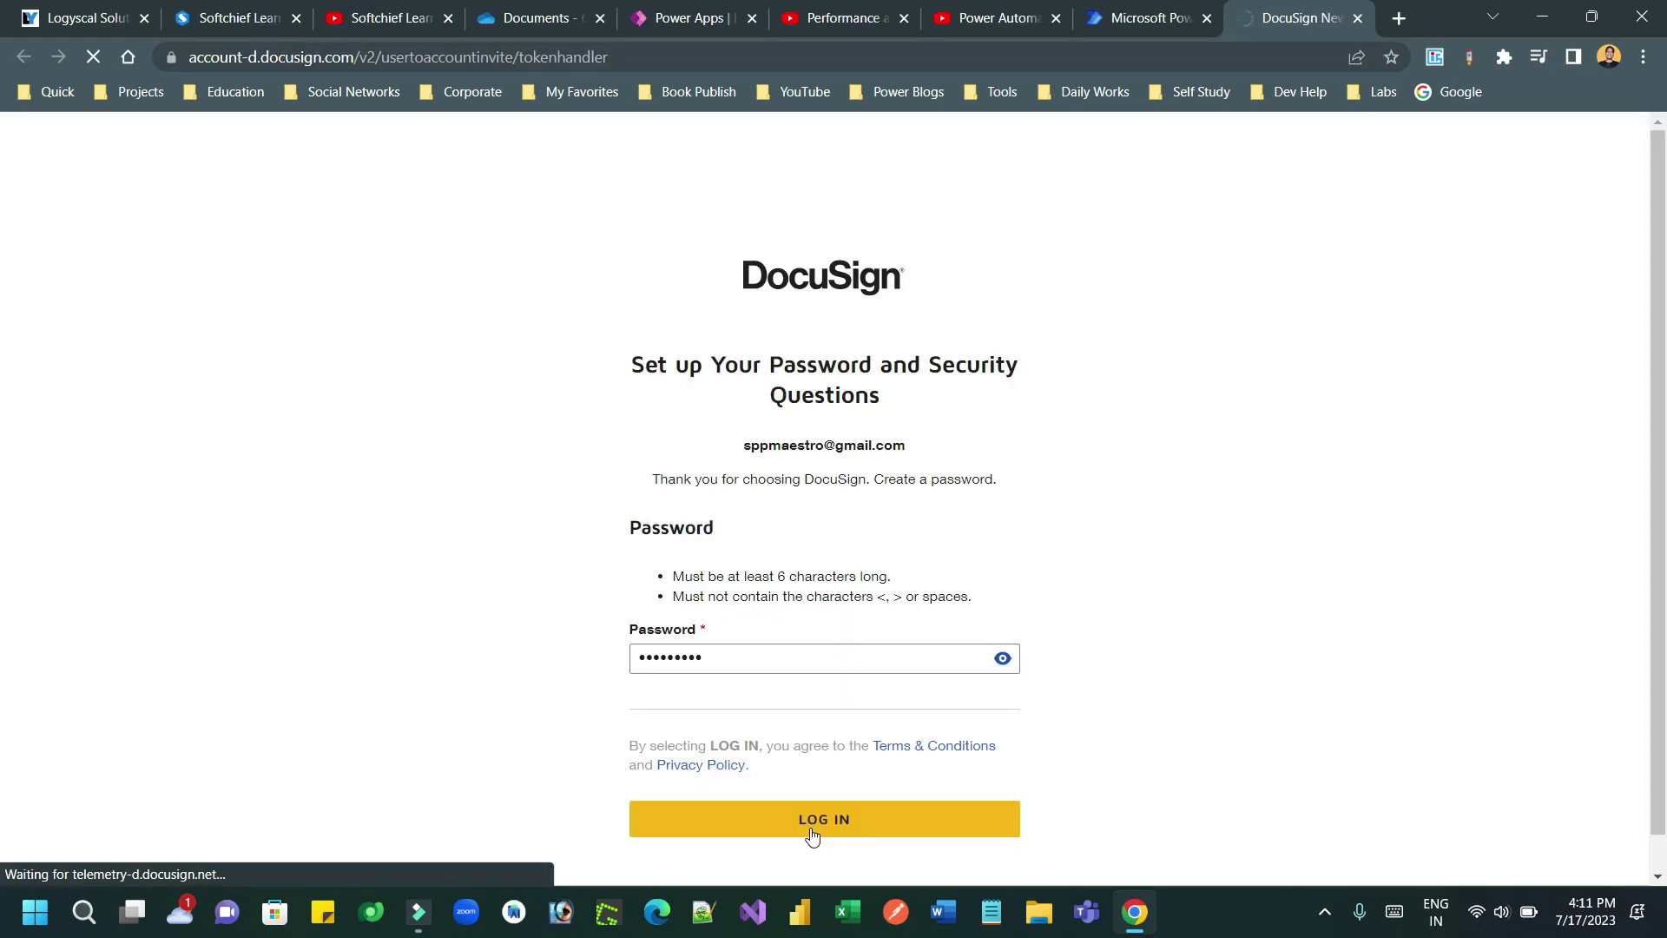
{"action": "left_click", "coordinate": [812, 835]}
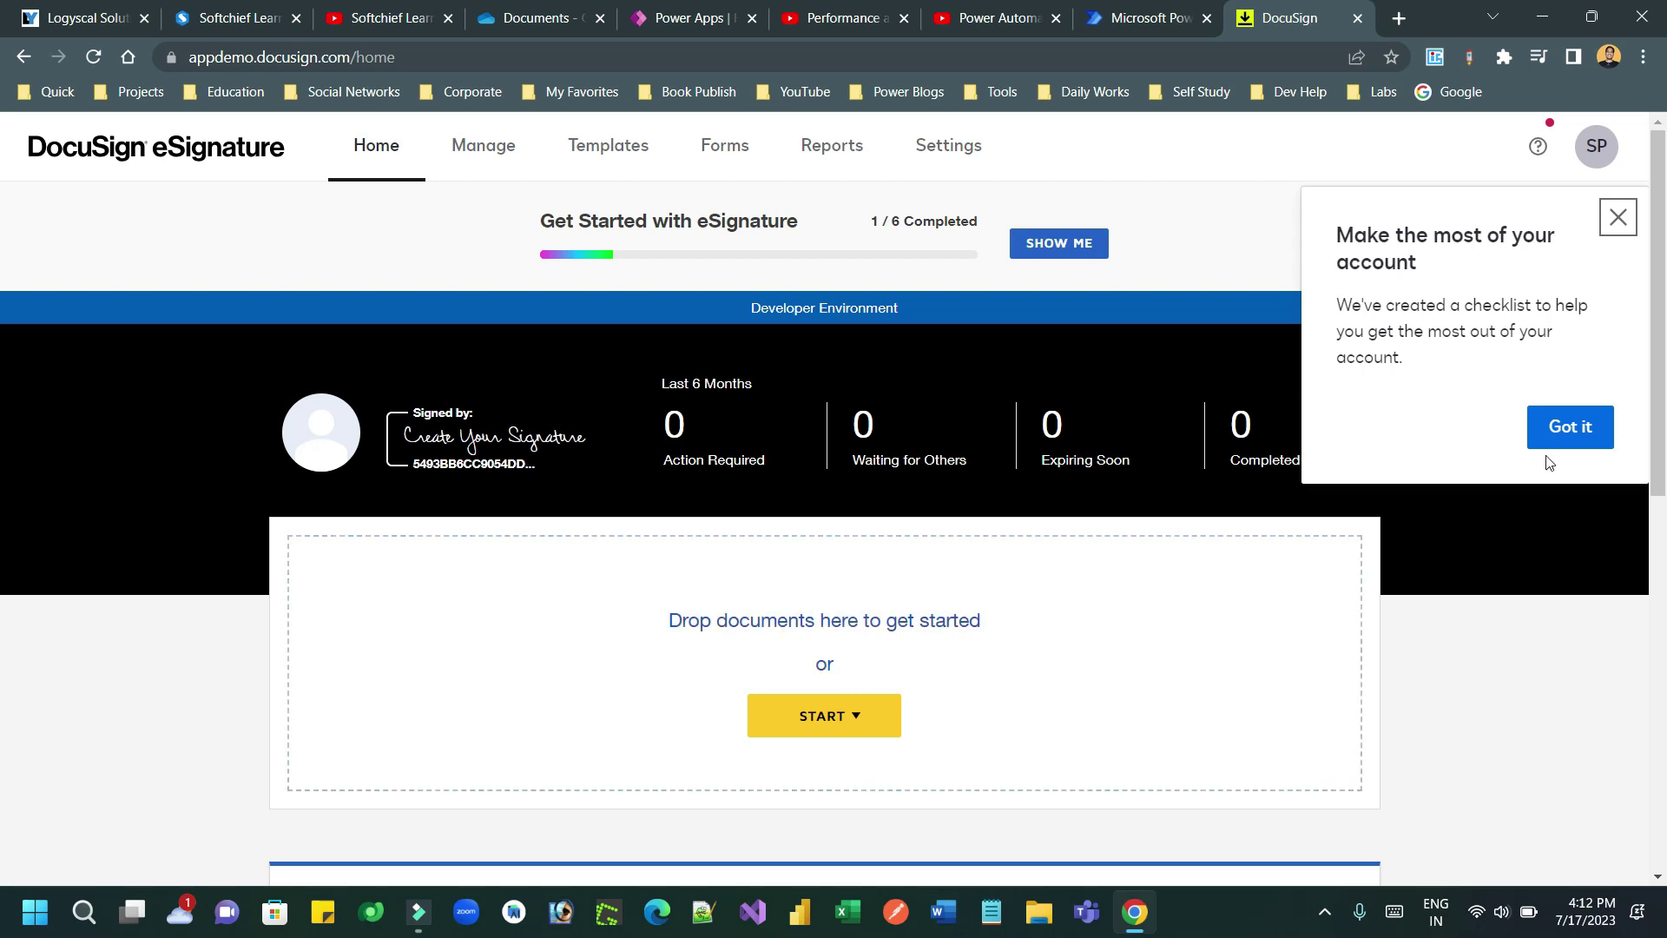
Dismiss the tour tips, open Settings > Apps and Keys, and close the DocuSign profile tab
{"action": "left_click", "coordinate": [1574, 428]}
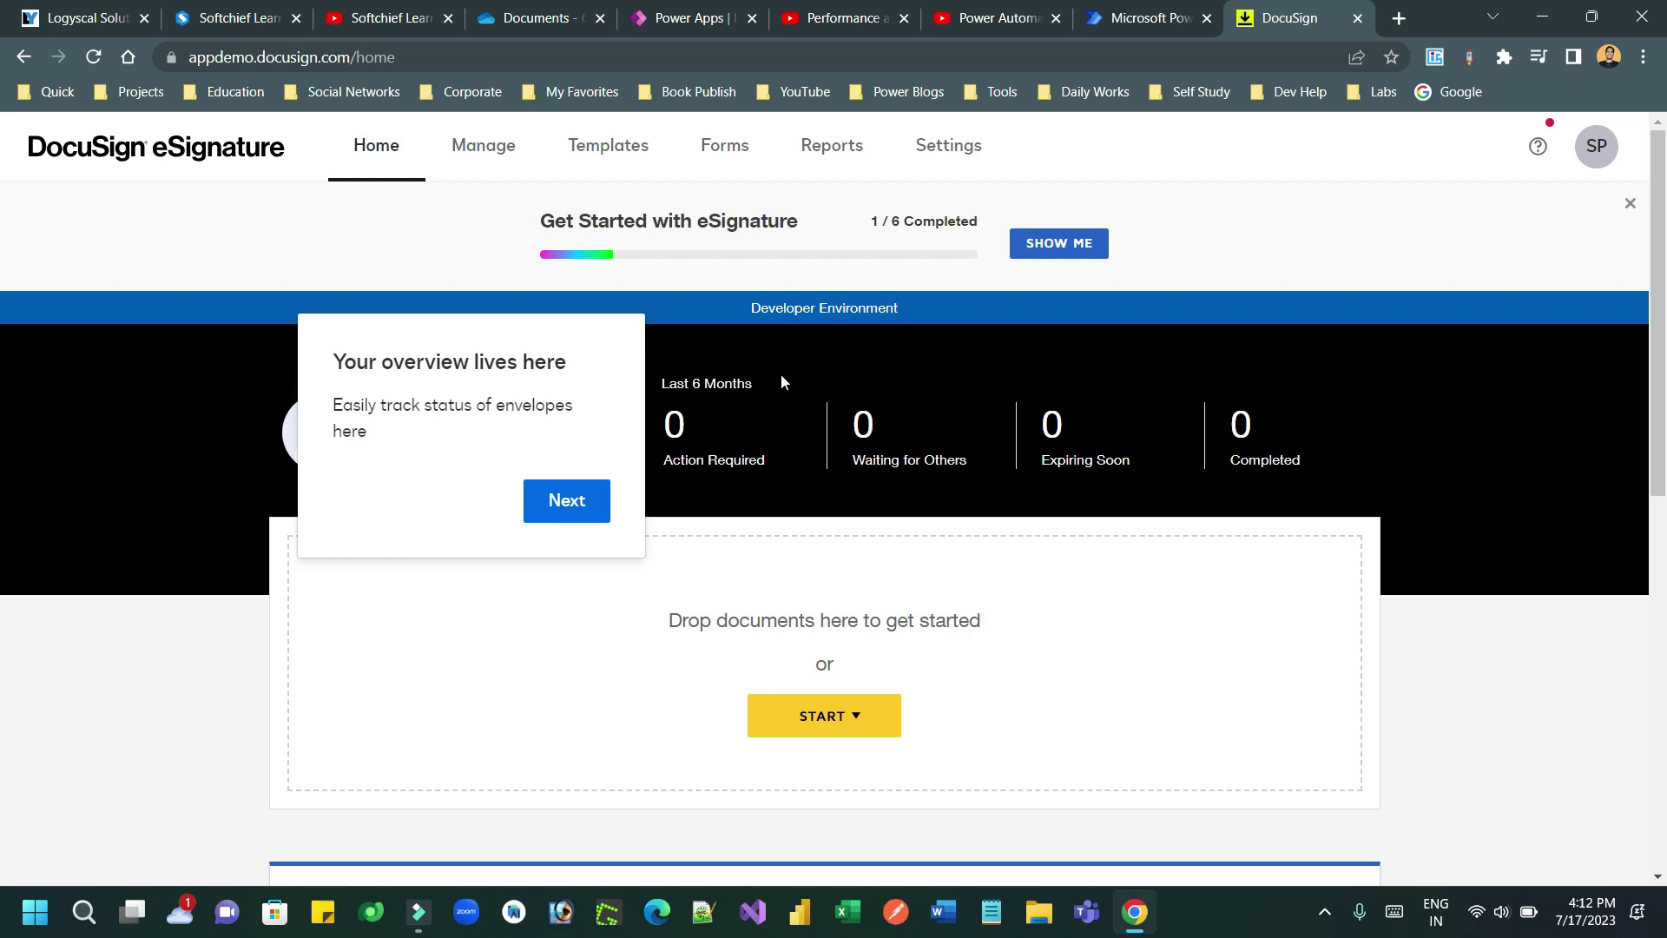
{"action": "left_click", "coordinate": [784, 382]}
{"action": "left_click_drag", "start_coordinate": [1663, 281], "coordinate": [1664, 247]}
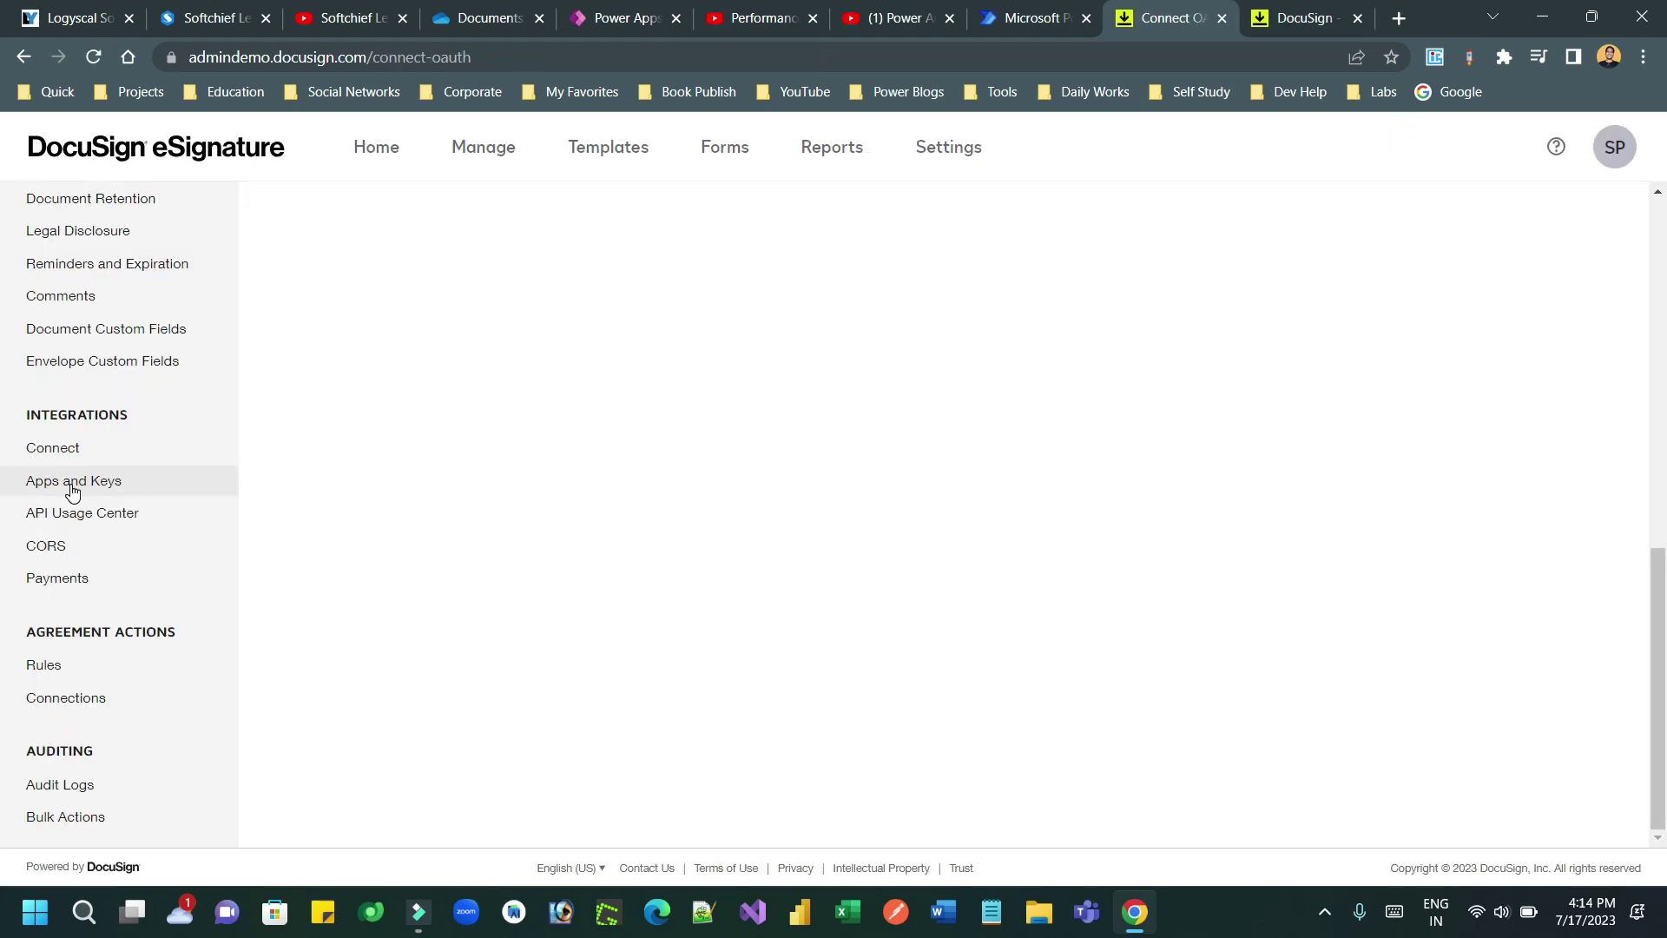
{"action": "left_click", "coordinate": [71, 480]}
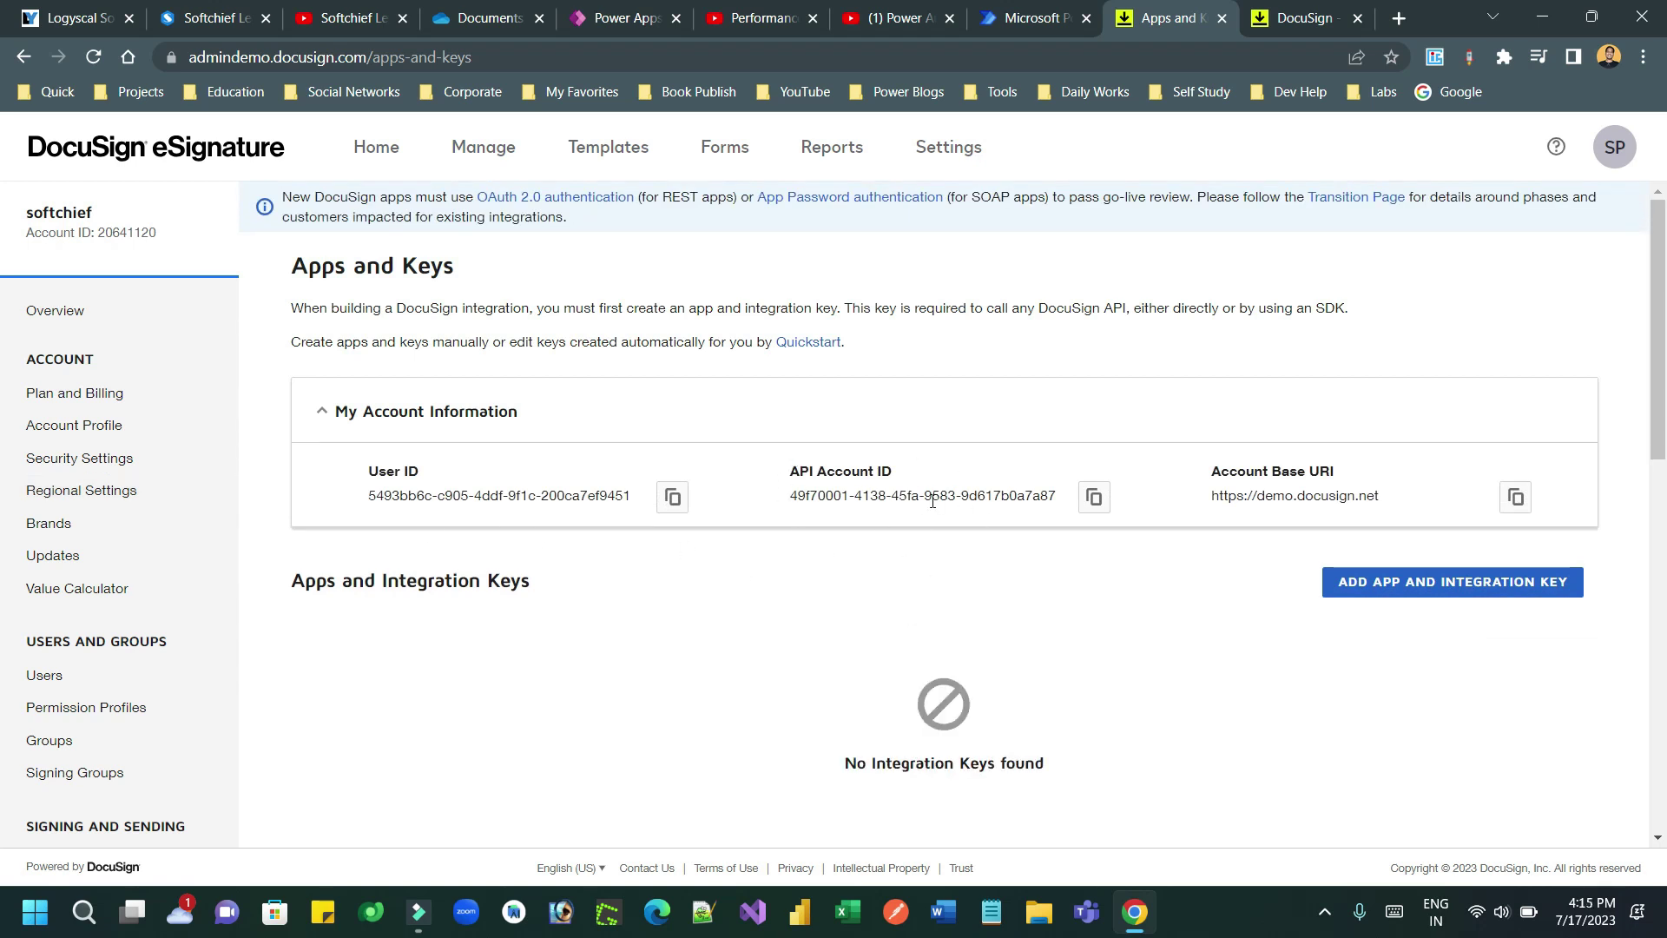
{"action": "left_click", "coordinate": [1337, 19]}
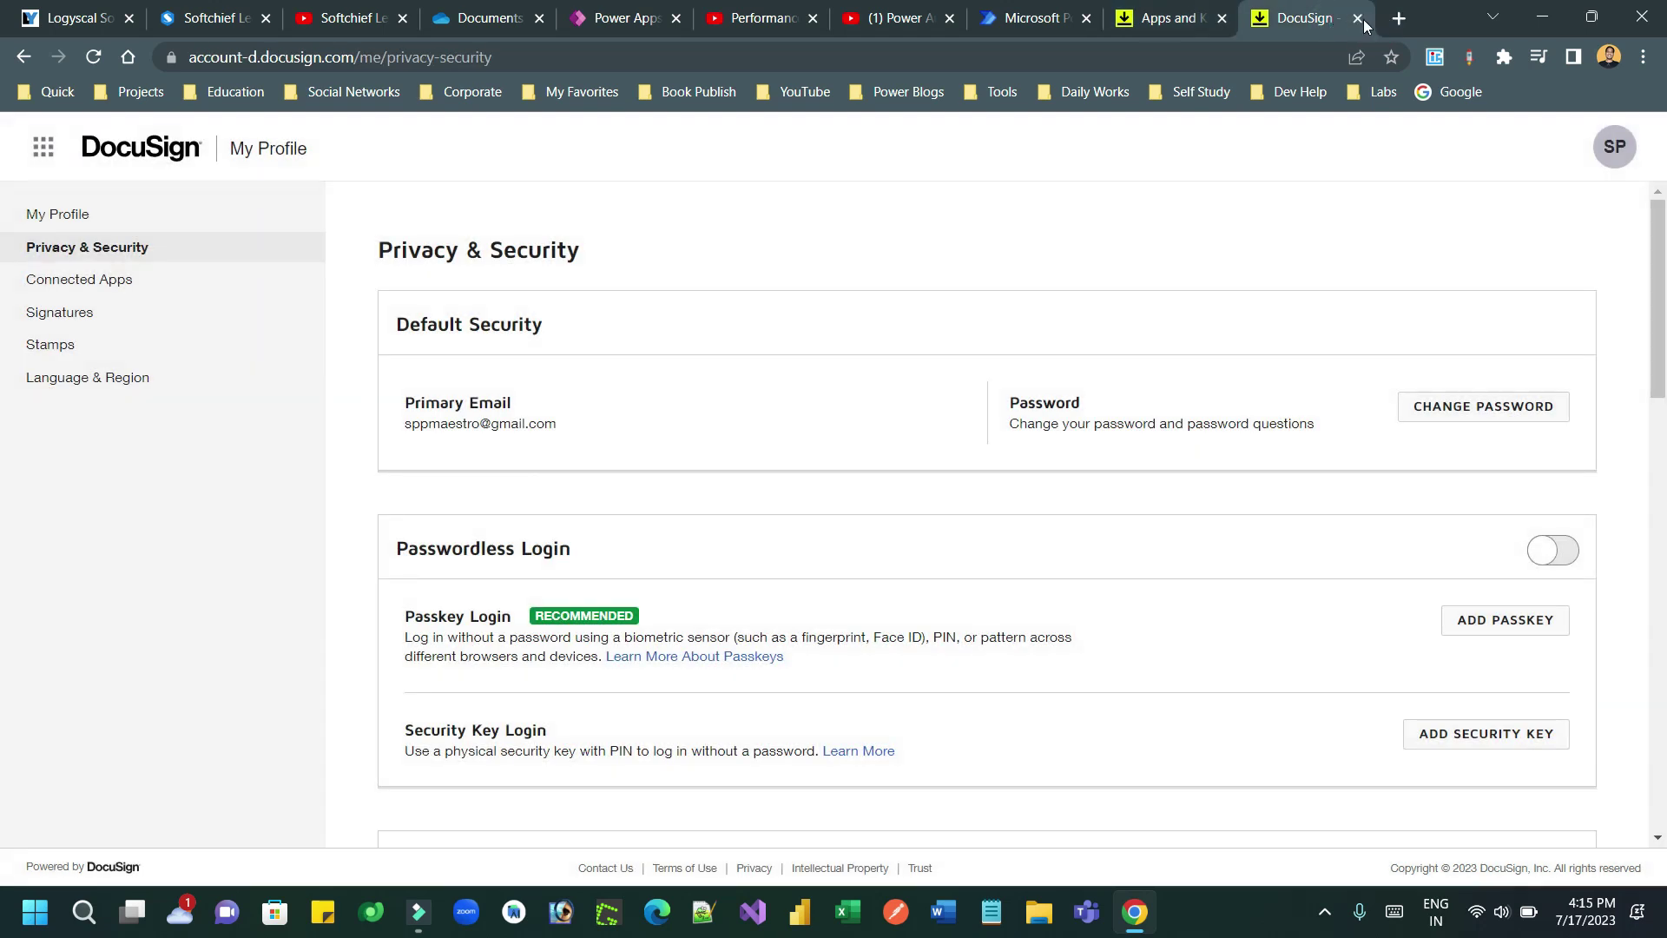
{"action": "left_click", "coordinate": [1359, 18]}
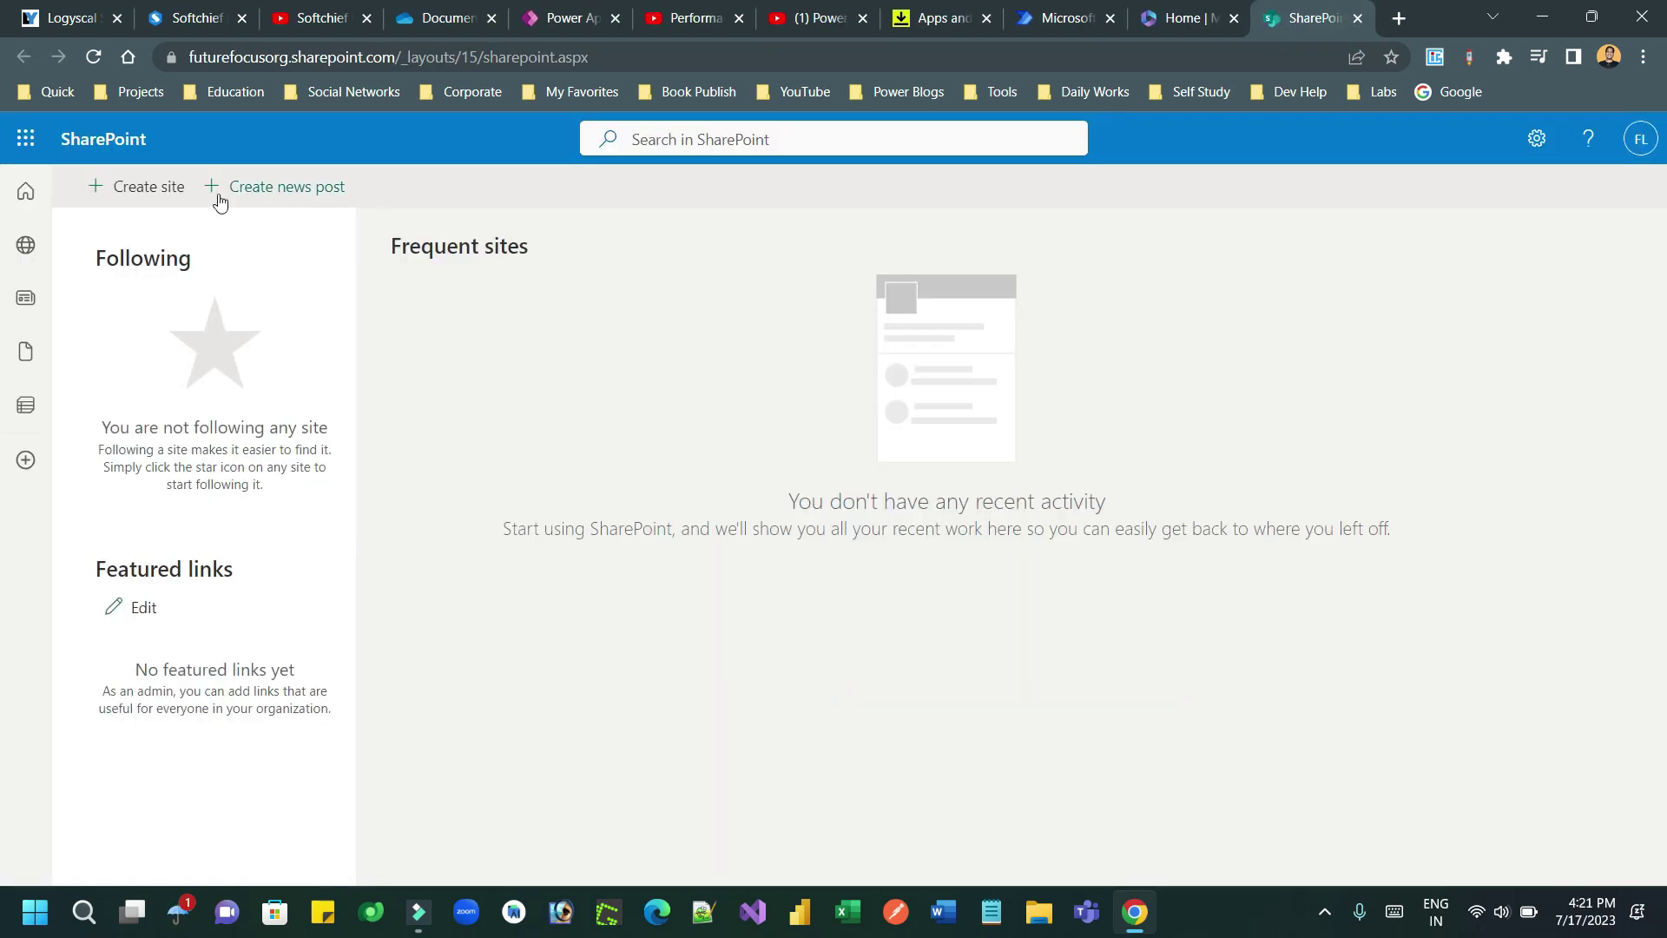
Create a private team site named 'DocuSign Site' with one suggested member added
{"action": "left_click", "coordinate": [152, 199]}
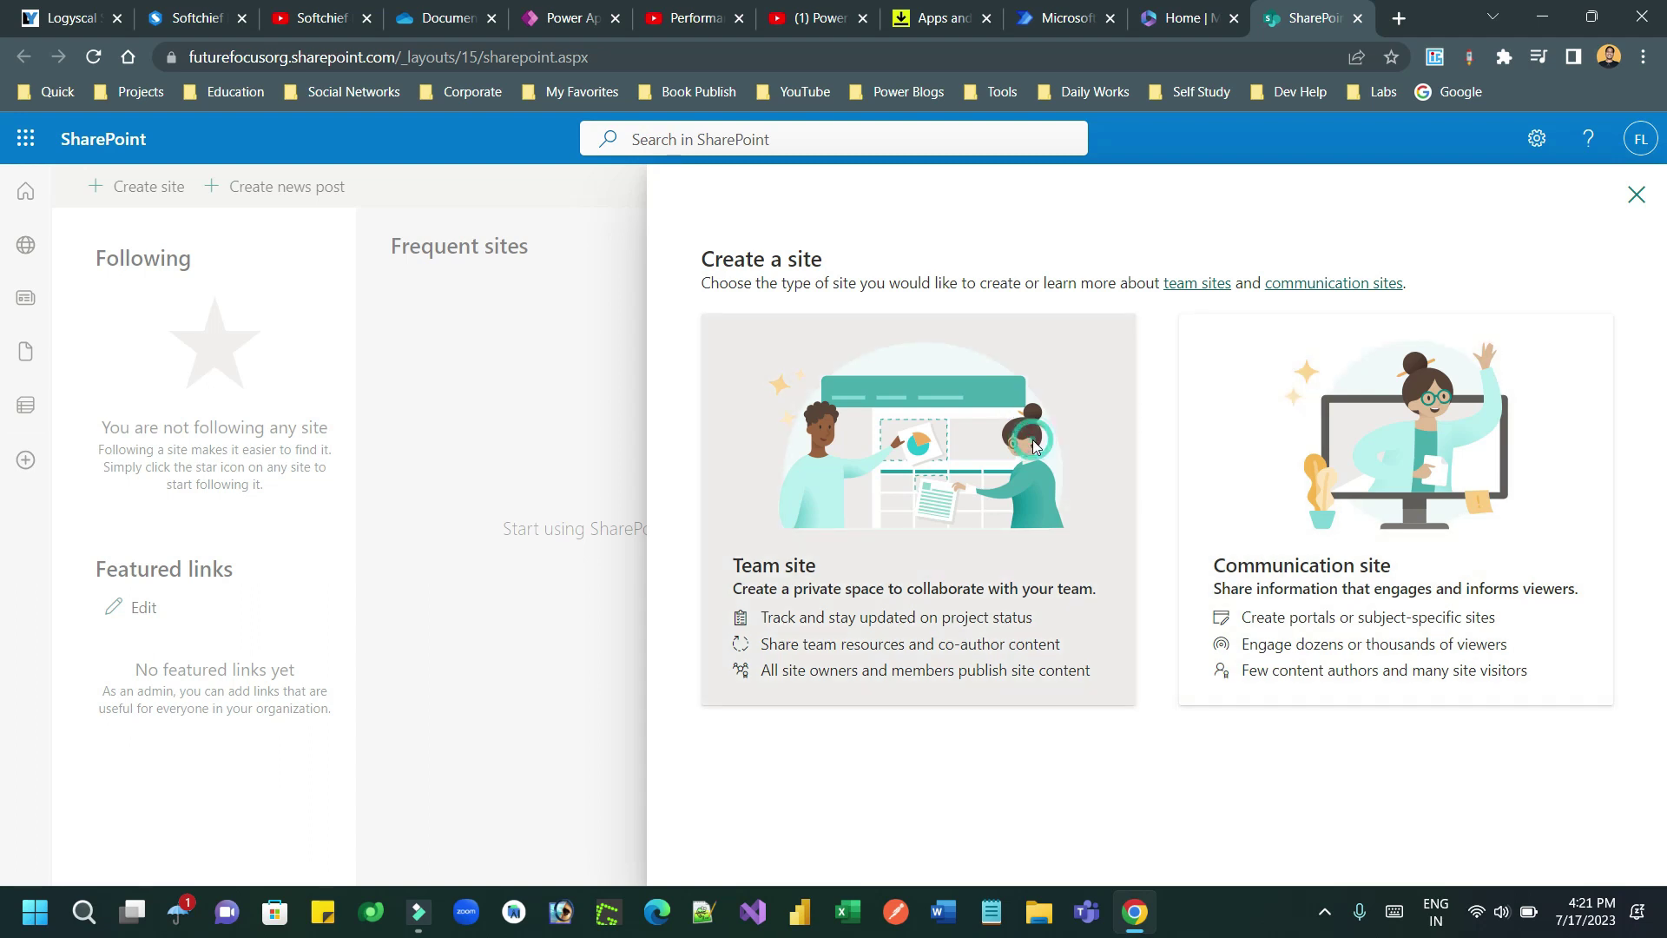
{"action": "left_click", "coordinate": [1033, 440]}
{"action": "type", "text": "Do"}
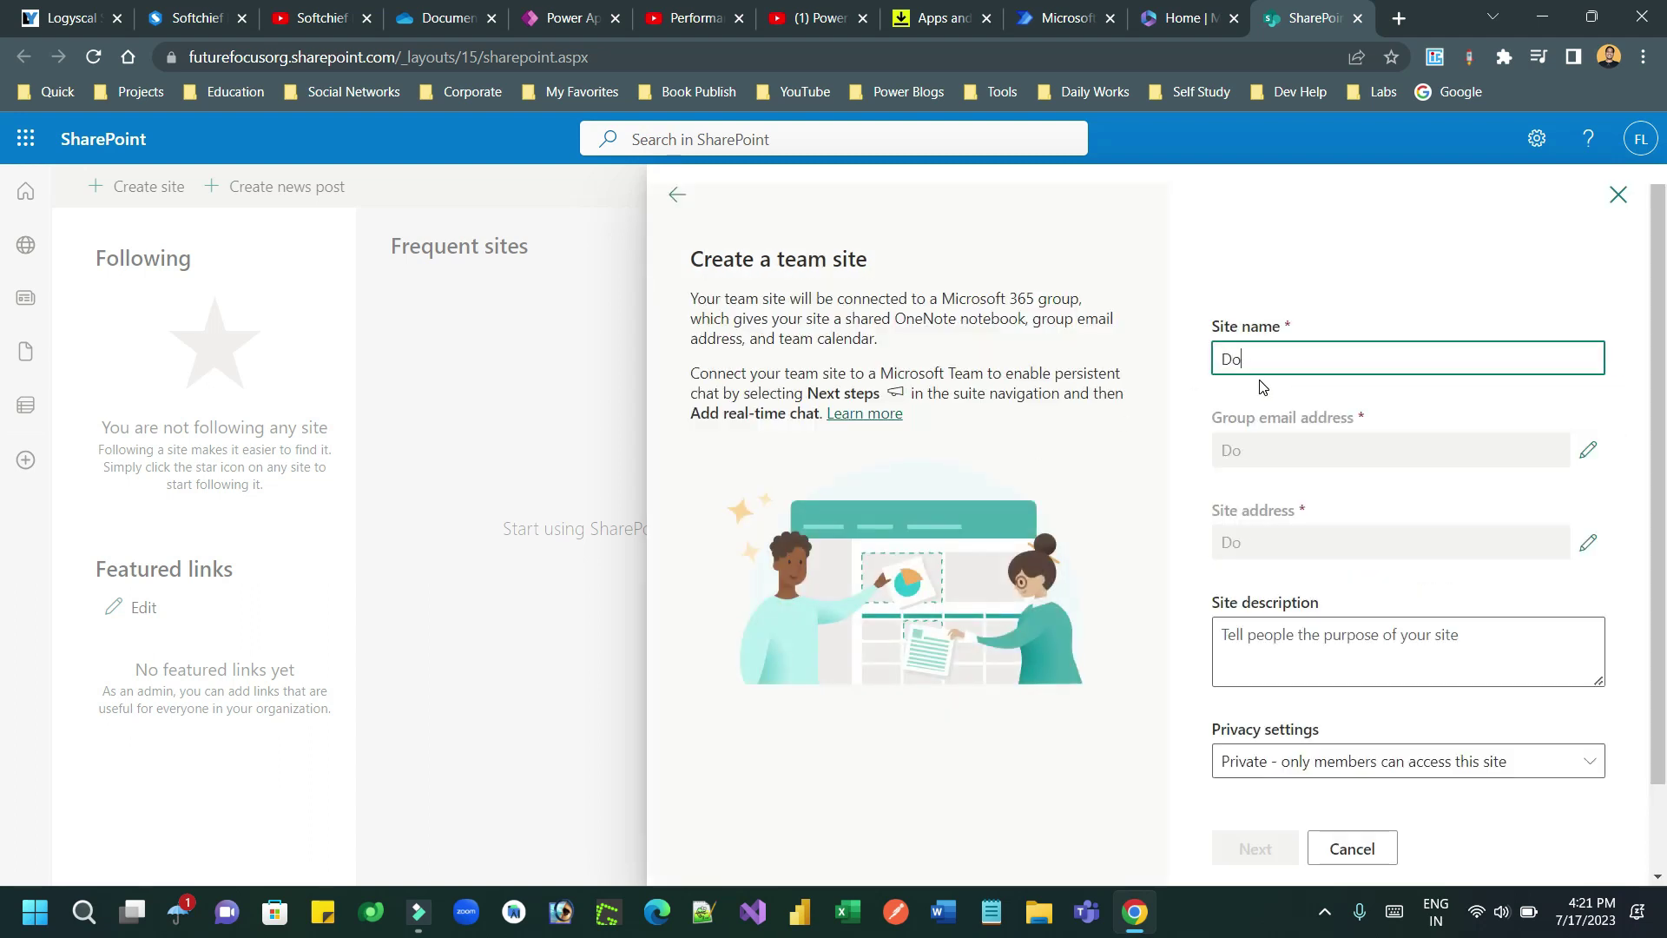
{"action": "type", "text": "cuSign Site"}
{"action": "left_click", "coordinate": [1349, 632]}
{"action": "left_click", "coordinate": [1259, 848]}
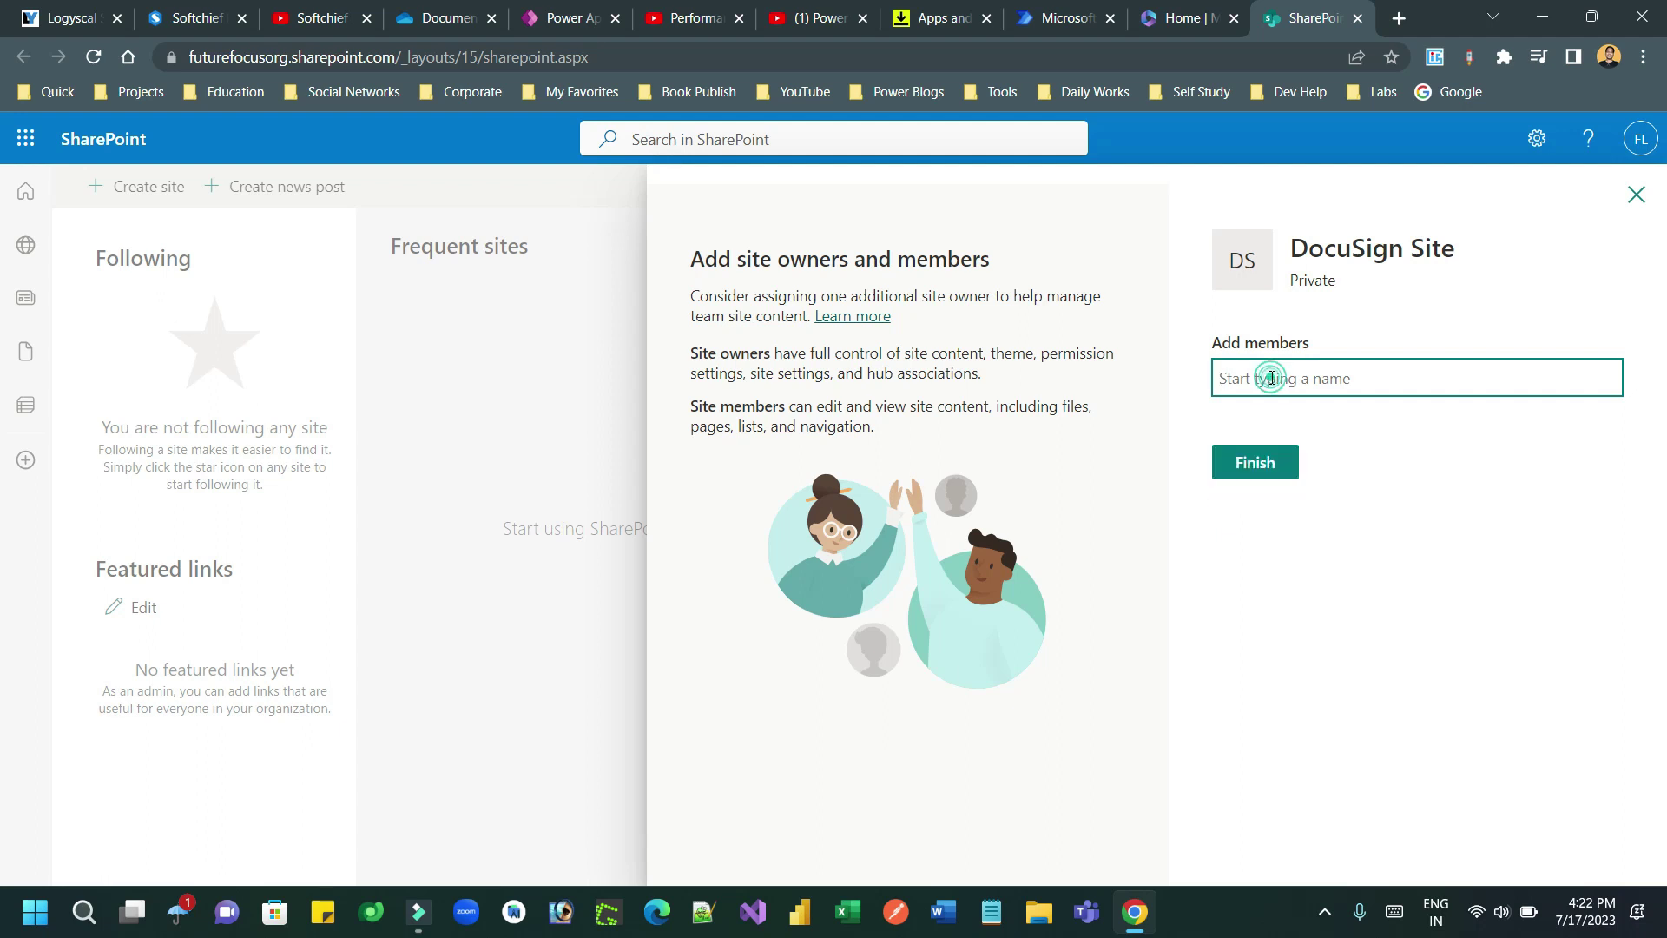
{"action": "type", "text": "fnu"}
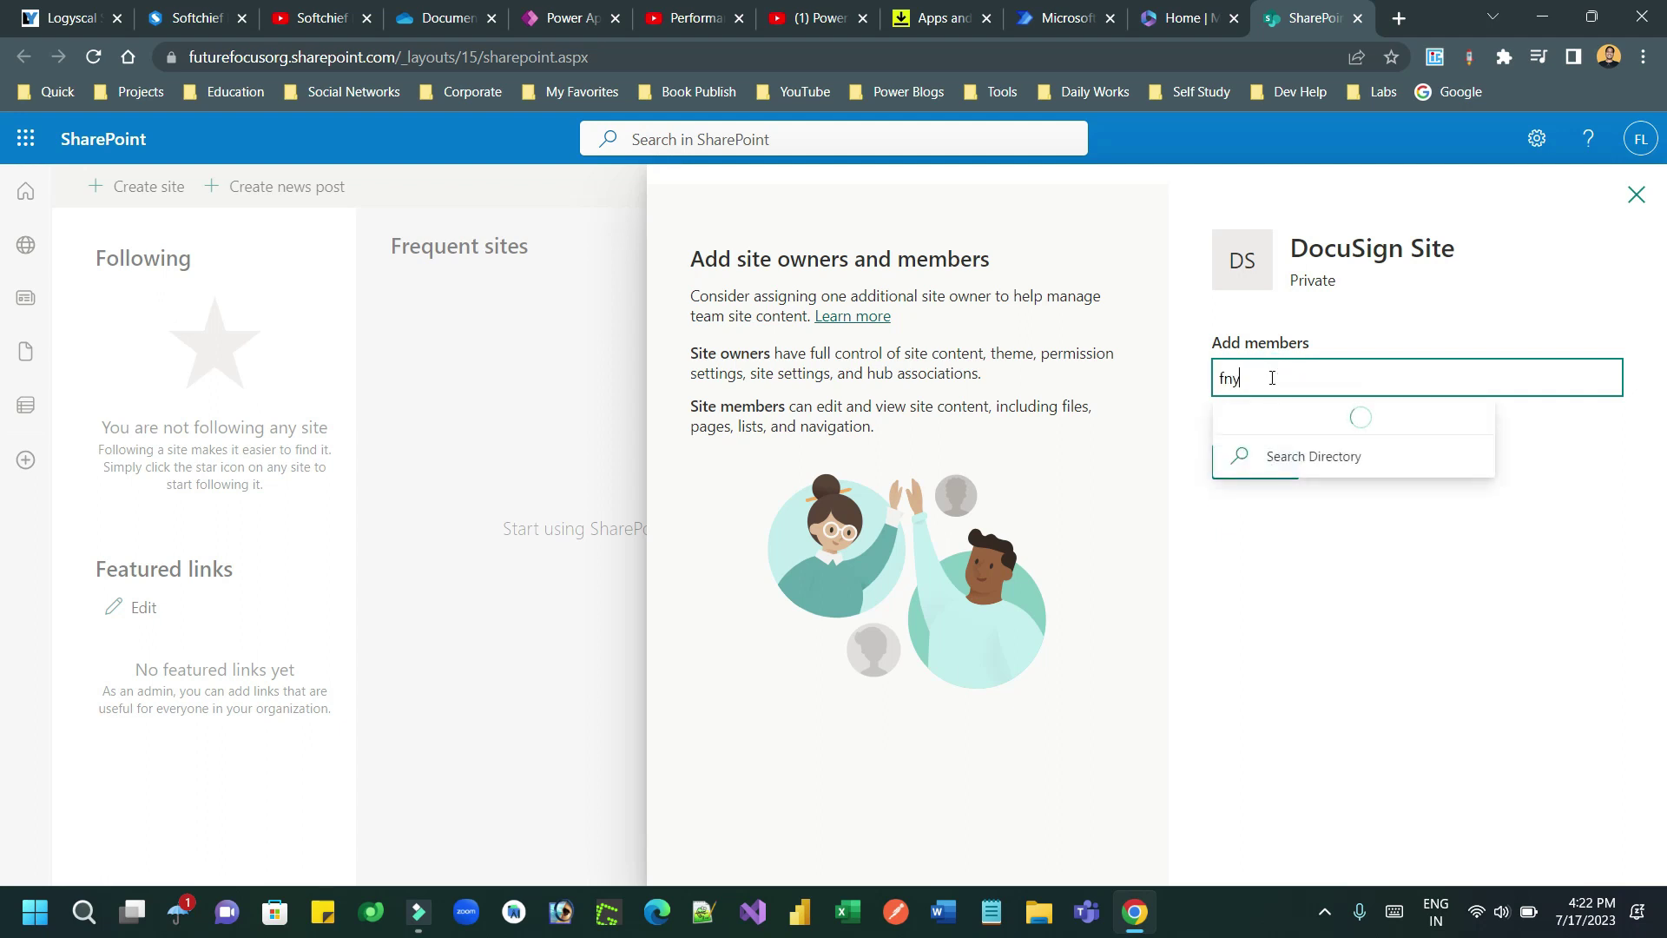
{"action": "left_click", "coordinate": [1278, 424]}
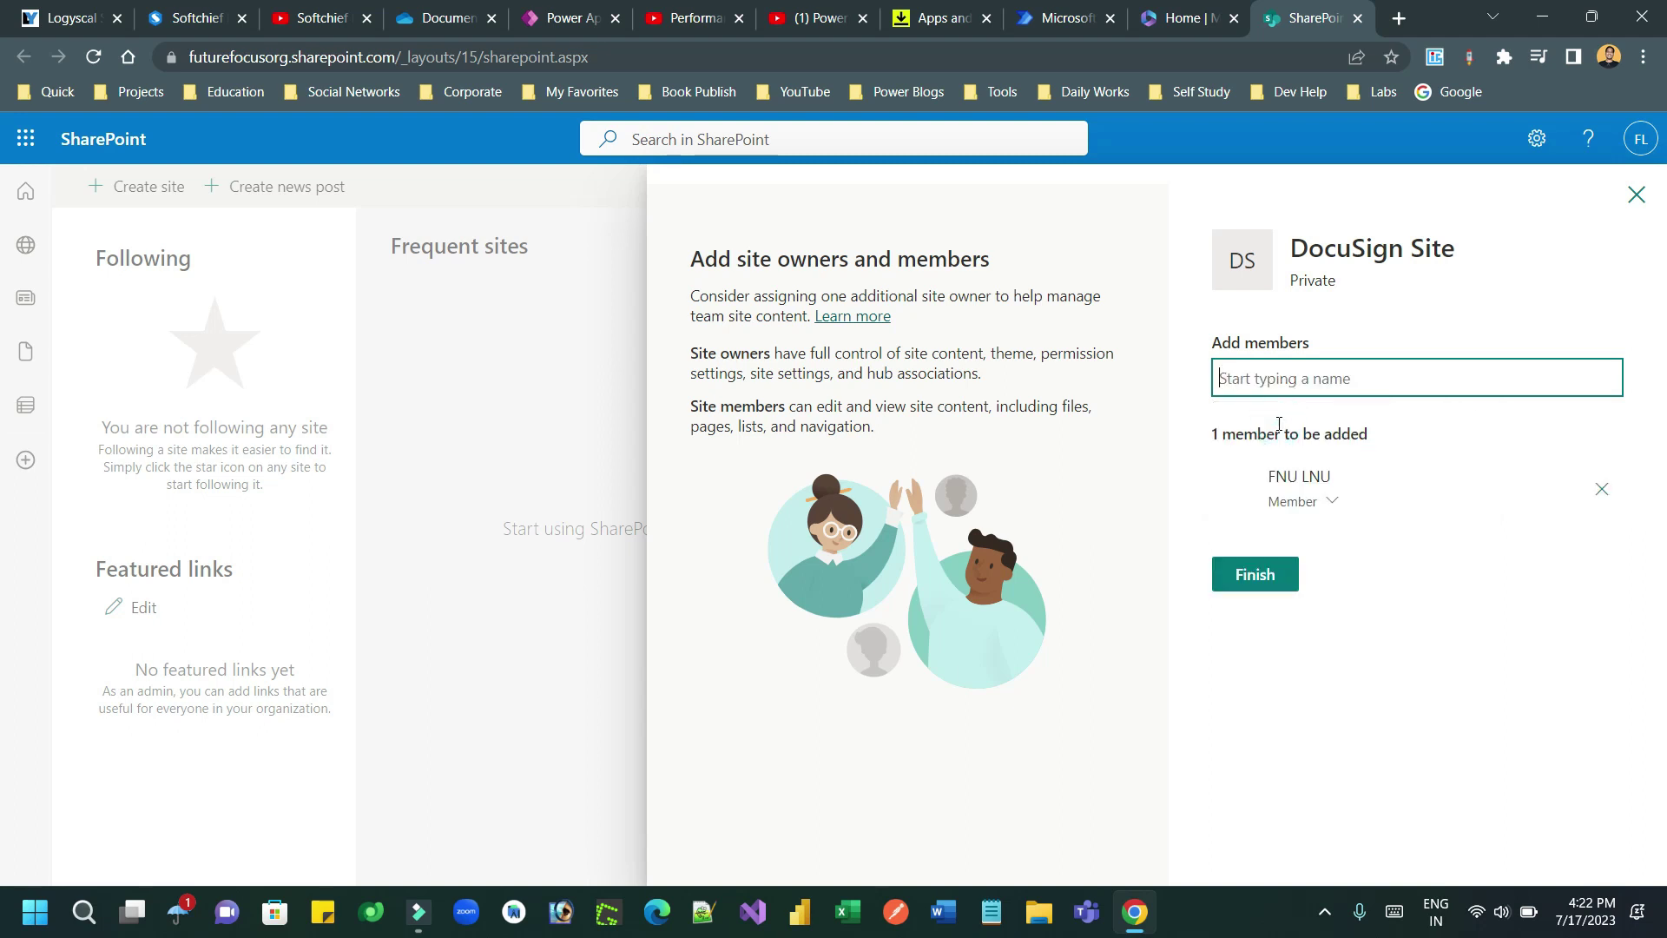
{"action": "left_click", "coordinate": [1275, 573]}
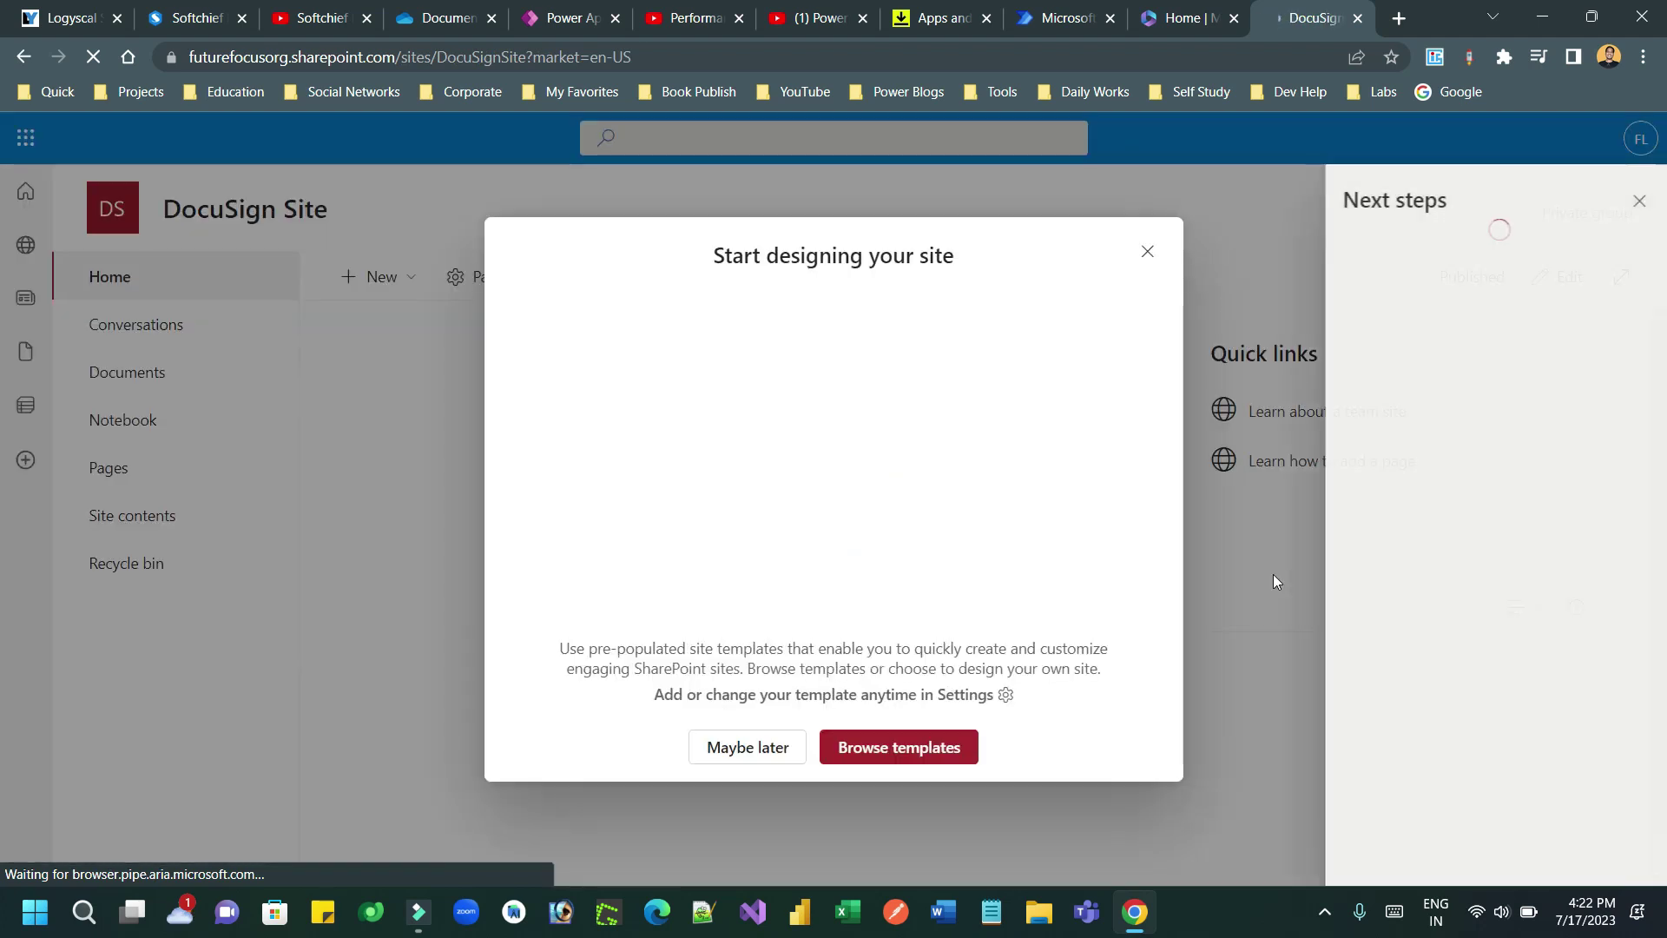
Create a blank list named 'Customer Info' on the DocuSign Site
{"action": "left_click", "coordinate": [1147, 251]}
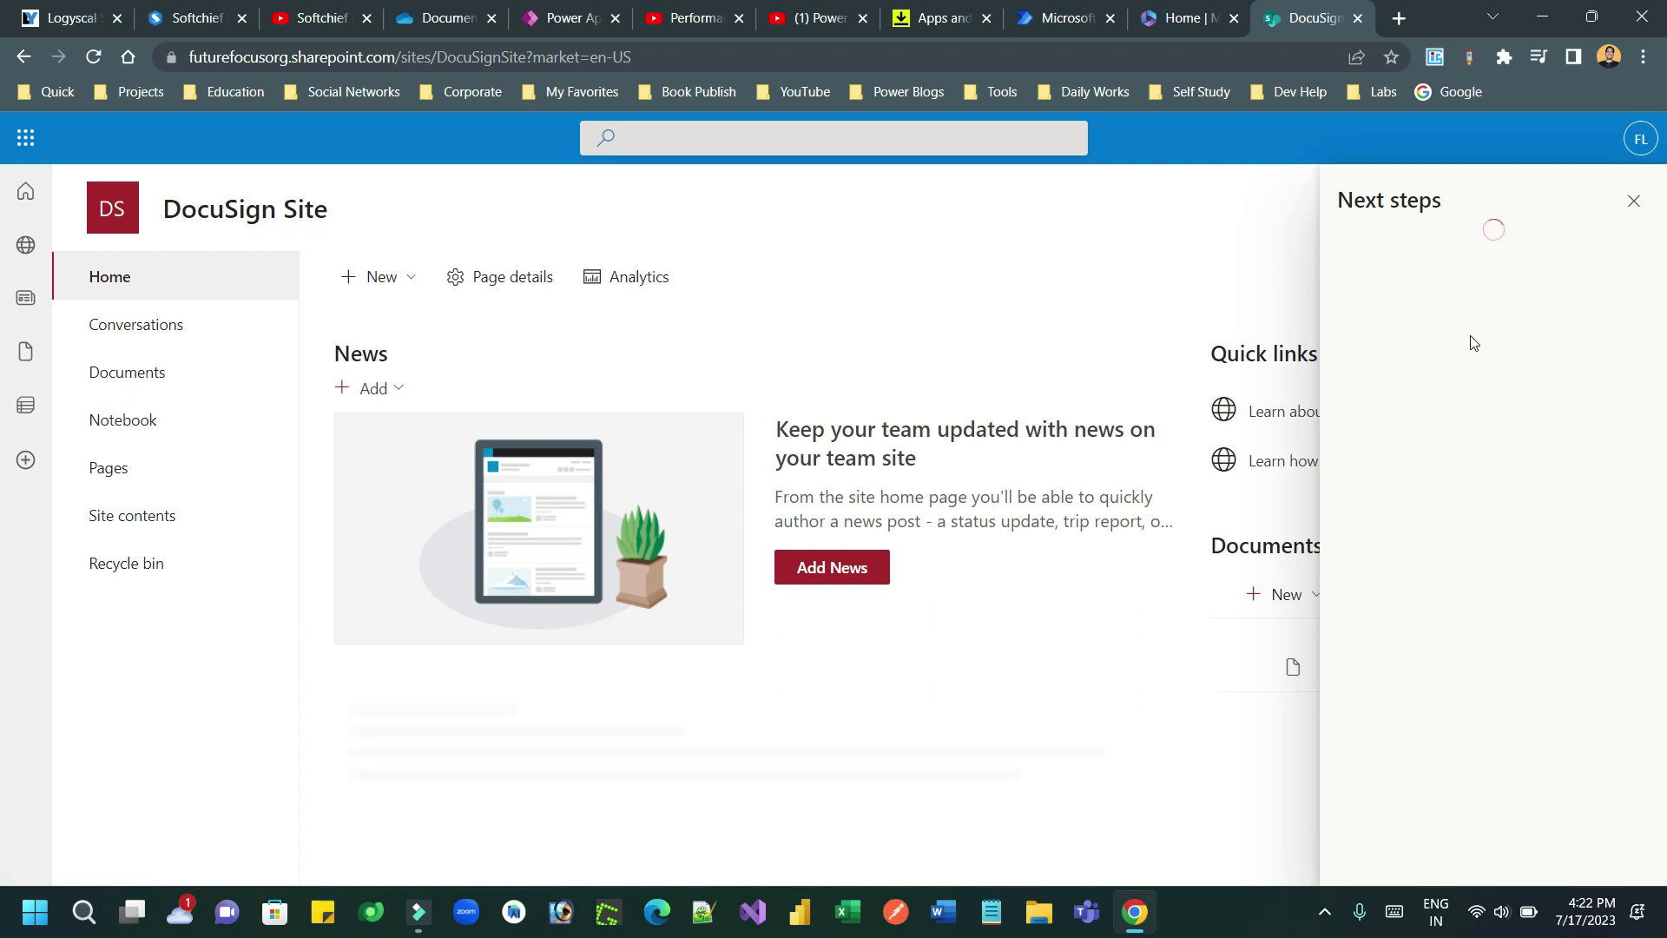
{"action": "left_click", "coordinate": [1632, 207]}
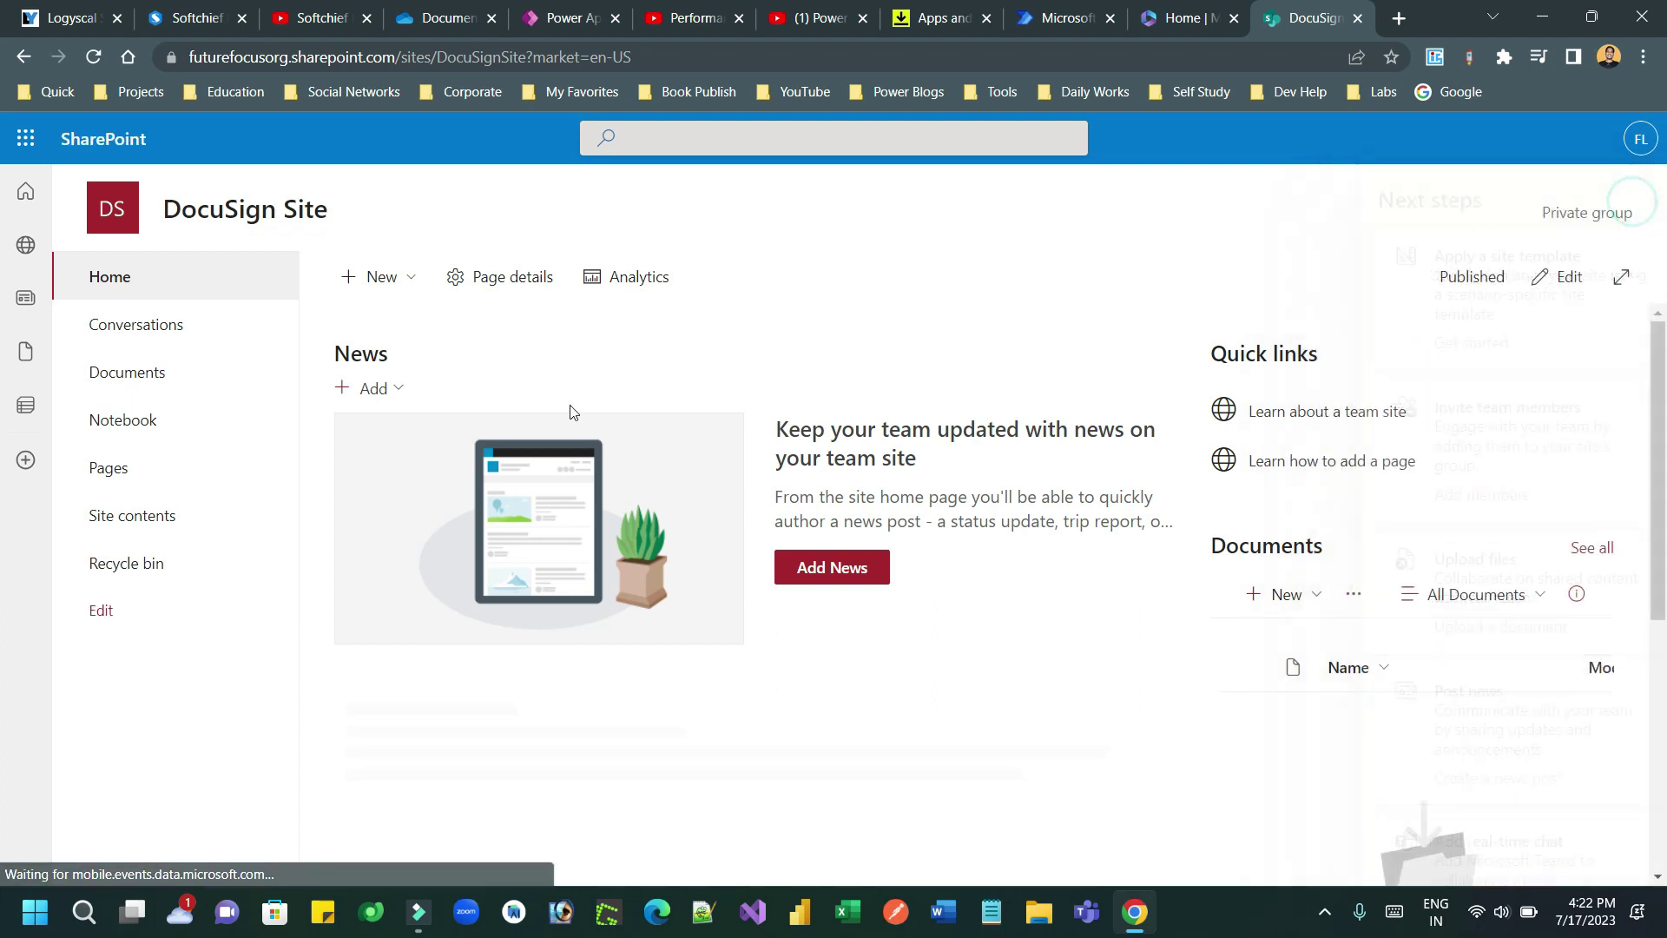
{"action": "left_click", "coordinate": [416, 298]}
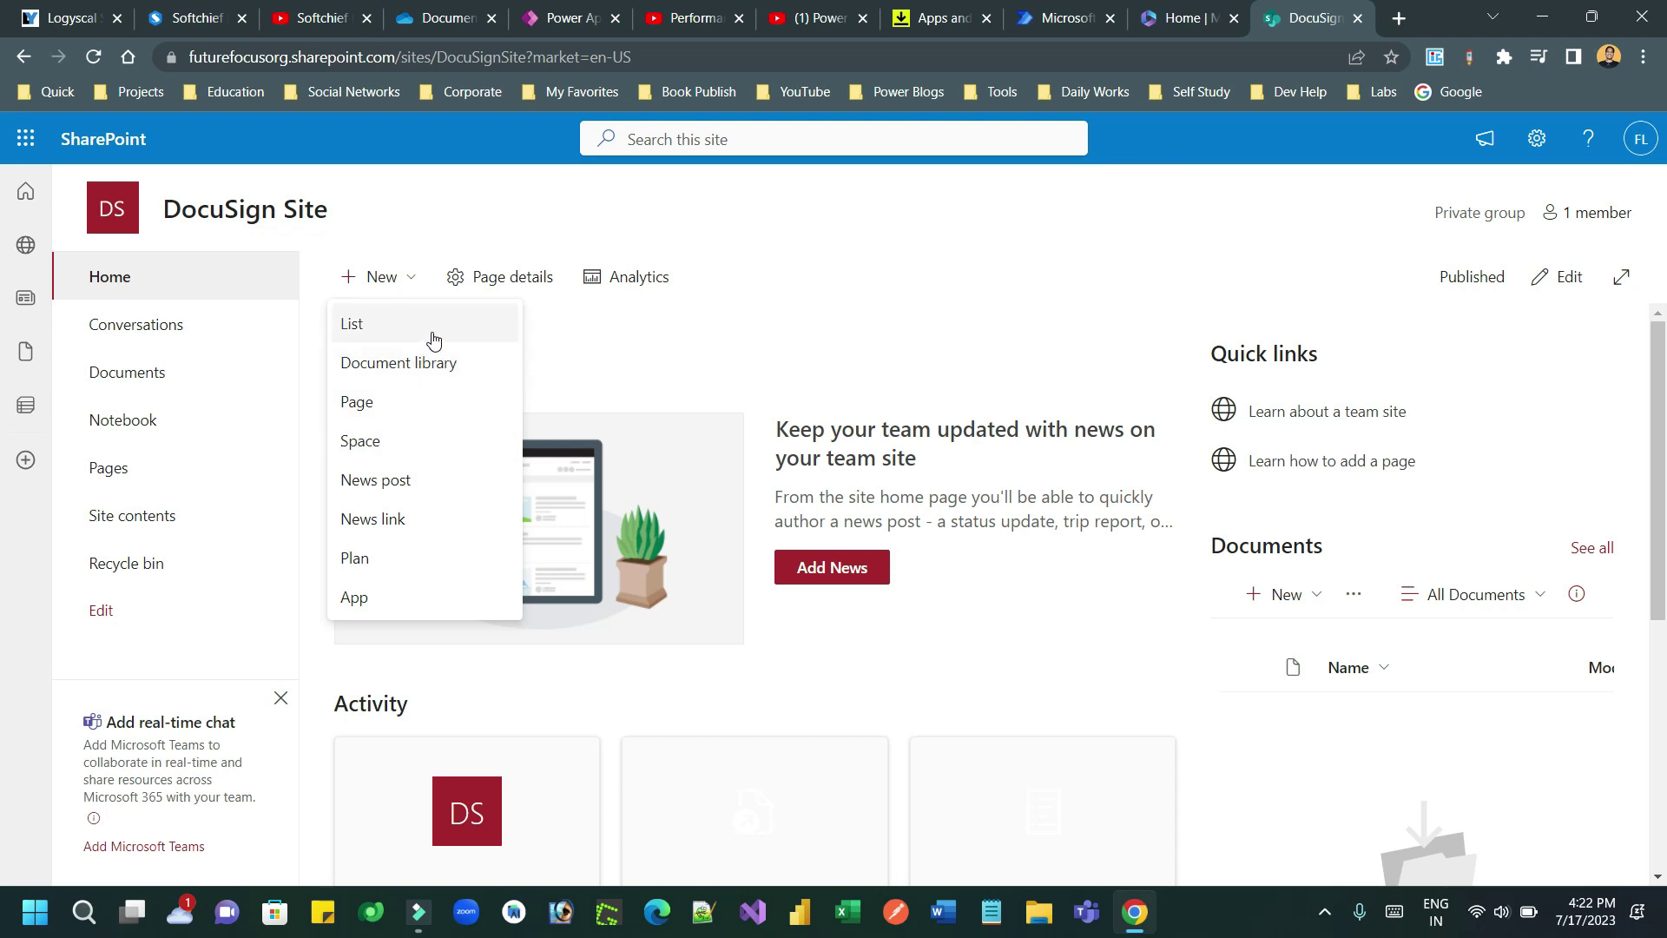
{"action": "left_click", "coordinate": [435, 337]}
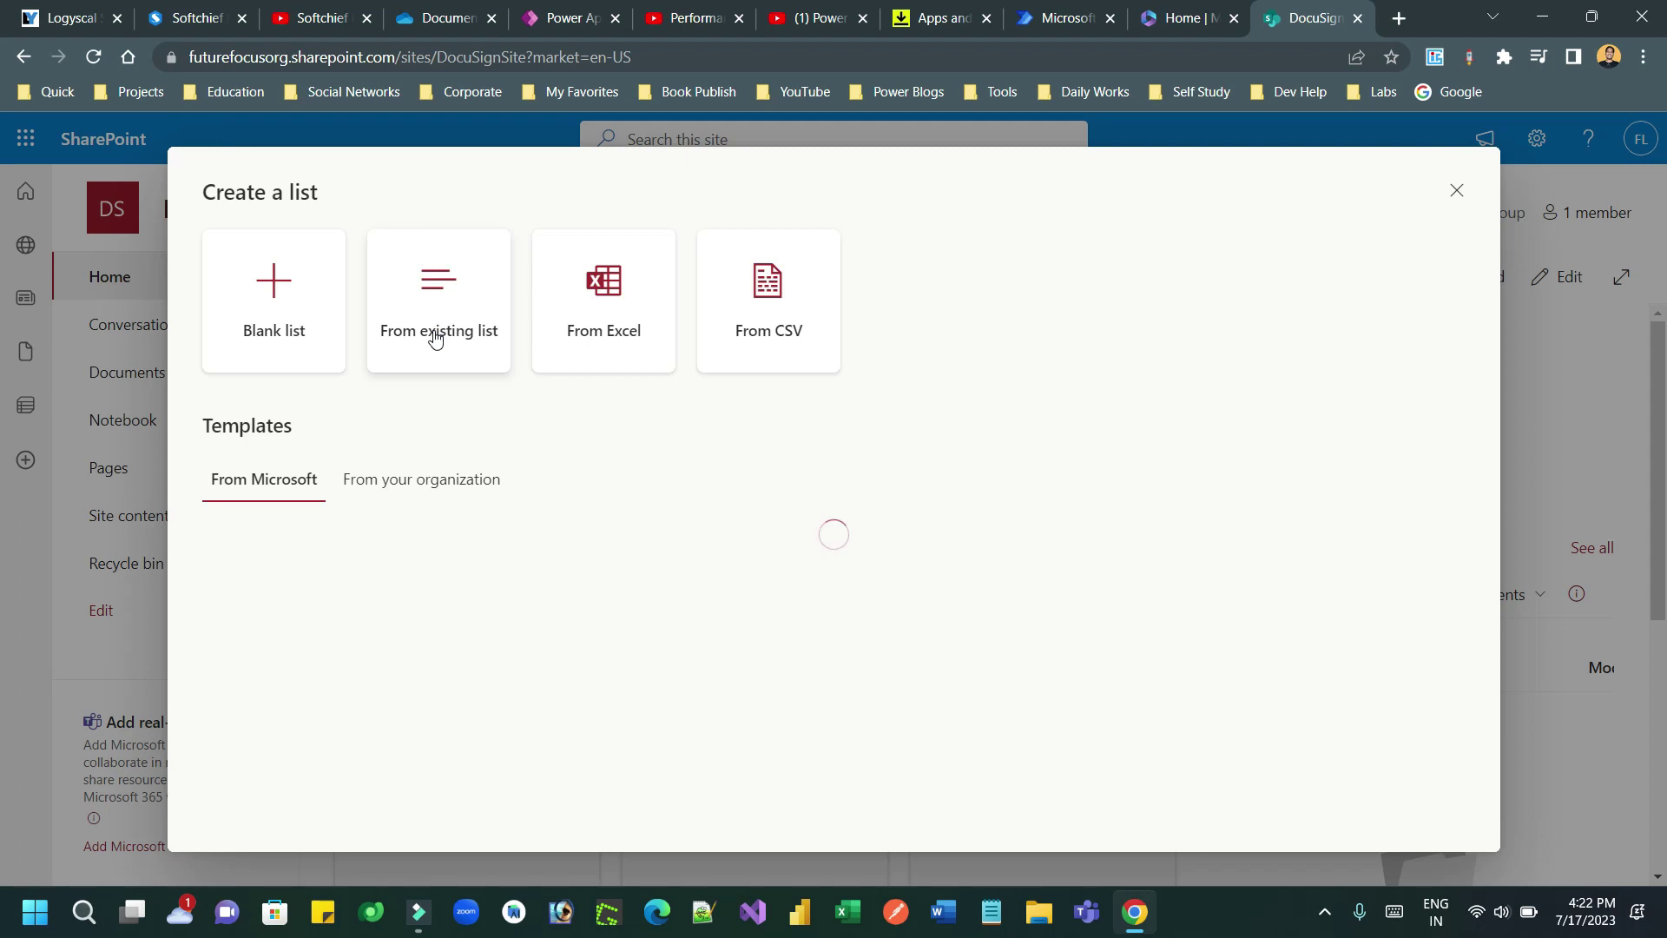
{"action": "left_click", "coordinate": [295, 300]}
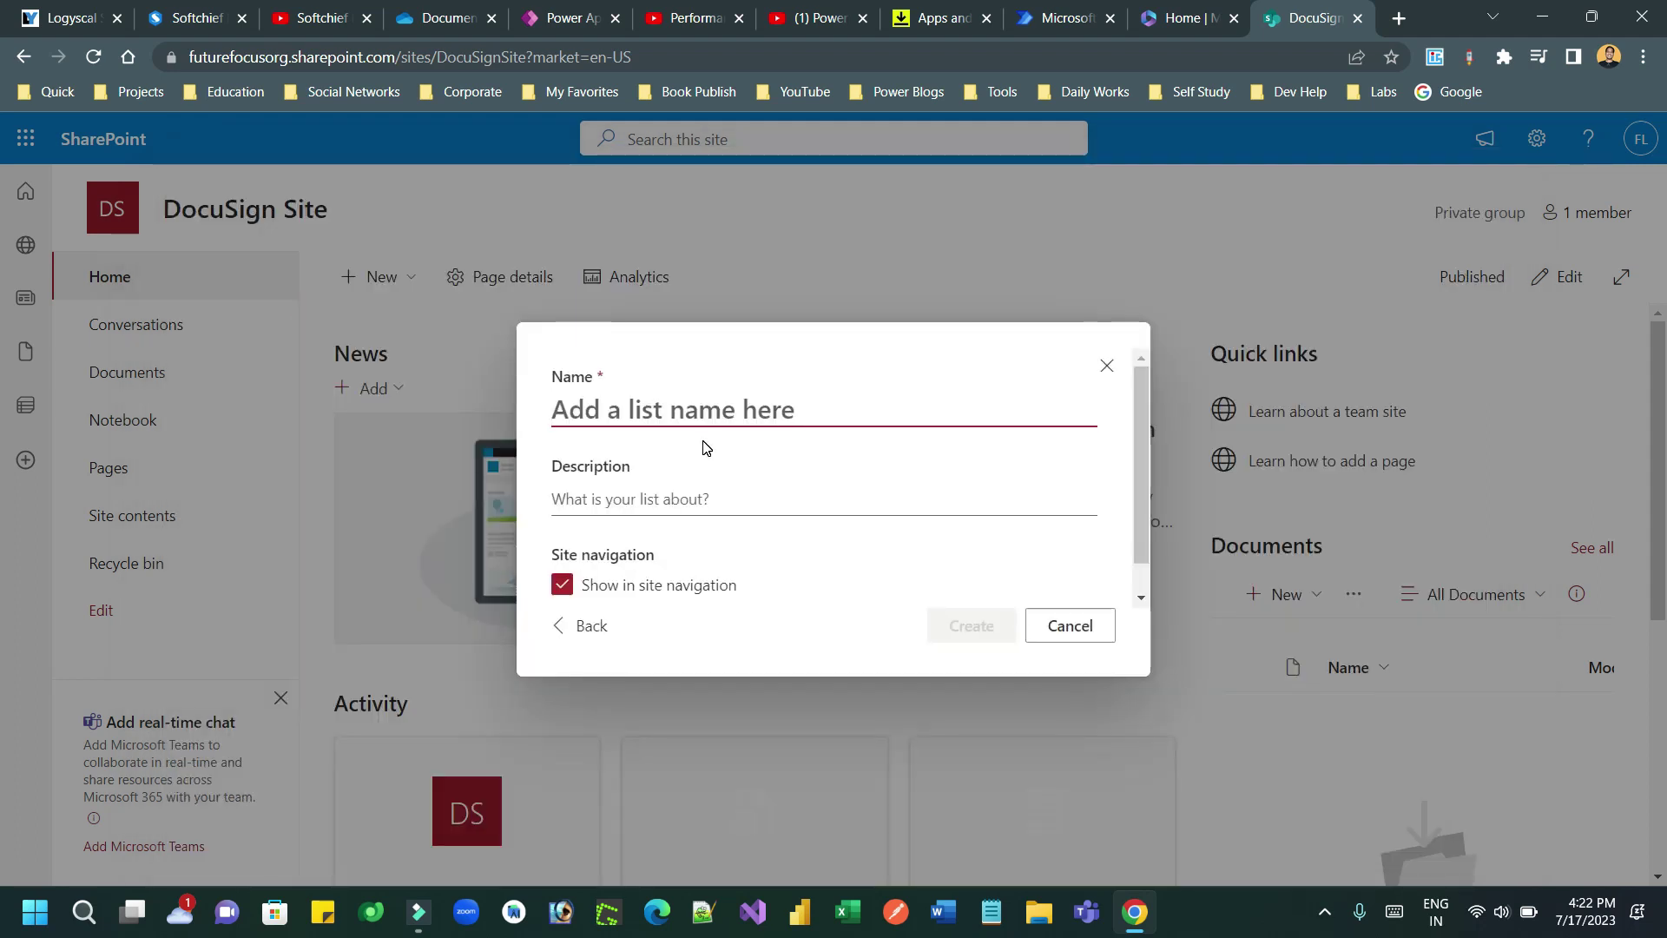
{"action": "type", "text": "Custo"}
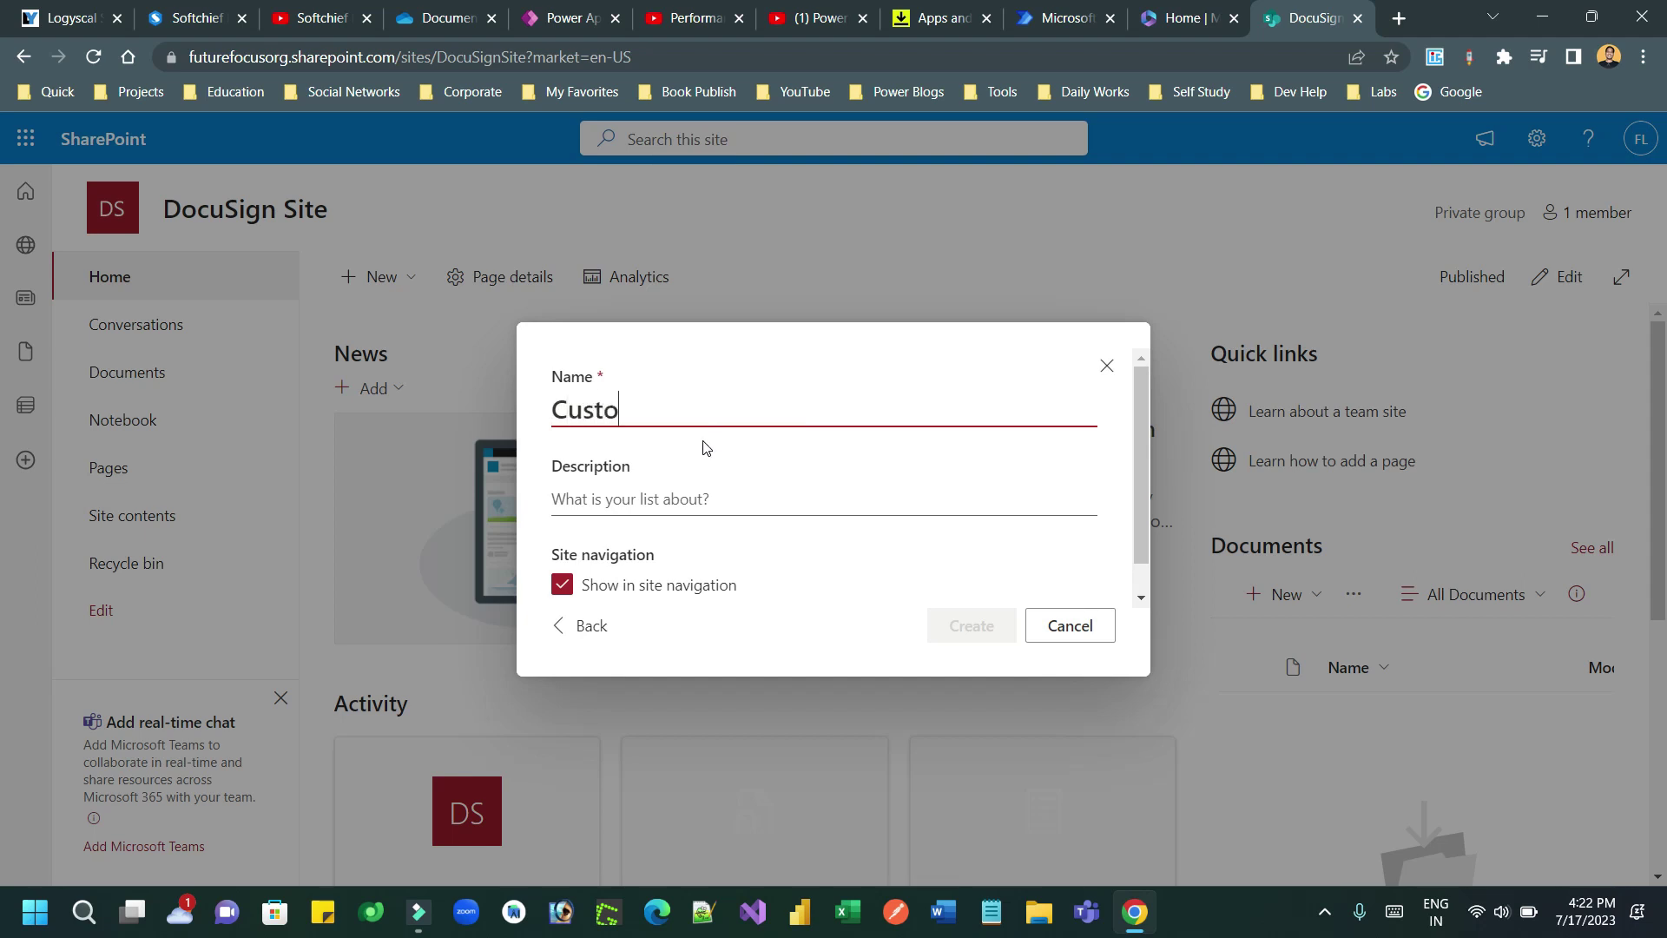
{"action": "type", "text": "met"}
{"action": "type", "text": " Con"}
{"action": "type", "text": "se"}
{"action": "key", "text": "BackSpace"}
{"action": "key", "text": "BackSpace"}
{"action": "key", "text": "BackSpace"}
{"action": "key", "text": "BackSpace"}
{"action": "key", "text": "BackSpace"}
{"action": "type", "text": "Info"}
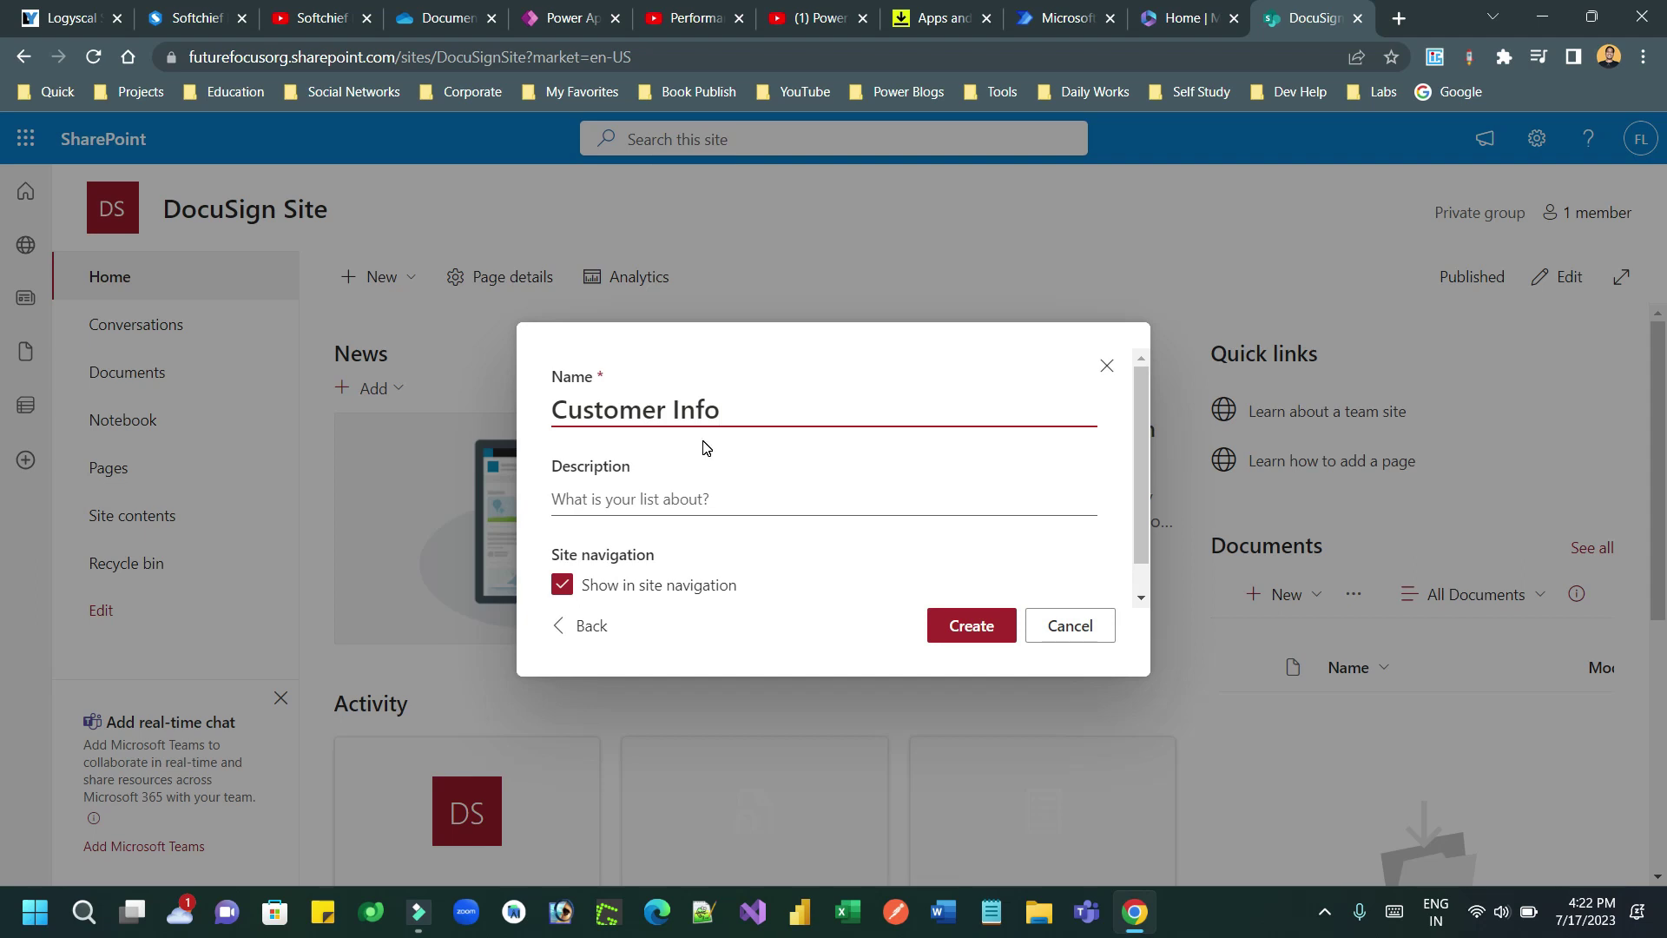
{"action": "left_click", "coordinate": [967, 641]}
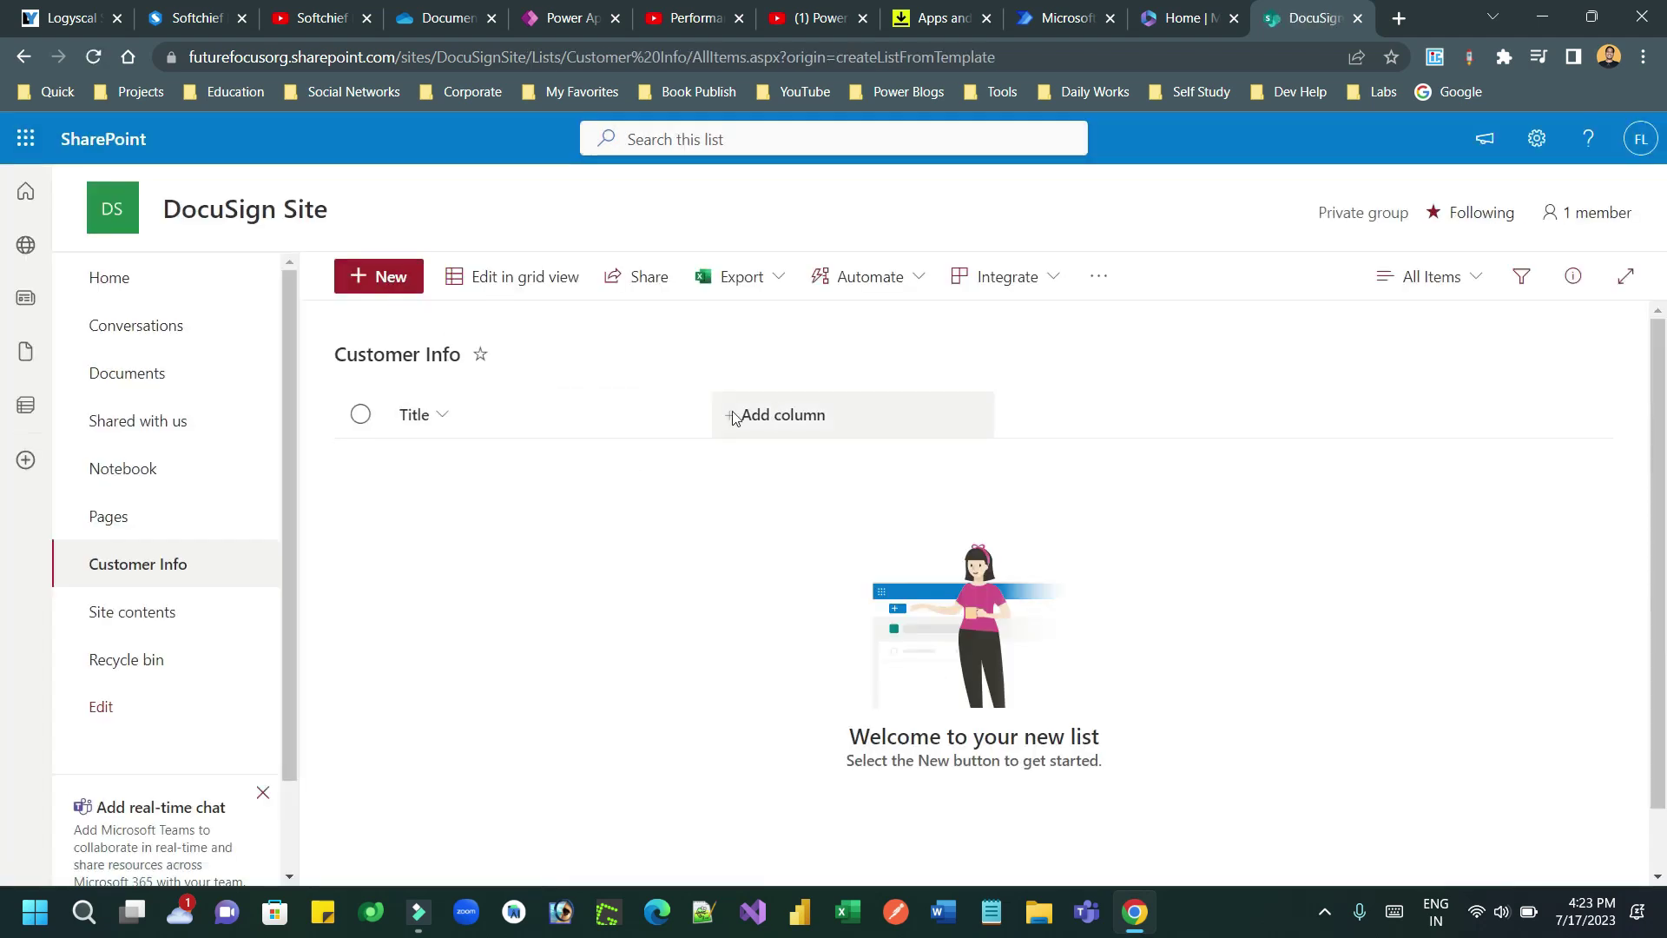
Add a single-line text column named 'Name' to the Customer Info list
{"action": "left_click", "coordinate": [839, 416]}
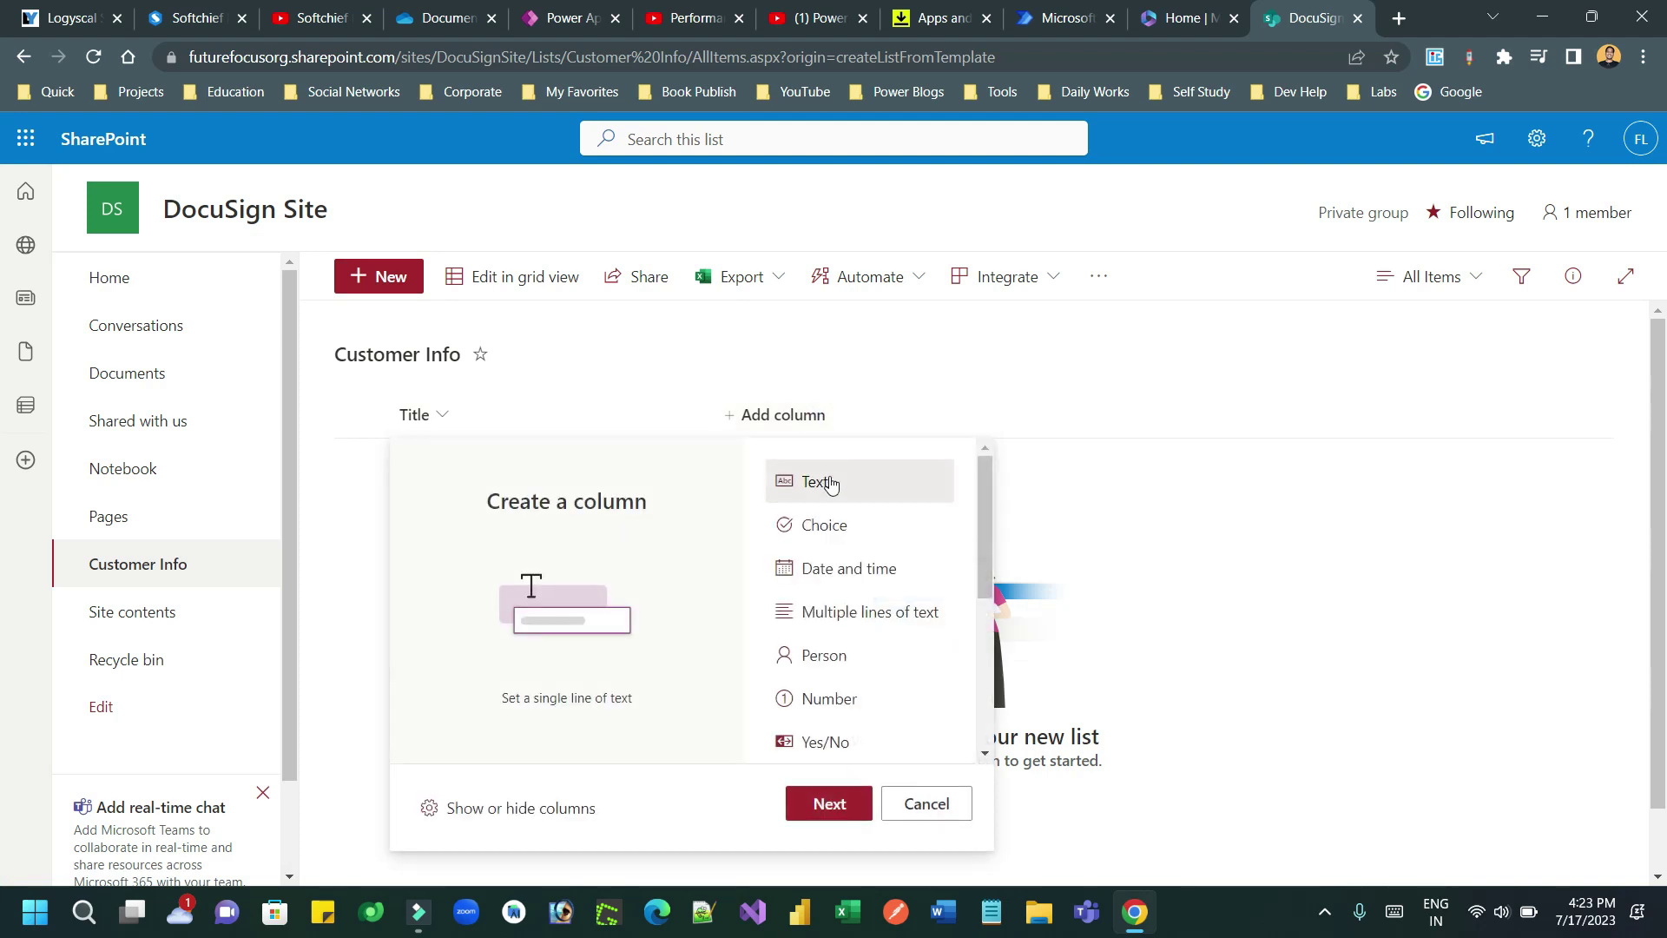
{"action": "left_click_drag", "start_coordinate": [989, 578], "coordinate": [986, 669]}
{"action": "scroll", "coordinate": [834, 491], "scroll_direction": "up", "scroll_amount": 3}
{"action": "left_click", "coordinate": [829, 805]}
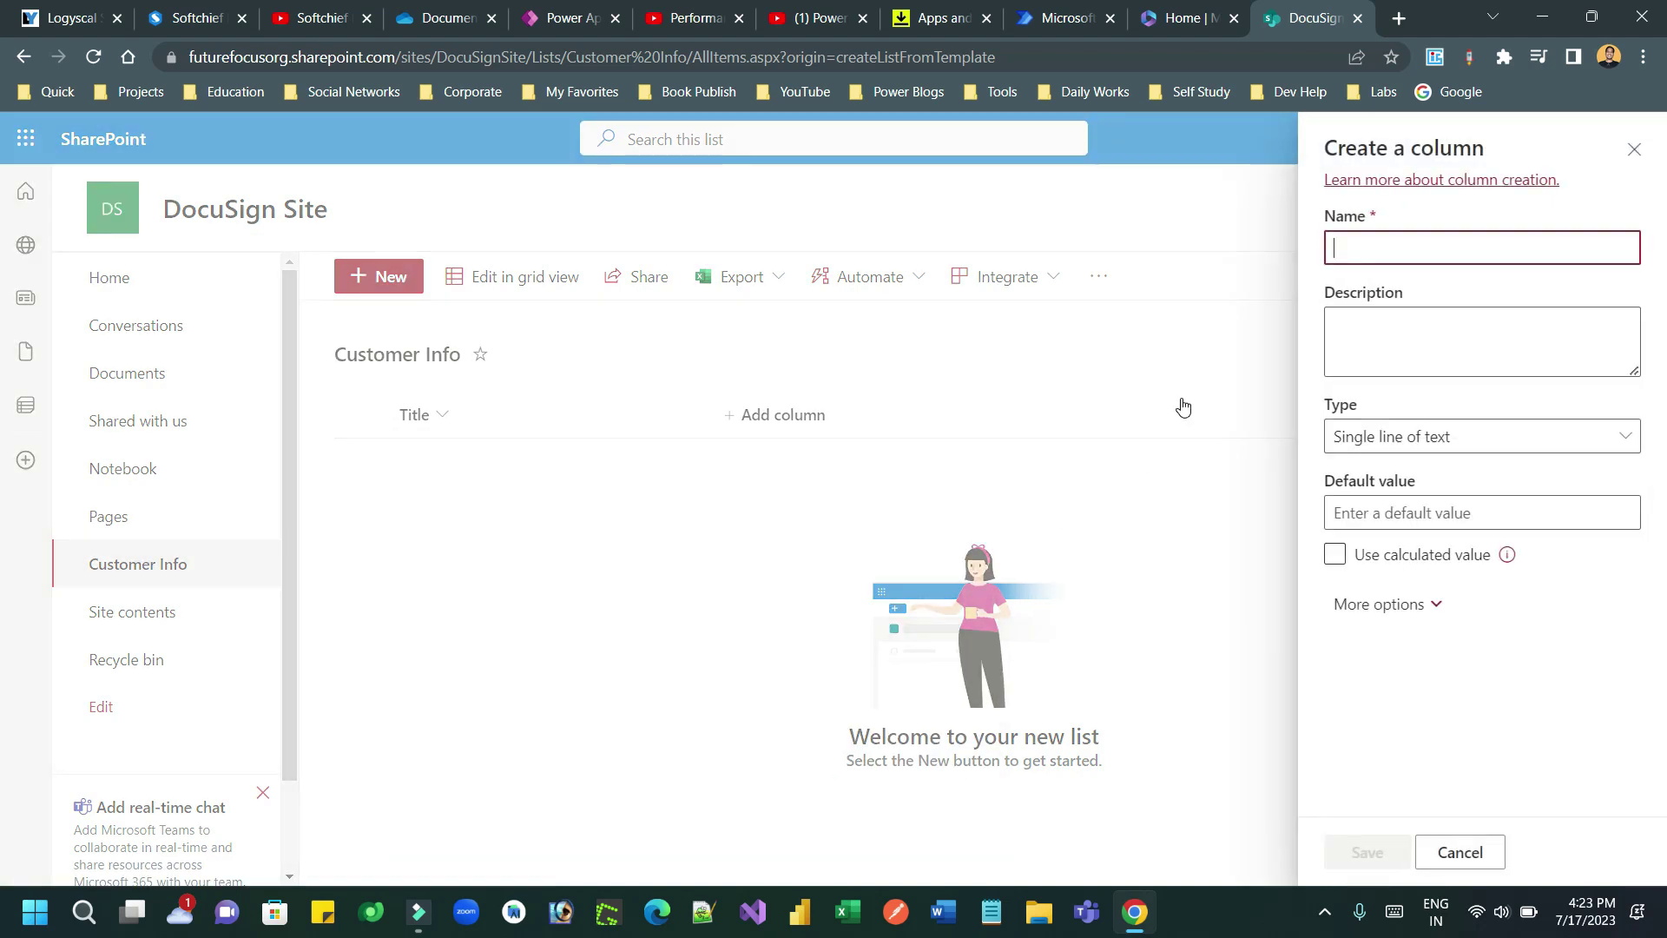
{"action": "type", "text": "Name"}
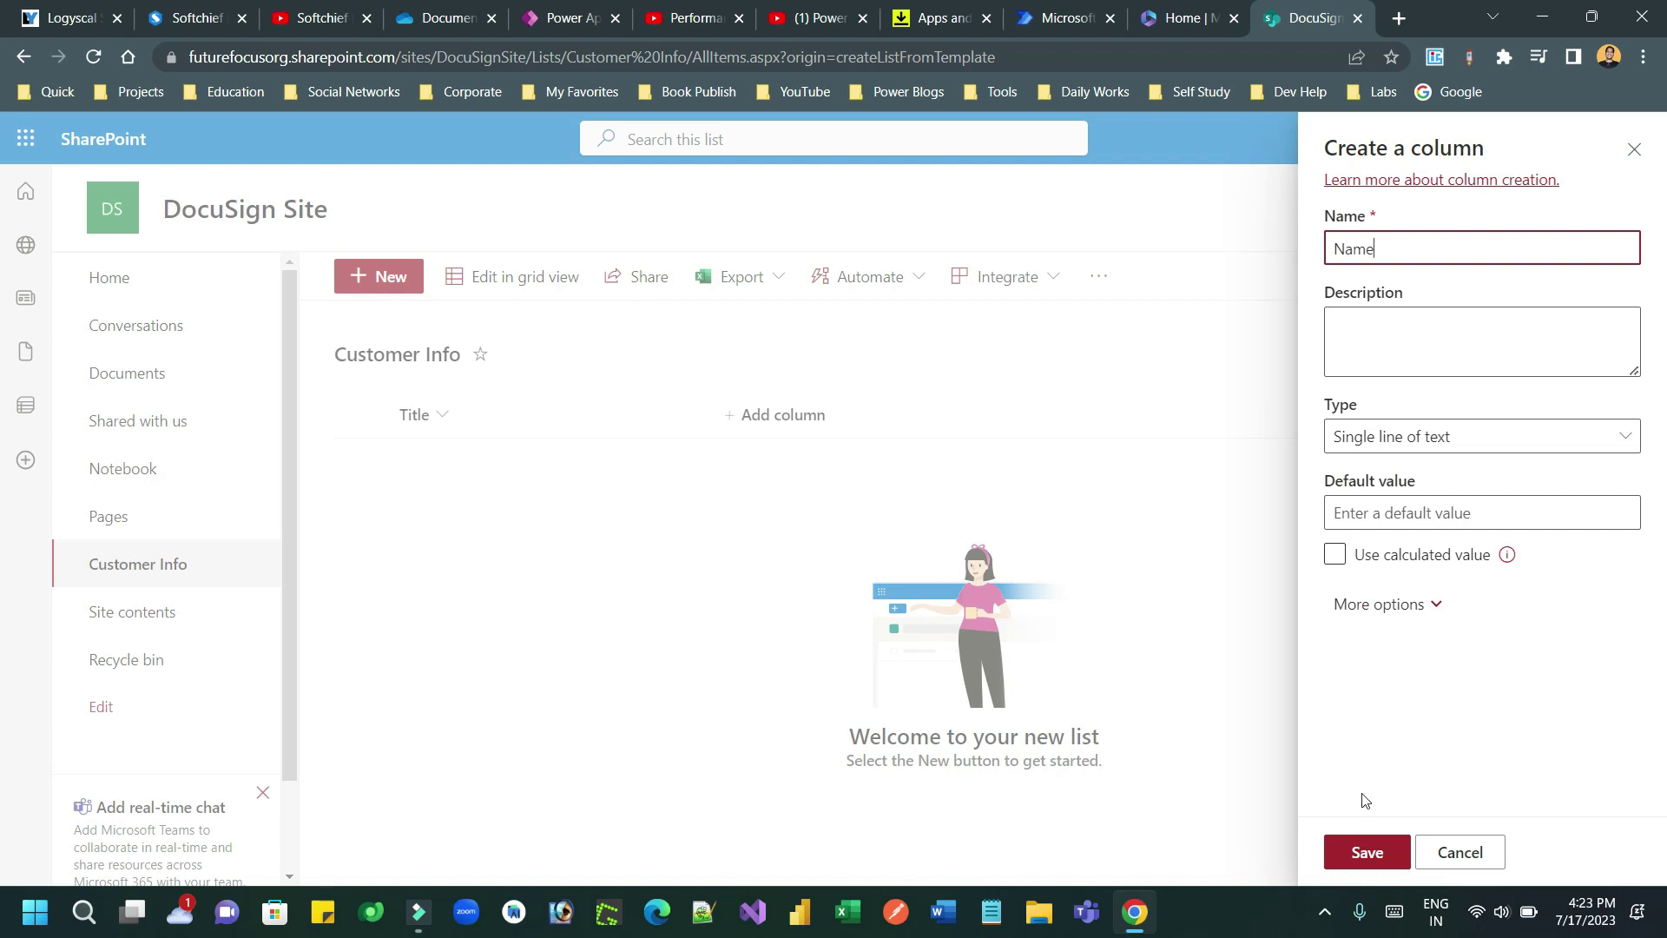
{"action": "left_click", "coordinate": [1366, 853]}
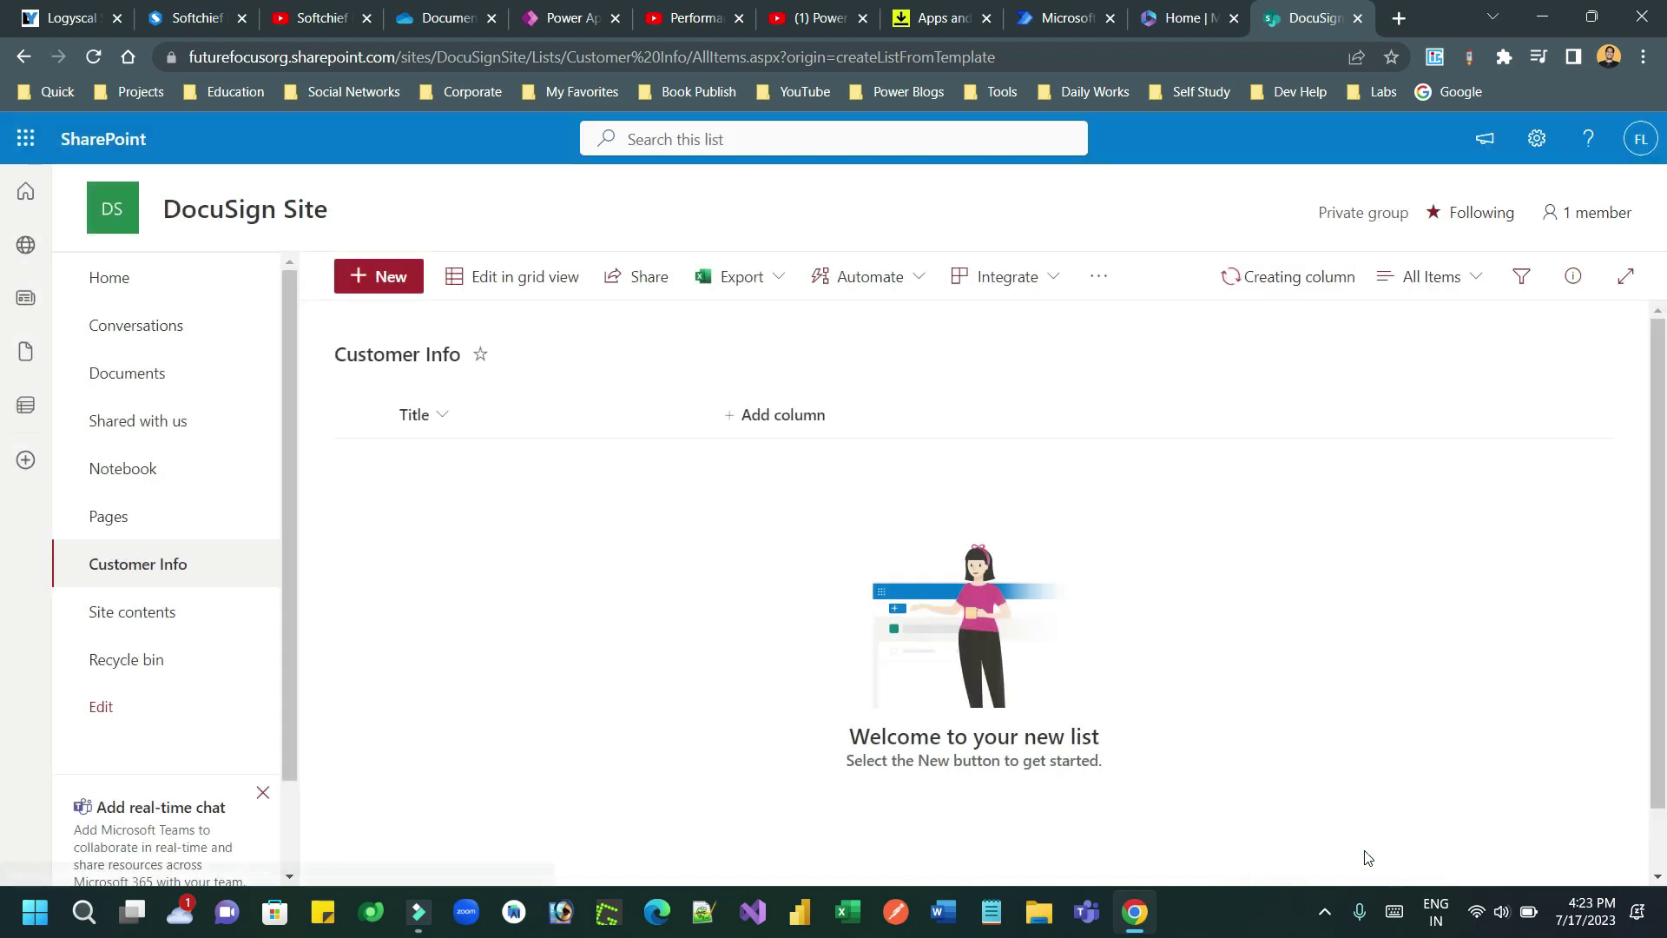
Add a second single-line text column named 'Email'
{"action": "left_click", "coordinate": [956, 428]}
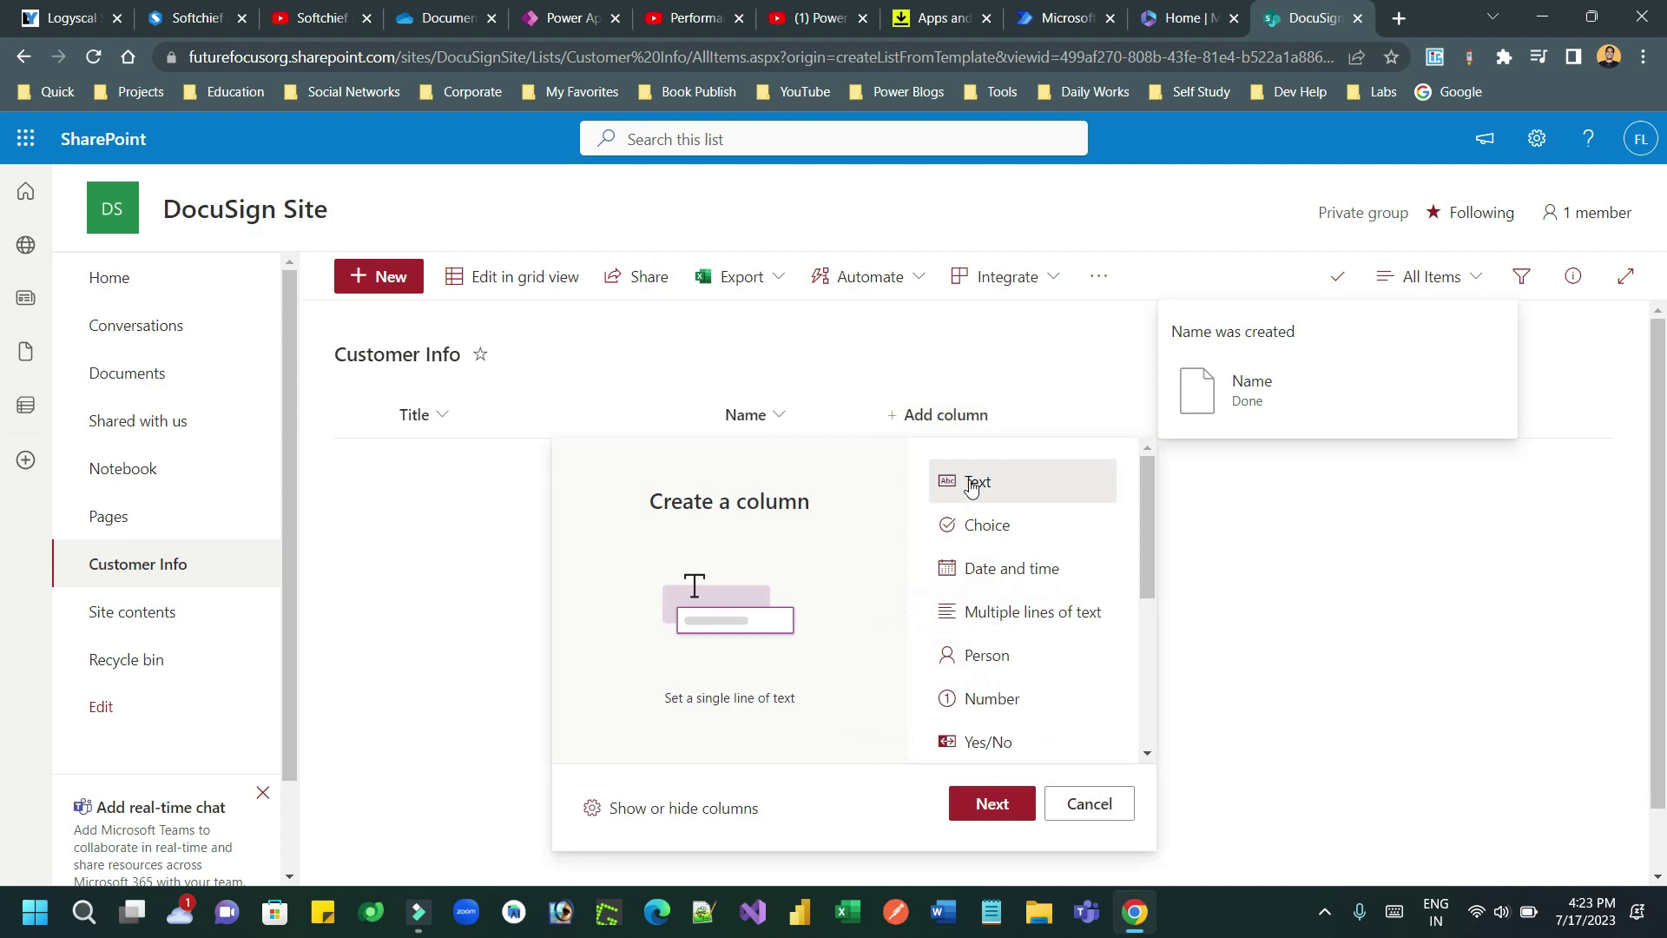
{"action": "left_click_drag", "start_coordinate": [1149, 554], "coordinate": [1135, 747]}
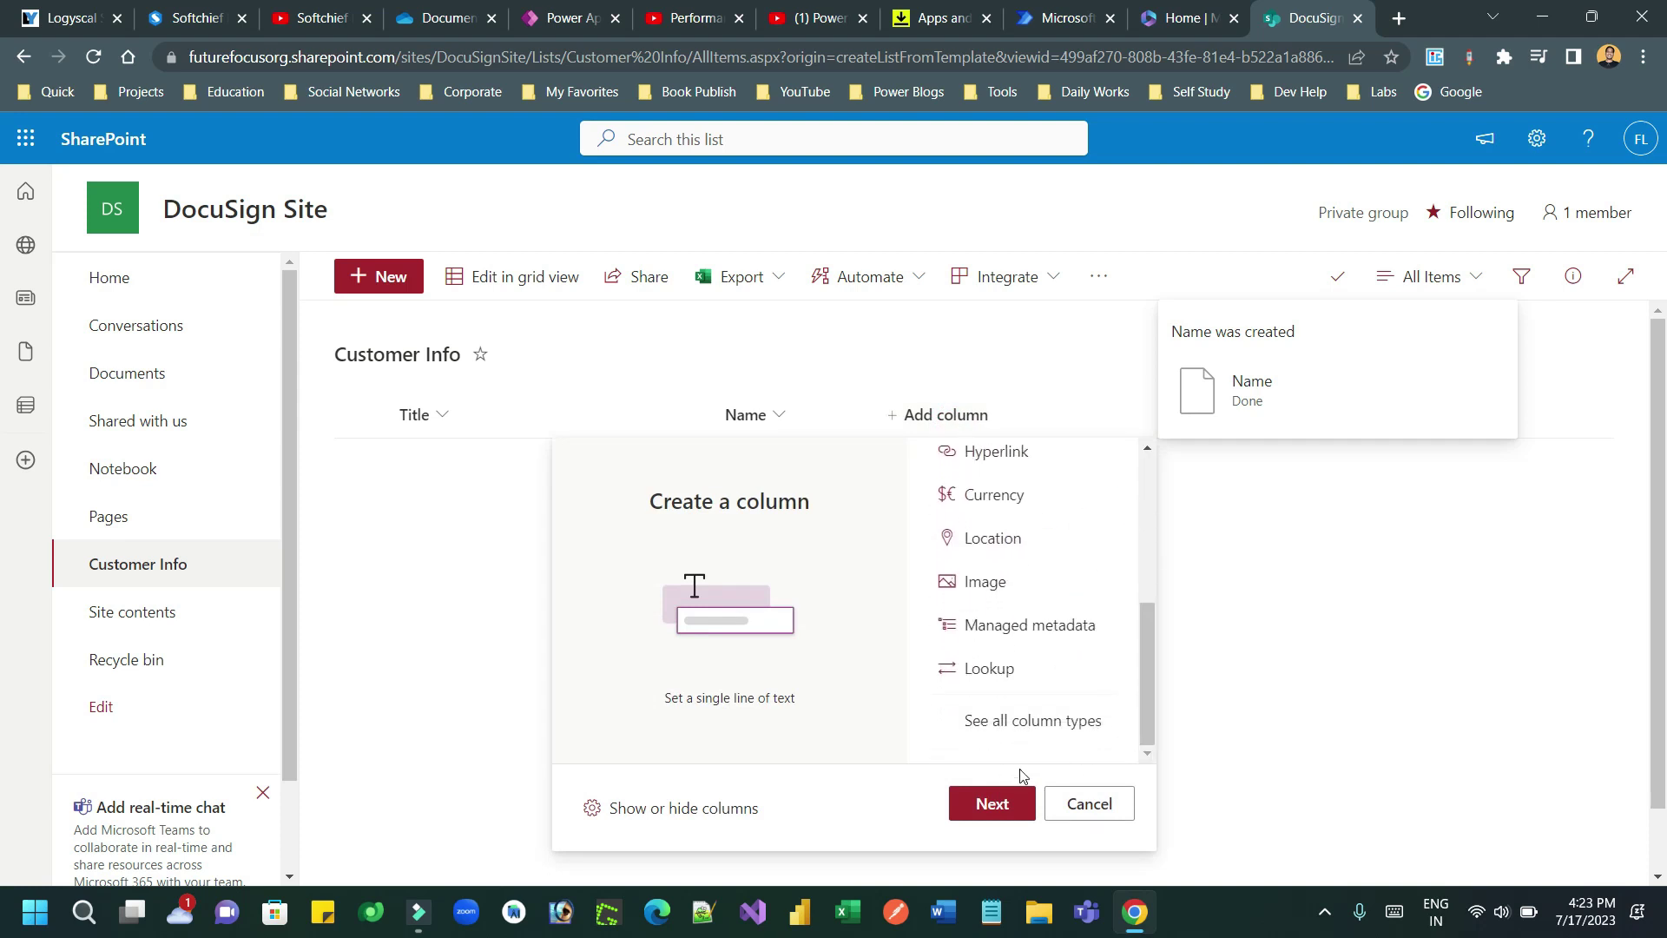
{"action": "left_click", "coordinate": [987, 801]}
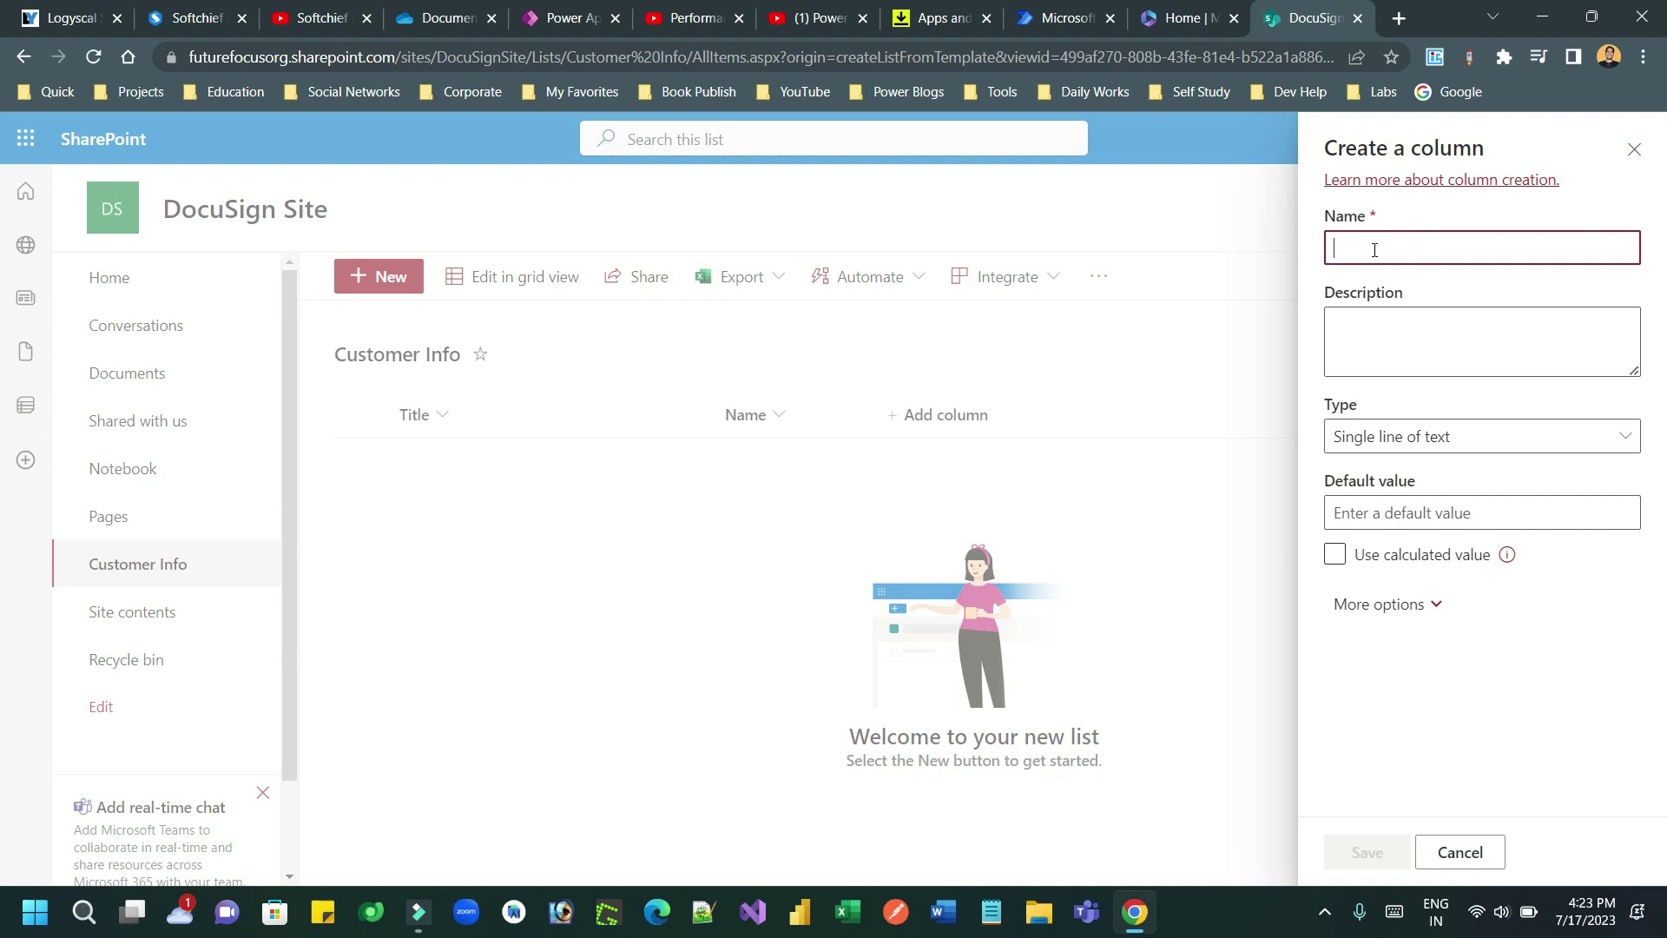
{"action": "type", "text": "Emai"}
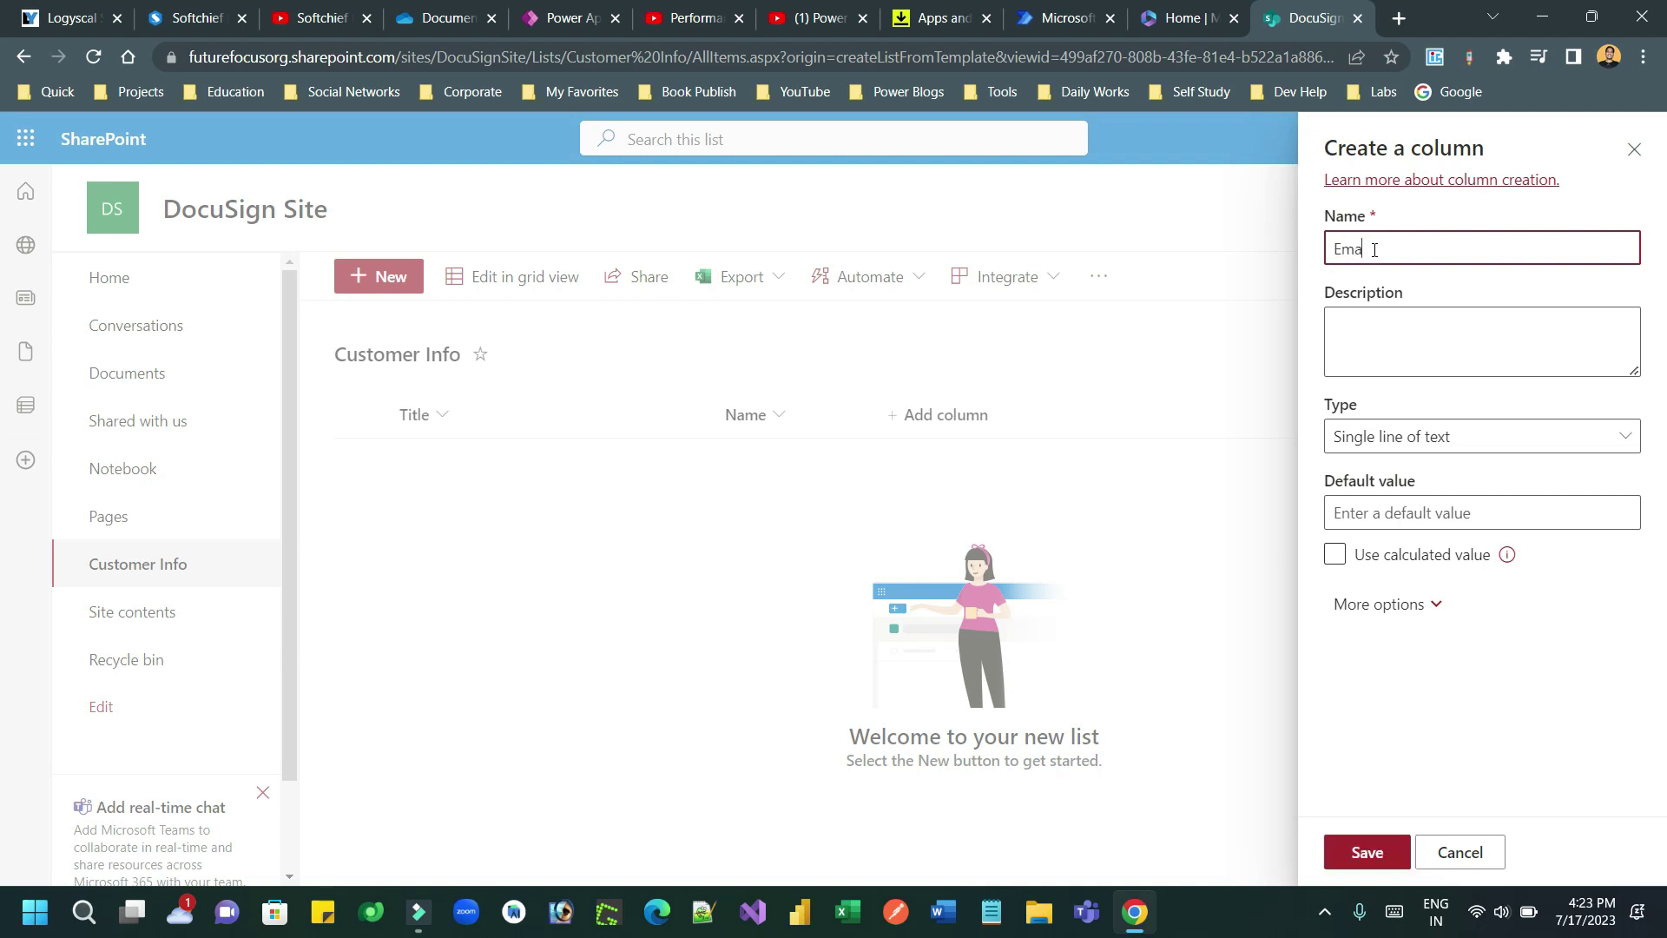
{"action": "key", "text": "BackSpace"}
{"action": "key", "text": "BackSpace"}
{"action": "key", "text": "BackSpace"}
{"action": "type", "text": "Ema"}
{"action": "left_click", "coordinate": [1384, 858]}
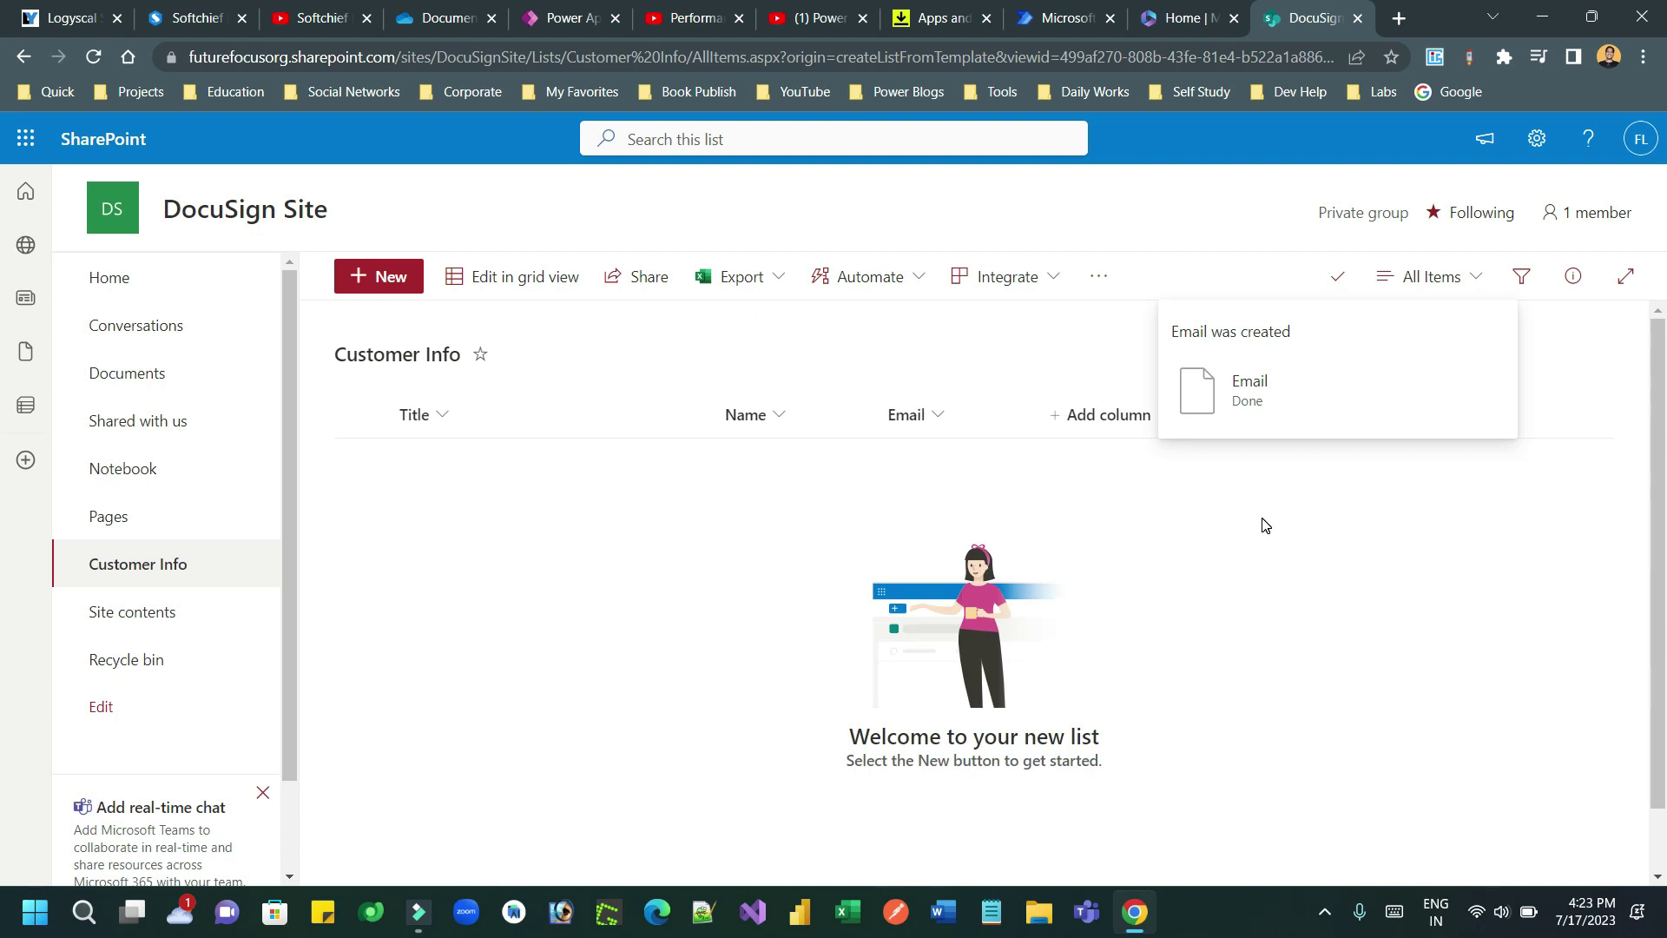
Start a Choice column named 'Status' with 'Created' as its first choice
{"action": "left_click", "coordinate": [1113, 415]}
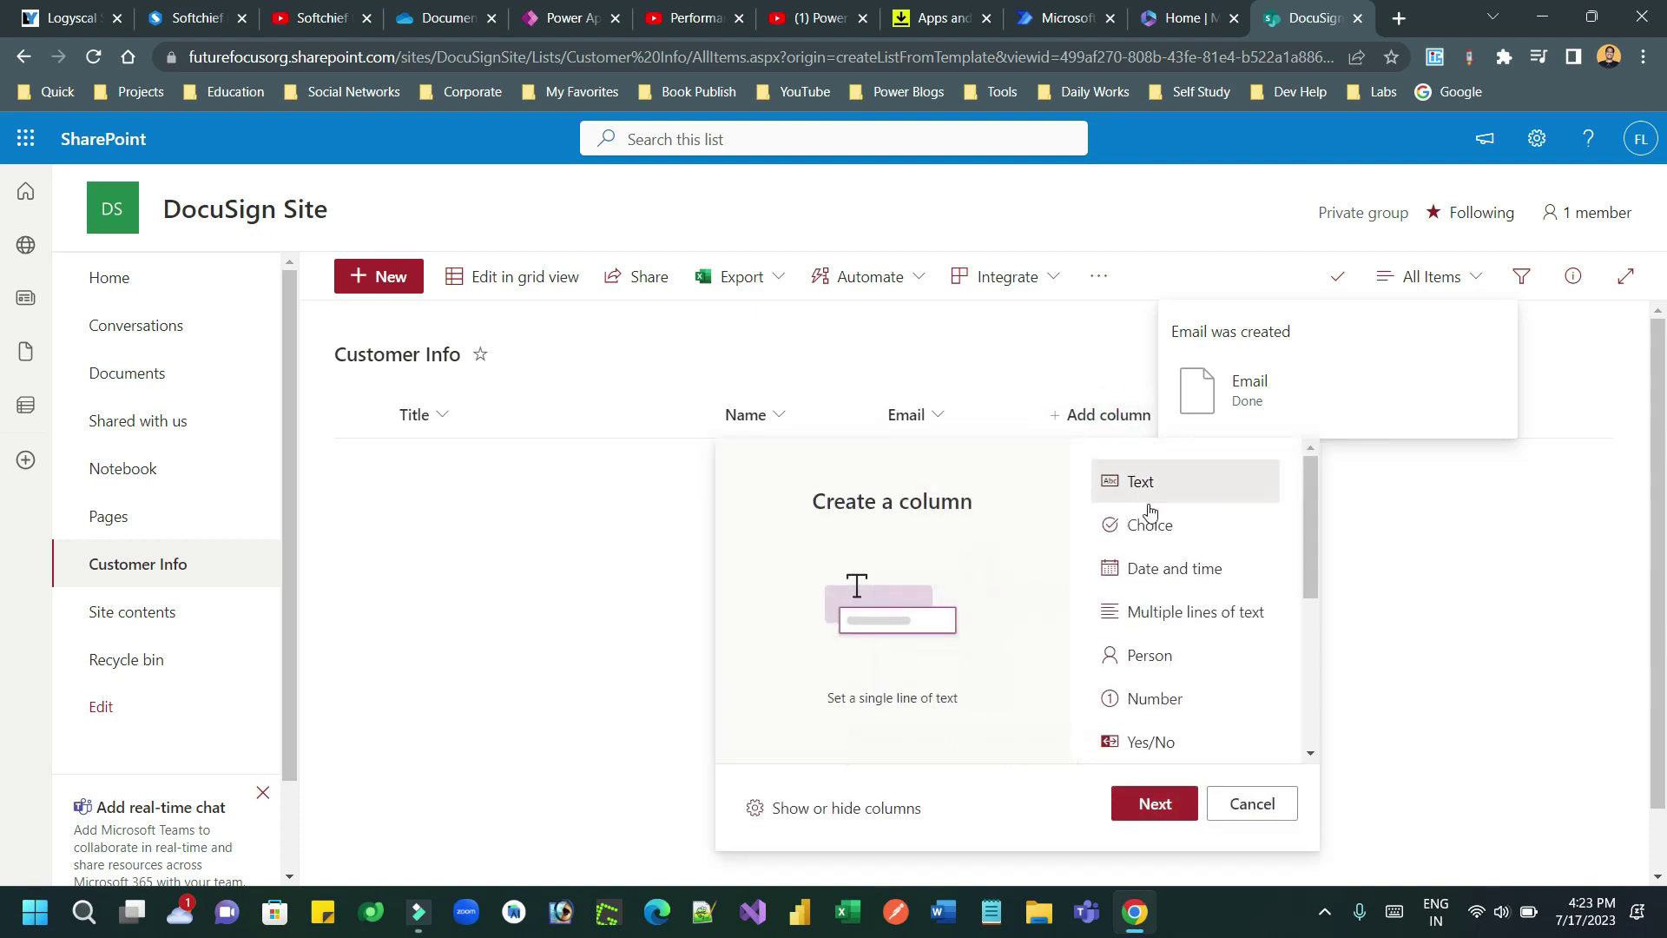
{"action": "left_click", "coordinate": [1160, 531]}
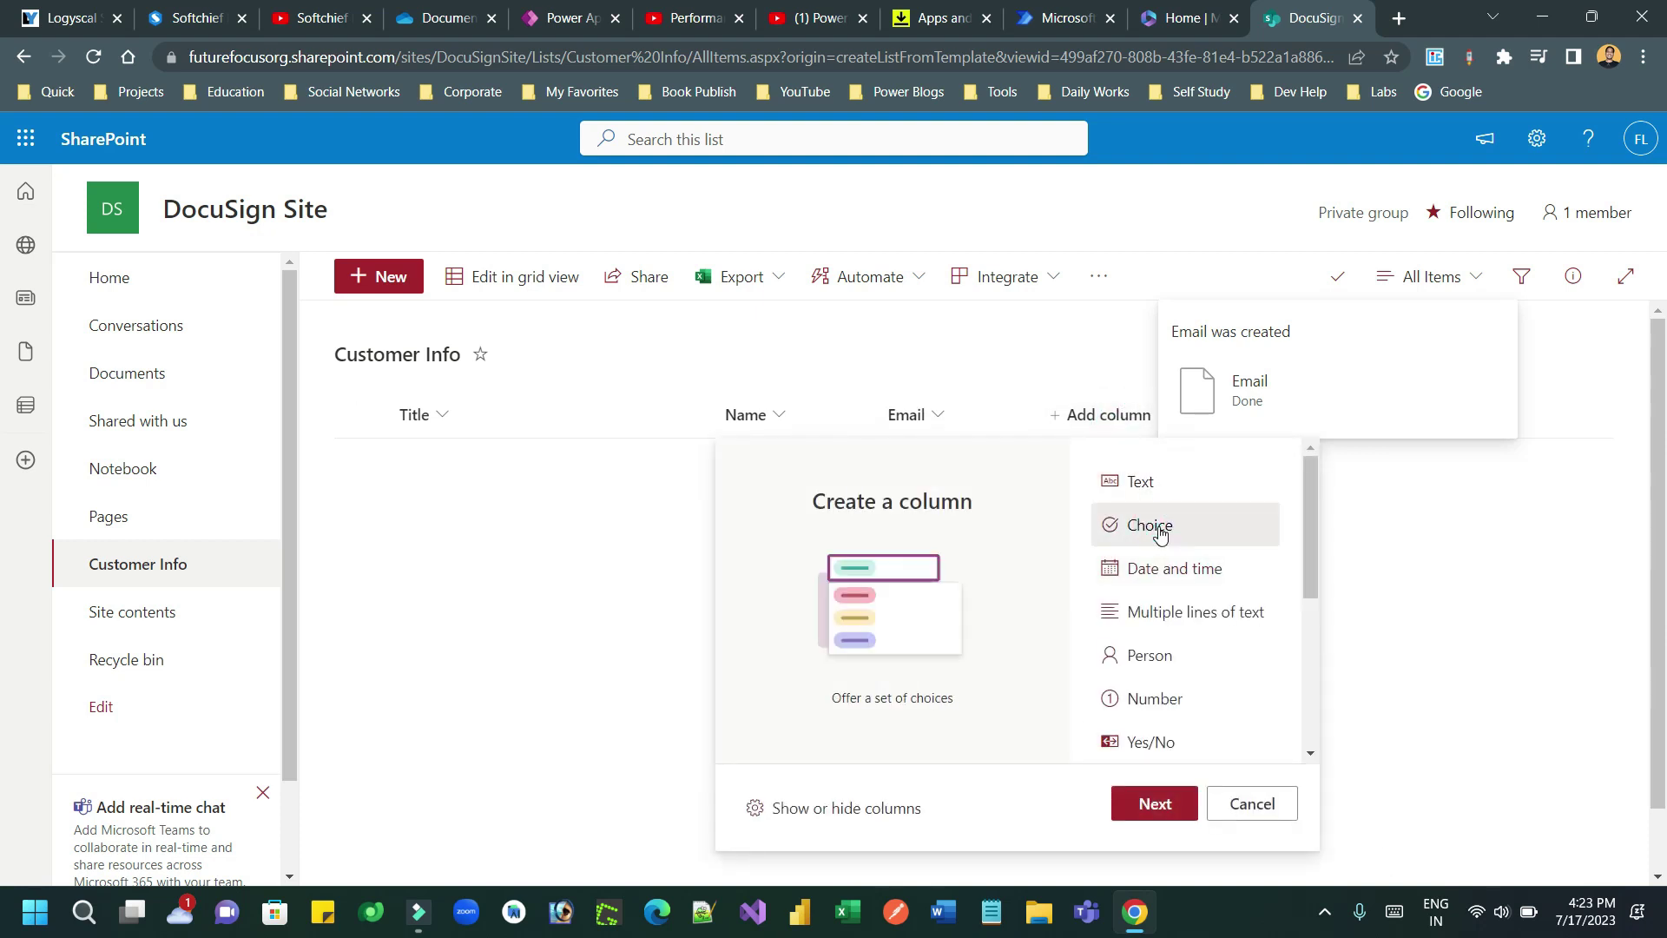
{"action": "left_click", "coordinate": [1170, 806]}
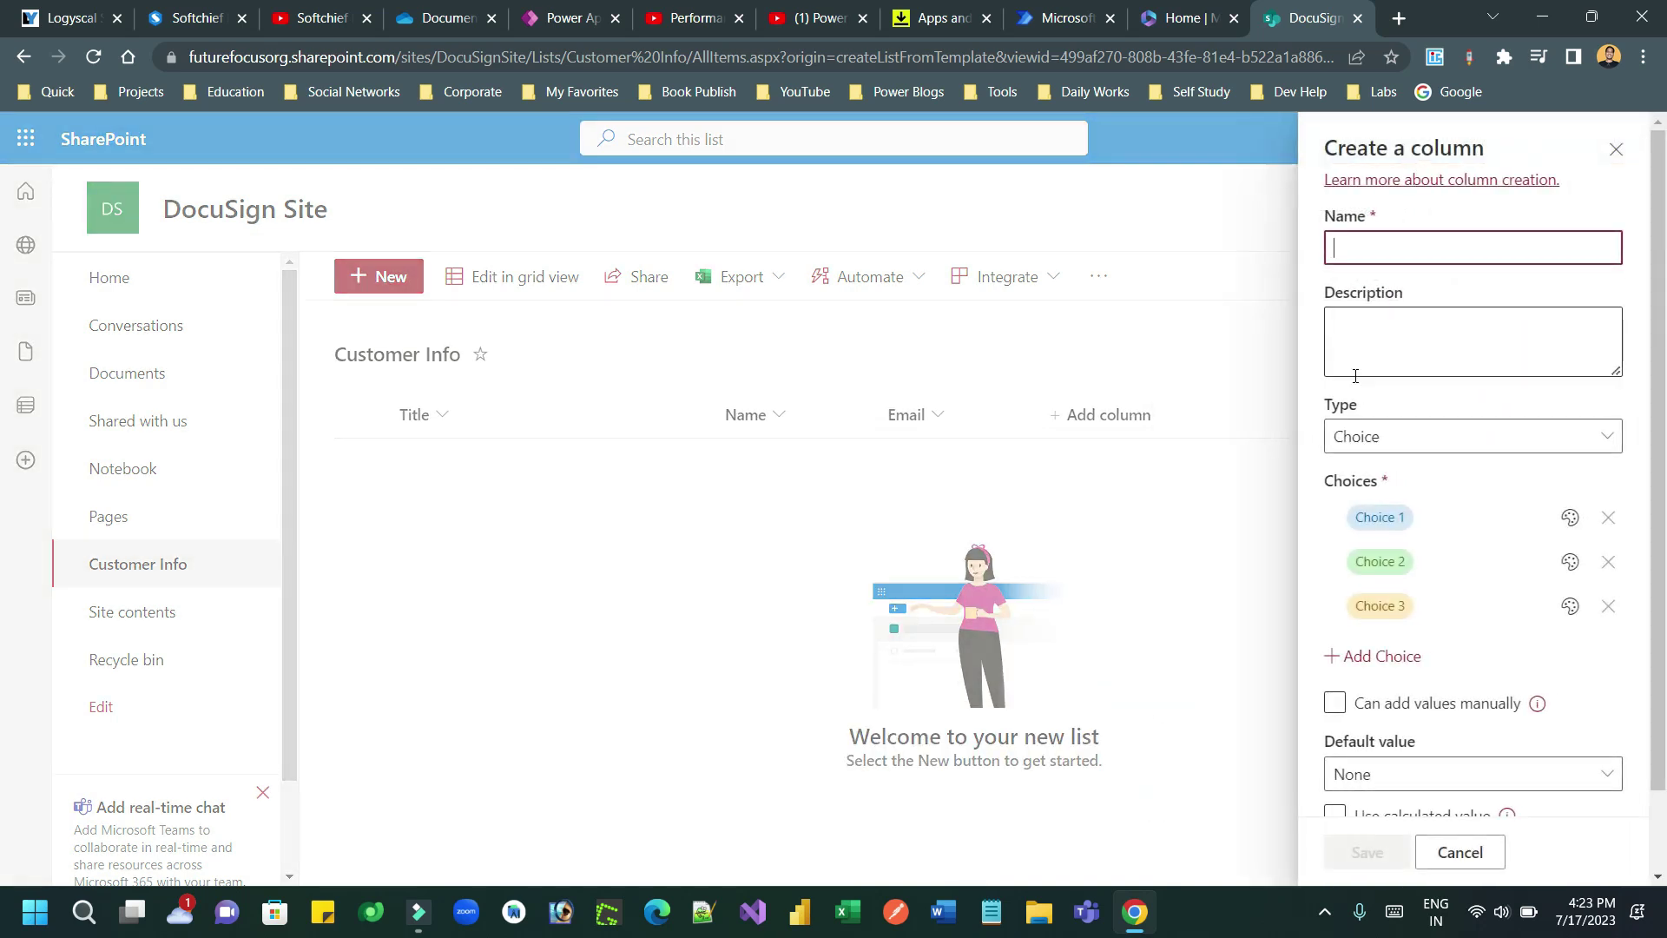
{"action": "type", "text": "Status"}
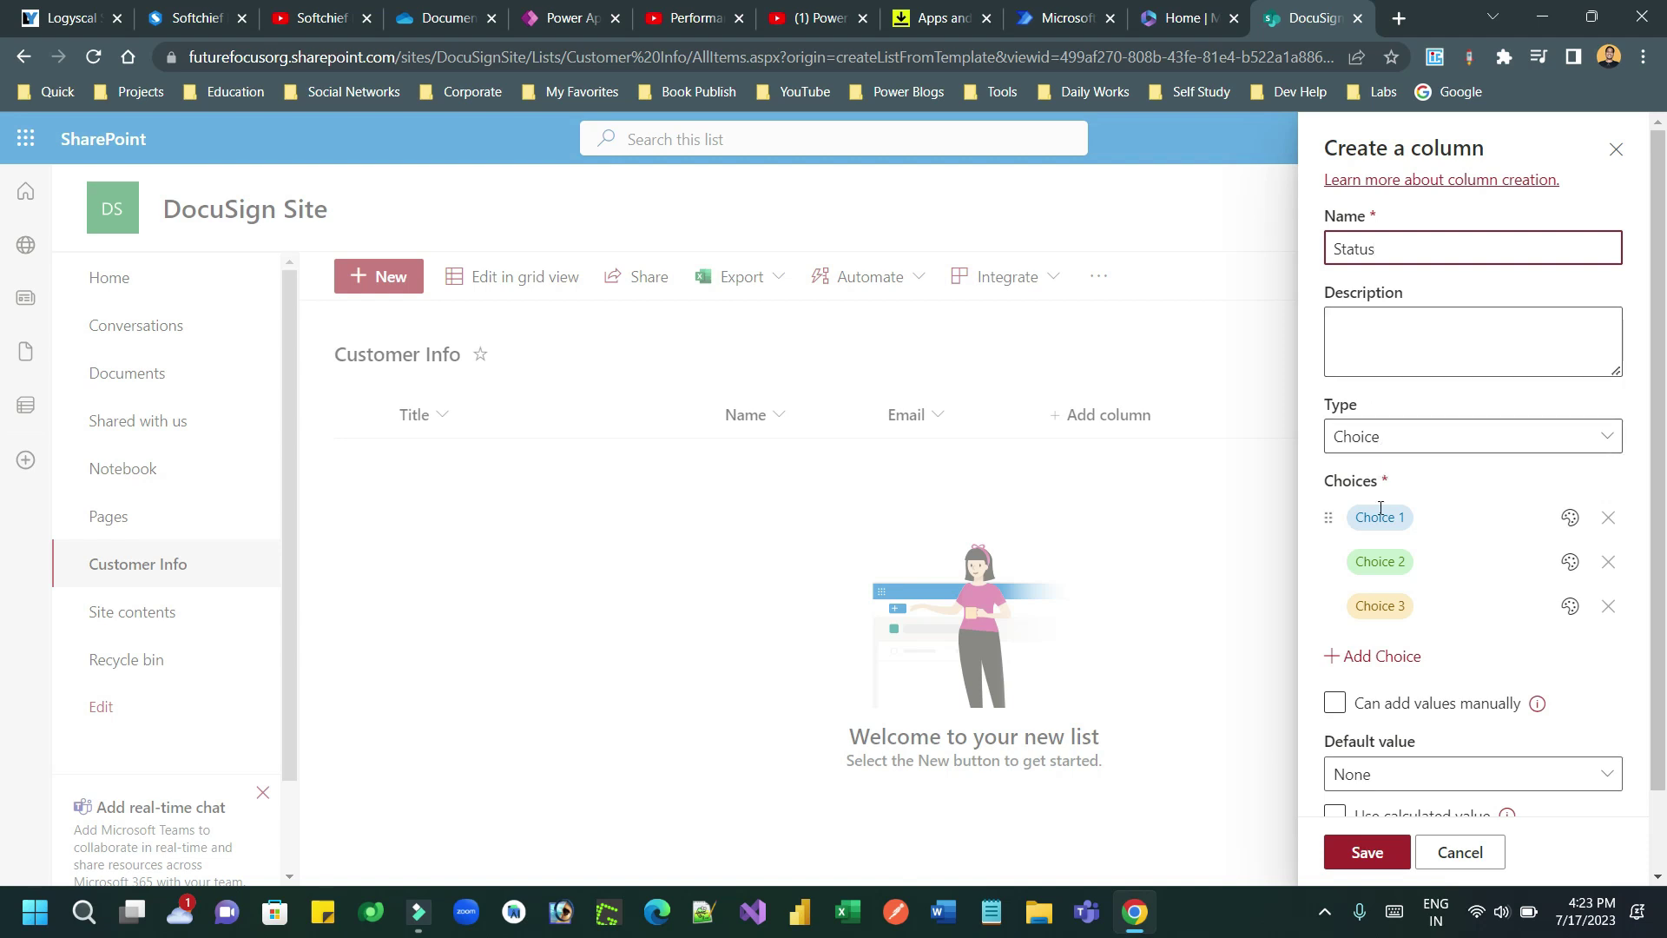
{"action": "left_click", "coordinate": [1380, 517]}
{"action": "type", "text": "Ap"}
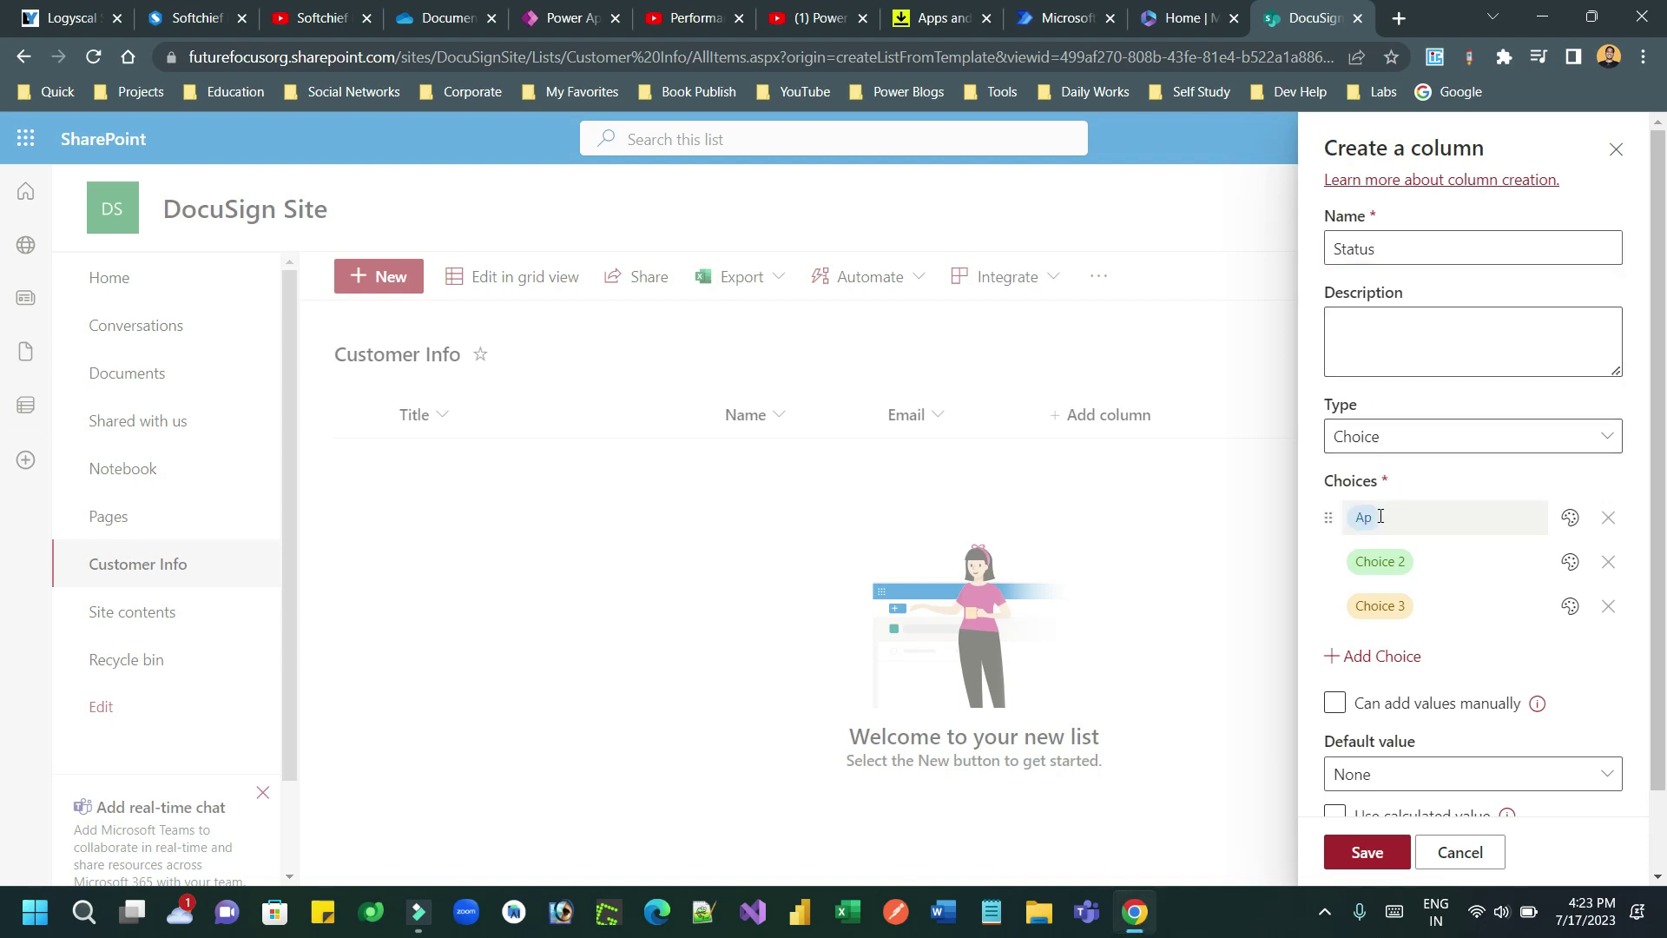
{"action": "double_click", "coordinate": [1380, 516]}
{"action": "key", "text": "Return"}
{"action": "left_click", "coordinate": [1380, 516]}
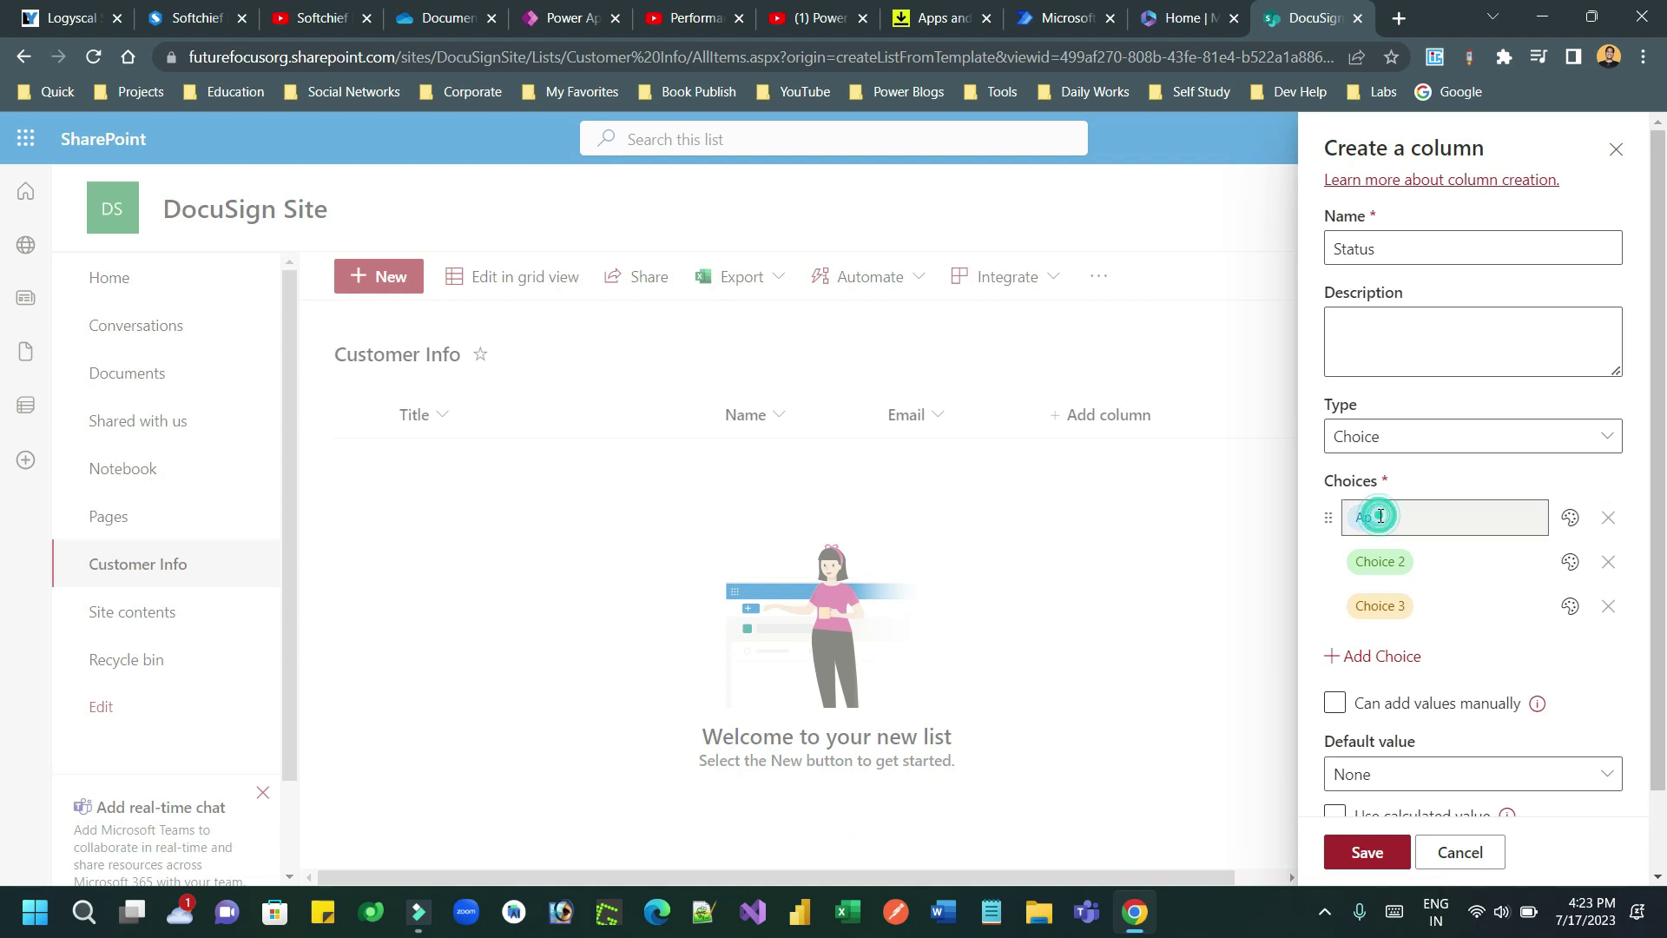
{"action": "type", "text": "p"}
{"action": "key", "text": "Return"}
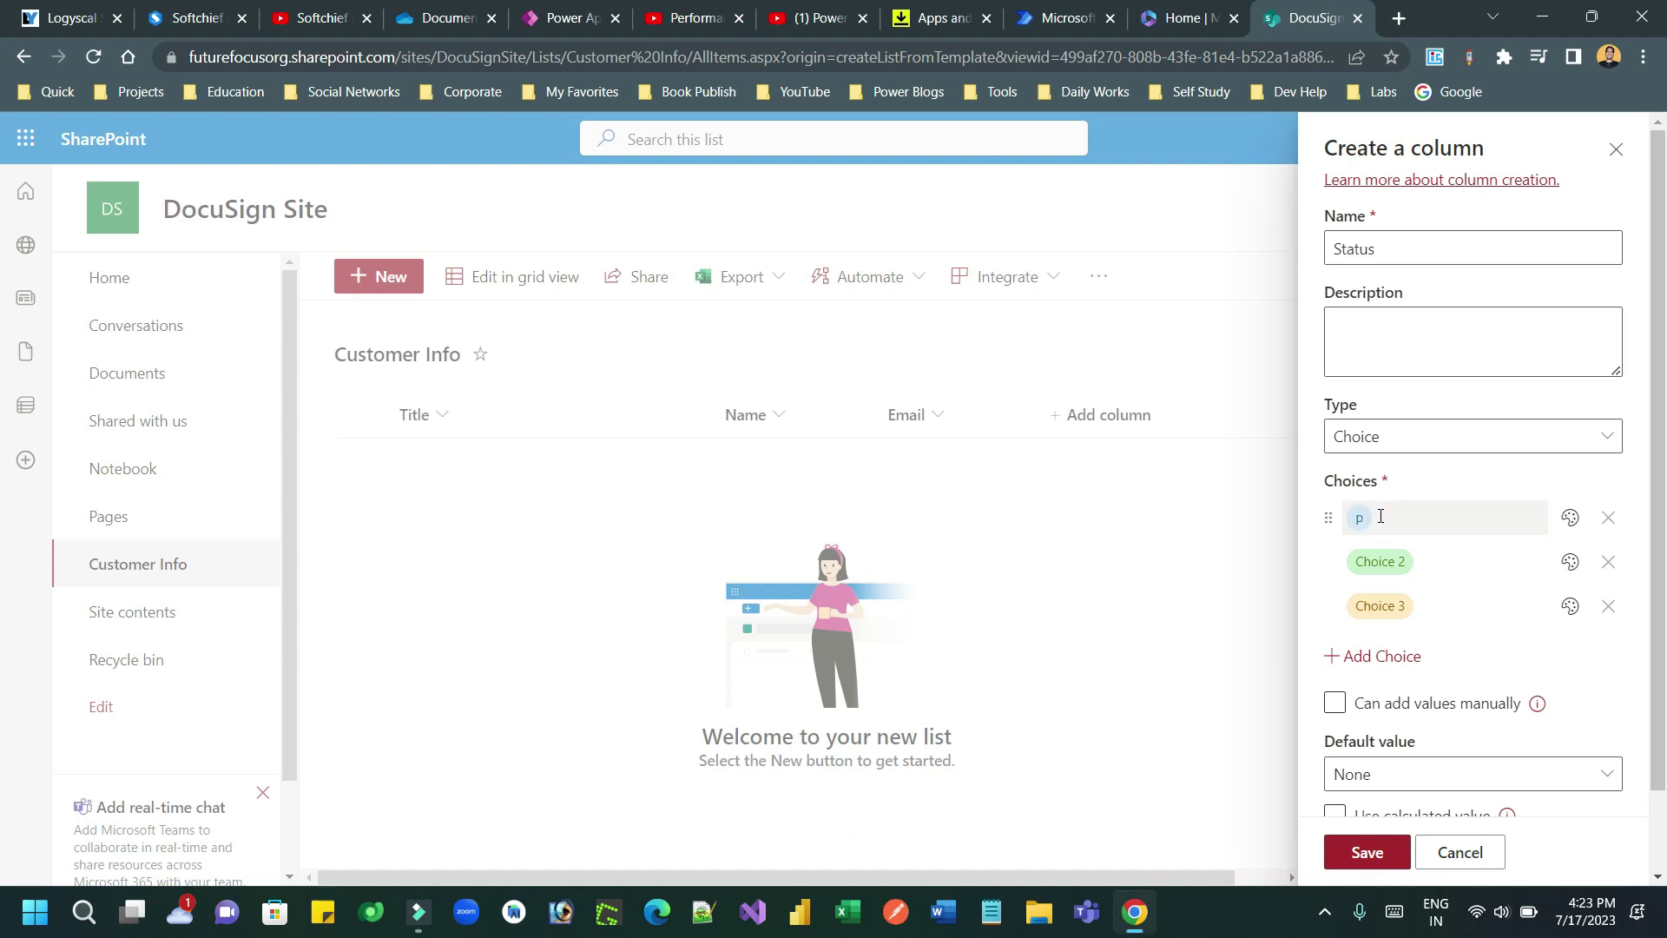
{"action": "left_click", "coordinate": [1377, 519]}
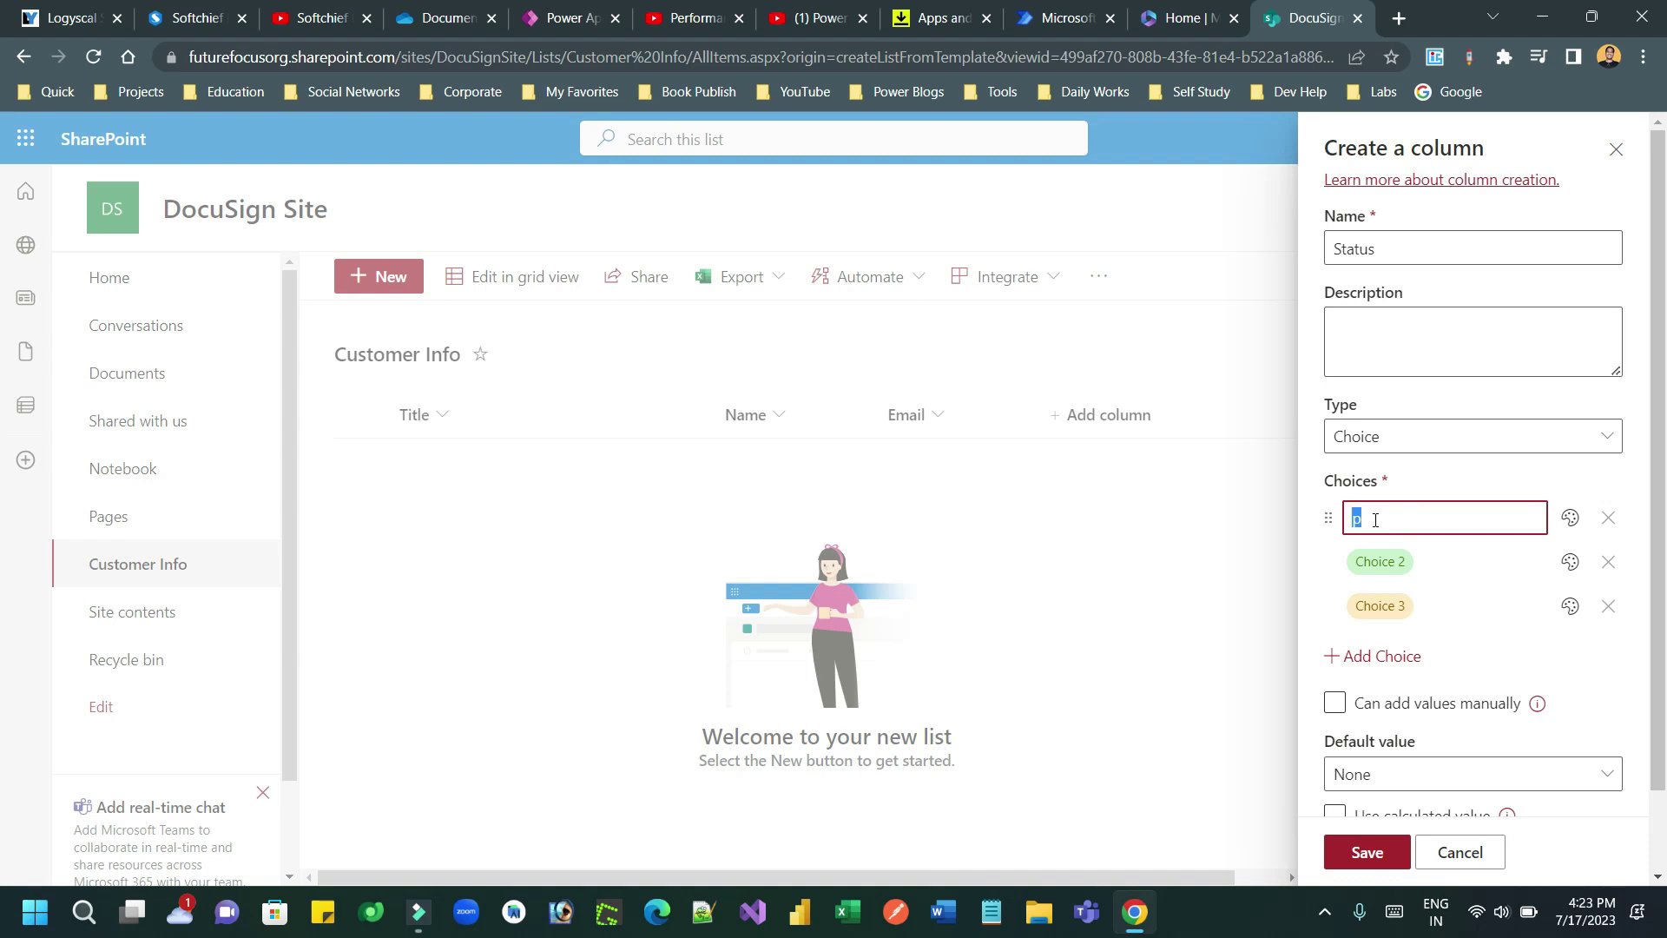
{"action": "type", "text": "Created"}
Set the second Status choice to 'Pending Approval'
{"action": "left_click", "coordinate": [1383, 549]}
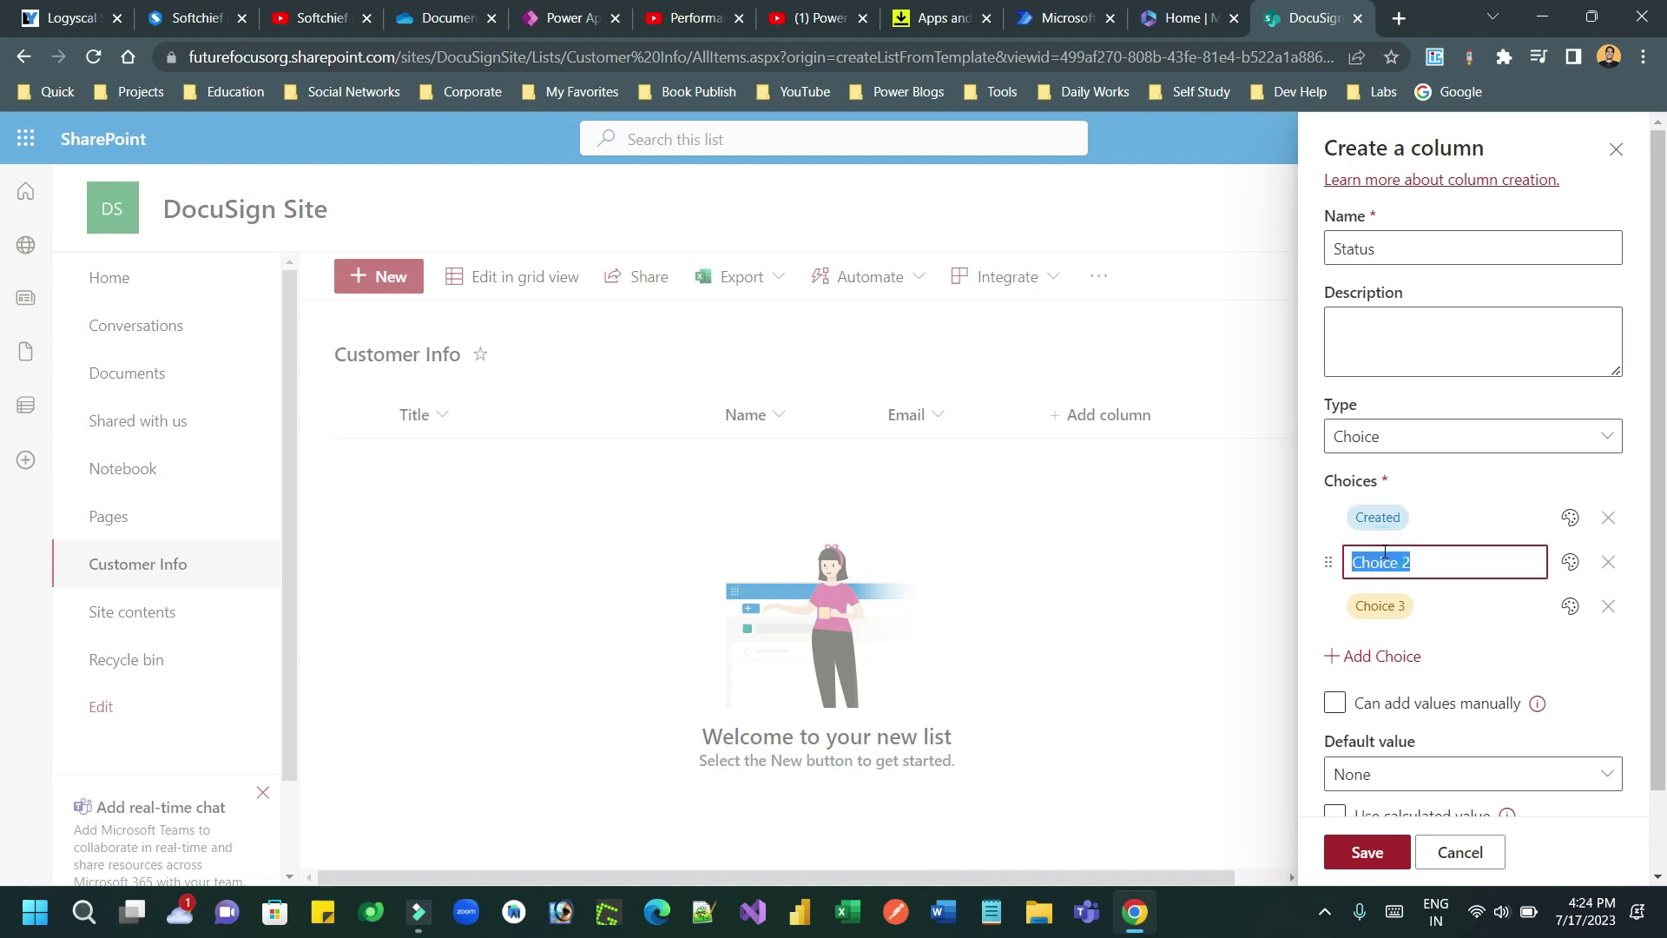
{"action": "type", "text": "P"}
{"action": "left_click", "coordinate": [1383, 562]}
{"action": "left_click", "coordinate": [1382, 563]}
{"action": "type", "text": "ending Ap"}
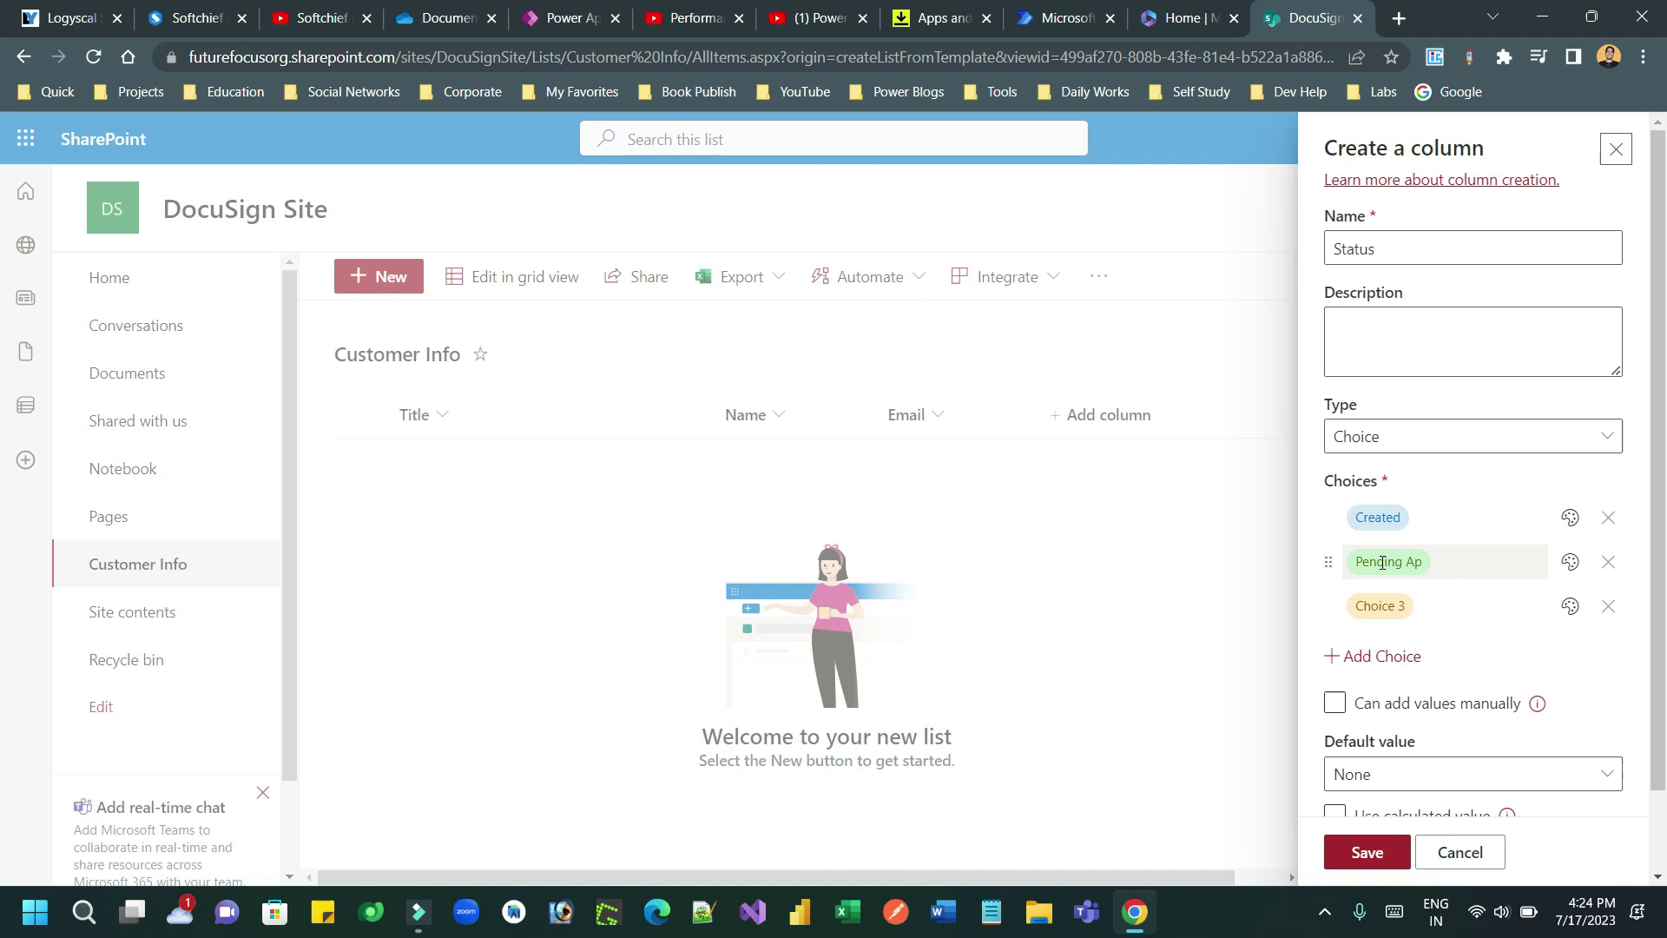
{"action": "left_click", "coordinate": [1421, 566]}
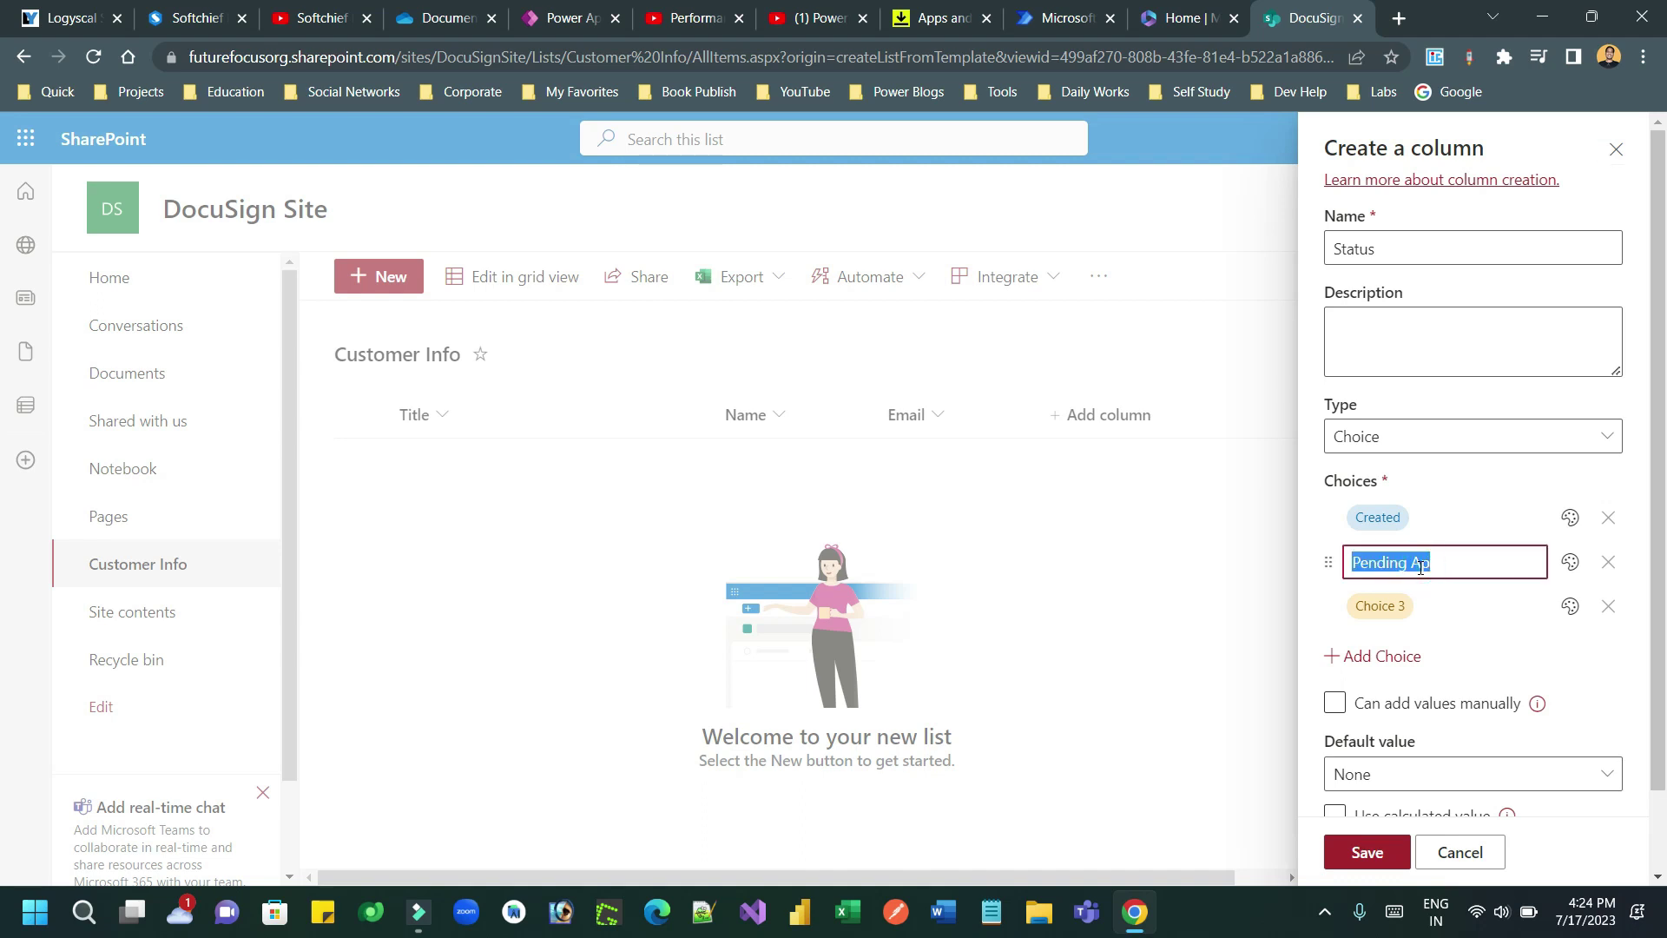
{"action": "left_click", "coordinate": [1428, 566]}
{"action": "type", "text": "p"}
{"action": "left_click", "coordinate": [1470, 670]}
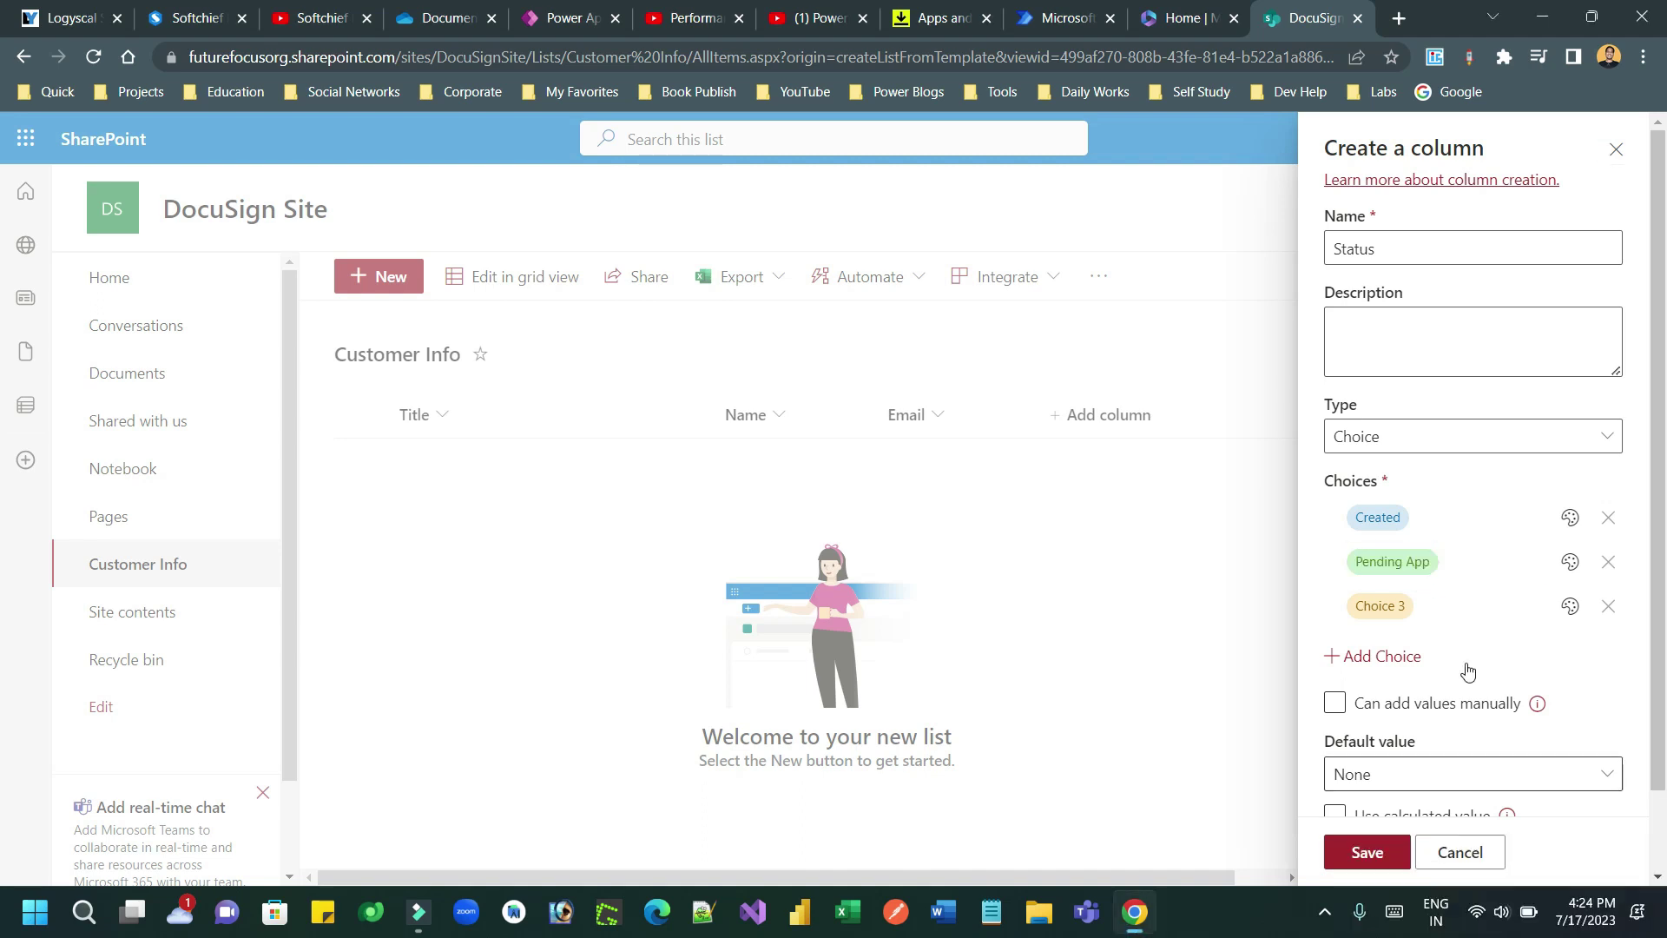
{"action": "left_click", "coordinate": [1445, 564]}
{"action": "left_click", "coordinate": [1445, 563]}
{"action": "type", "text": "rovl"}
{"action": "type", "text": "l"}
Add choices 'Approved' and 'Rejected', save the Status column, then open Documents
{"action": "left_click", "coordinate": [1389, 605]}
{"action": "type", "text": "A"}
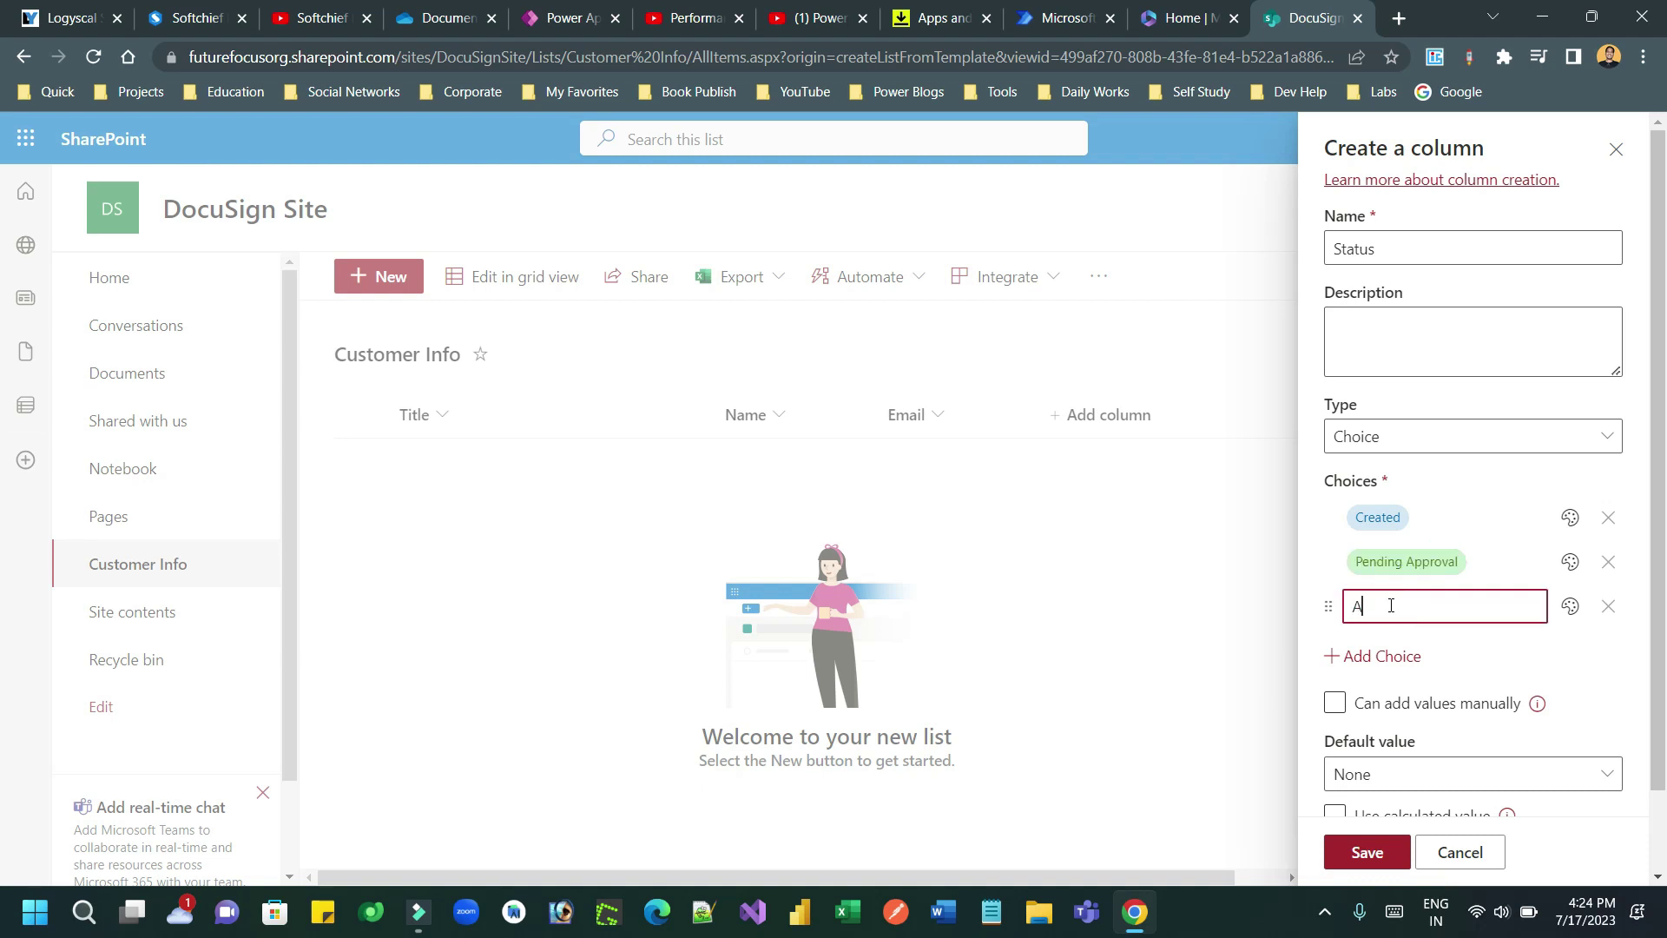
{"action": "type", "text": "p"}
{"action": "key", "text": "Tab"}
{"action": "left_click", "coordinate": [1391, 605]}
{"action": "type", "text": "p"}
{"action": "key", "text": "Tab"}
{"action": "left_click", "coordinate": [1389, 606]}
{"action": "left_click", "coordinate": [1389, 608]}
{"action": "type", "text": "roved"}
{"action": "left_click", "coordinate": [1391, 653]}
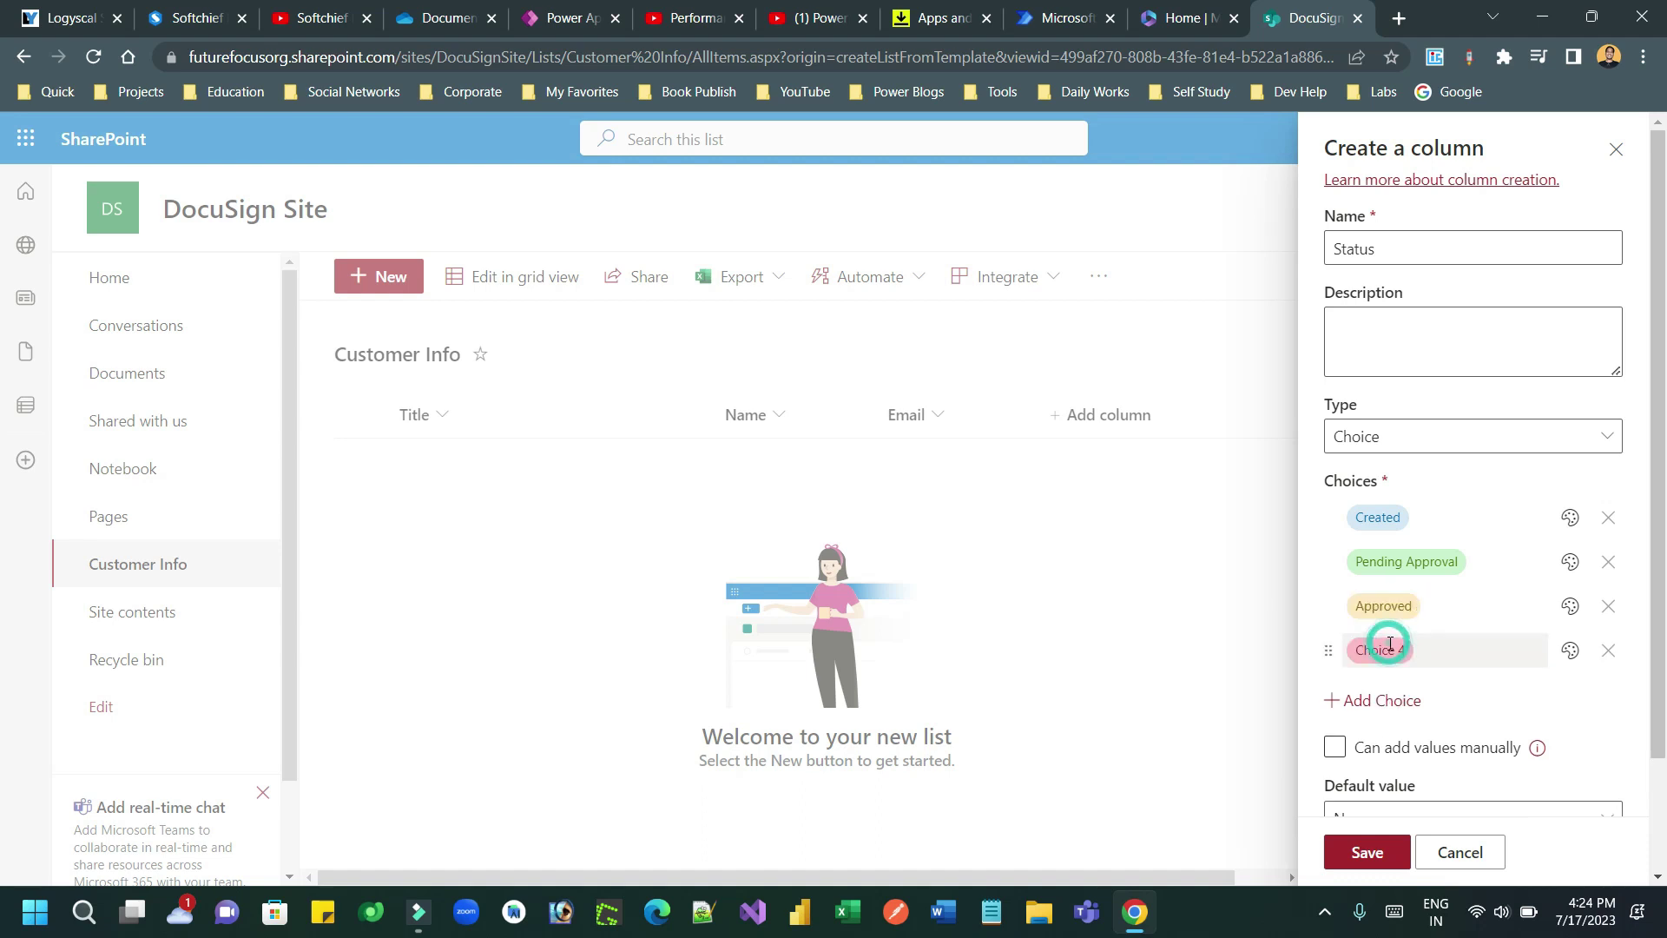
{"action": "left_click", "coordinate": [1389, 649]}
{"action": "type", "text": "Re"}
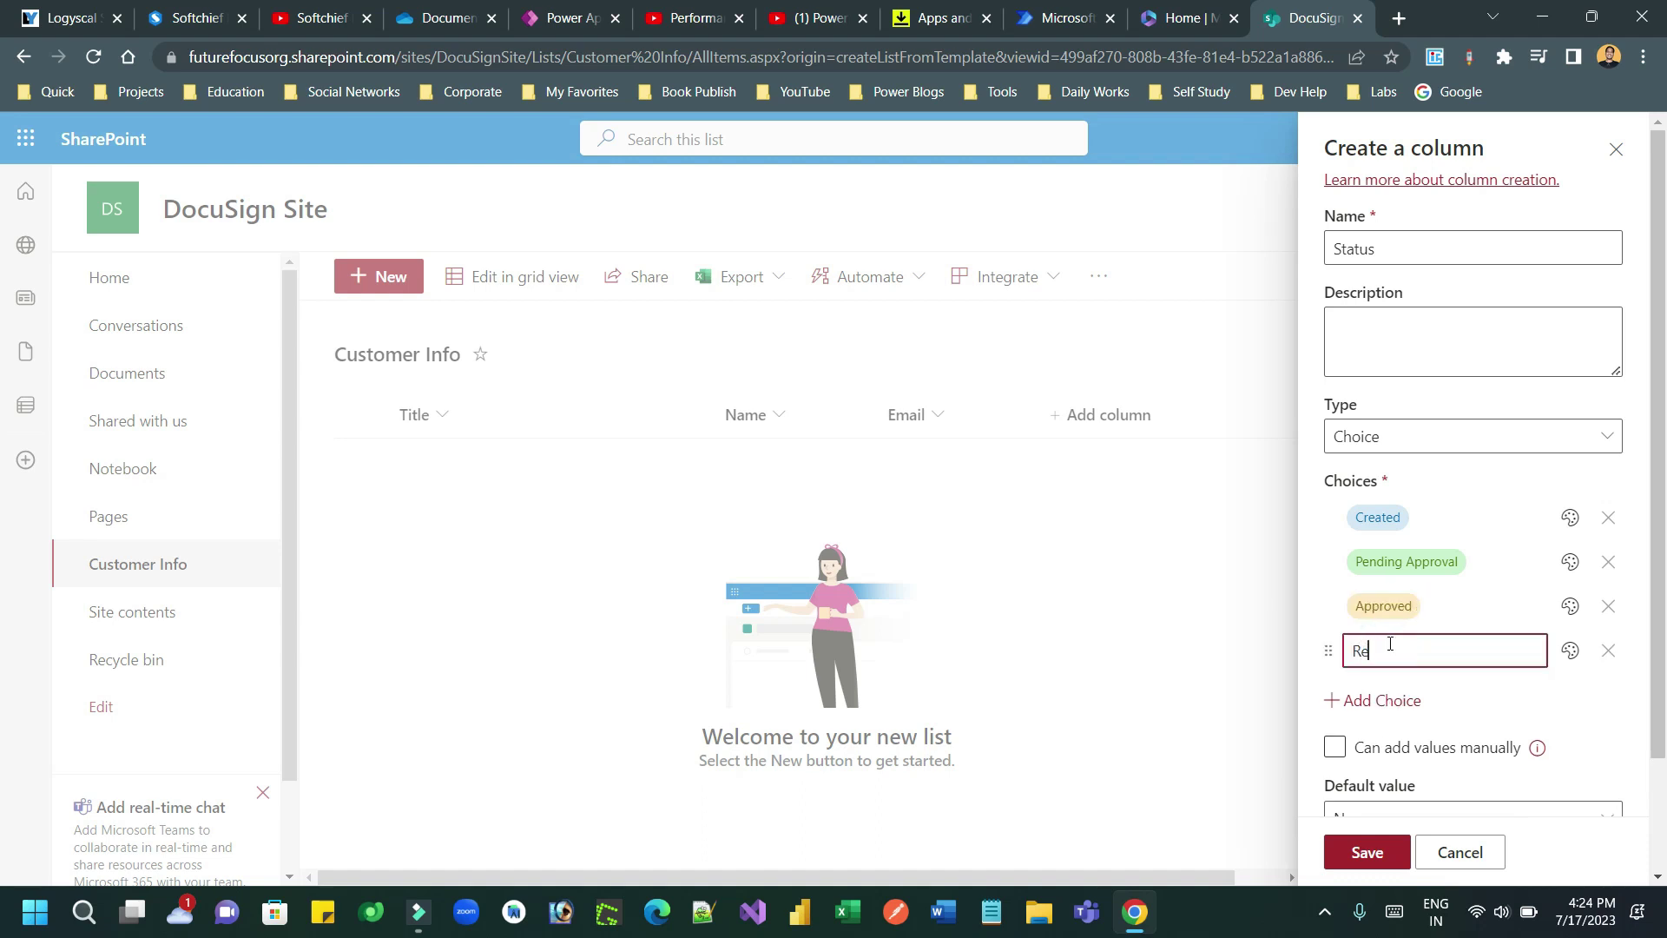
{"action": "type", "text": "jected"}
{"action": "left_click", "coordinate": [1370, 852]}
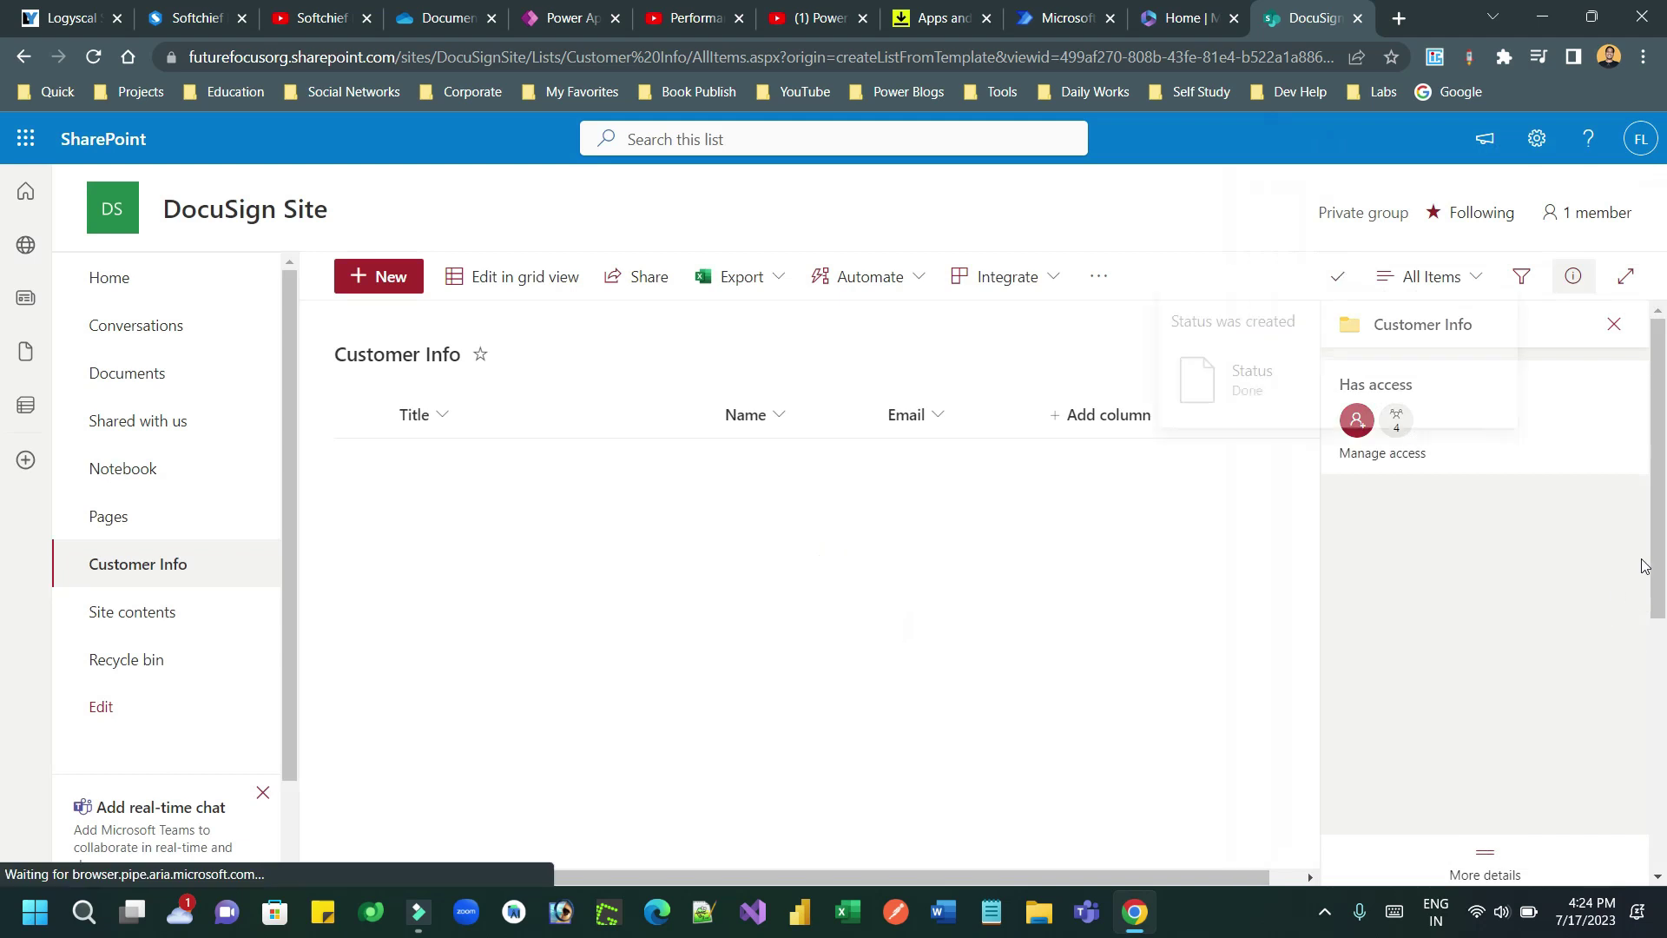
{"action": "left_click", "coordinate": [525, 495]}
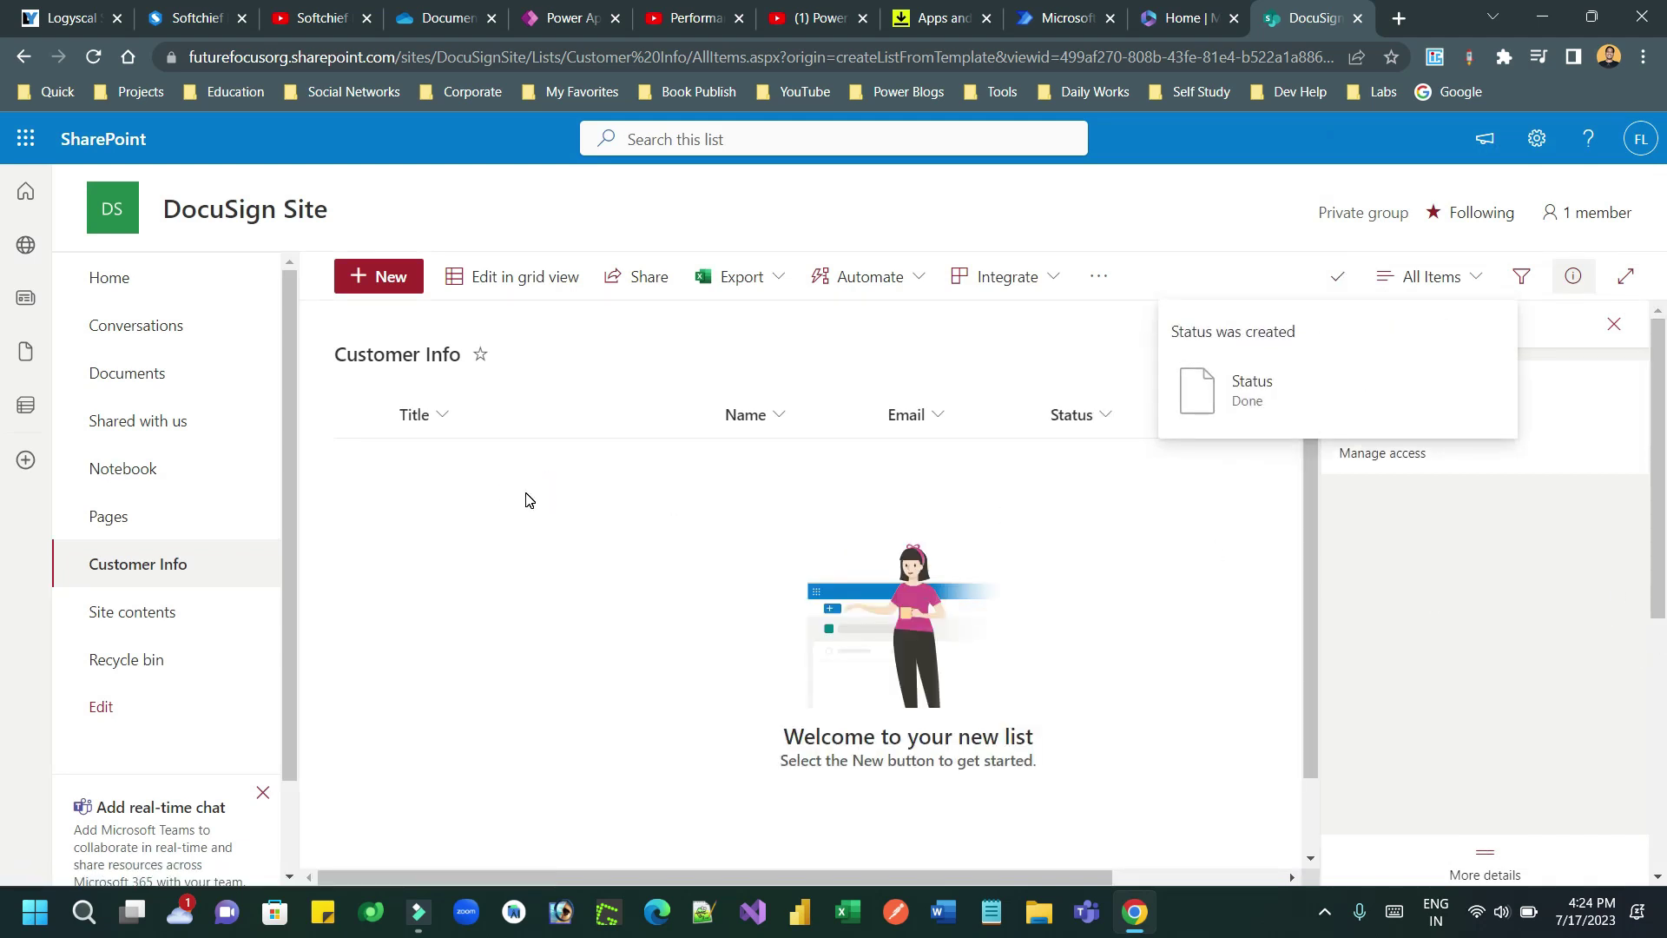
{"action": "left_click", "coordinate": [156, 375]}
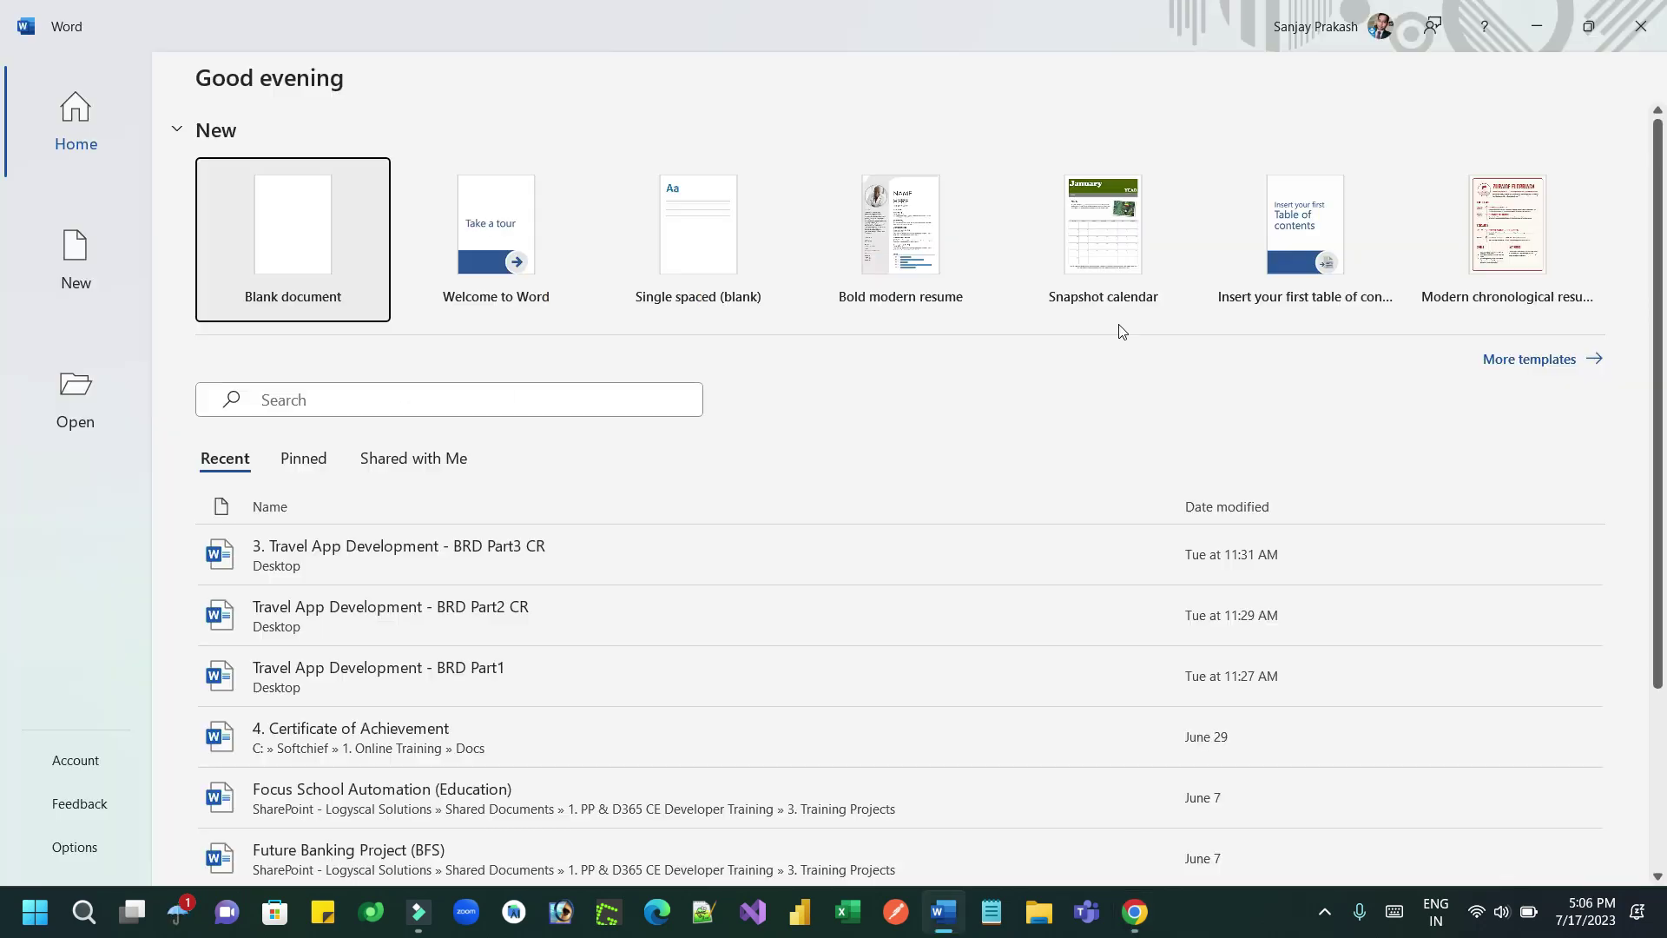
Start a blank Word document reading 'Dear', inserting then deleting a legacy text form field
{"action": "left_click", "coordinate": [327, 239]}
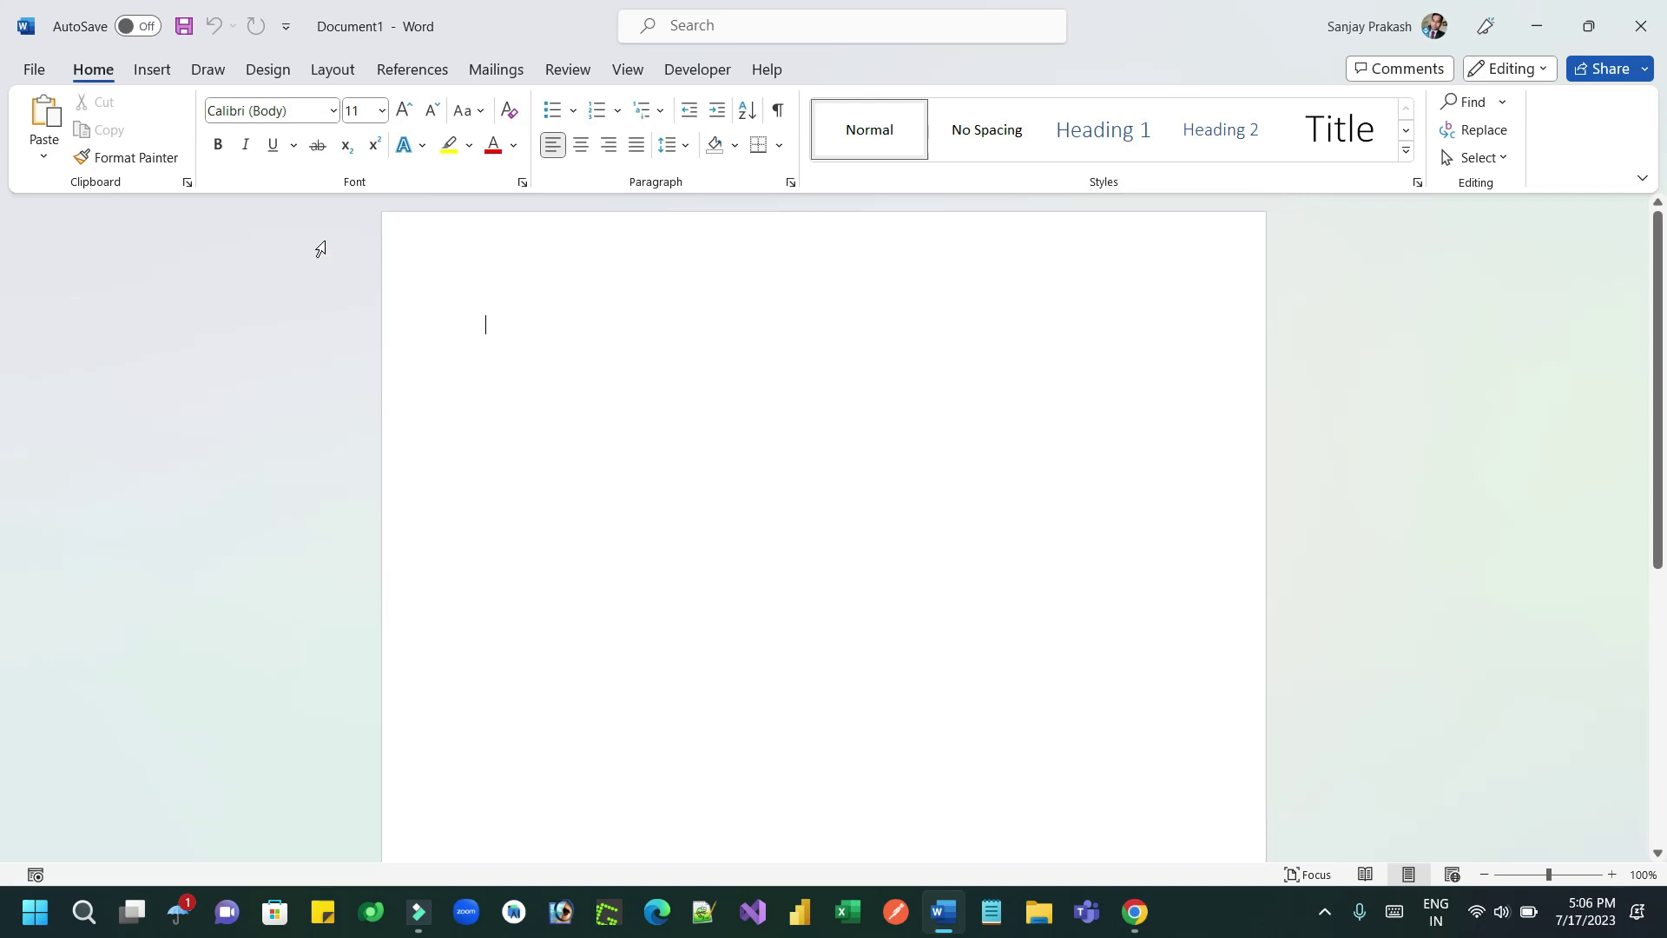
{"action": "type", "text": "Dear"}
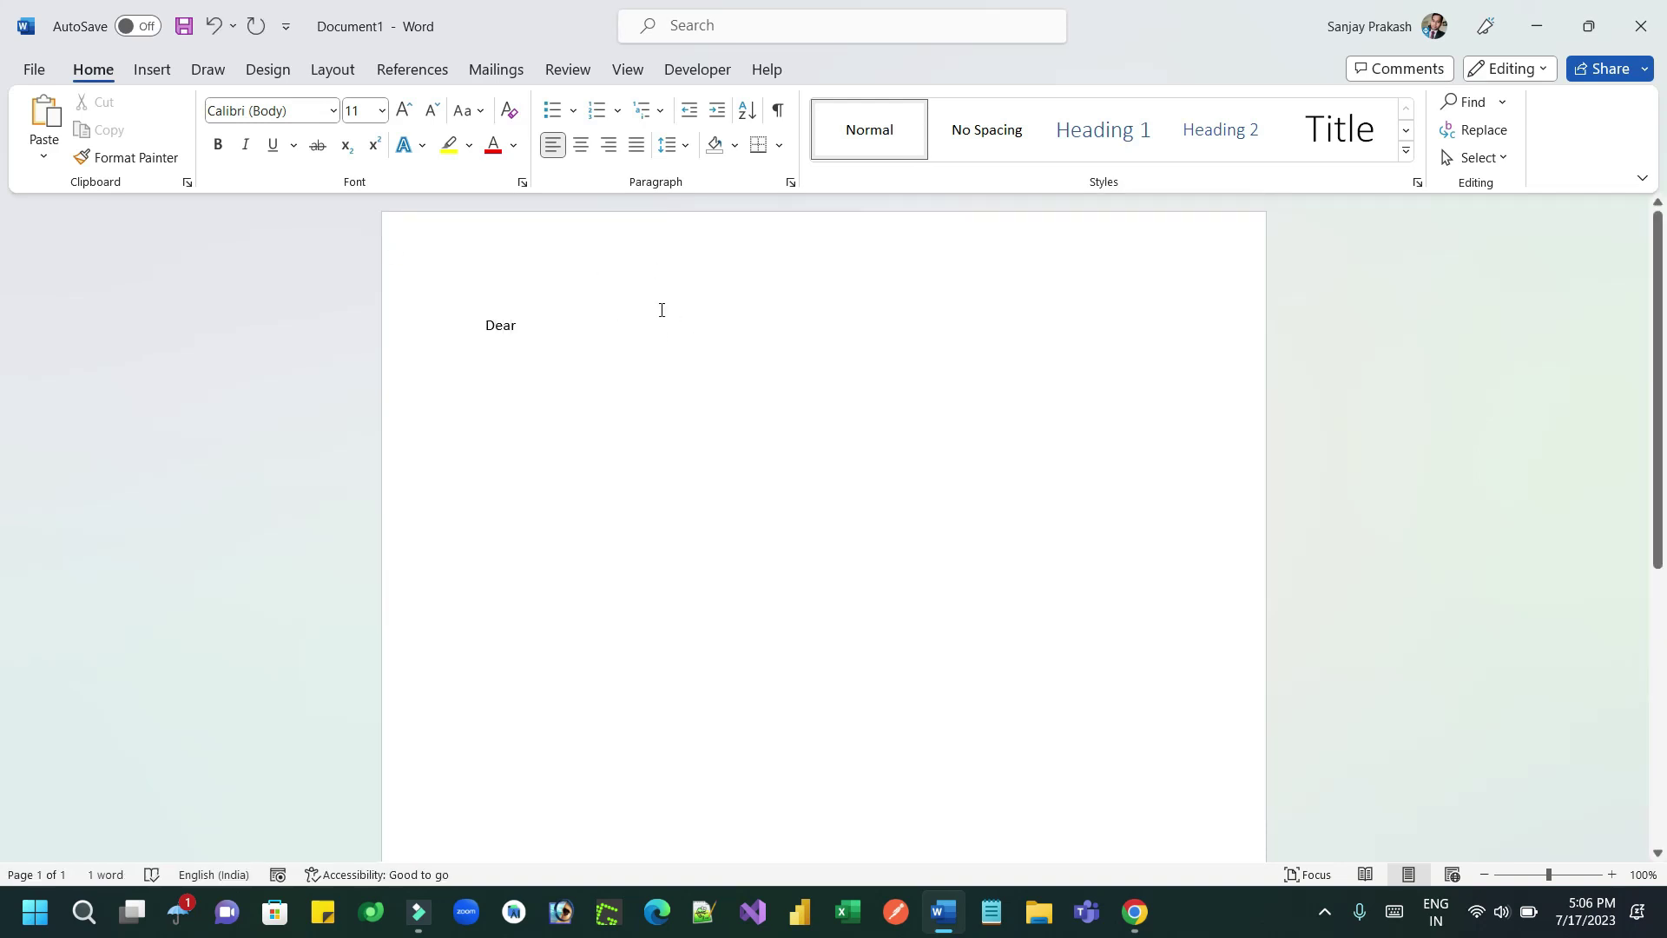
{"action": "left_click", "coordinate": [684, 73]}
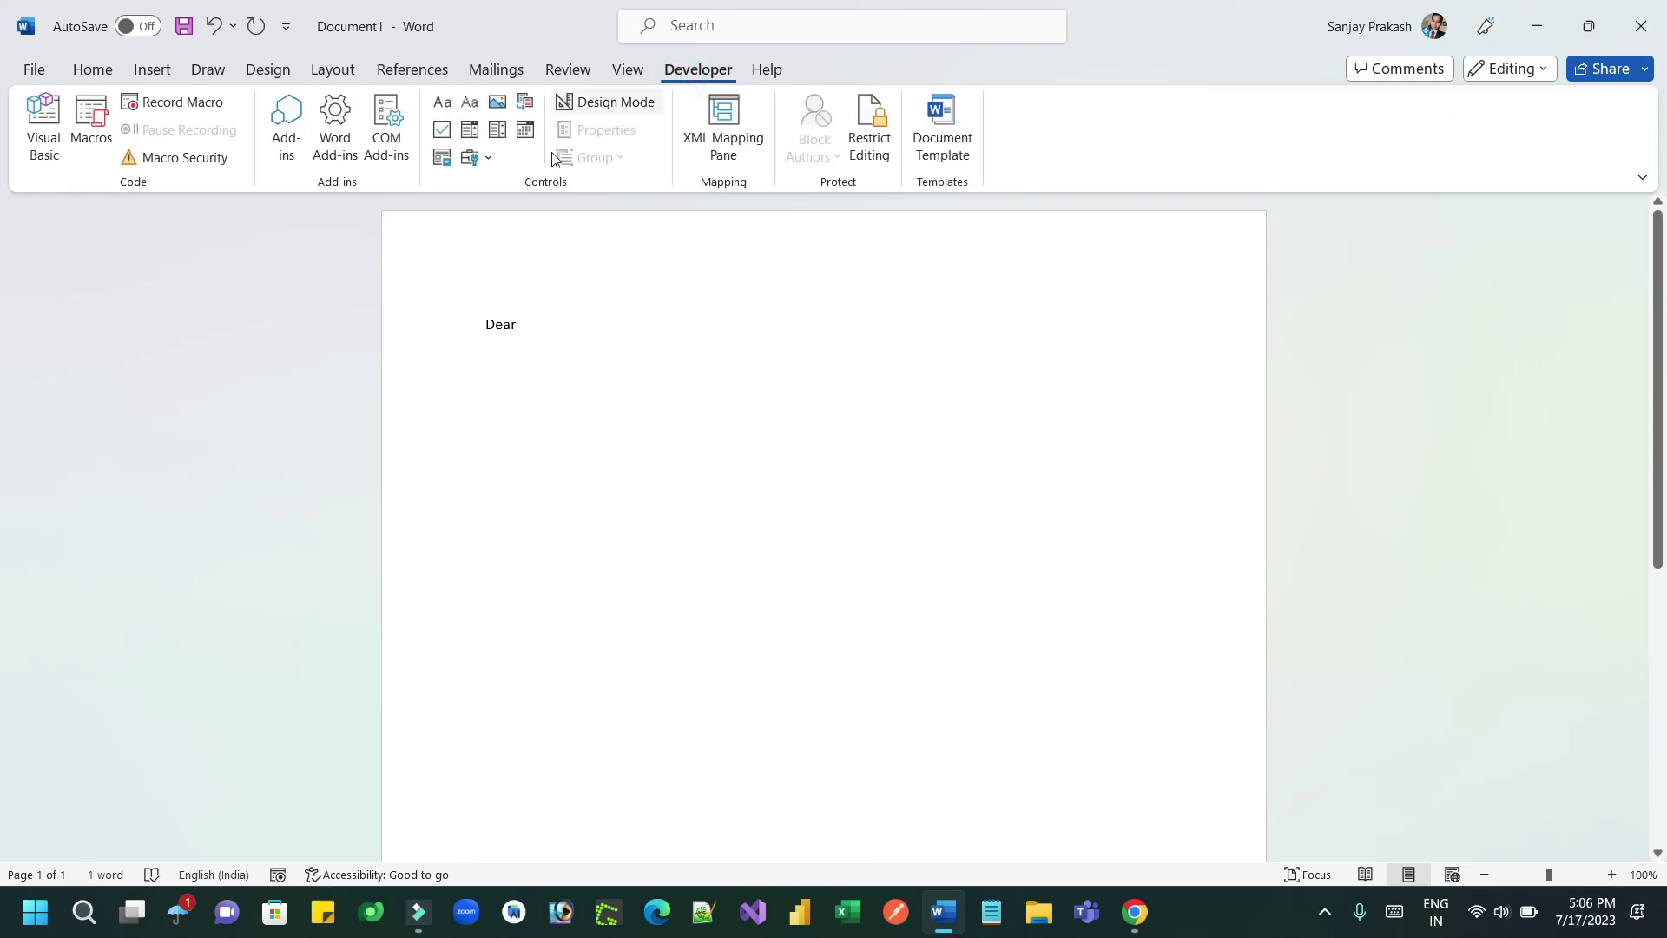
{"action": "left_click", "coordinate": [477, 157]}
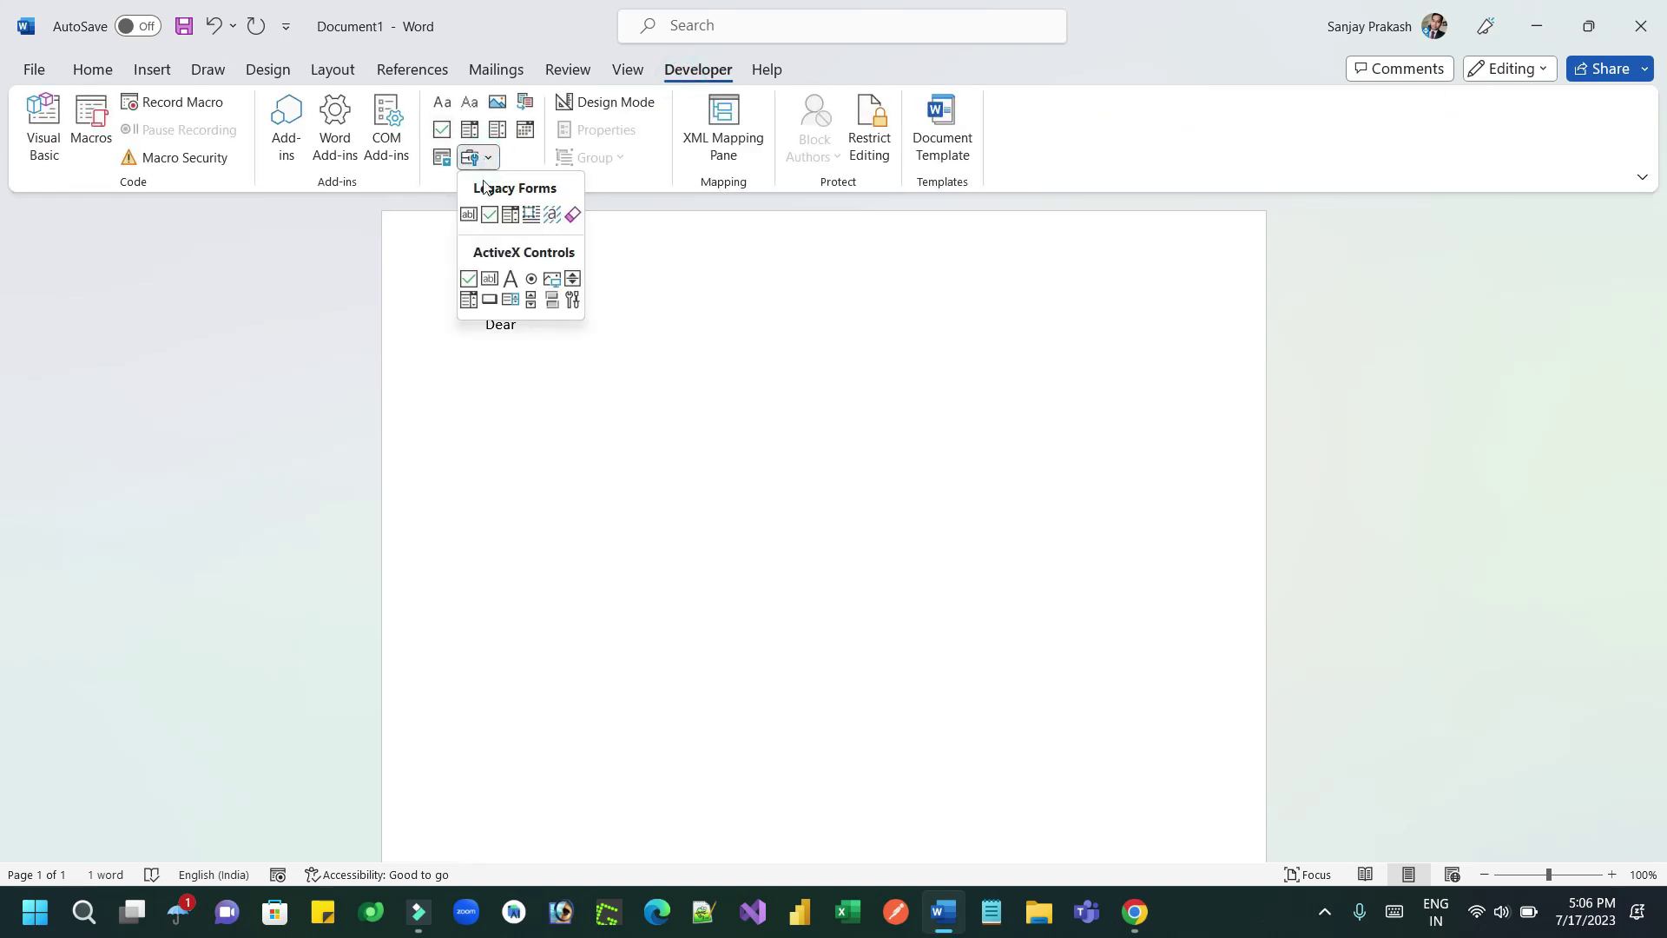
{"action": "left_click", "coordinate": [470, 215]}
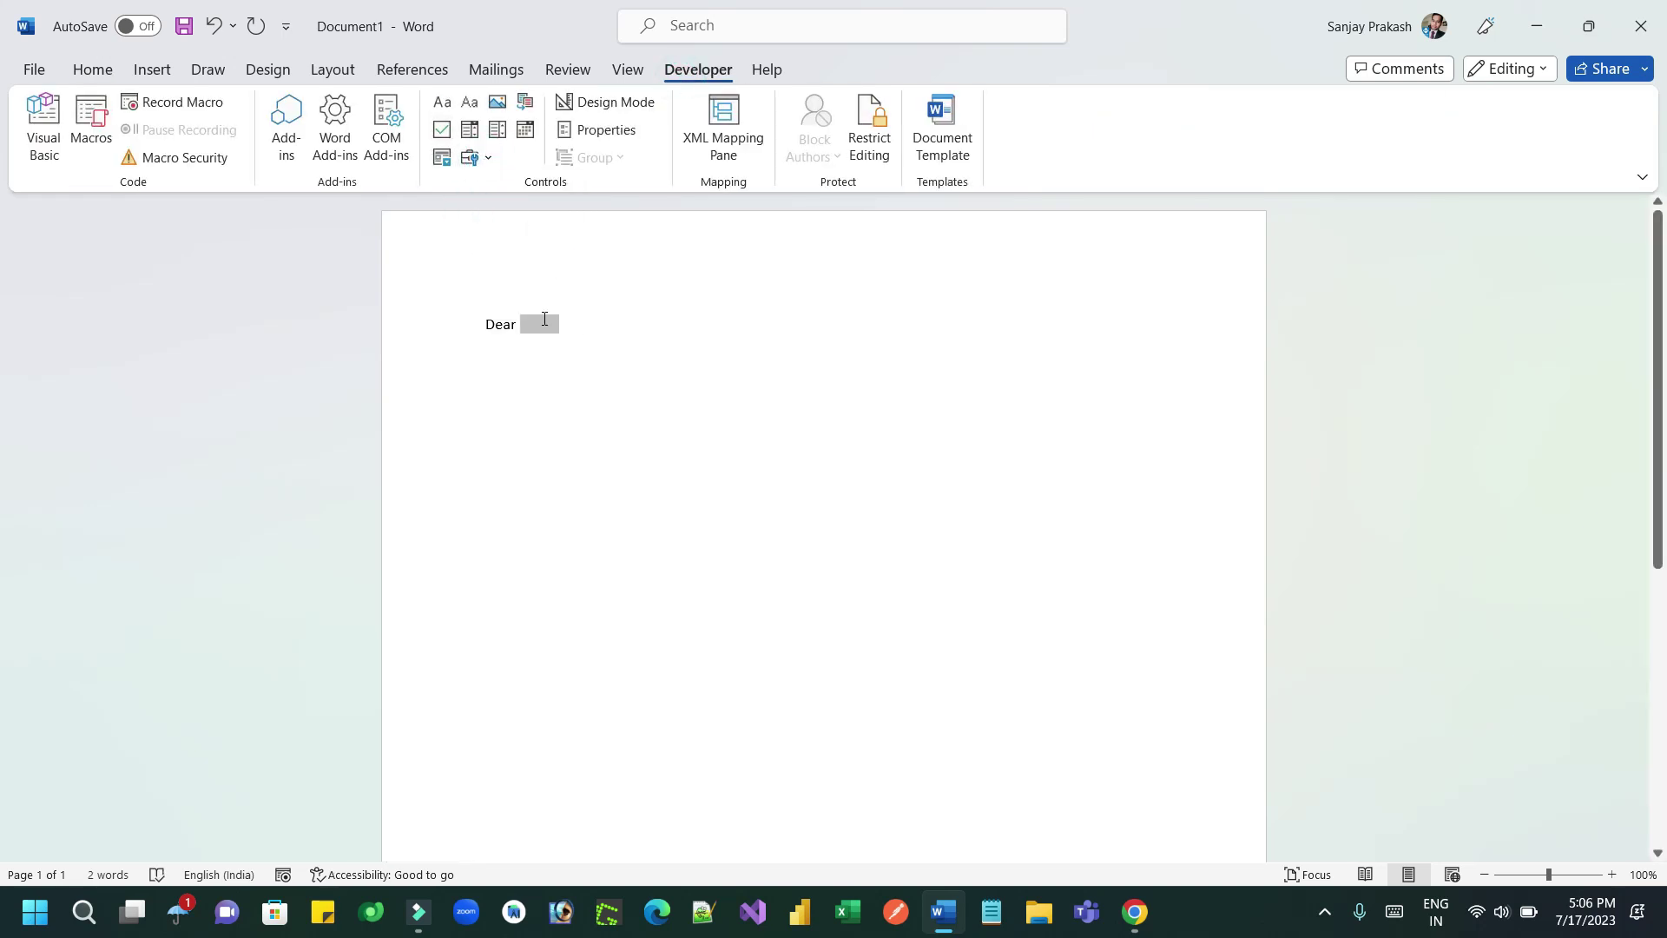
{"action": "left_click", "coordinate": [574, 321]}
{"action": "key", "text": "BackSpace"}
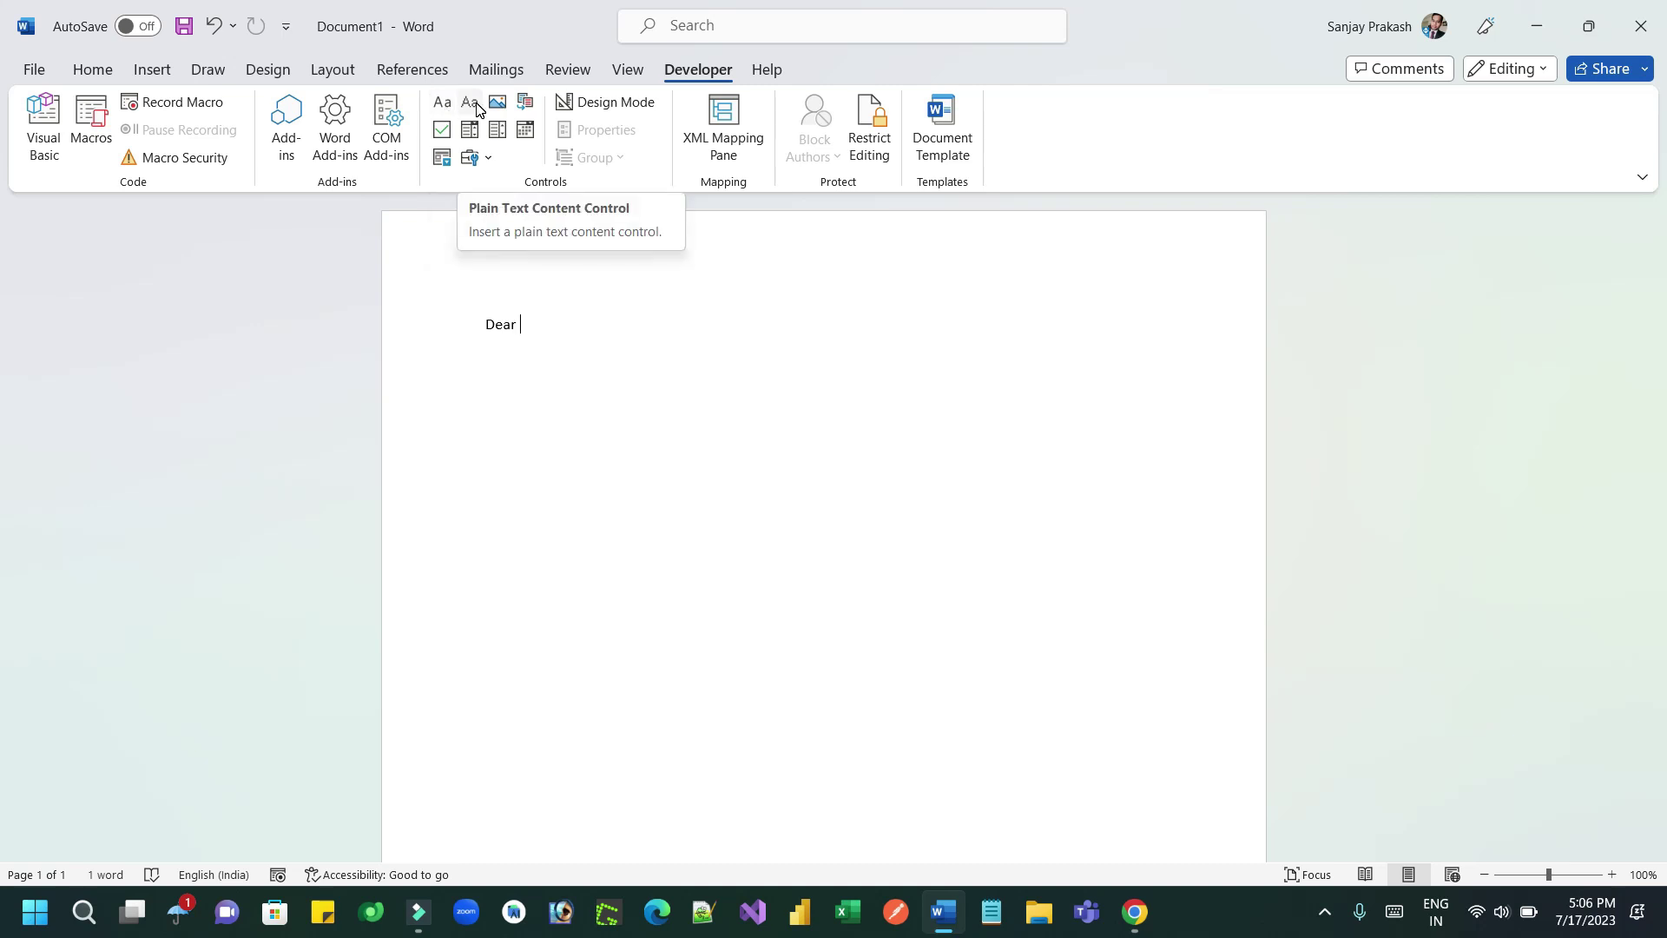
Insert a Plain Text Content Control right after 'Dear'
{"action": "left_click", "coordinate": [477, 106]}
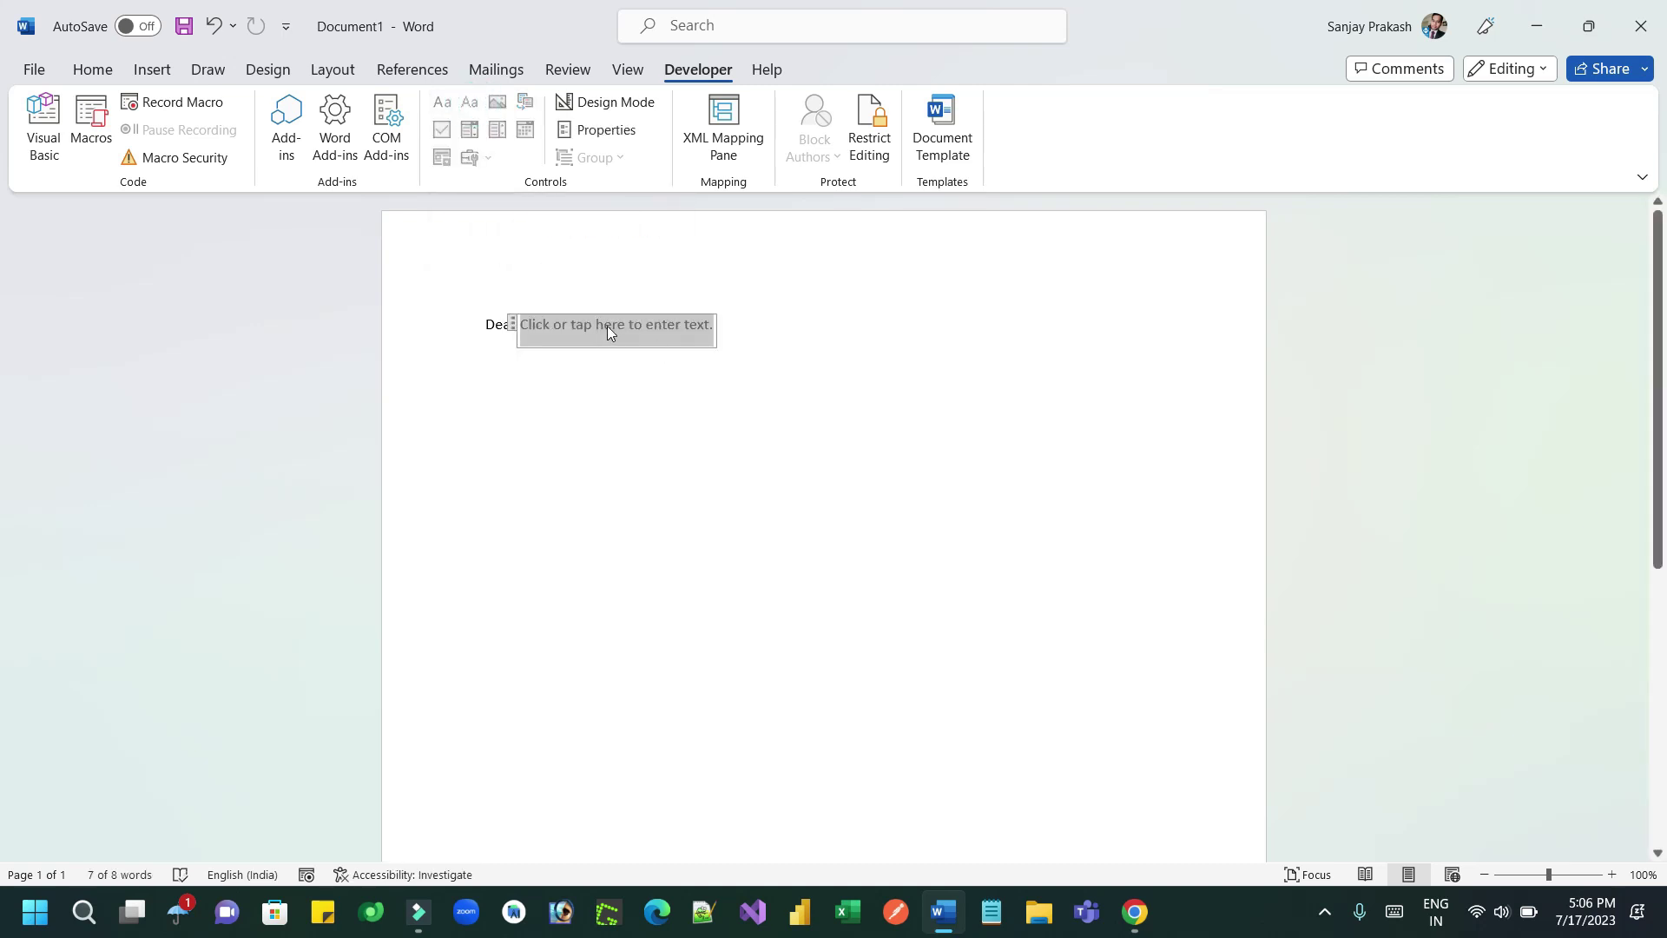
{"action": "right_click", "coordinate": [610, 329]}
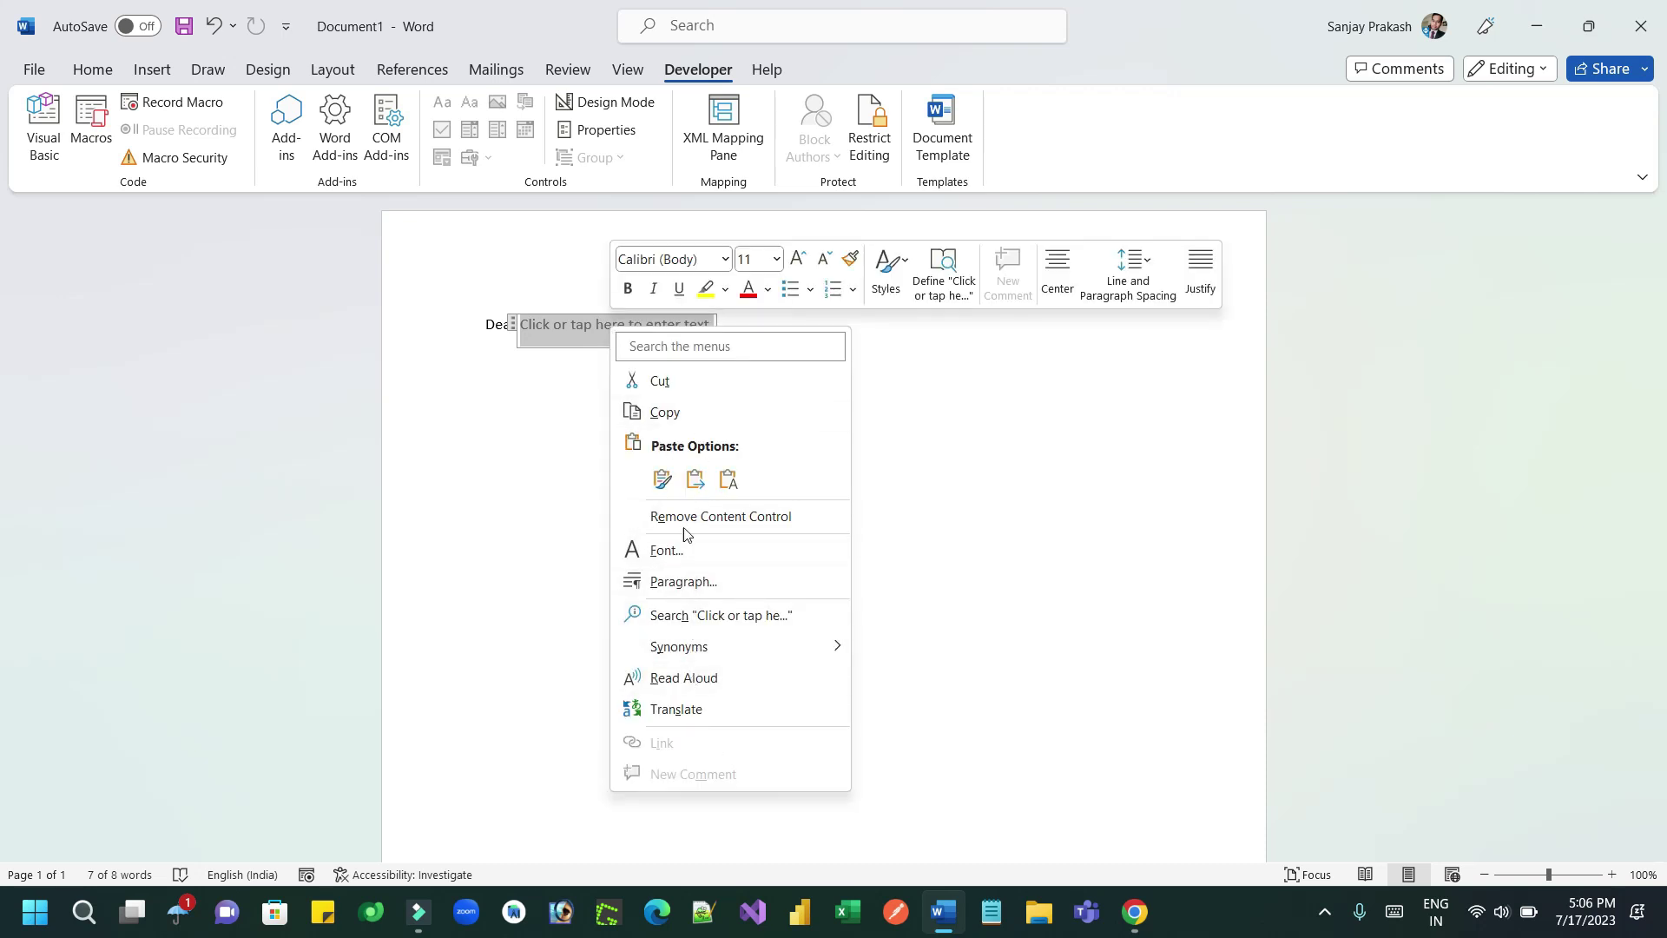
{"action": "left_click", "coordinate": [594, 329]}
{"action": "left_click", "coordinate": [519, 327]}
{"action": "left_click", "coordinate": [537, 326]}
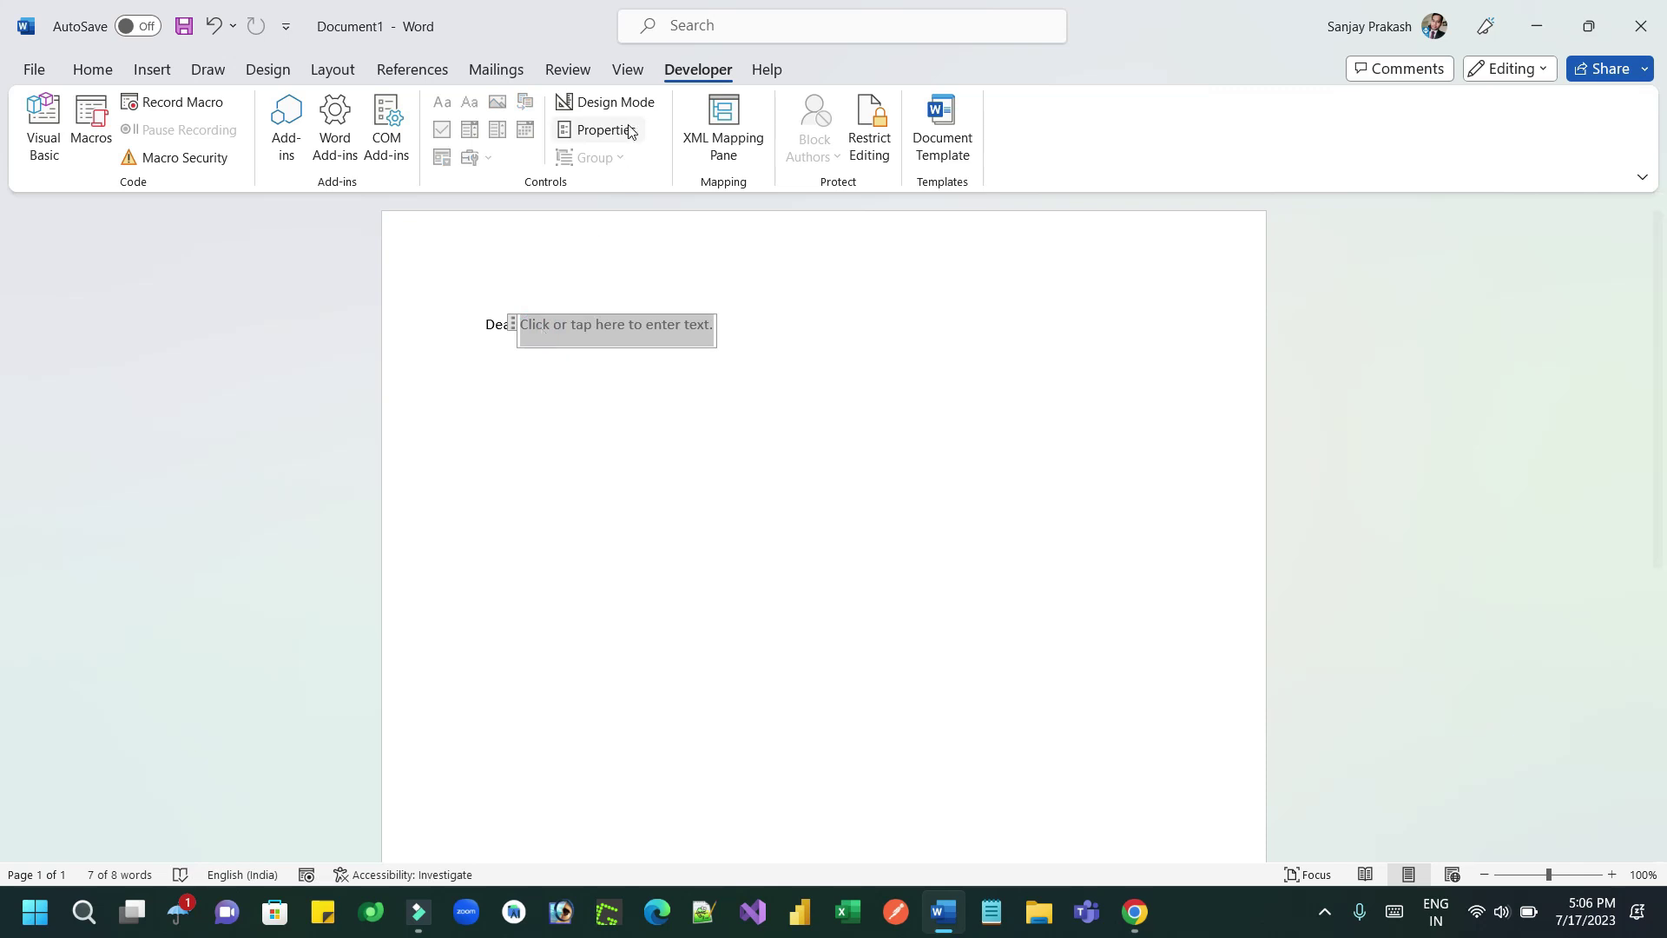
Set the content control's Title and Tag both to 'customername'
{"action": "left_click", "coordinate": [612, 129]}
{"action": "type", "text": "name"}
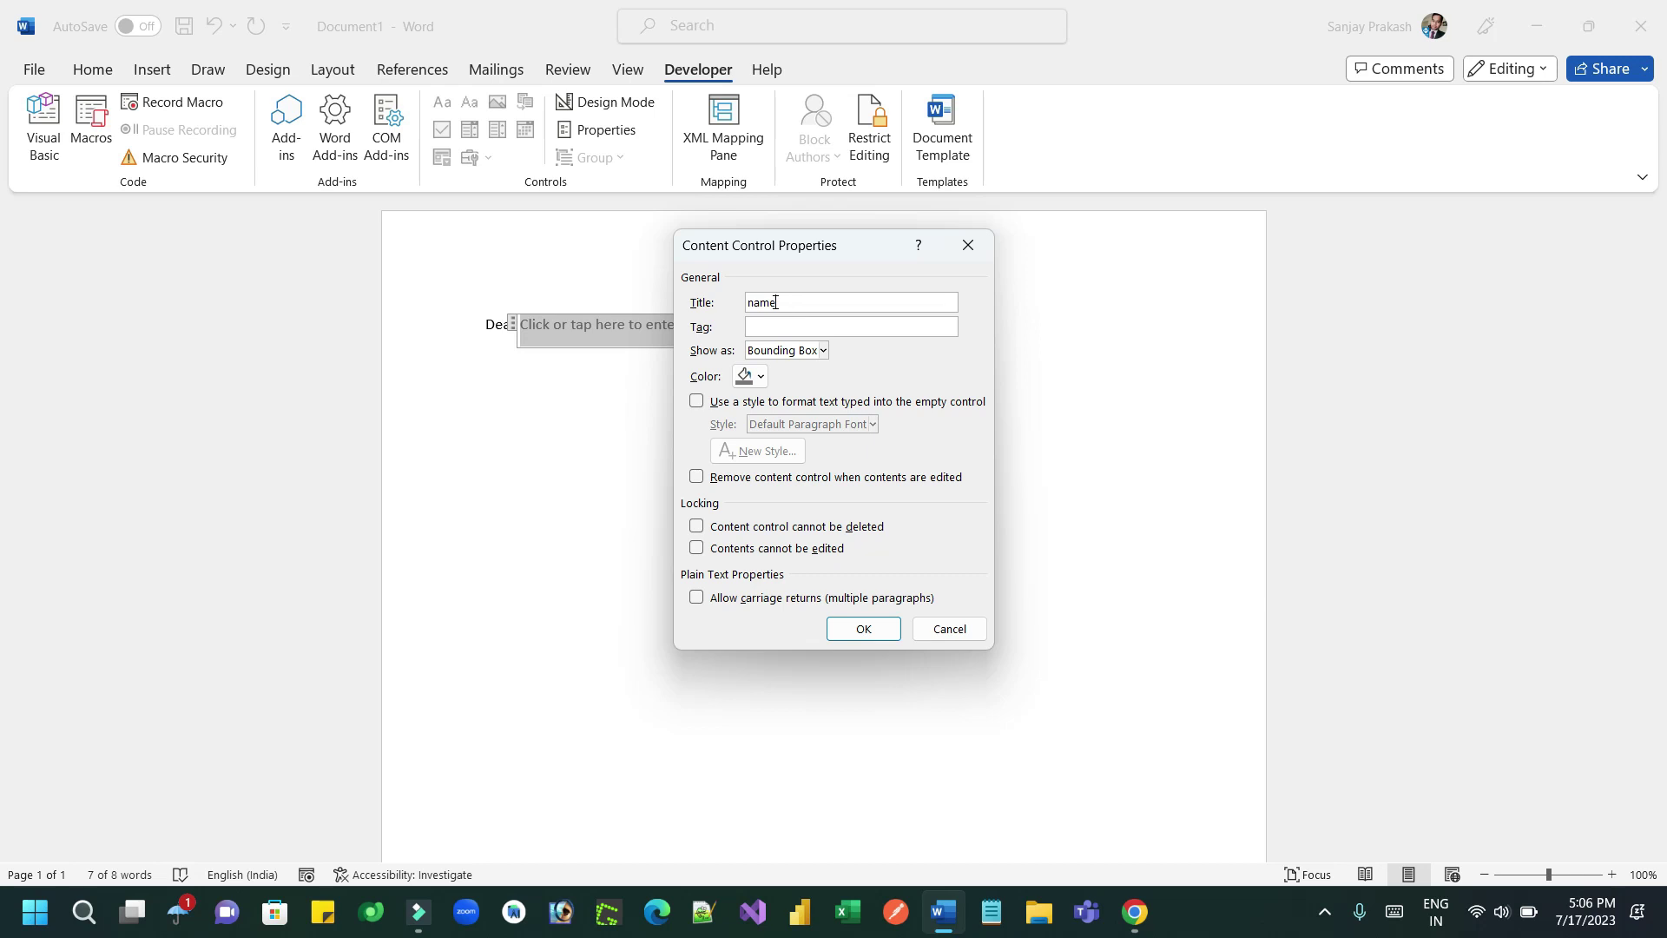
{"action": "double_click", "coordinate": [766, 301]}
{"action": "type", "text": "customername"}
{"action": "double_click", "coordinate": [818, 304]}
{"action": "key", "text": "ctrl+c"}
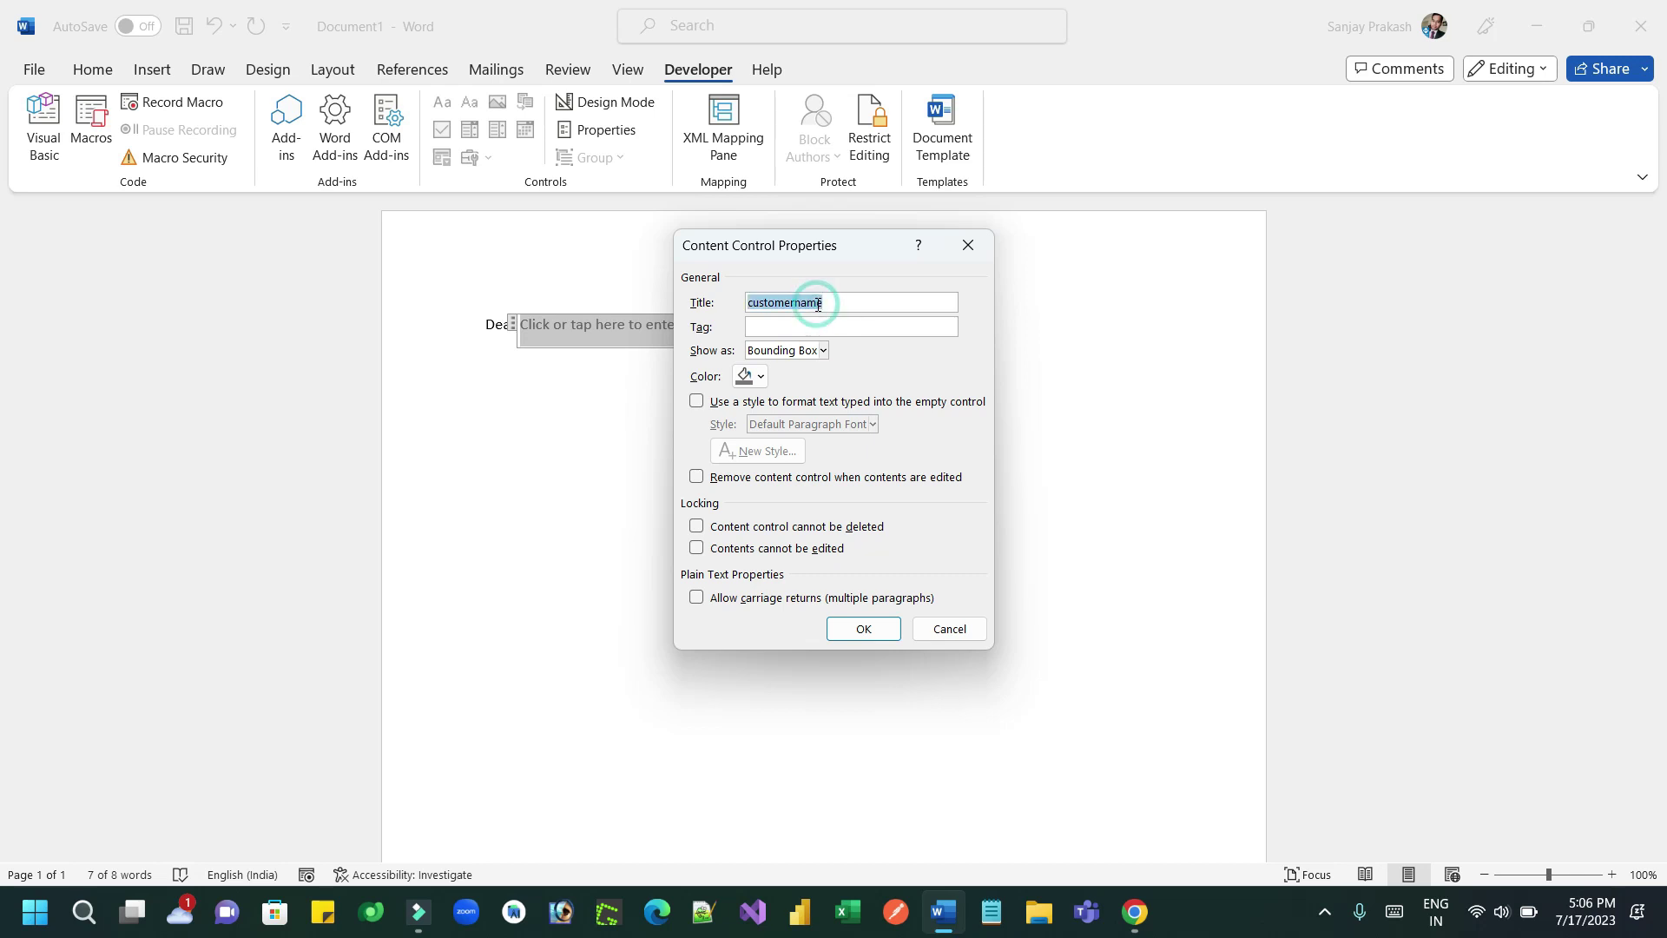
{"action": "left_click", "coordinate": [817, 321]}
{"action": "key", "text": "ctrl+v"}
{"action": "left_click", "coordinate": [859, 627]}
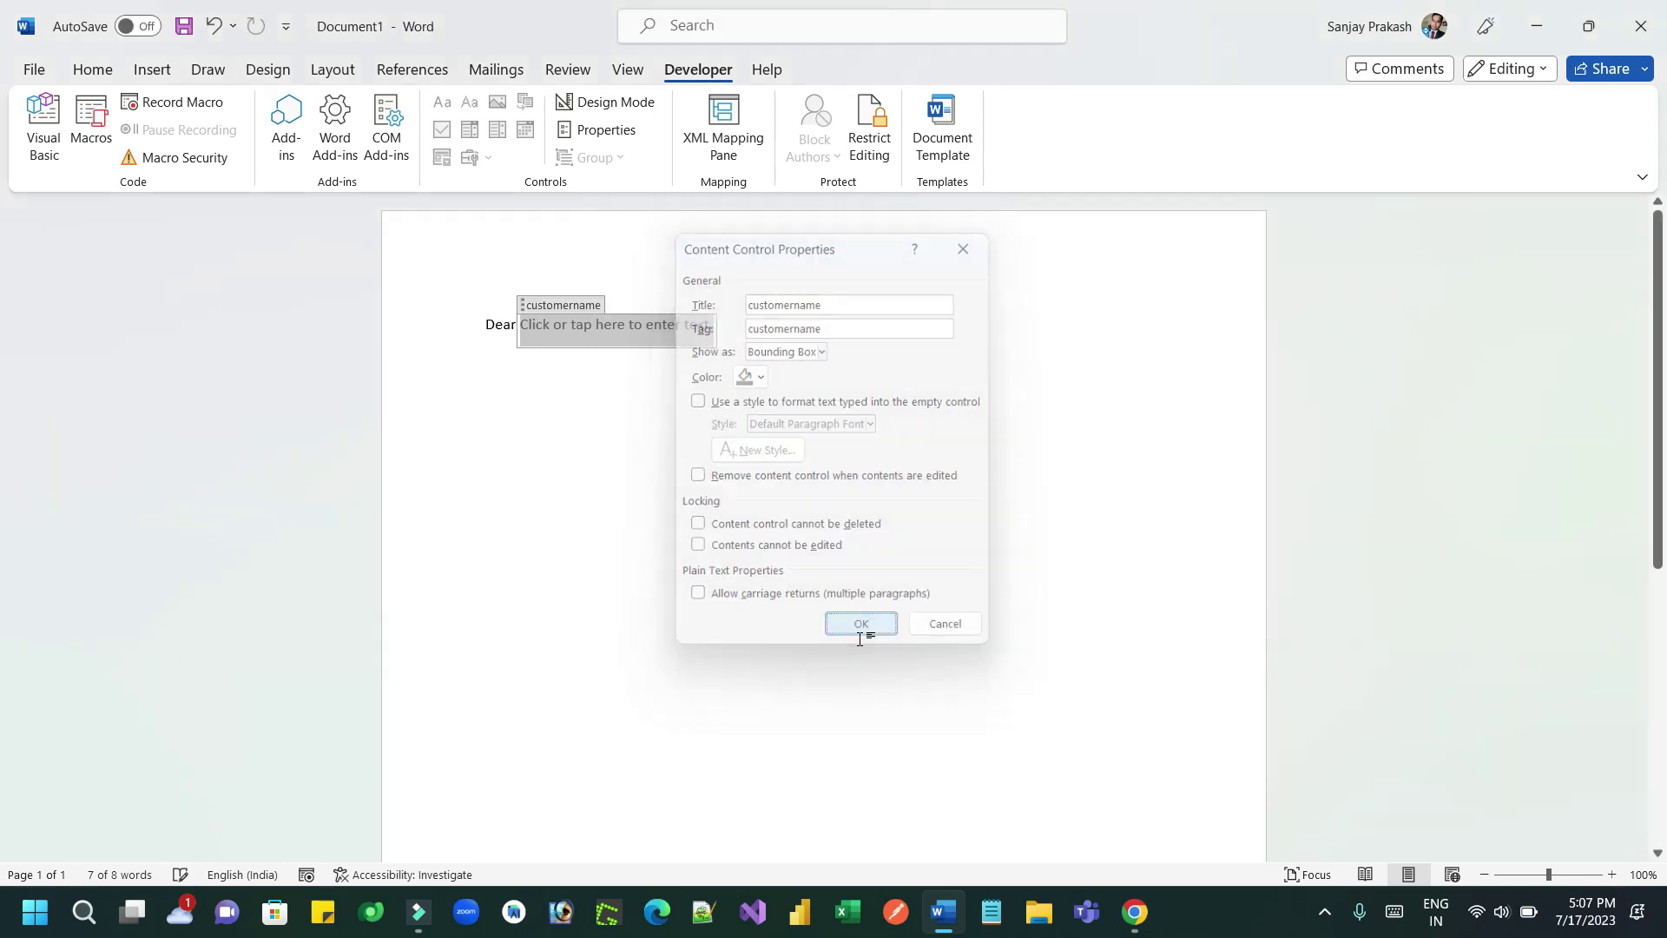
Type a comma after the content control and start a new line
{"action": "left_click", "coordinate": [737, 330]}
{"action": "type", "text": ","}
{"action": "key", "text": "Return"}
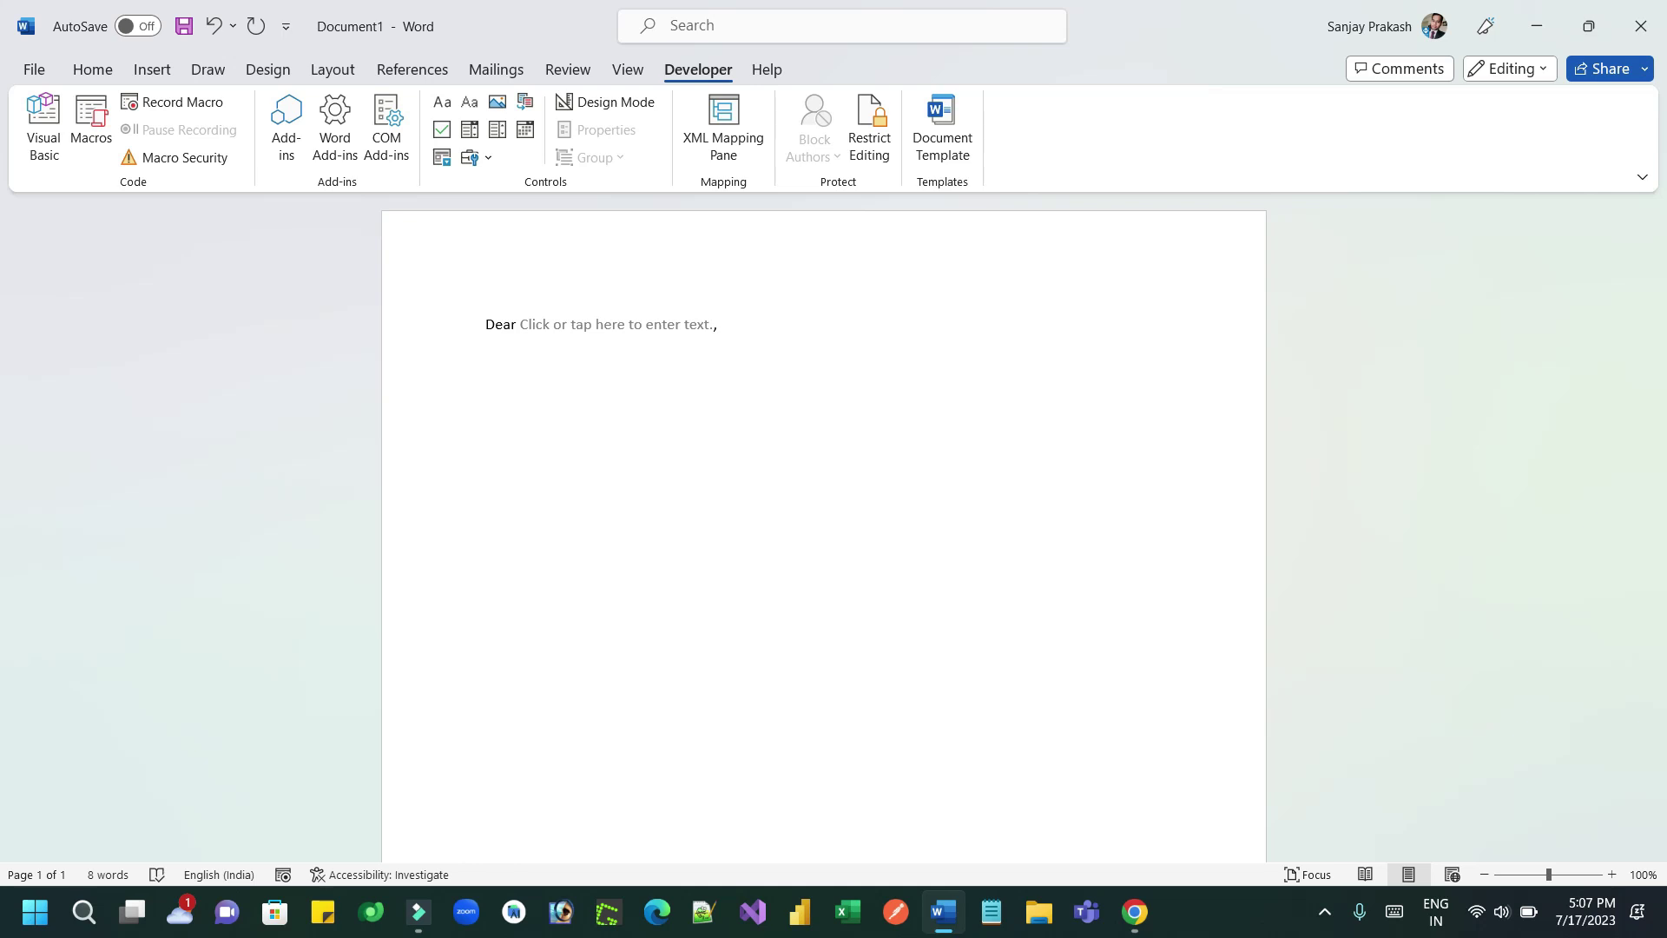
Type the paragraph thanking the applicant and asking them to sign with DocuSign
{"action": "type", "text": "Y"}
{"action": "key", "text": "BackSpace"}
{"action": "type", "text": "They"}
{"action": "key", "text": "BackSpace"}
{"action": "key", "text": "BackSpace"}
{"action": "type", "text": "A "}
{"action": "type", "text": "ank"}
{"action": "type", "text": " you fo"}
{"action": "type", "text": "r your ap"}
{"action": "type", "text": "plication"}
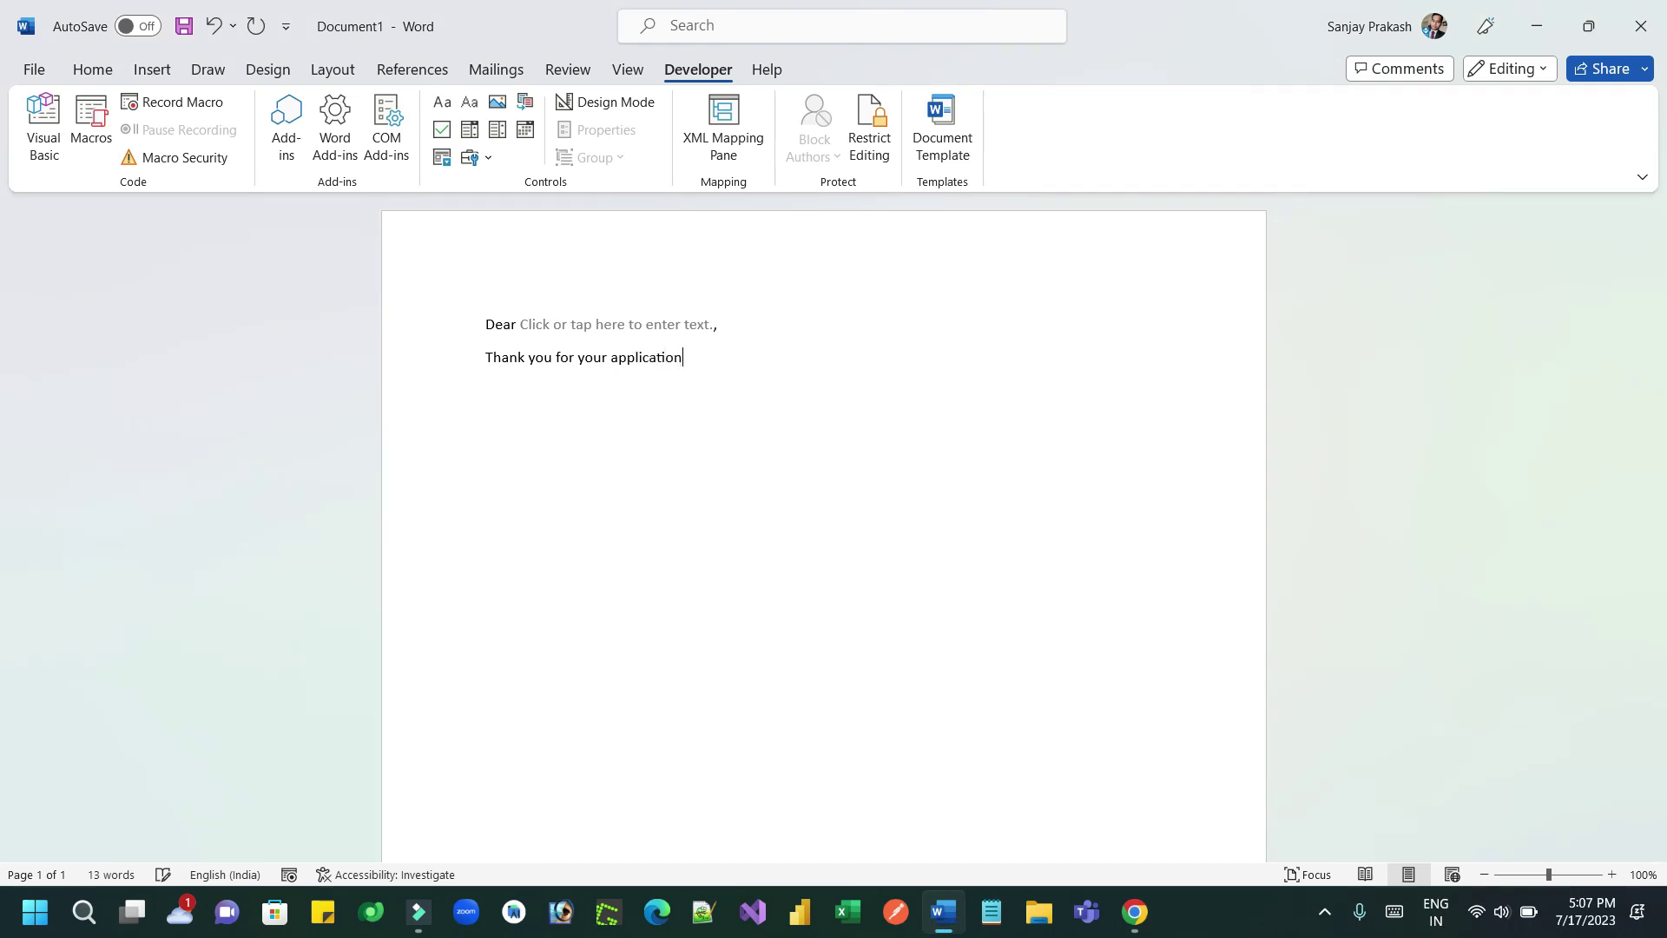
{"action": "type", "text": ". You have to send this document with"}
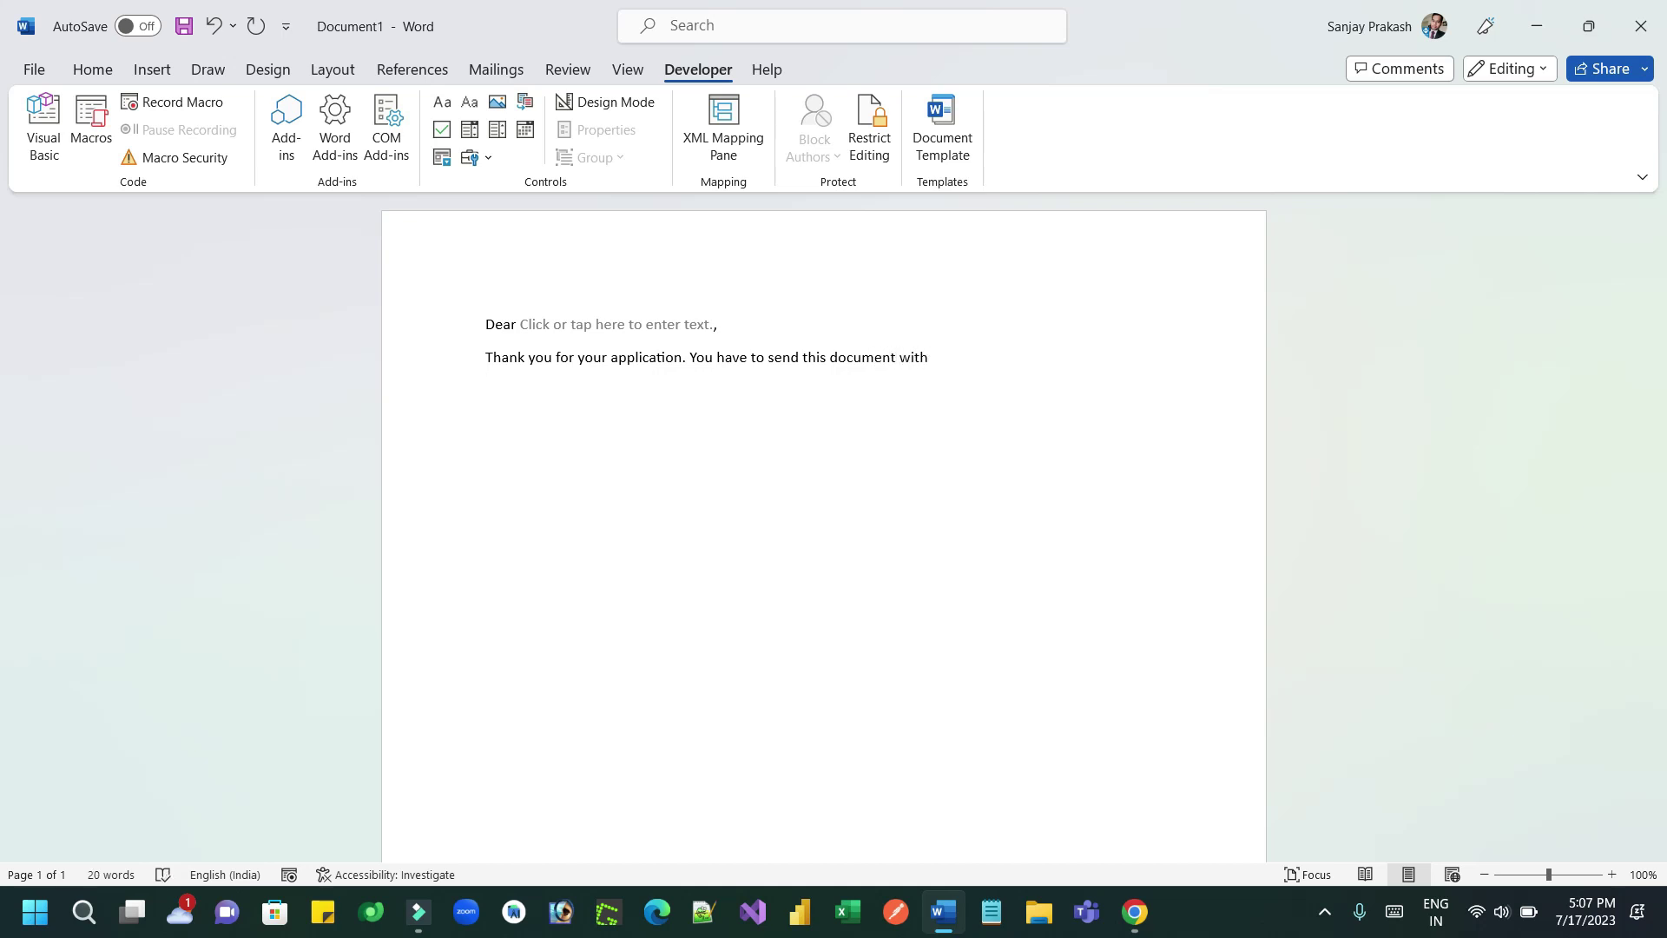
{"action": "type", "text": " digital sign using DocuSign."}
{"action": "type", "text": "Before "}
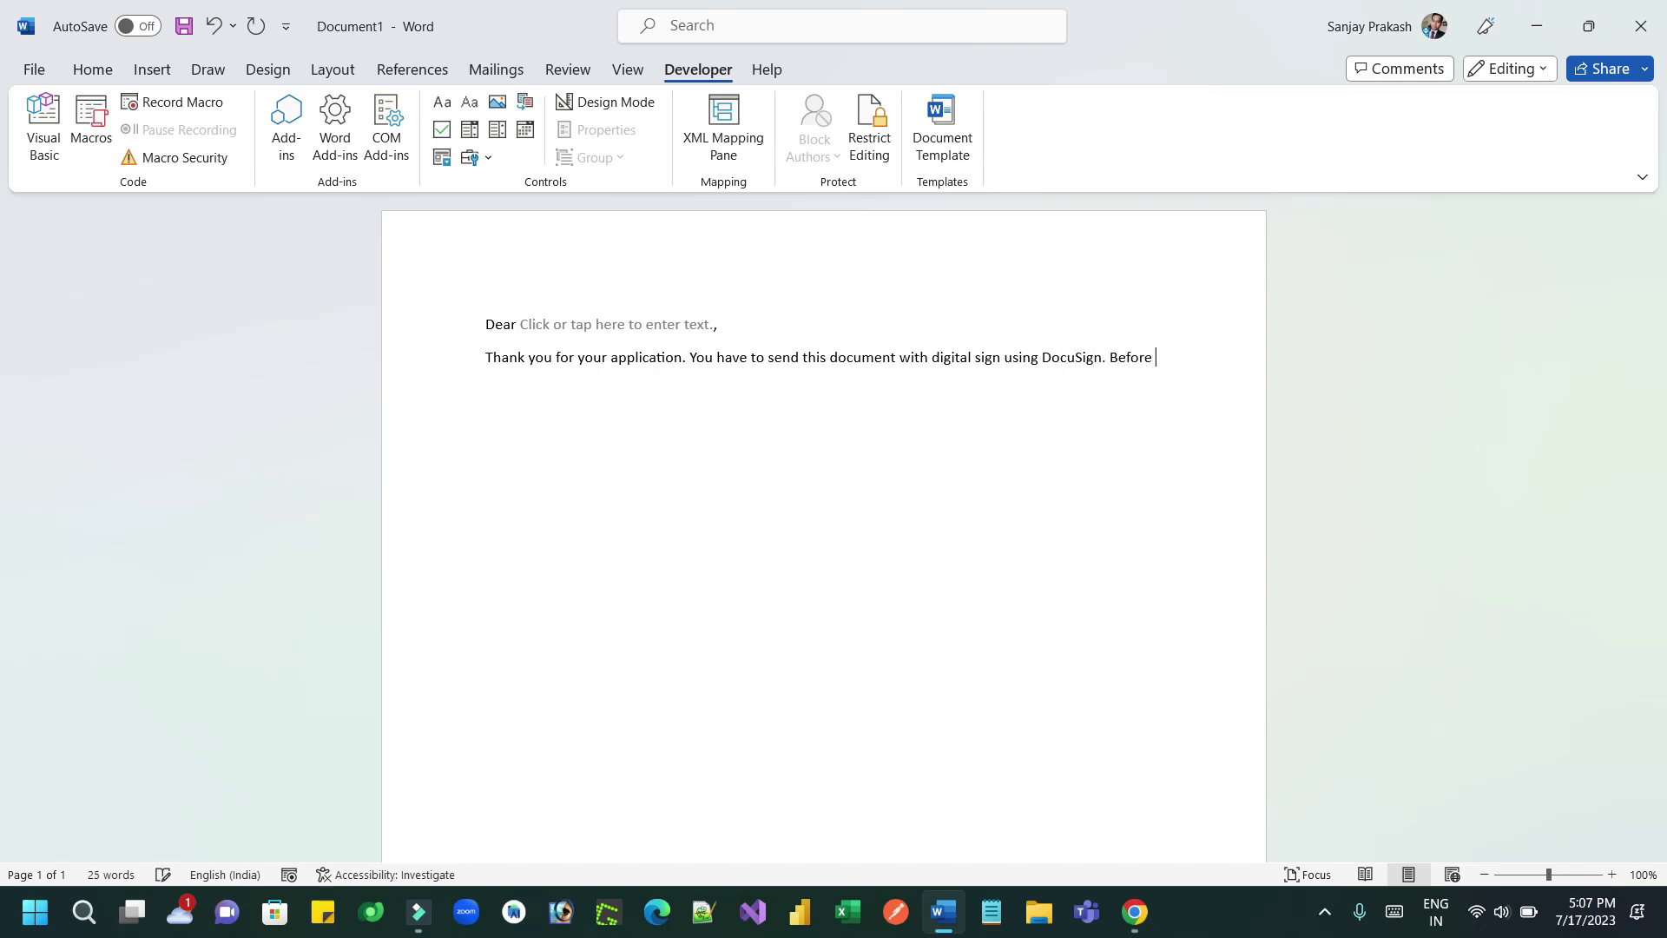
{"action": "type", "text": "sign"}
{"action": "type", "text": " you have to be reay with below documen"}
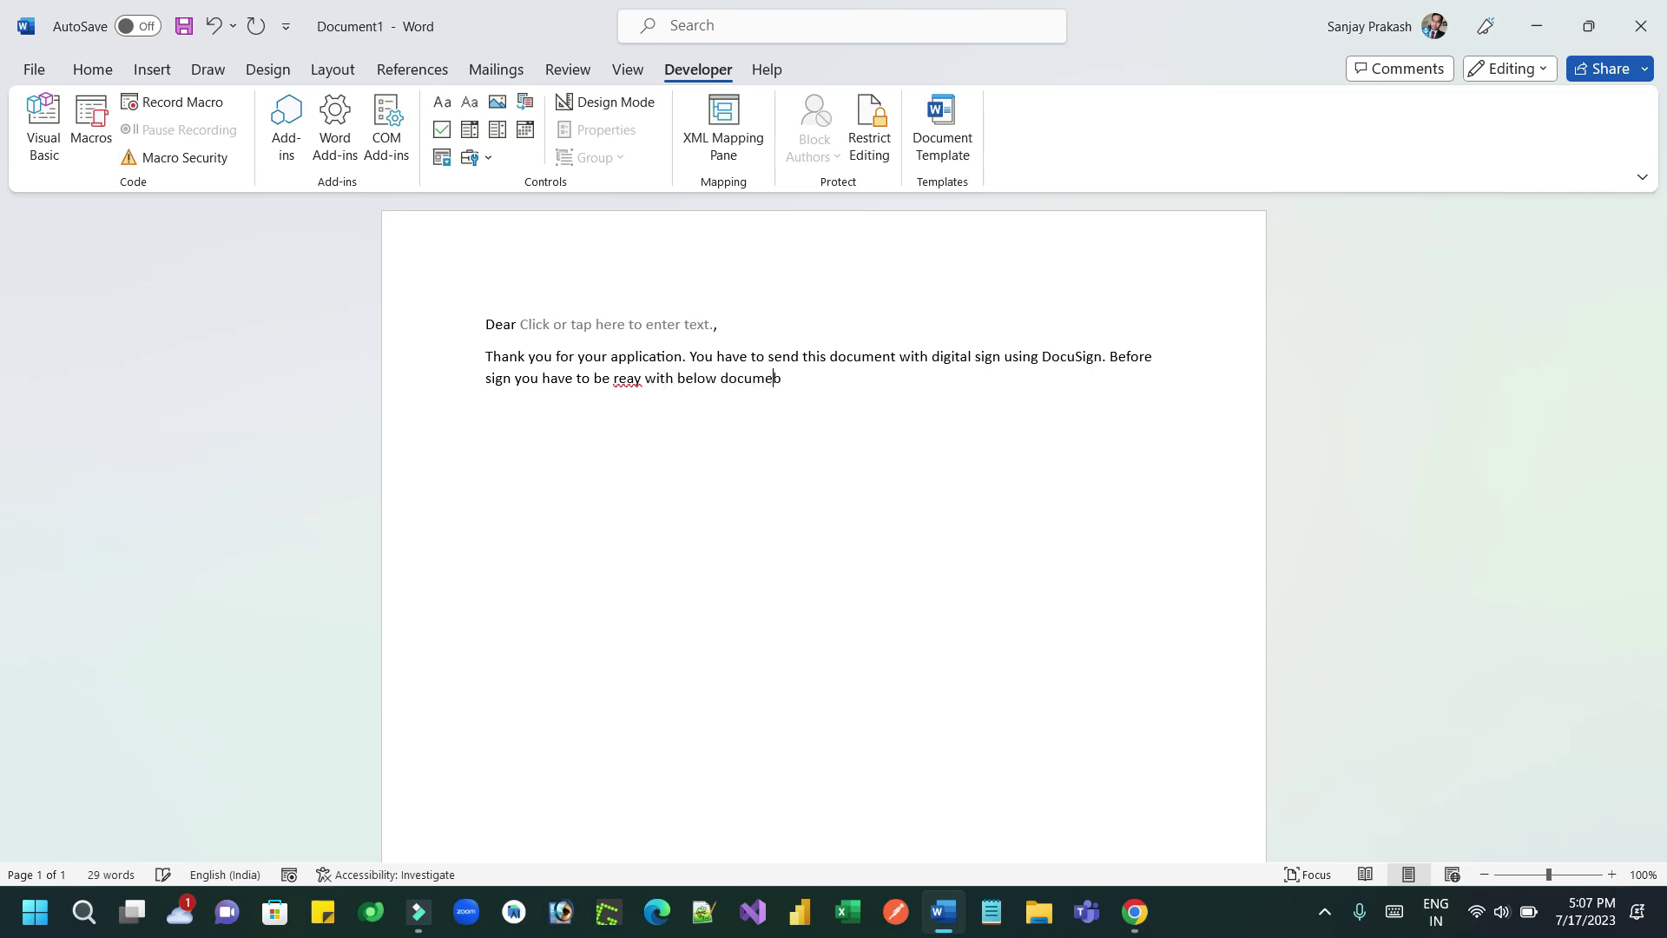
{"action": "type", "text": "t."}
{"action": "key", "text": "Return"}
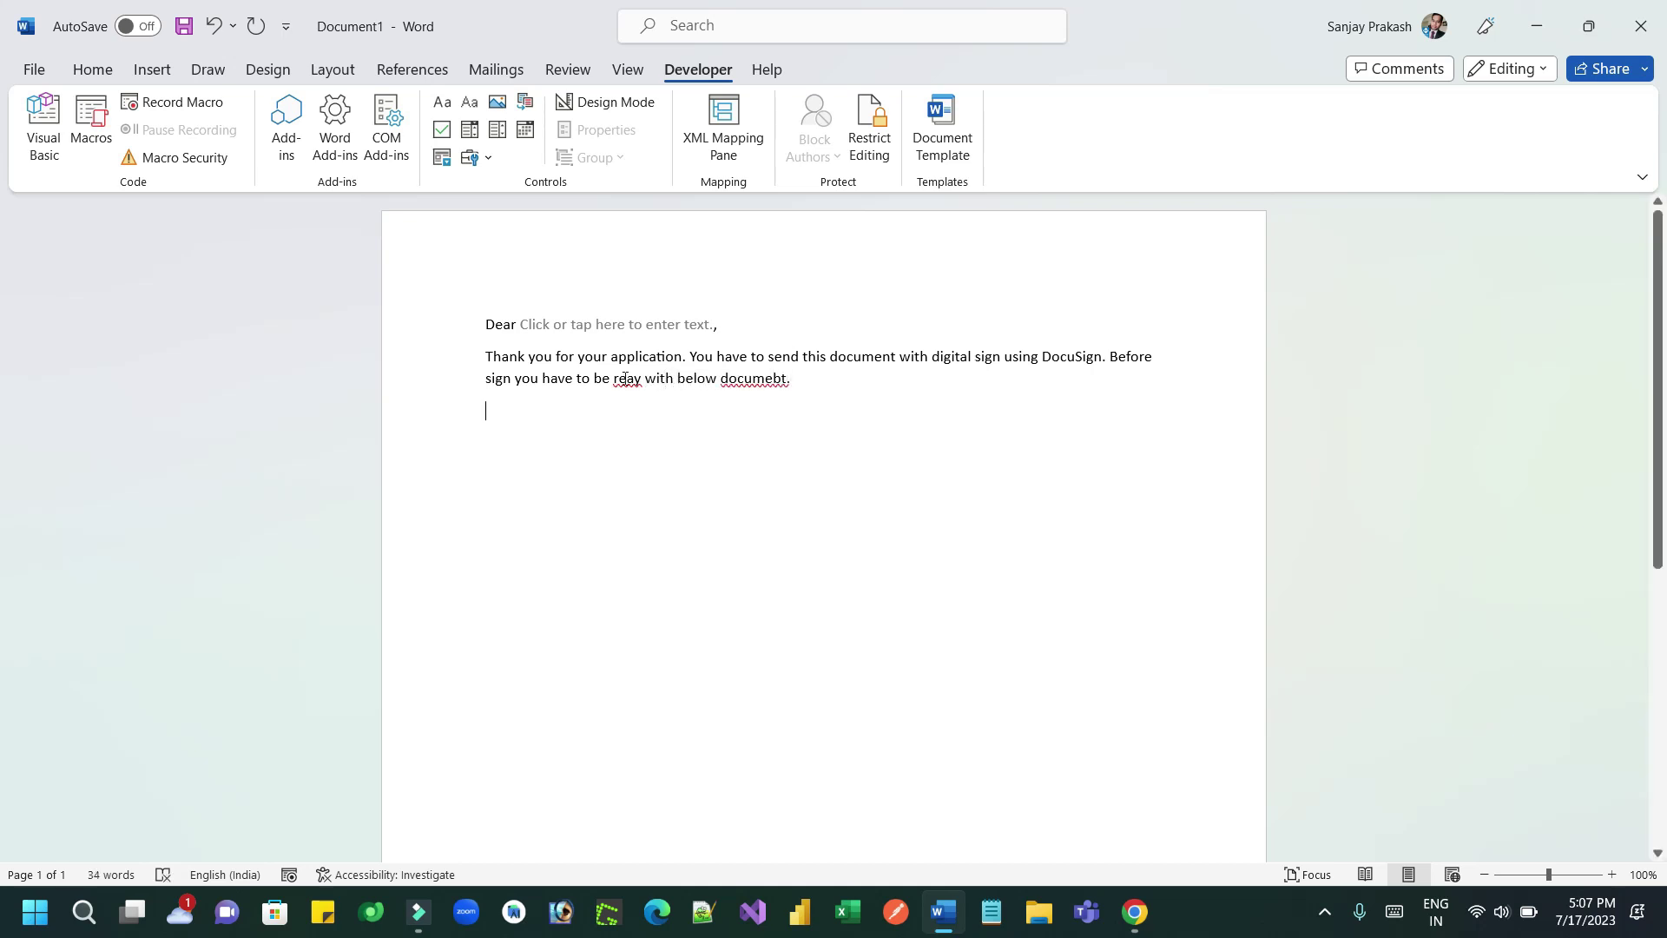
Correct the typos 'reay' to 'ready' and 'documebt' to 'documents'
{"action": "left_click", "coordinate": [635, 383]}
{"action": "type", "text": "d"}
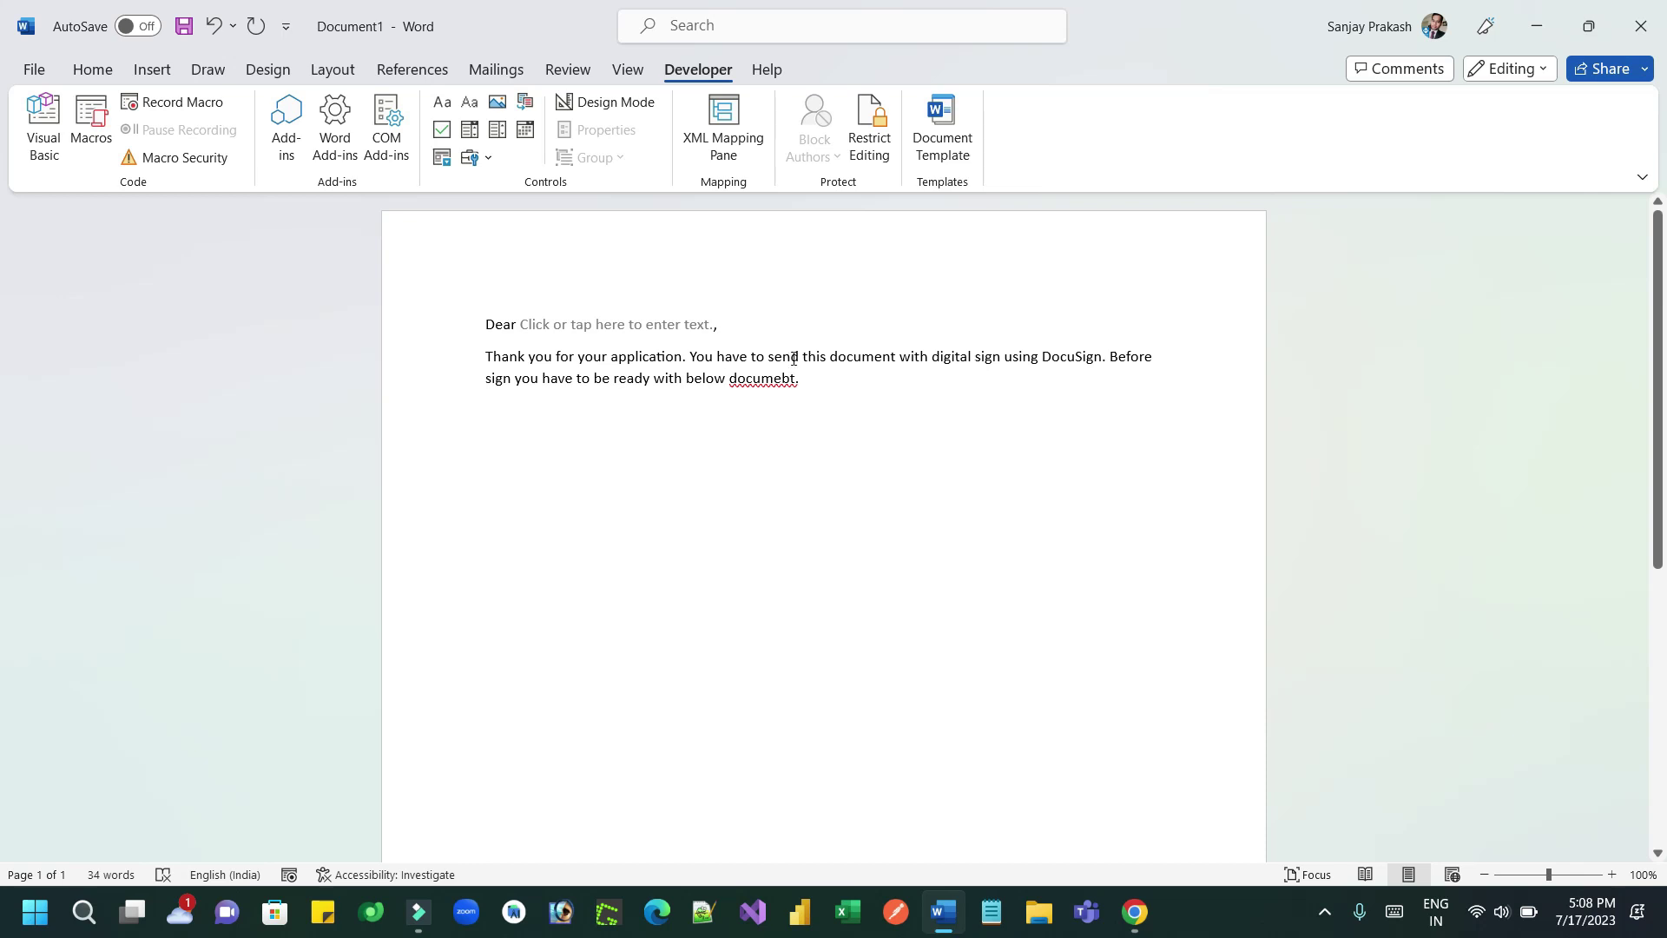
{"action": "double_click", "coordinate": [765, 380]}
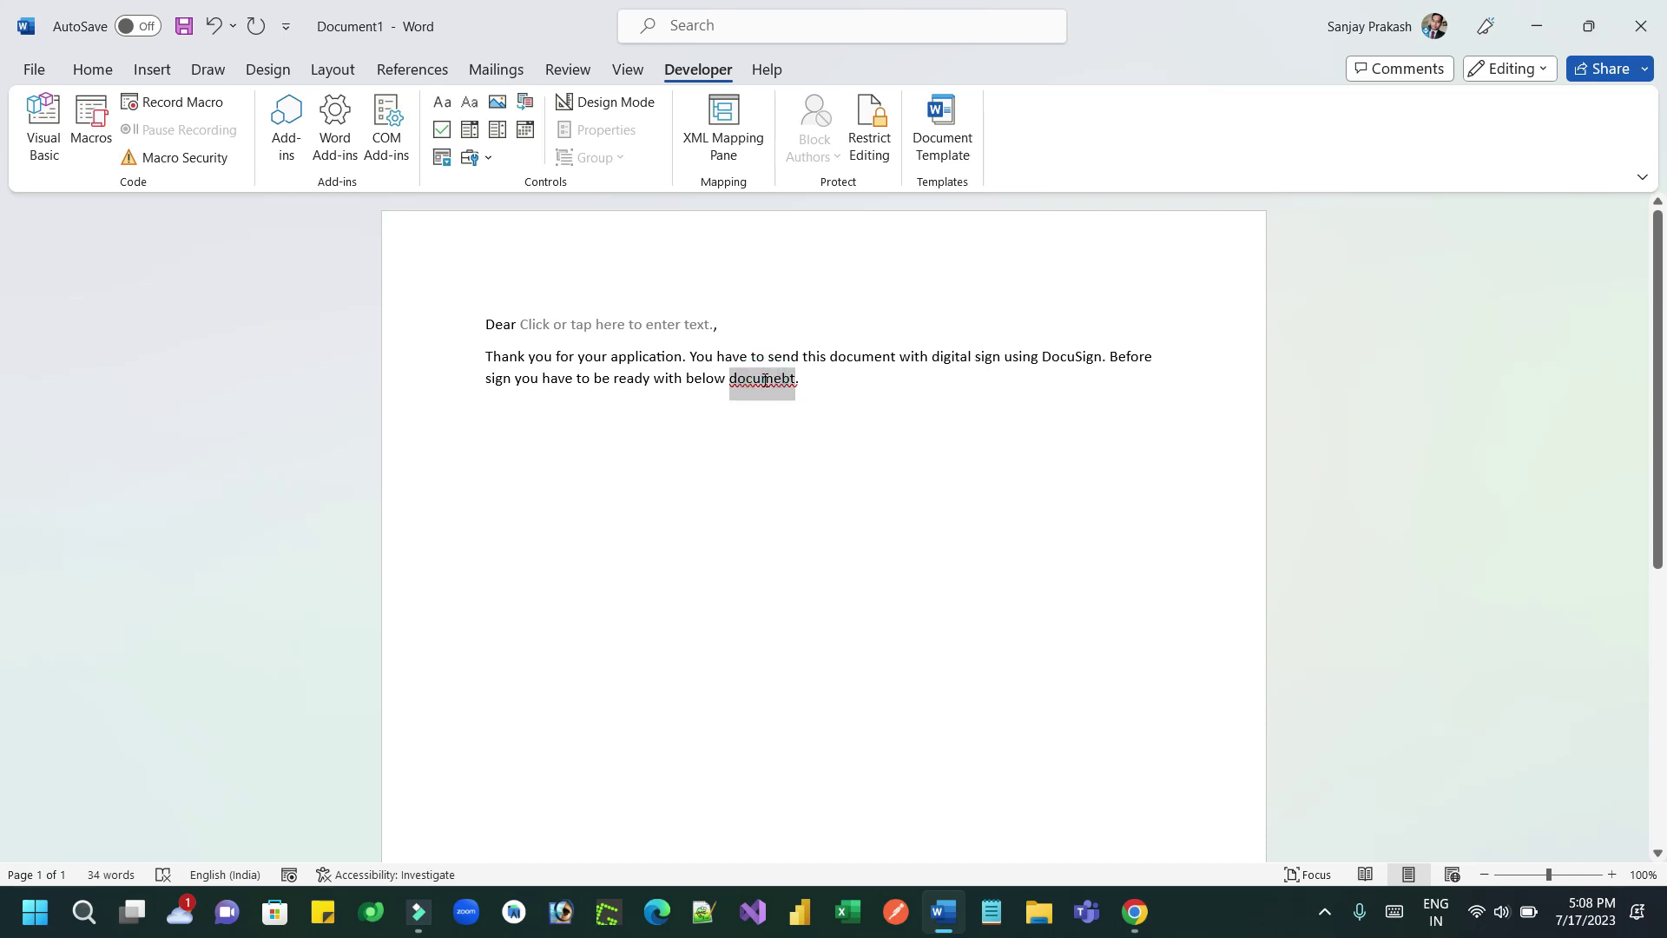
{"action": "type", "text": "documents"}
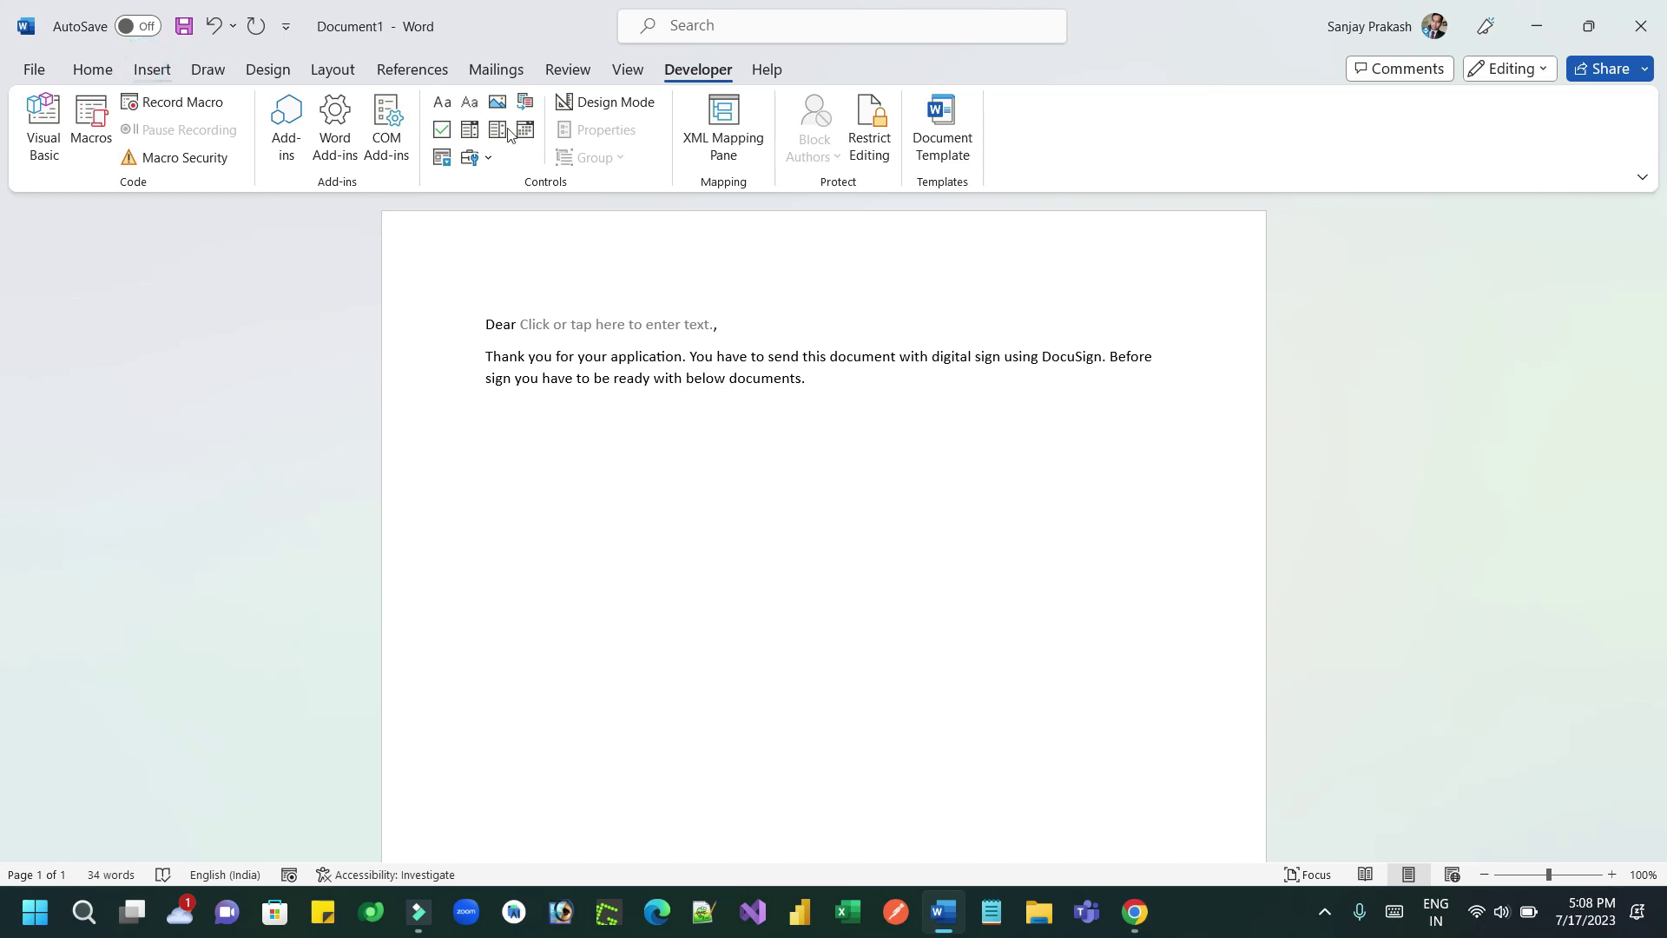
{"action": "left_click", "coordinate": [152, 69]}
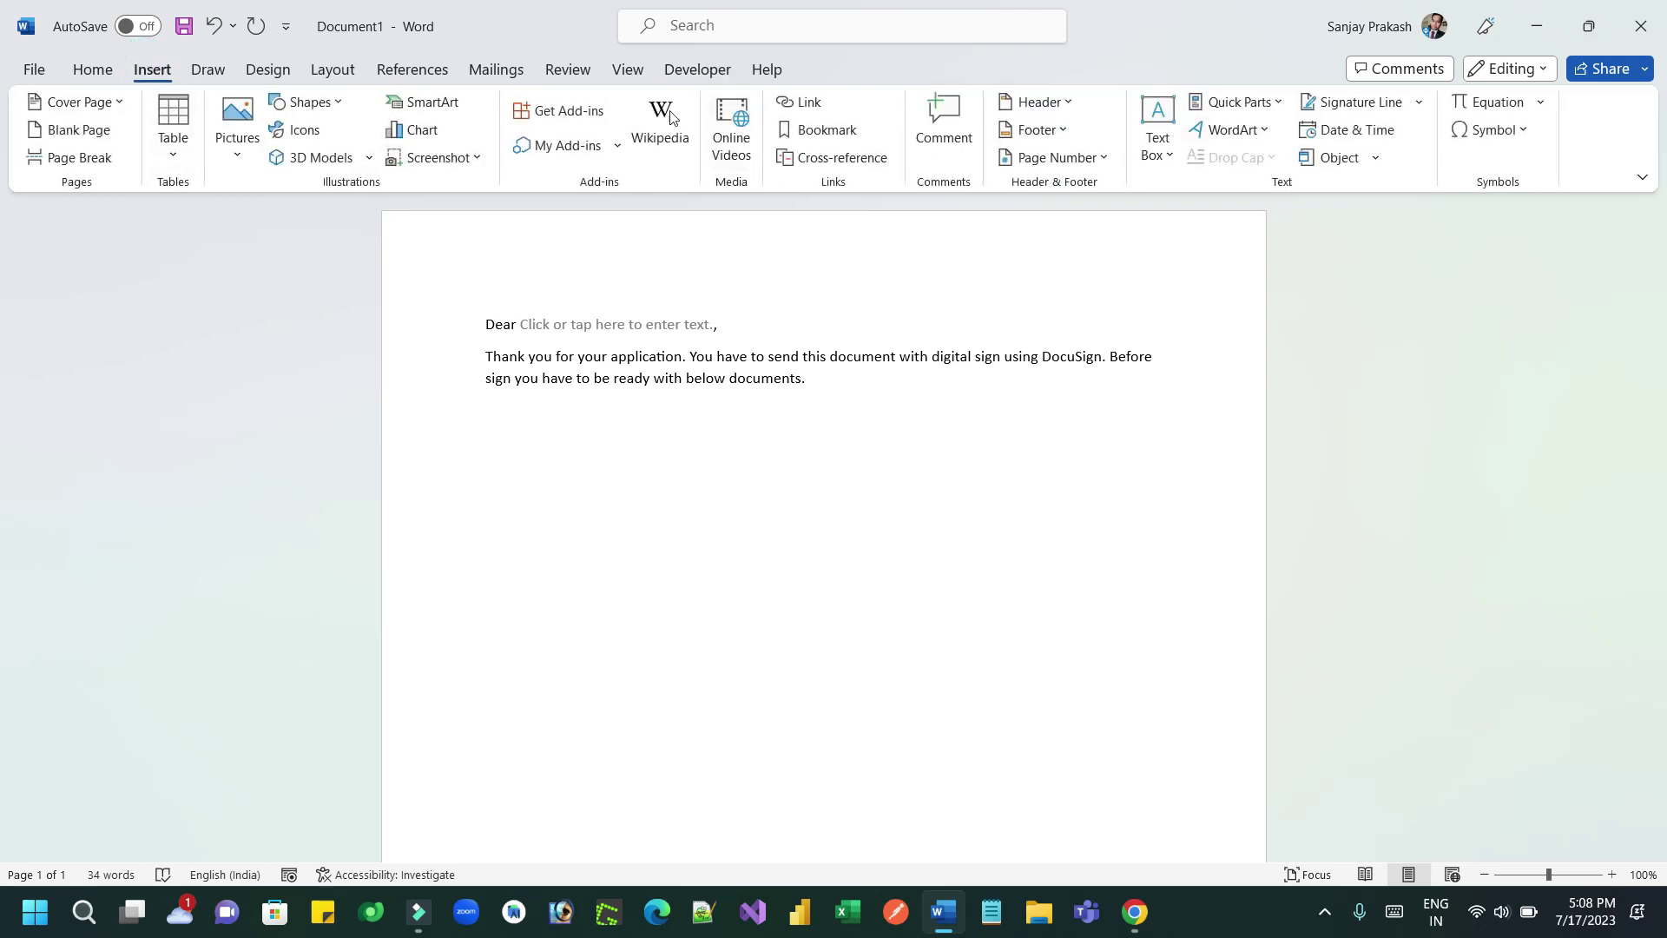
Start a numbered list with 'Identity Proof' as its first item
{"action": "left_click", "coordinate": [92, 72]}
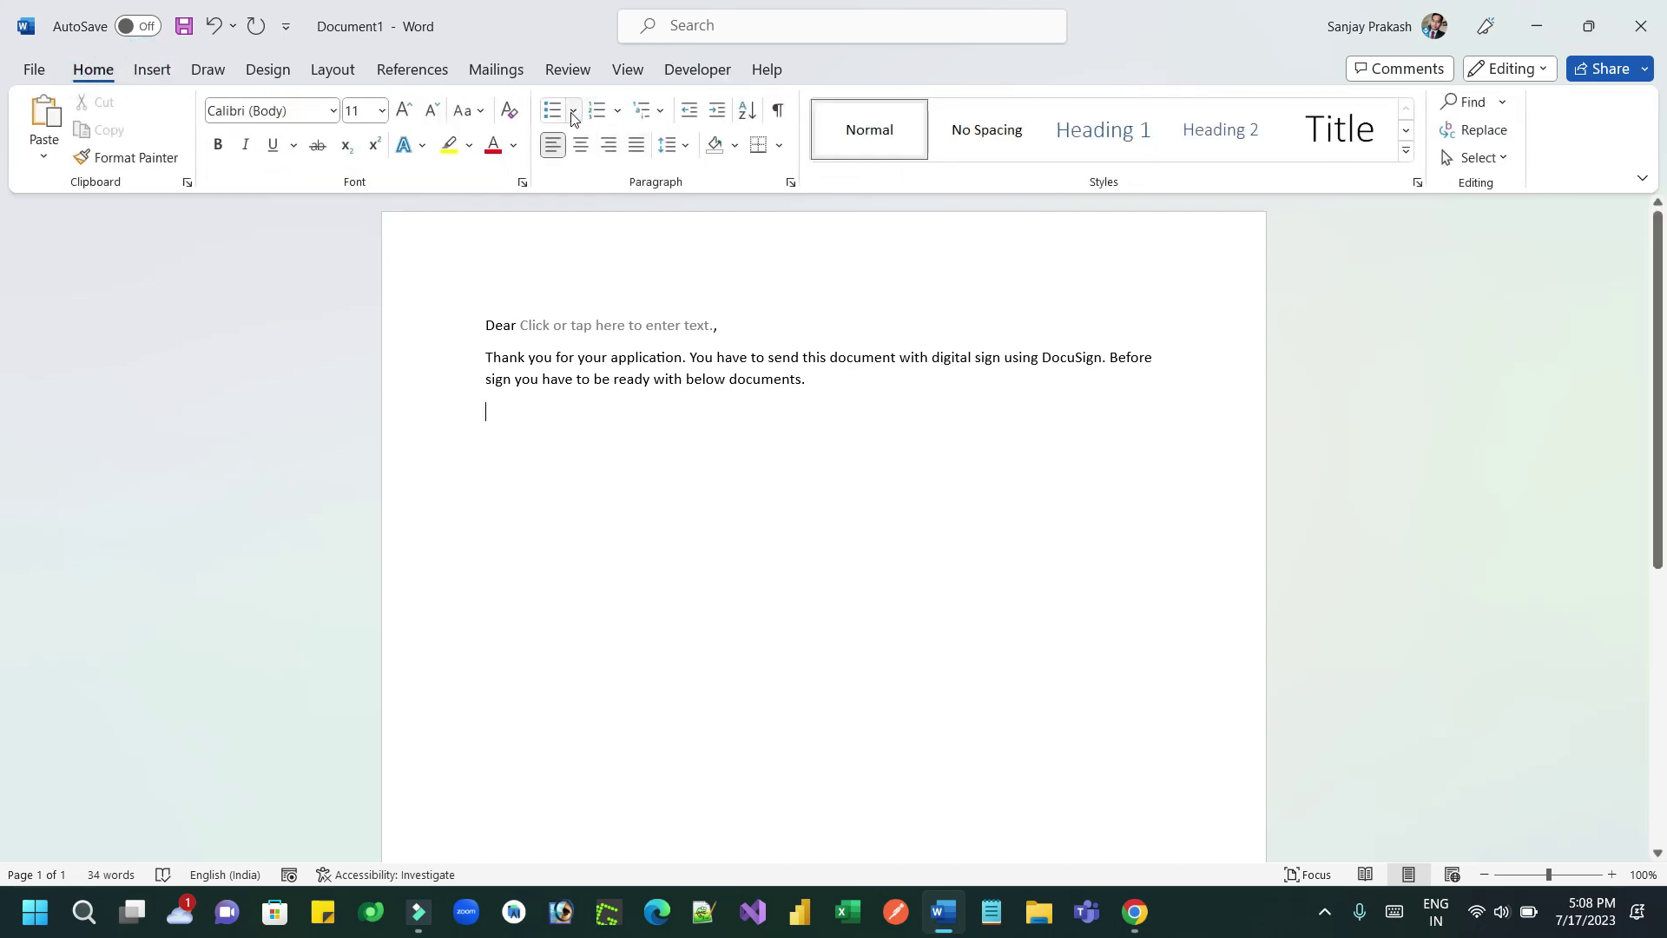
{"action": "left_click", "coordinate": [616, 113]}
{"action": "left_click", "coordinate": [610, 119]}
{"action": "left_click", "coordinate": [610, 119]}
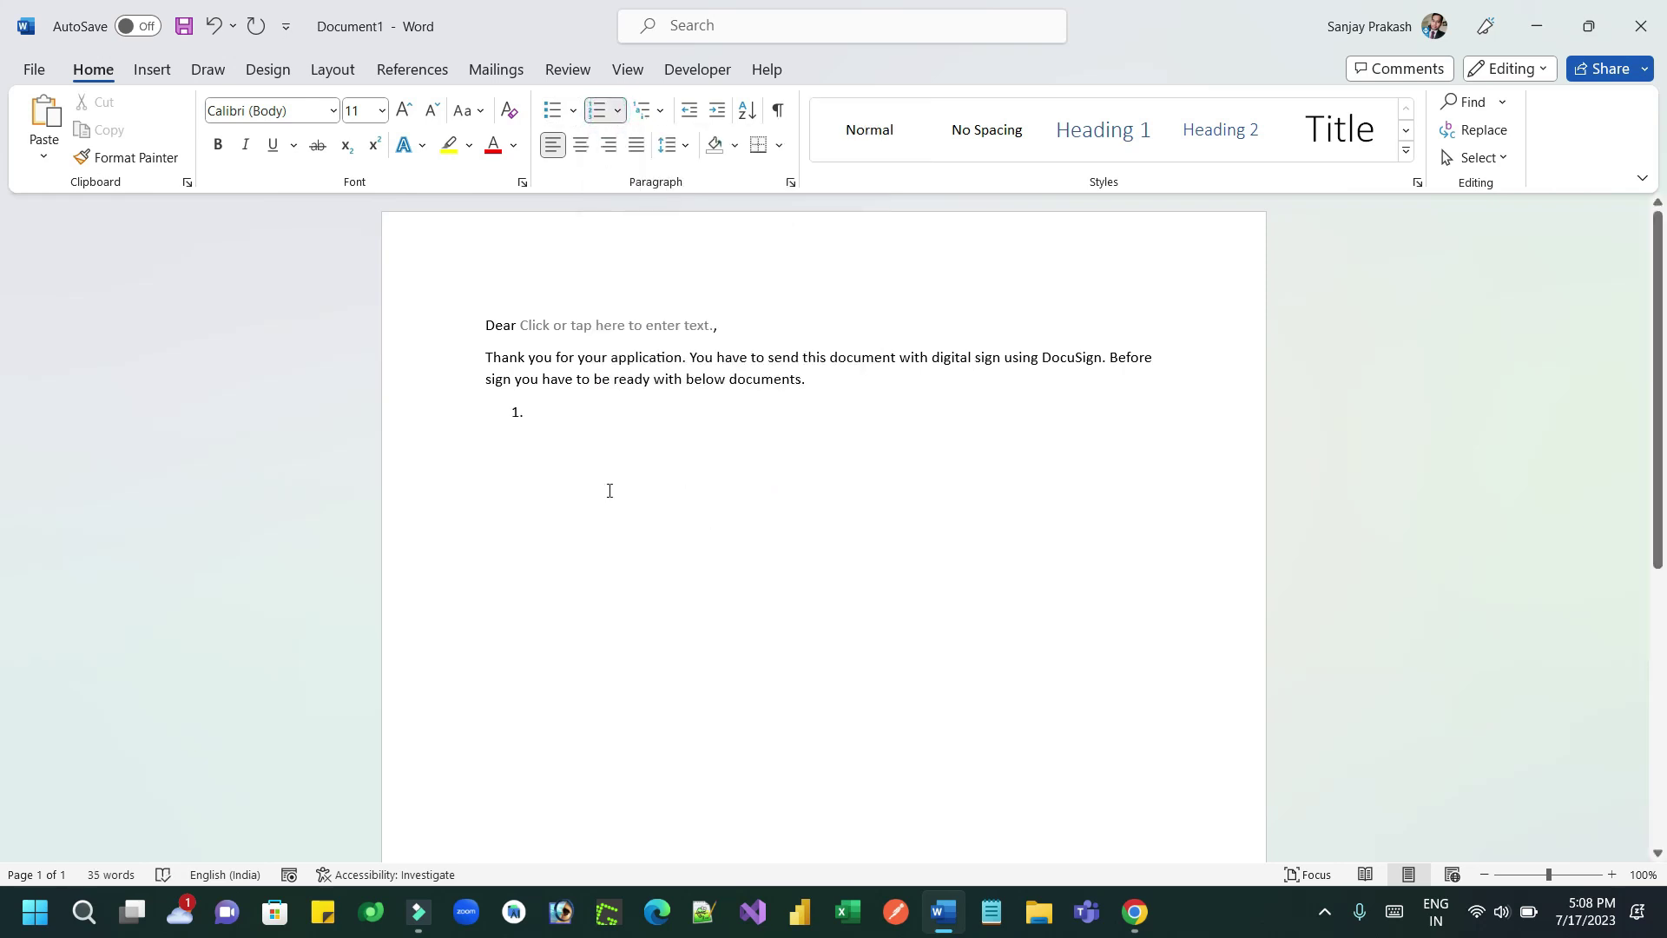
{"action": "type", "text": "Id"}
{"action": "type", "text": "ea"}
{"action": "type", "text": "ntity"}
{"action": "key", "text": "BackSpace"}
{"action": "key", "text": "BackSpace"}
{"action": "key", "text": "BackSpace"}
{"action": "key", "text": "BackSpace"}
{"action": "key", "text": "BackSpace"}
{"action": "key", "text": "BackSpace"}
{"action": "key", "text": "BackSpace"}
{"action": "type", "text": "ntity C"}
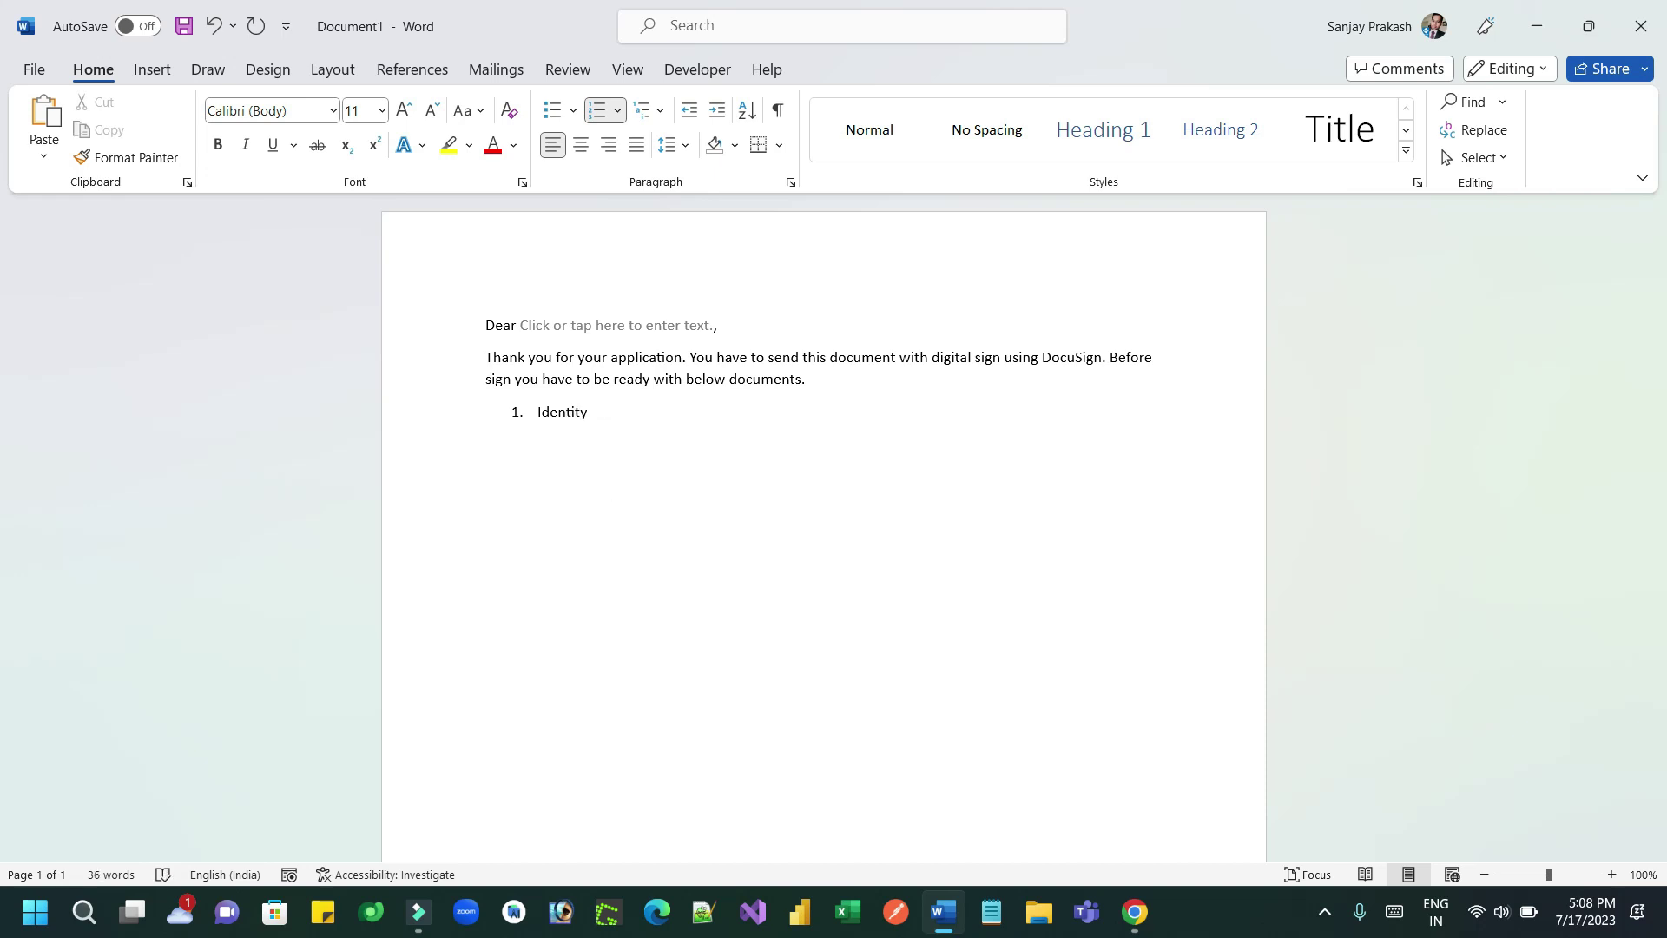
{"action": "type", "text": "Proof"}
Add 'Address Proof' as the second item, then the closing 'Regards,' and 'Team'
{"action": "type", "text": "Addr"}
{"action": "key", "text": "BackSpace"}
{"action": "type", "text": "ress P"}
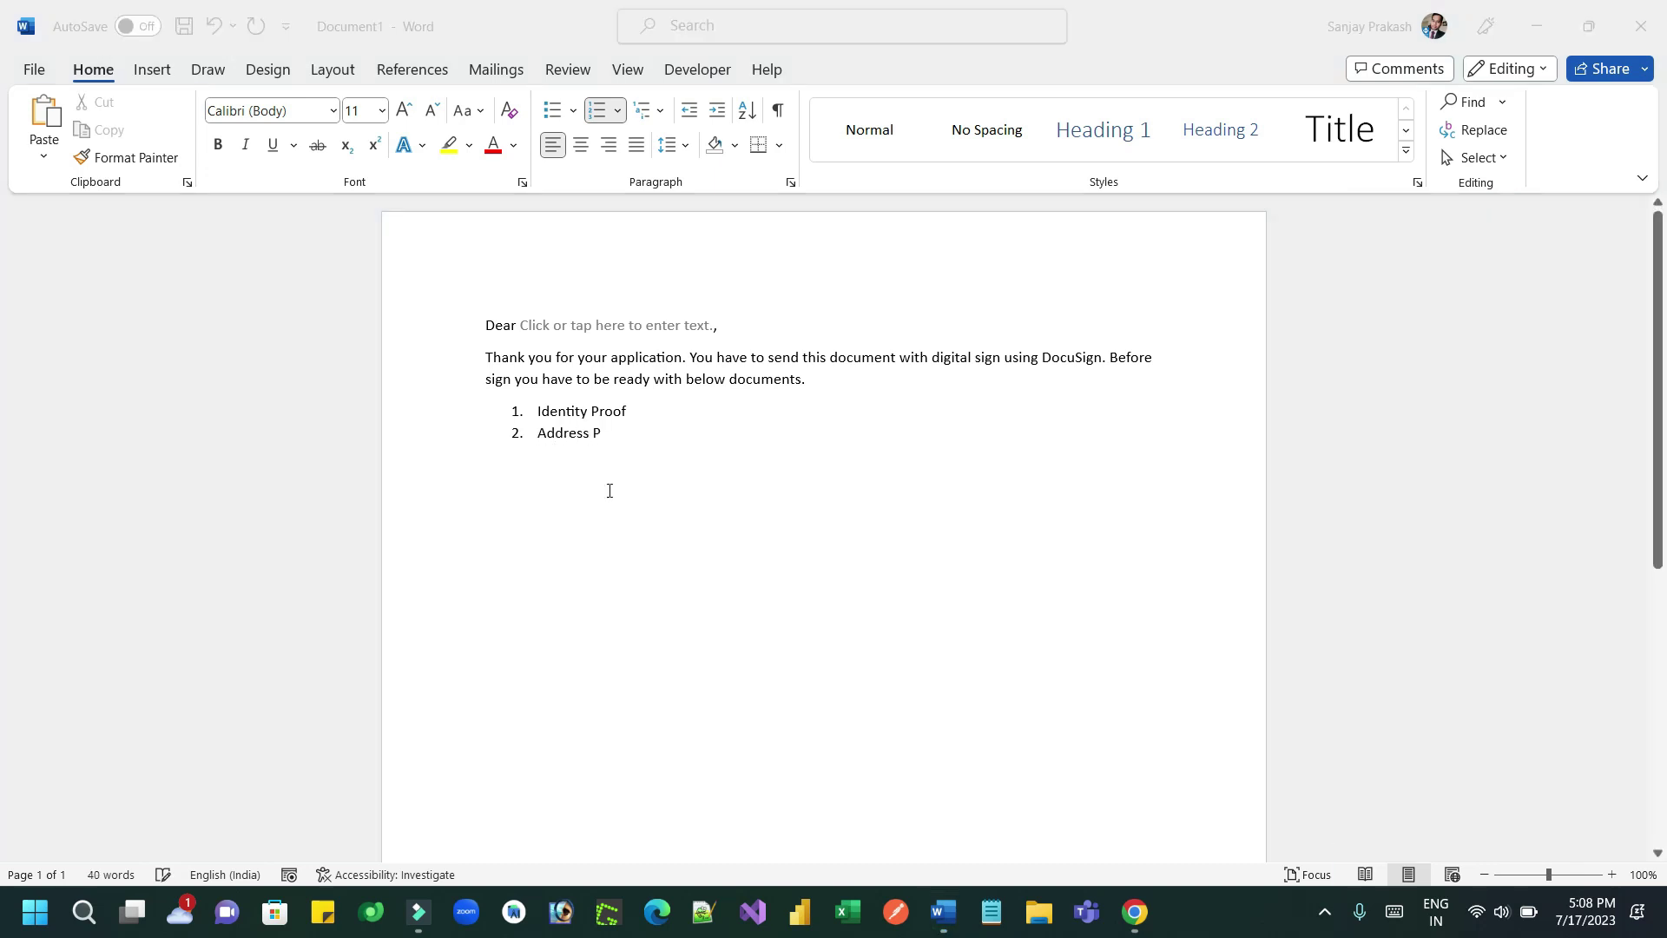
{"action": "type", "text": "ro"}
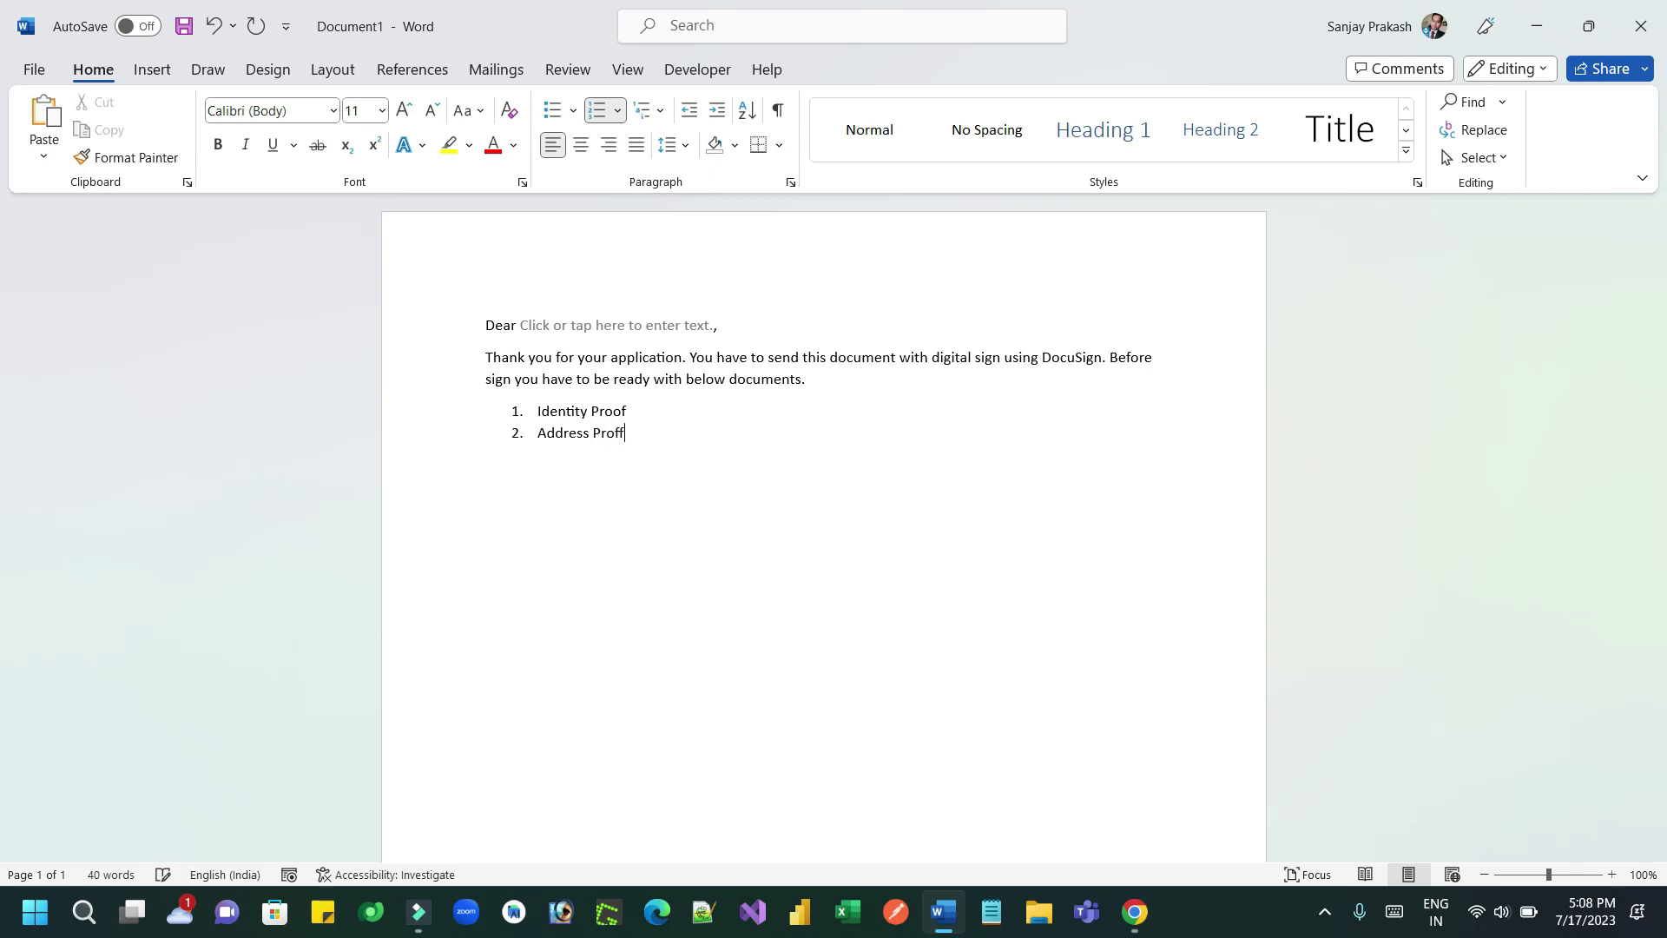
{"action": "type", "text": "ff"}
{"action": "key", "text": "BackSpace"}
{"action": "type", "text": "of "}
{"action": "type", "text": "Re"}
{"action": "type", "text": "gards, "}
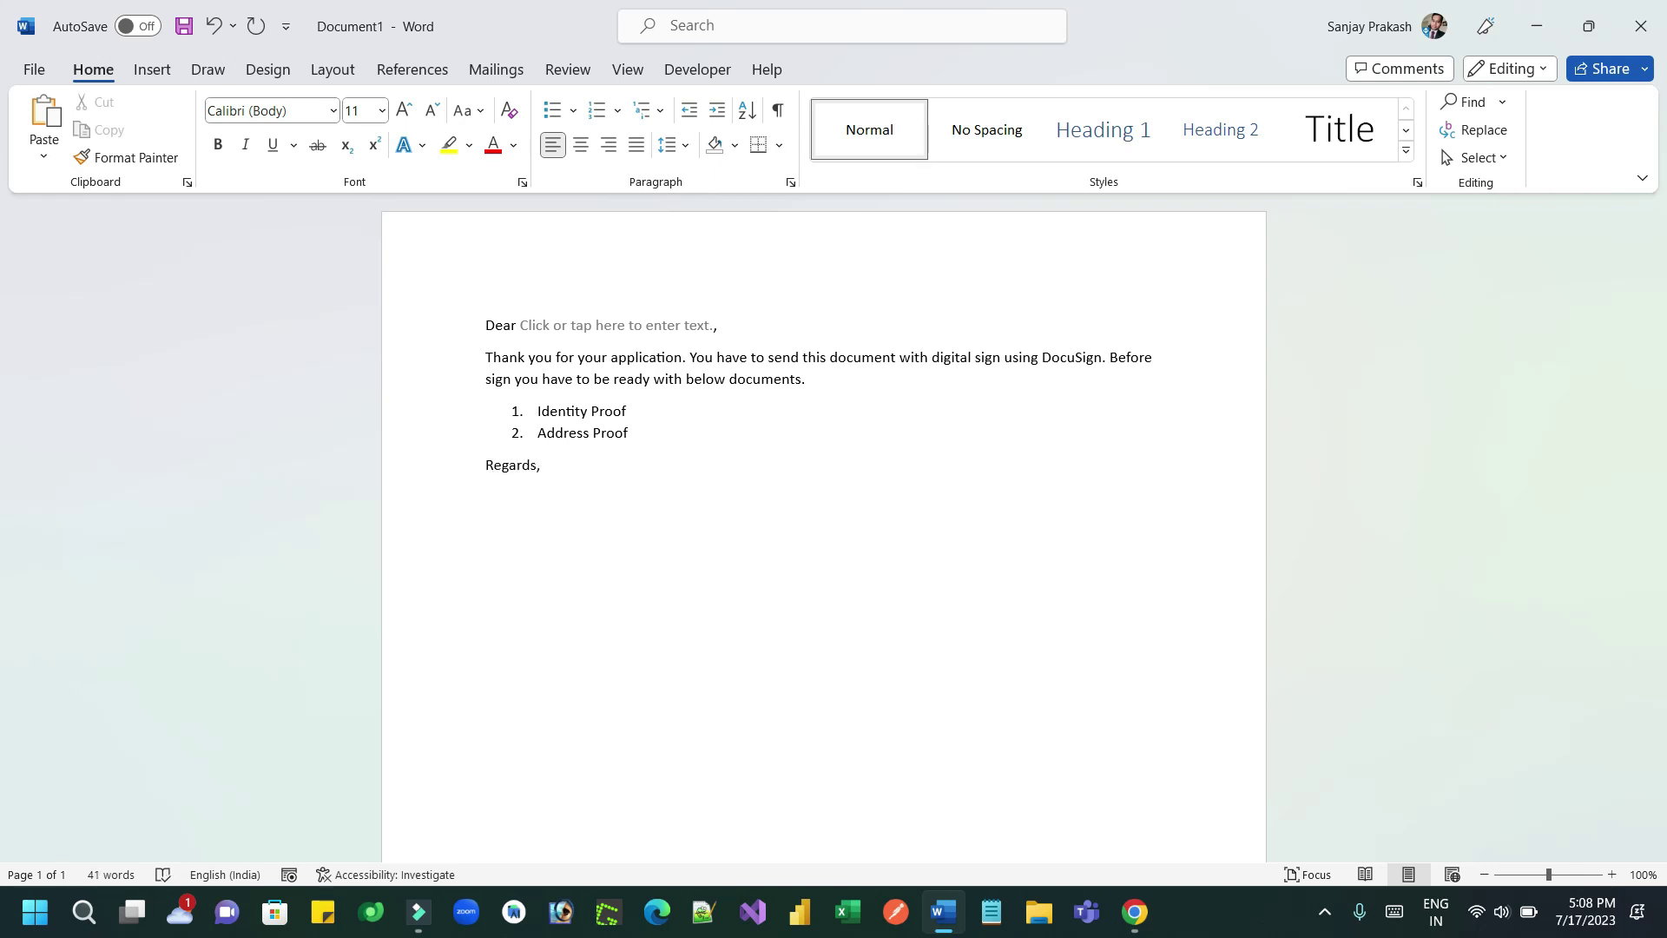
{"action": "type", "text": "Team"}
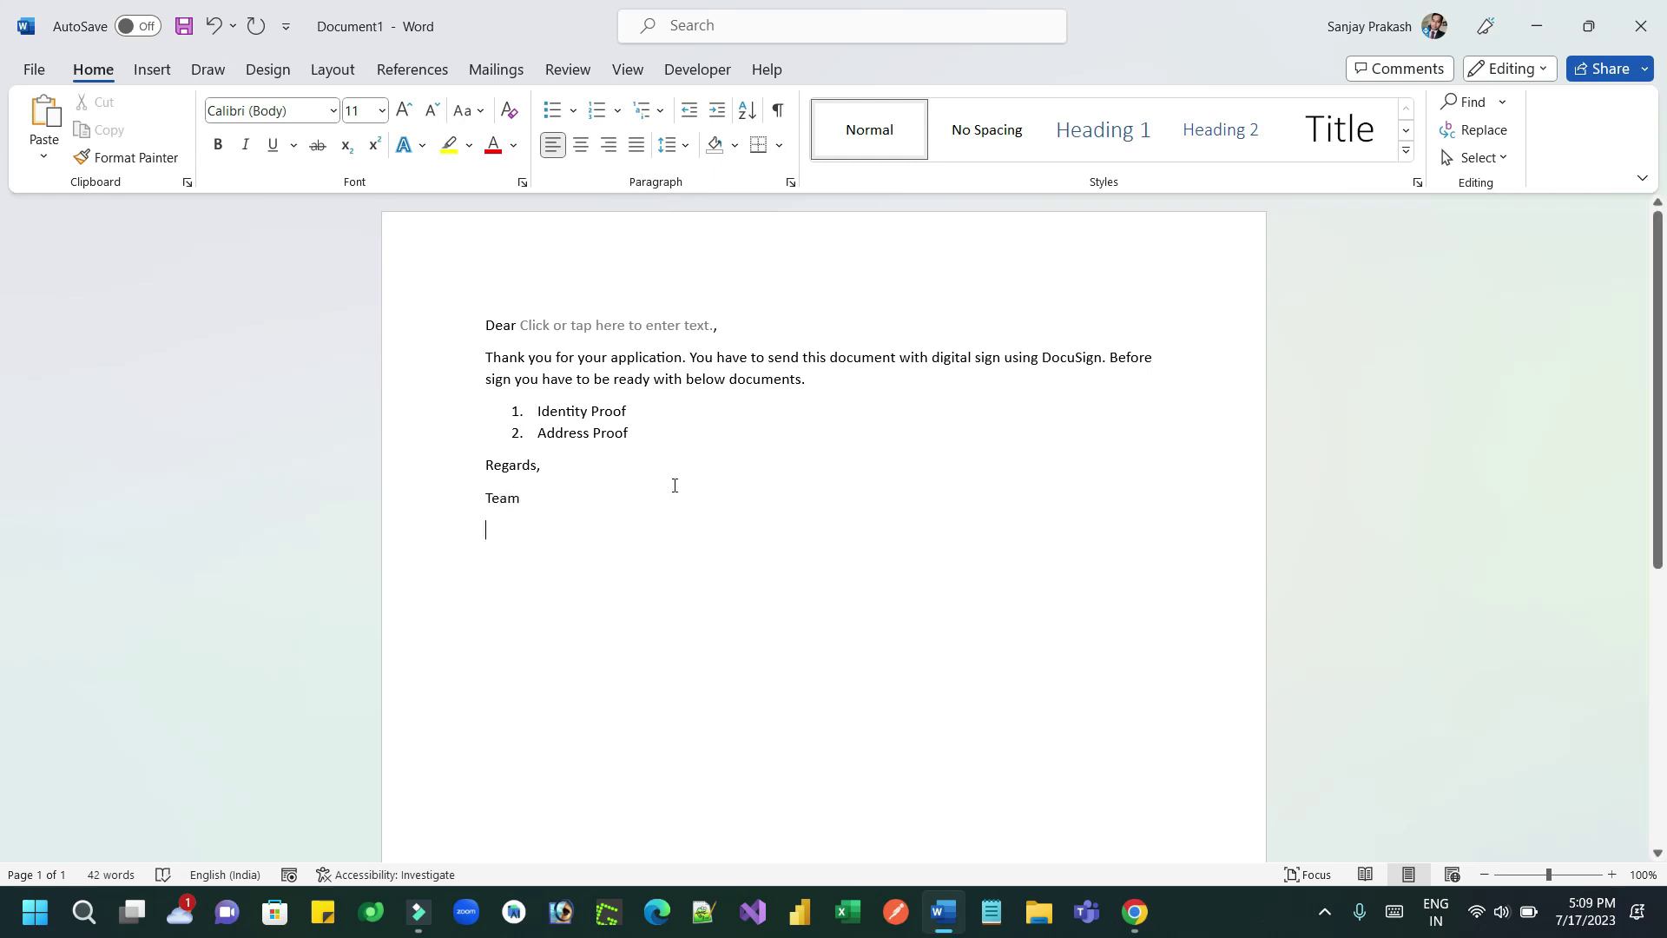
{"action": "left_click", "coordinate": [169, 77]}
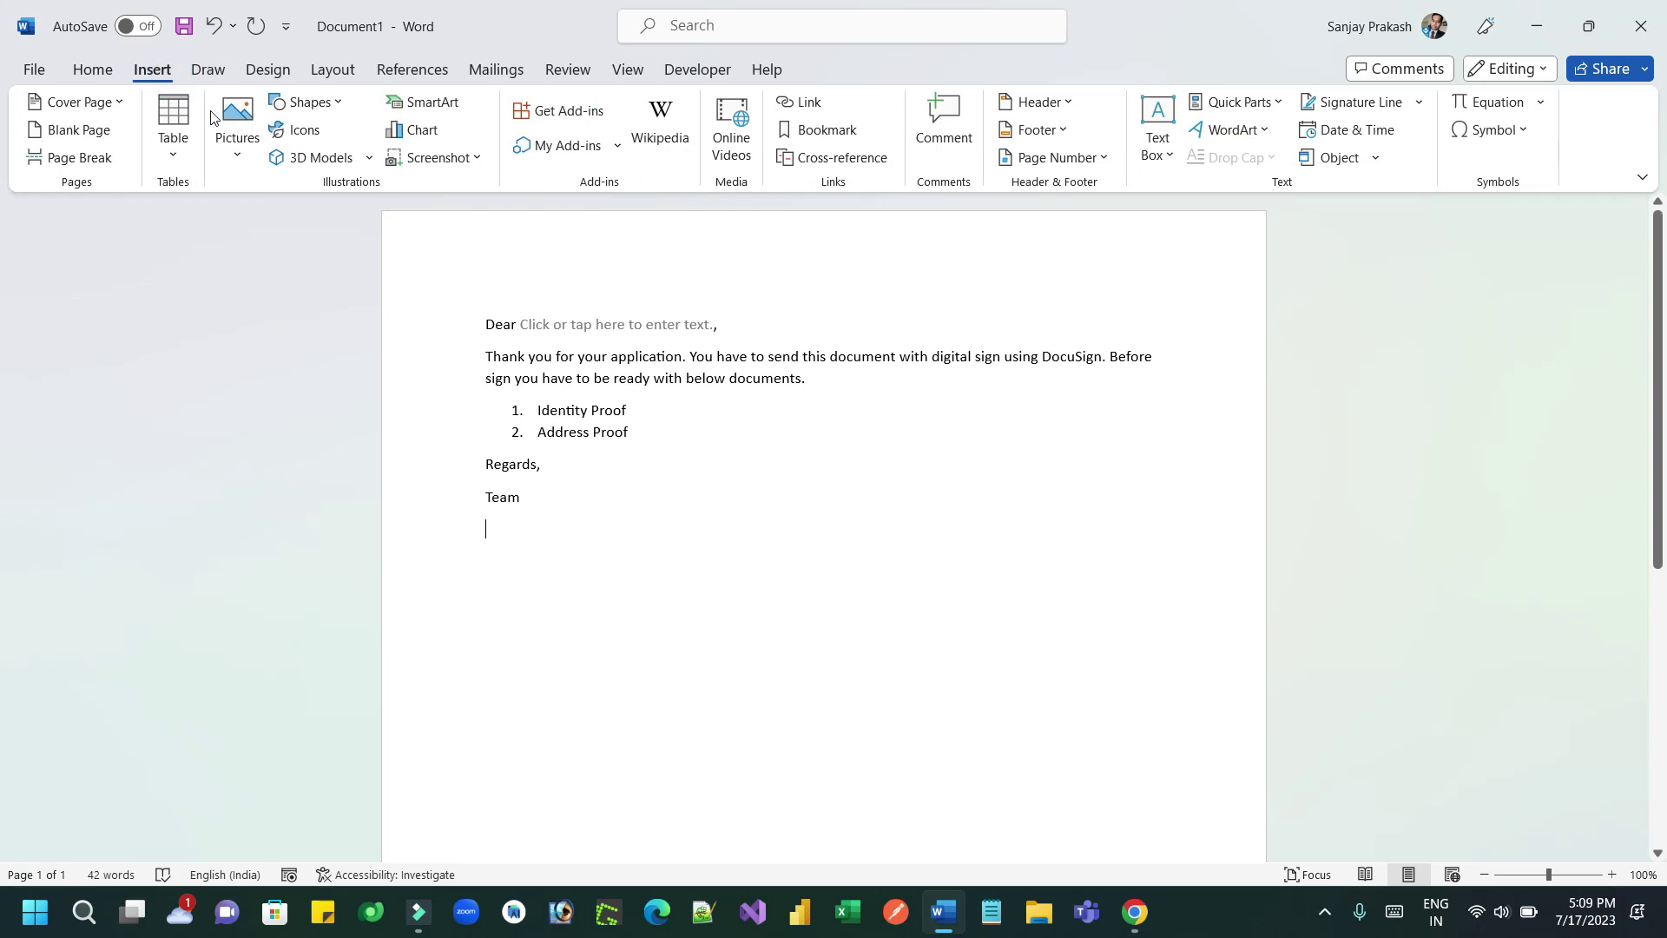
Insert the stock photo of two people at a sticky-note wall, then set the cursor below it
{"action": "left_click", "coordinate": [235, 126]}
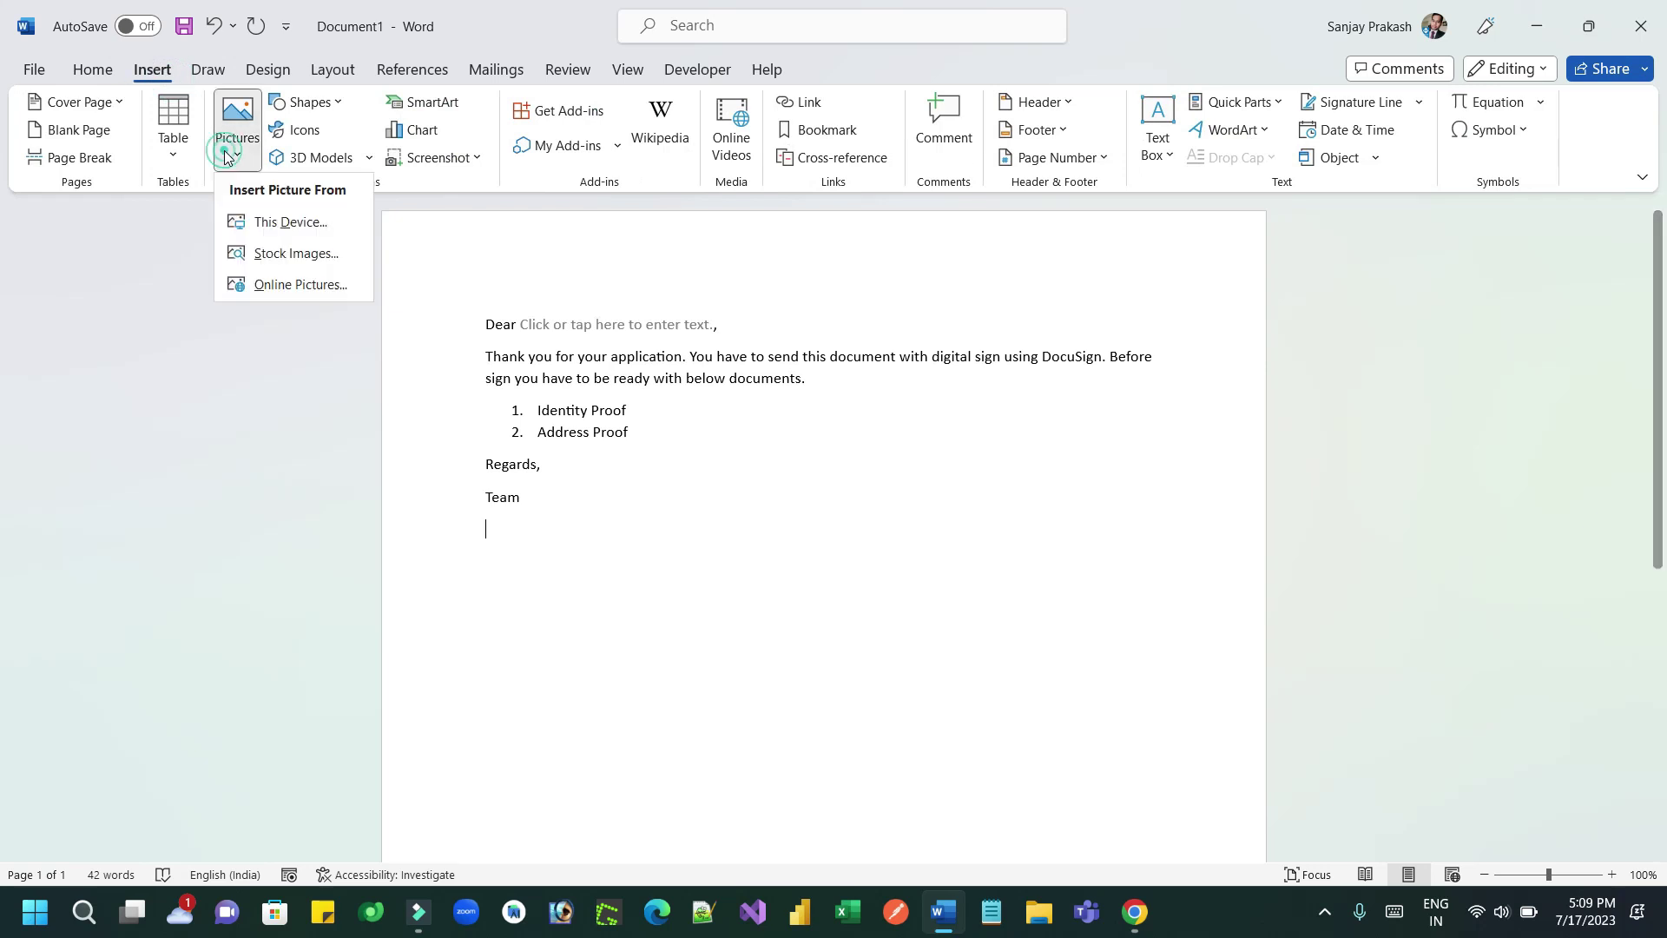
{"action": "left_click", "coordinate": [303, 257]}
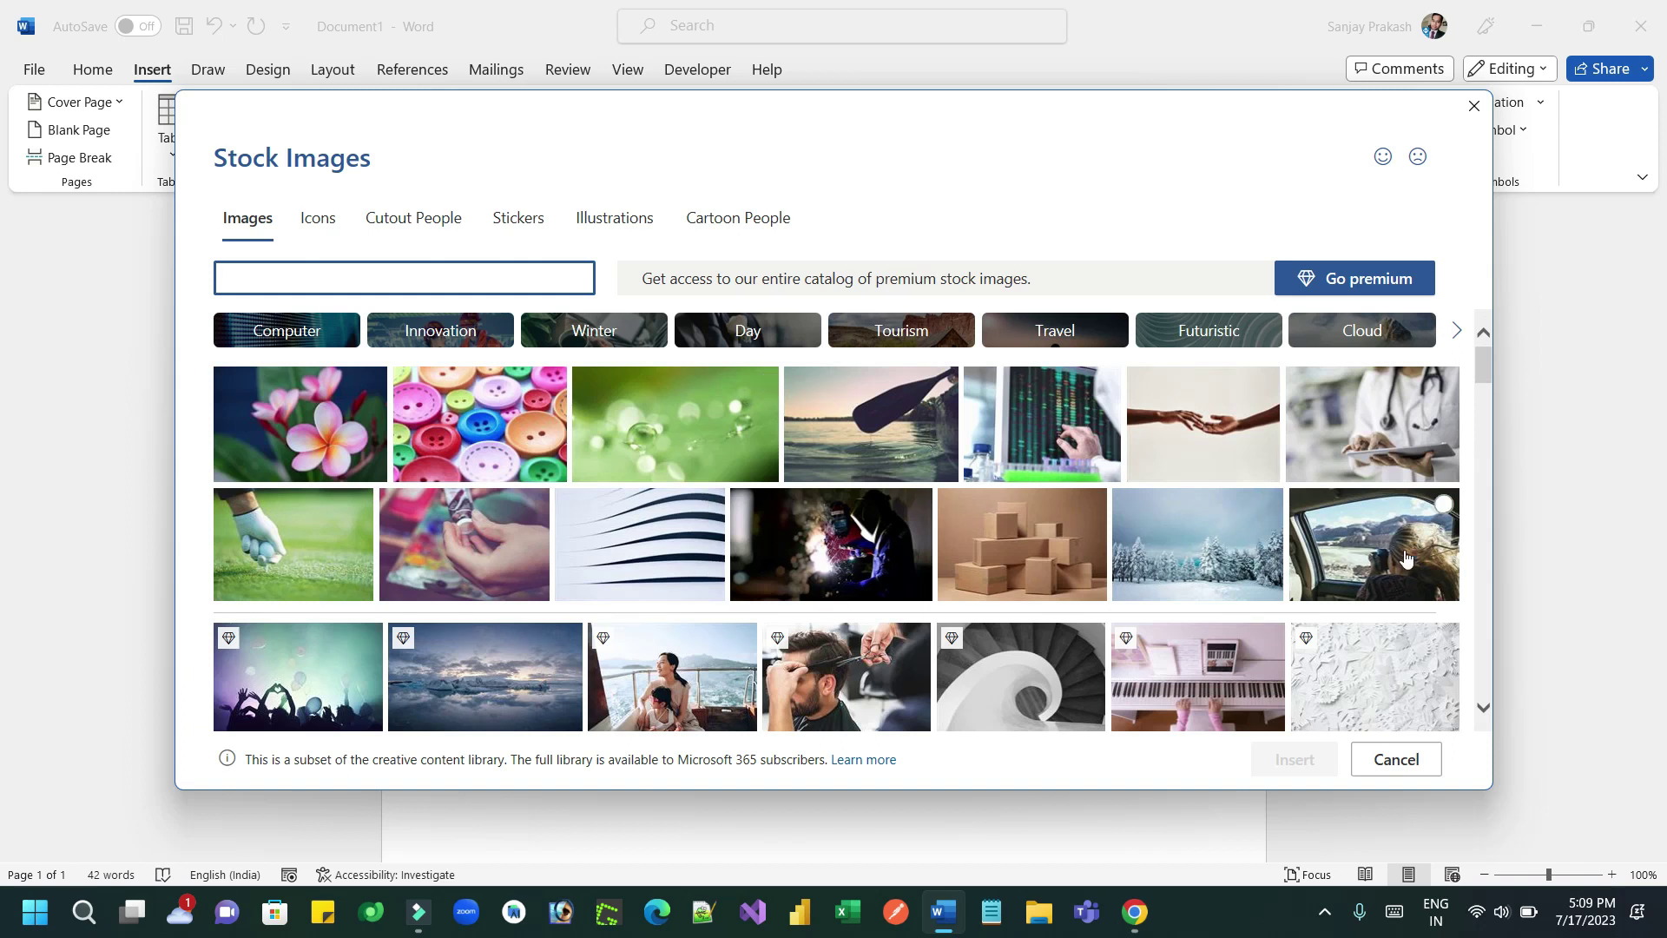
{"action": "left_click", "coordinate": [1486, 352]}
{"action": "left_click_drag", "start_coordinate": [1486, 353], "coordinate": [1501, 398]}
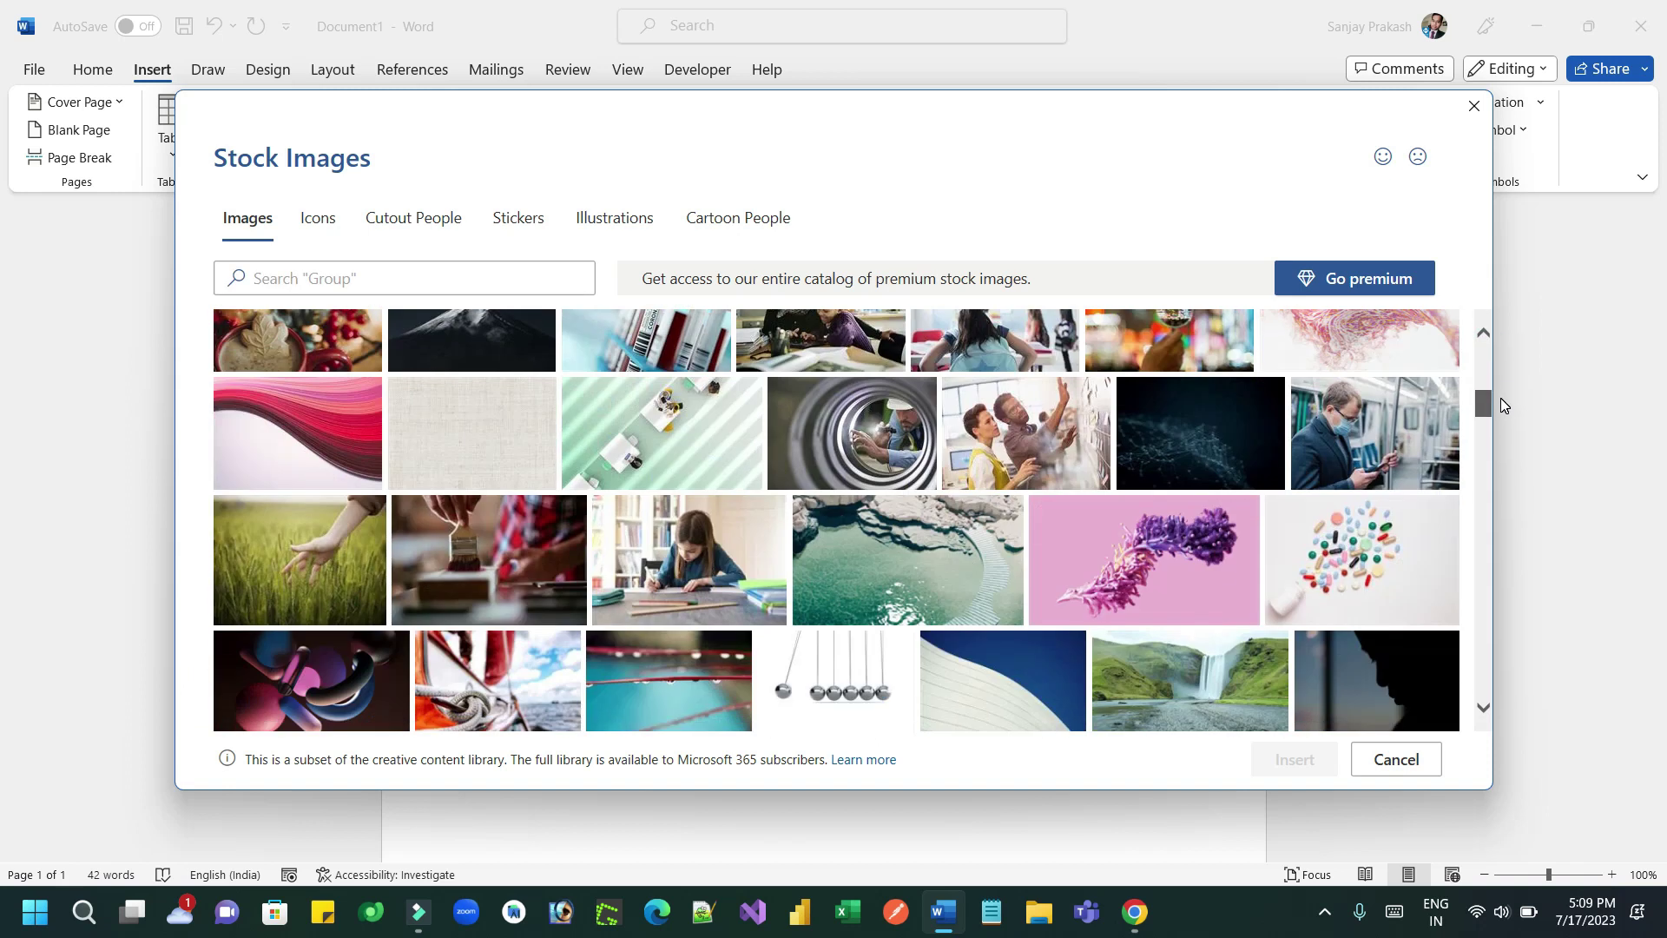
{"action": "left_click", "coordinate": [1022, 450]}
{"action": "left_click", "coordinate": [1291, 761]}
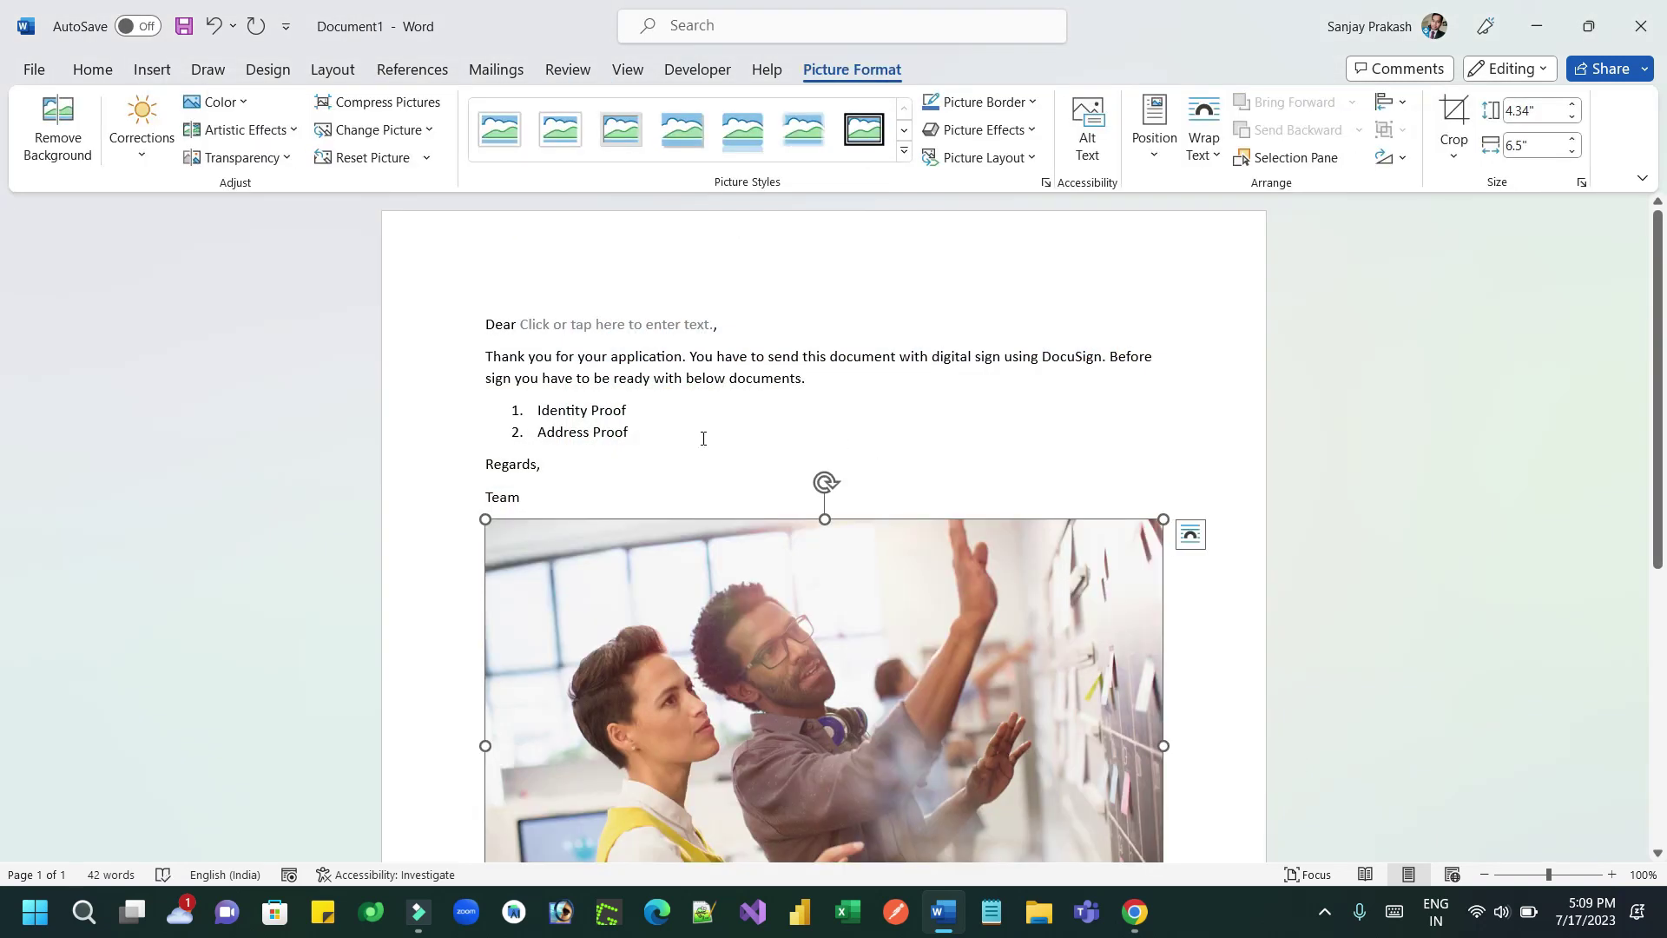
{"action": "left_click", "coordinate": [703, 438]}
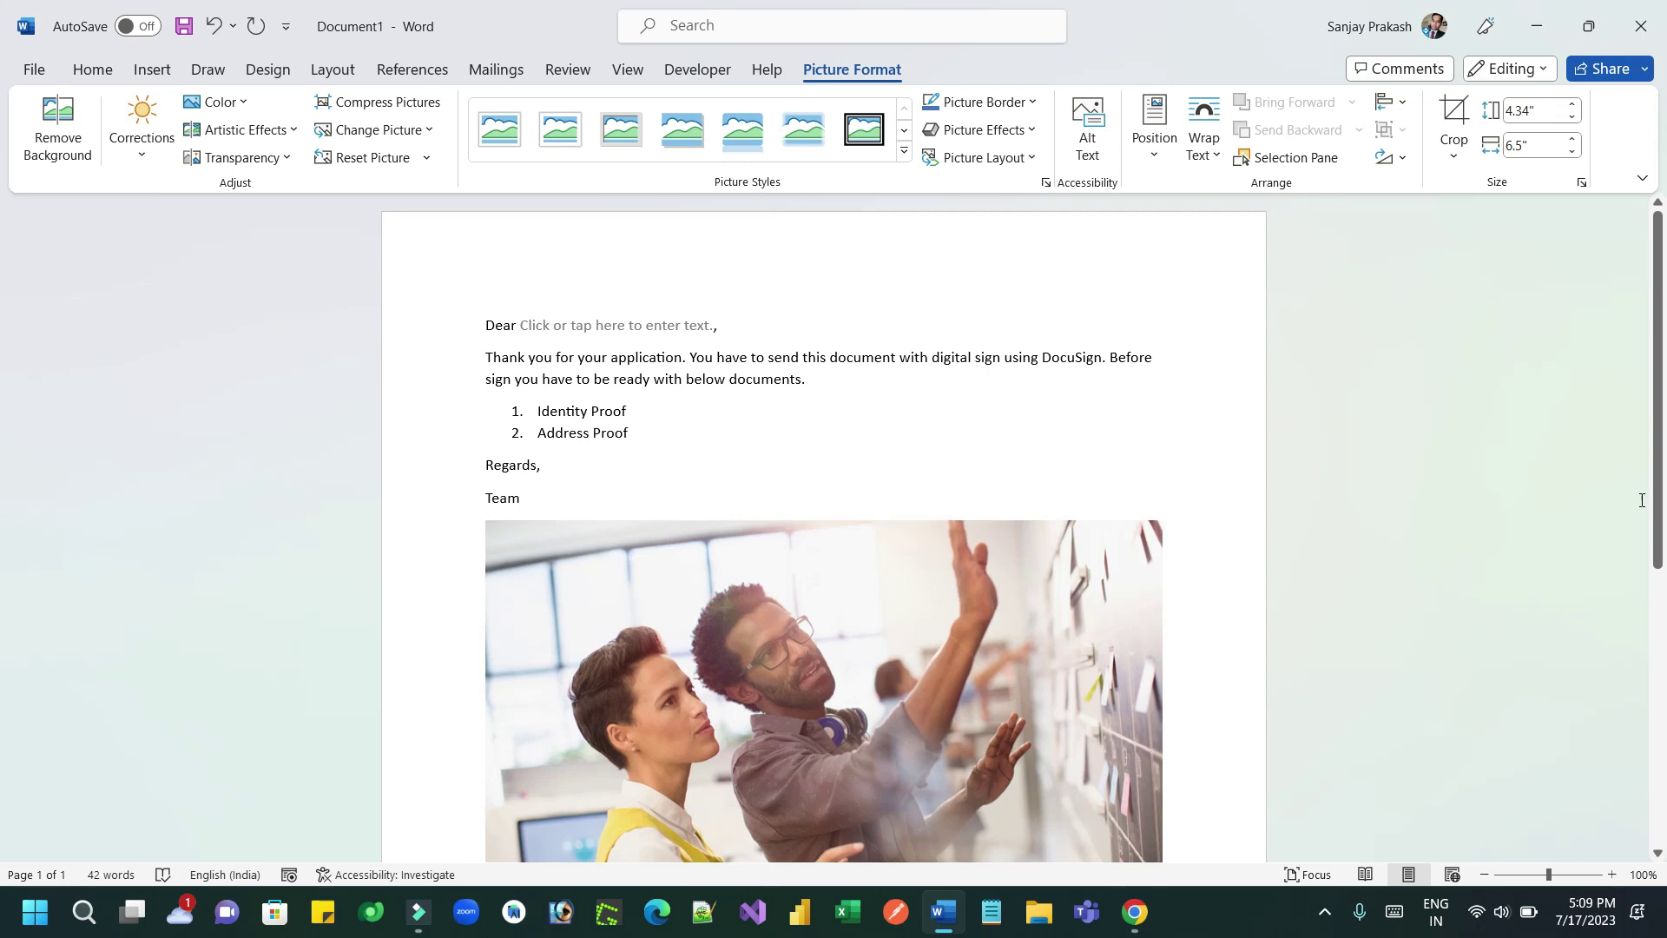
{"action": "scroll", "coordinate": [1642, 501], "scroll_direction": "down", "scroll_amount": 5}
{"action": "left_click", "coordinate": [1114, 700]}
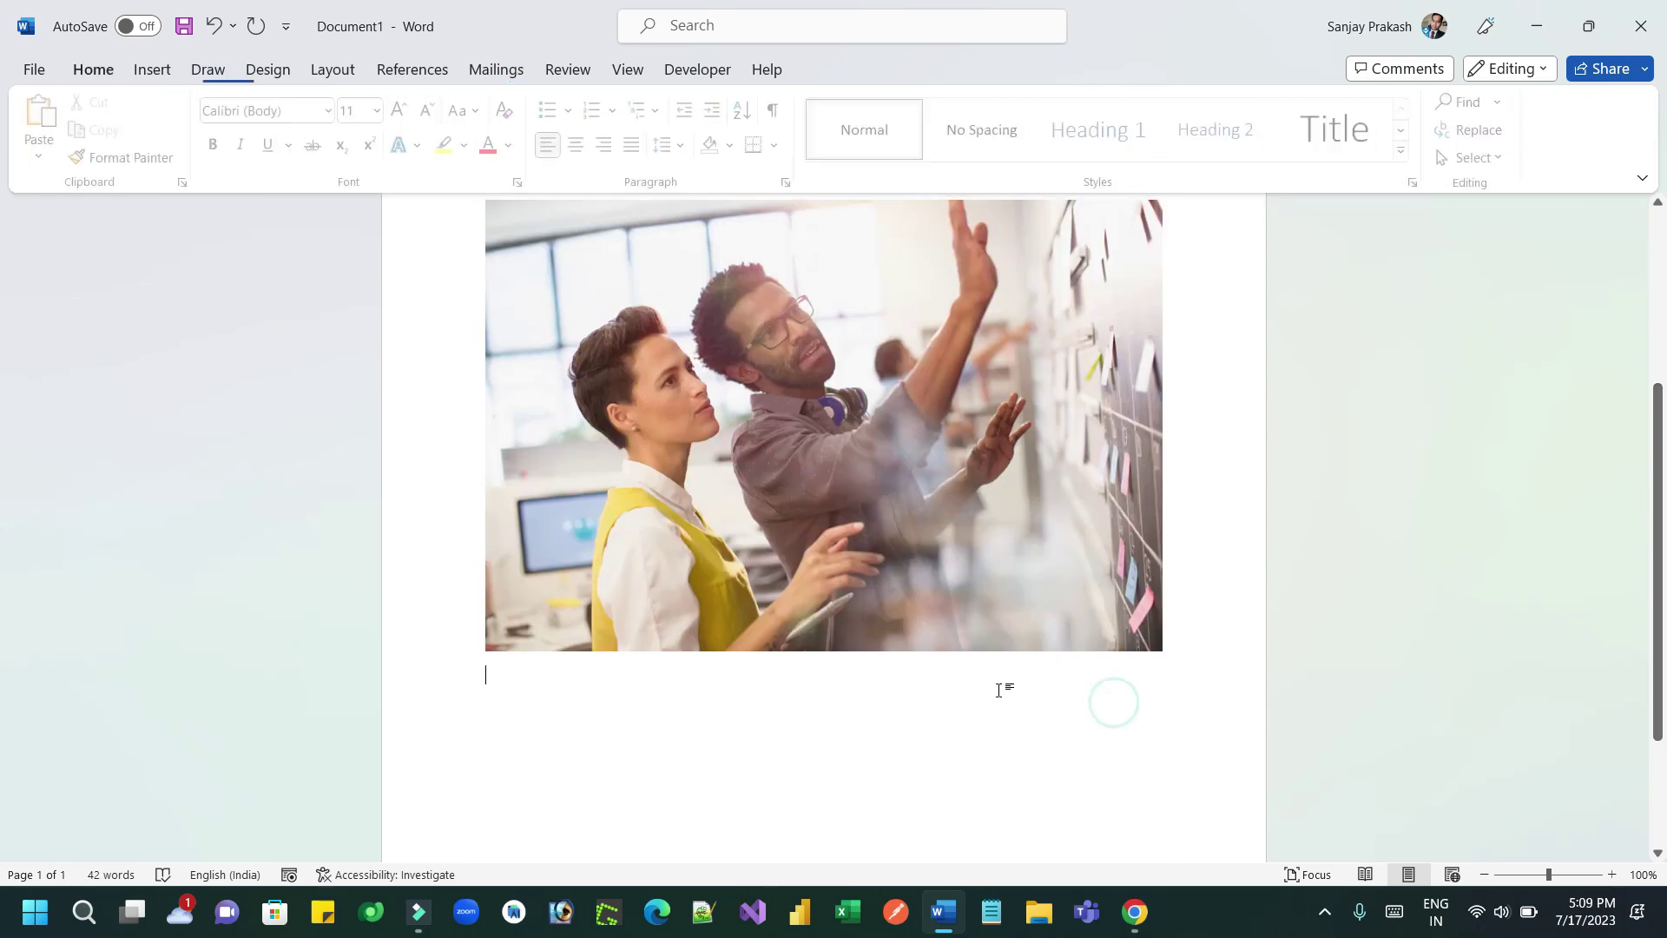
Add a page break, type 'Declaration:' and 'You agree with all our terms.' on page 2, then save
{"action": "left_click", "coordinate": [153, 69]}
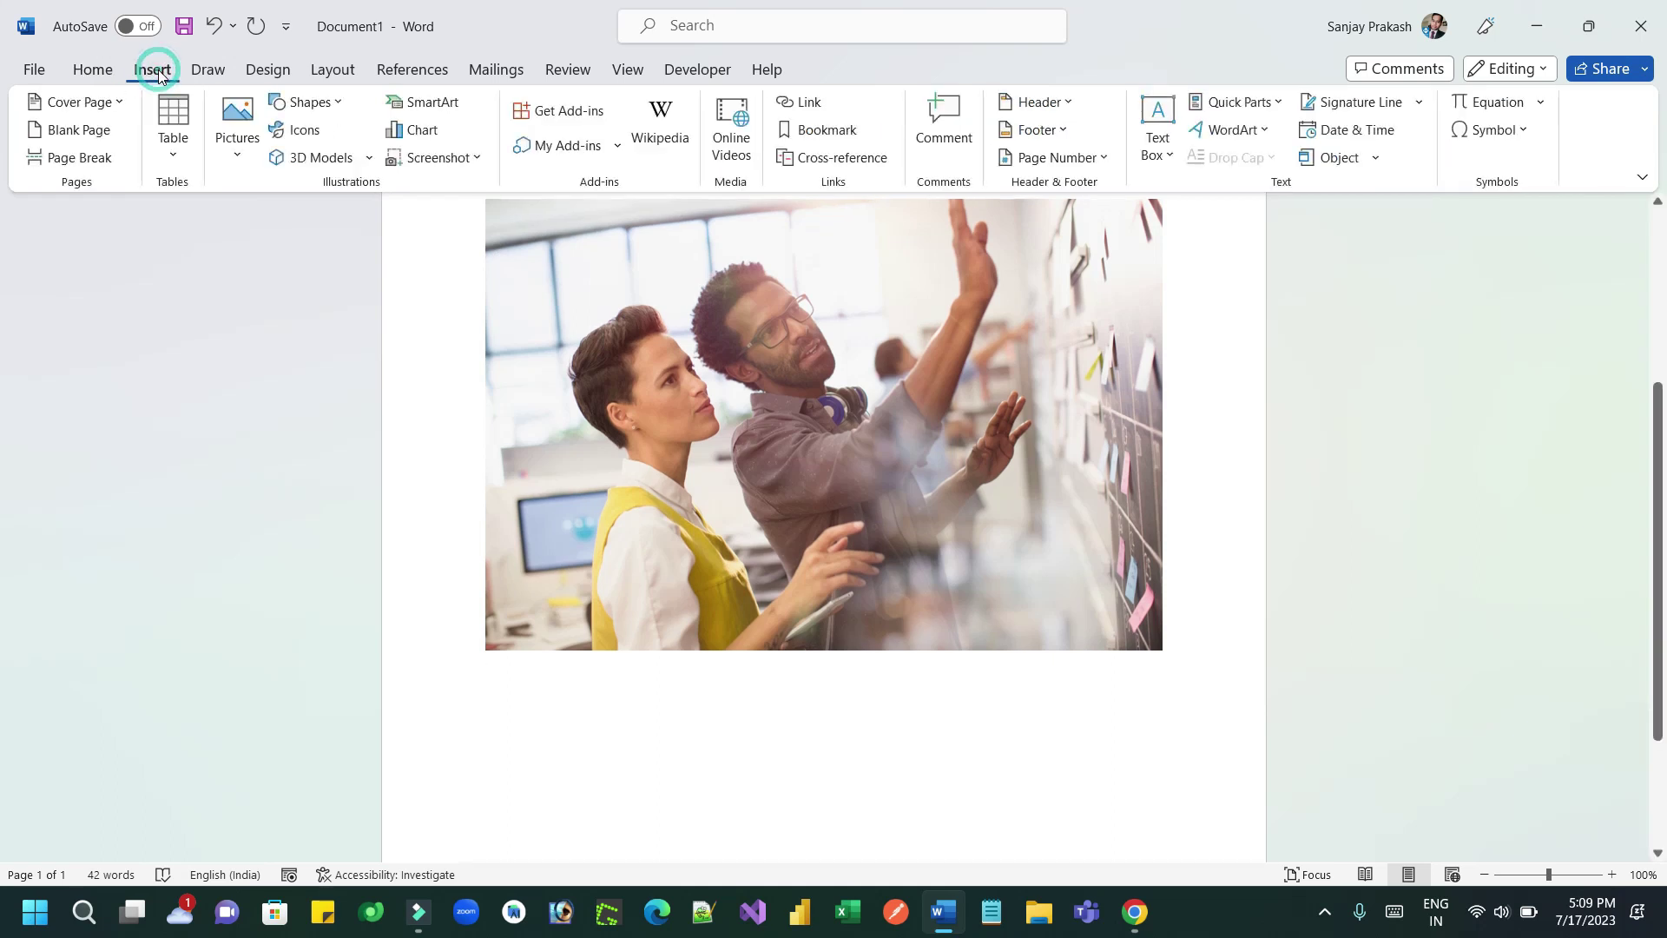
{"action": "left_click", "coordinate": [80, 157]}
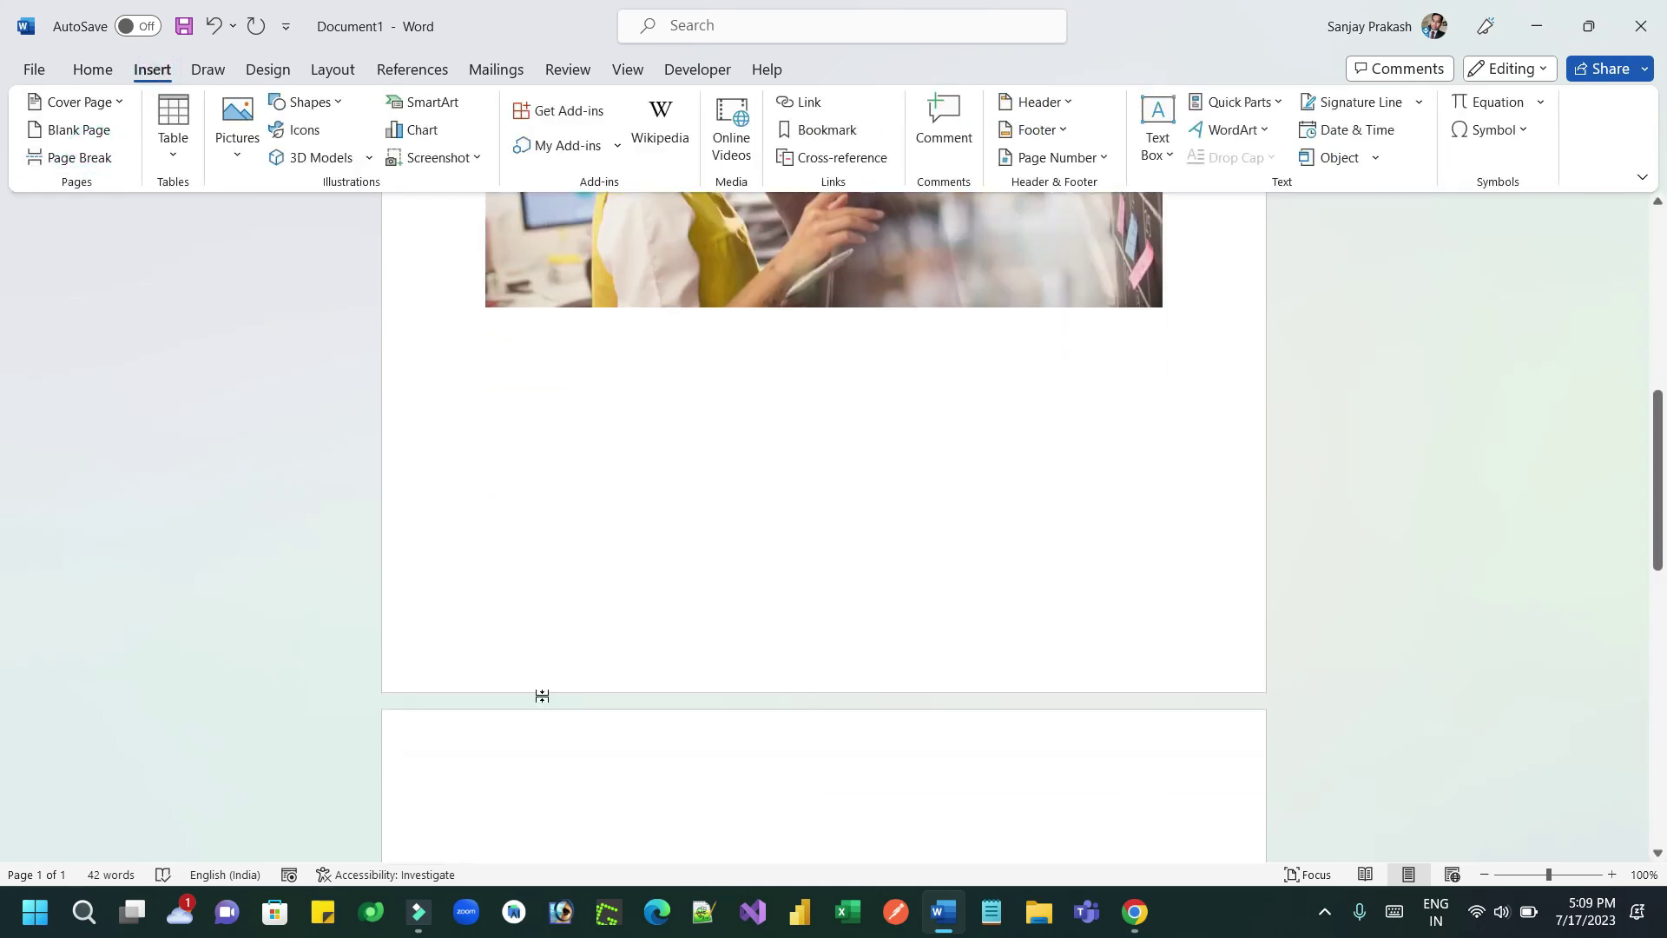
{"action": "type", "text": "Declaration:"}
{"action": "key", "text": "Return"}
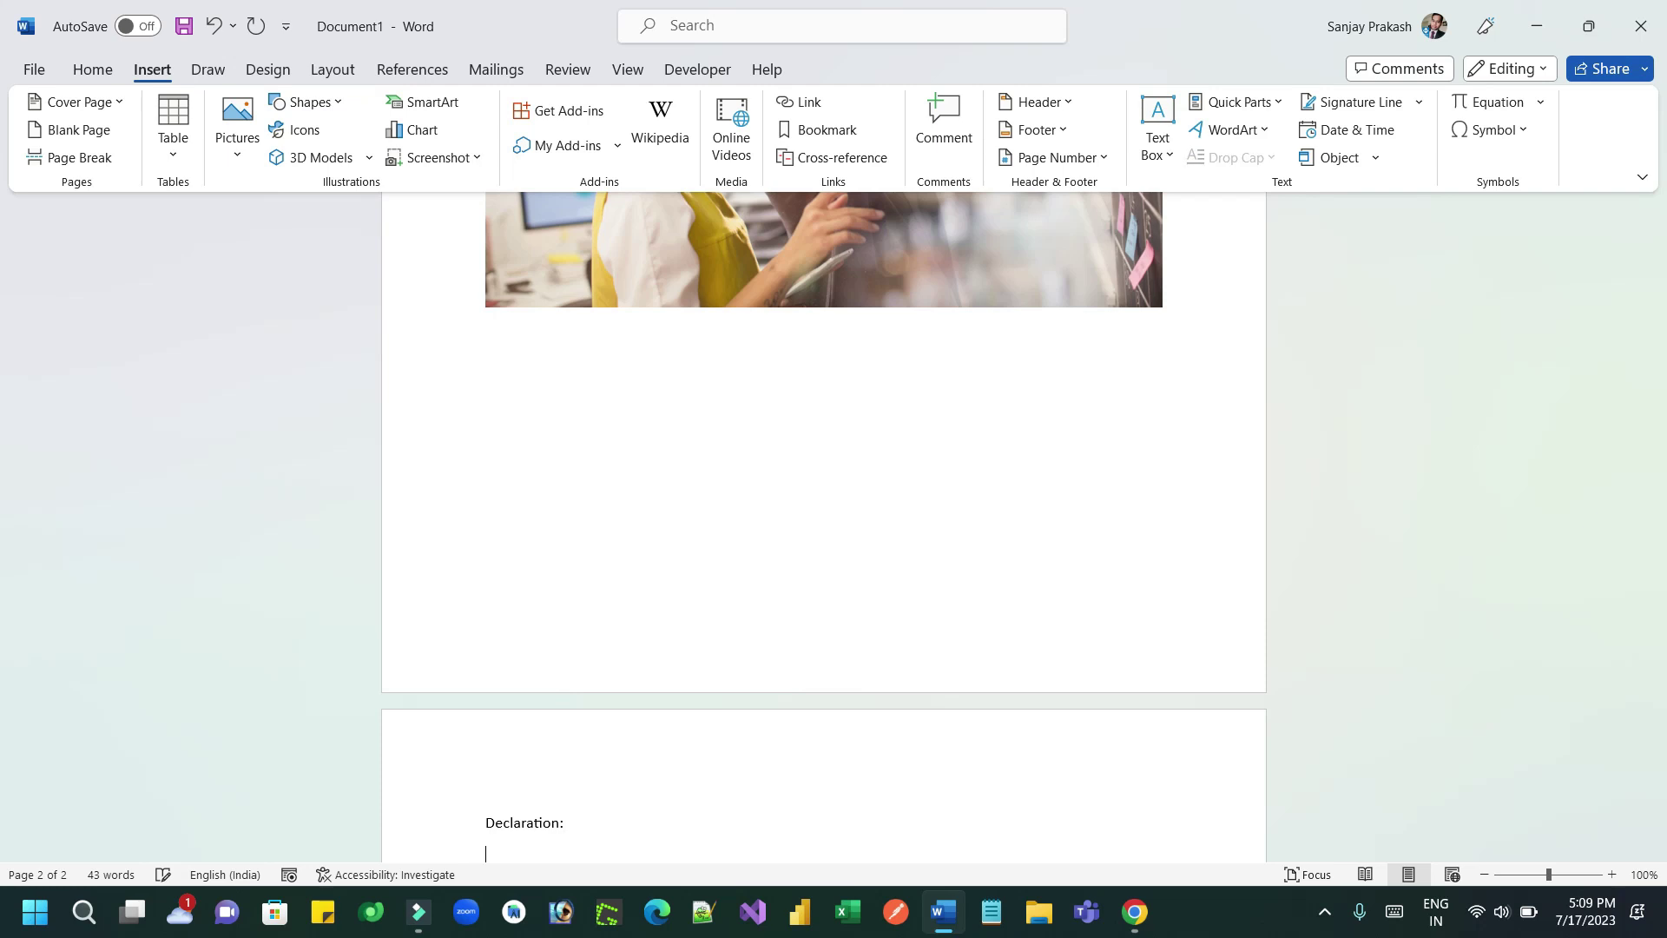
{"action": "type", "text": "You agree with all our terms."}
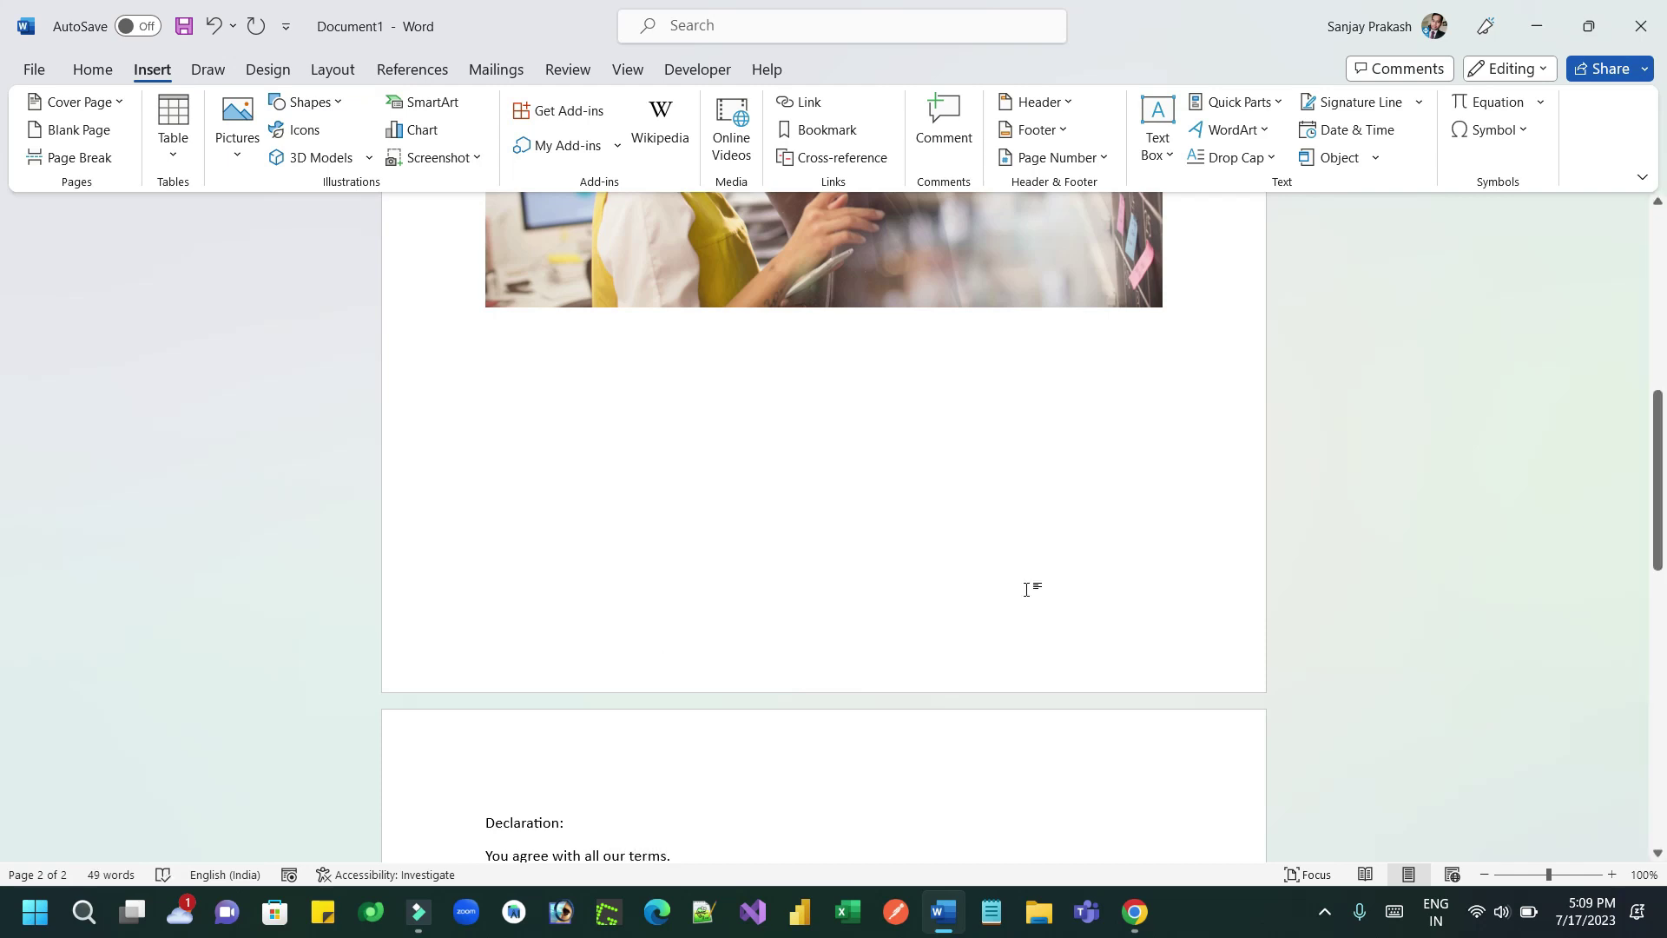
{"action": "scroll", "coordinate": [1031, 585], "scroll_direction": "down", "scroll_amount": 1}
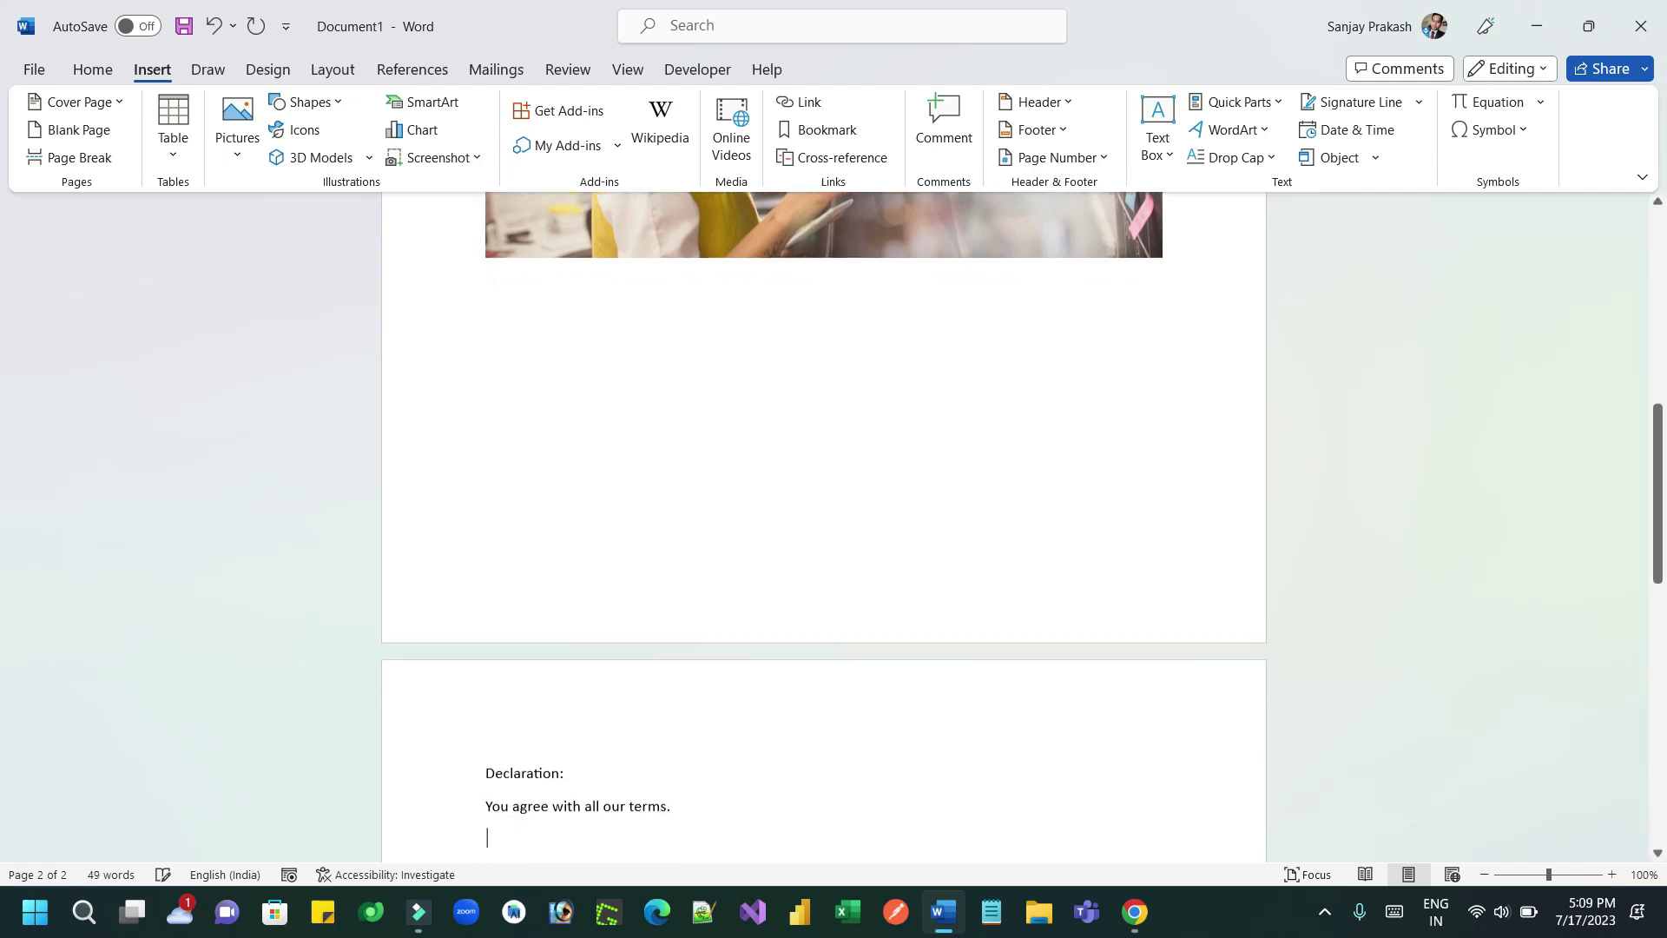
{"action": "key", "text": "ctrl+s"}
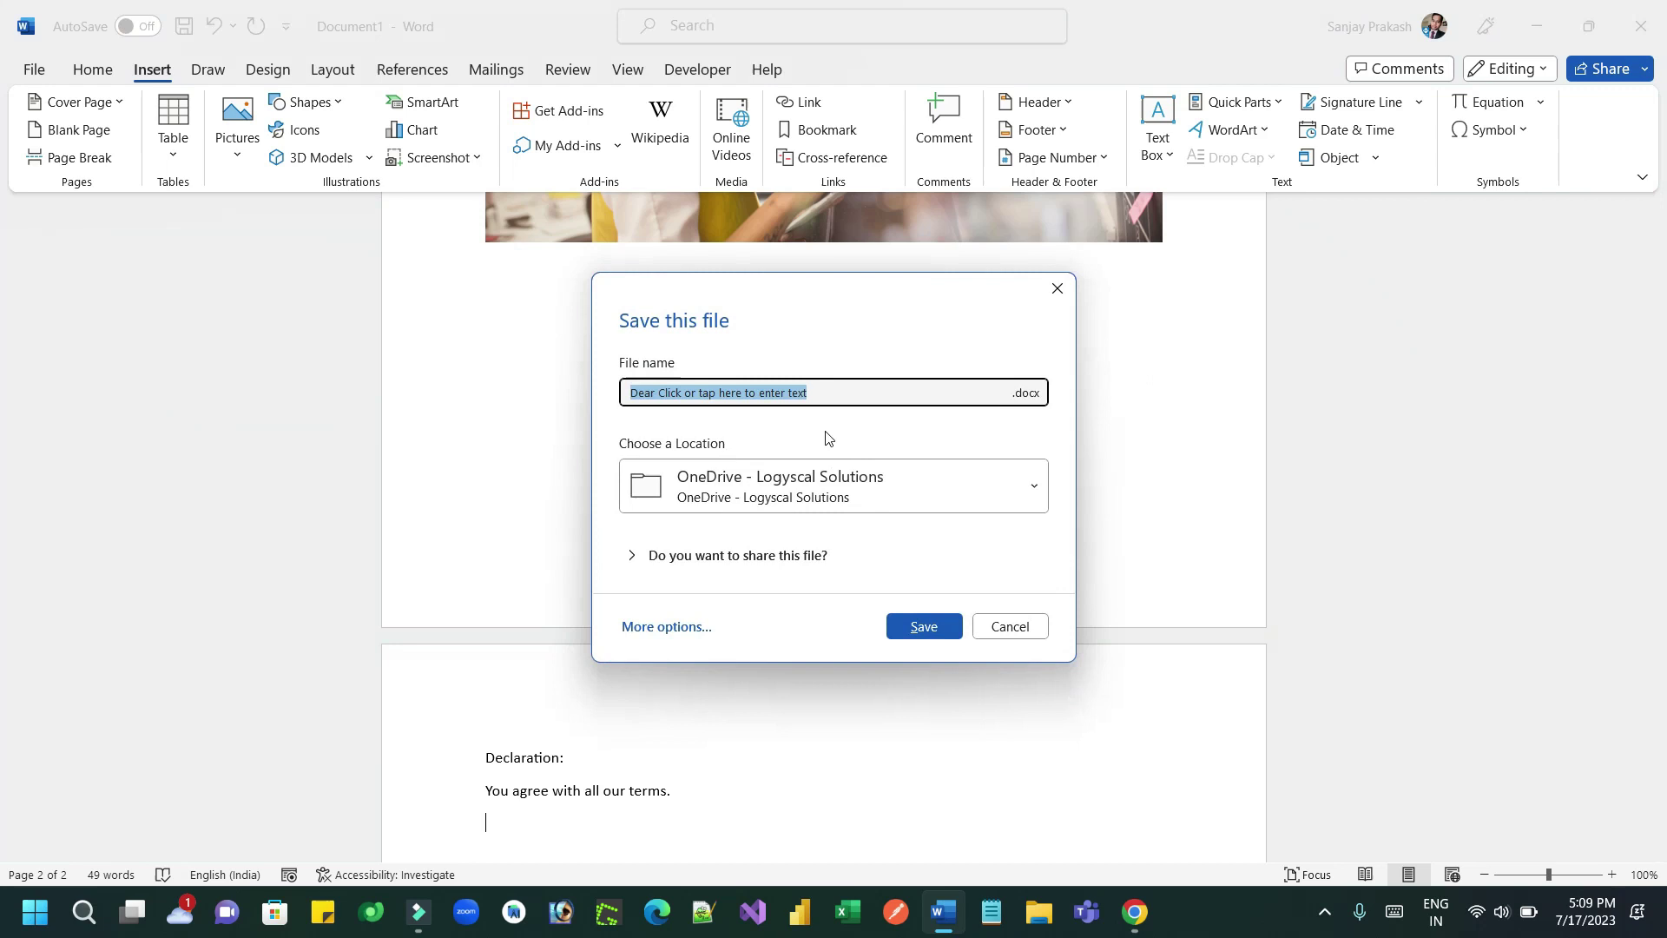
Save the letter to the Desktop as DocSignTemplt, then begin a file upload to SharePoint Documents
{"action": "left_click", "coordinate": [653, 628]}
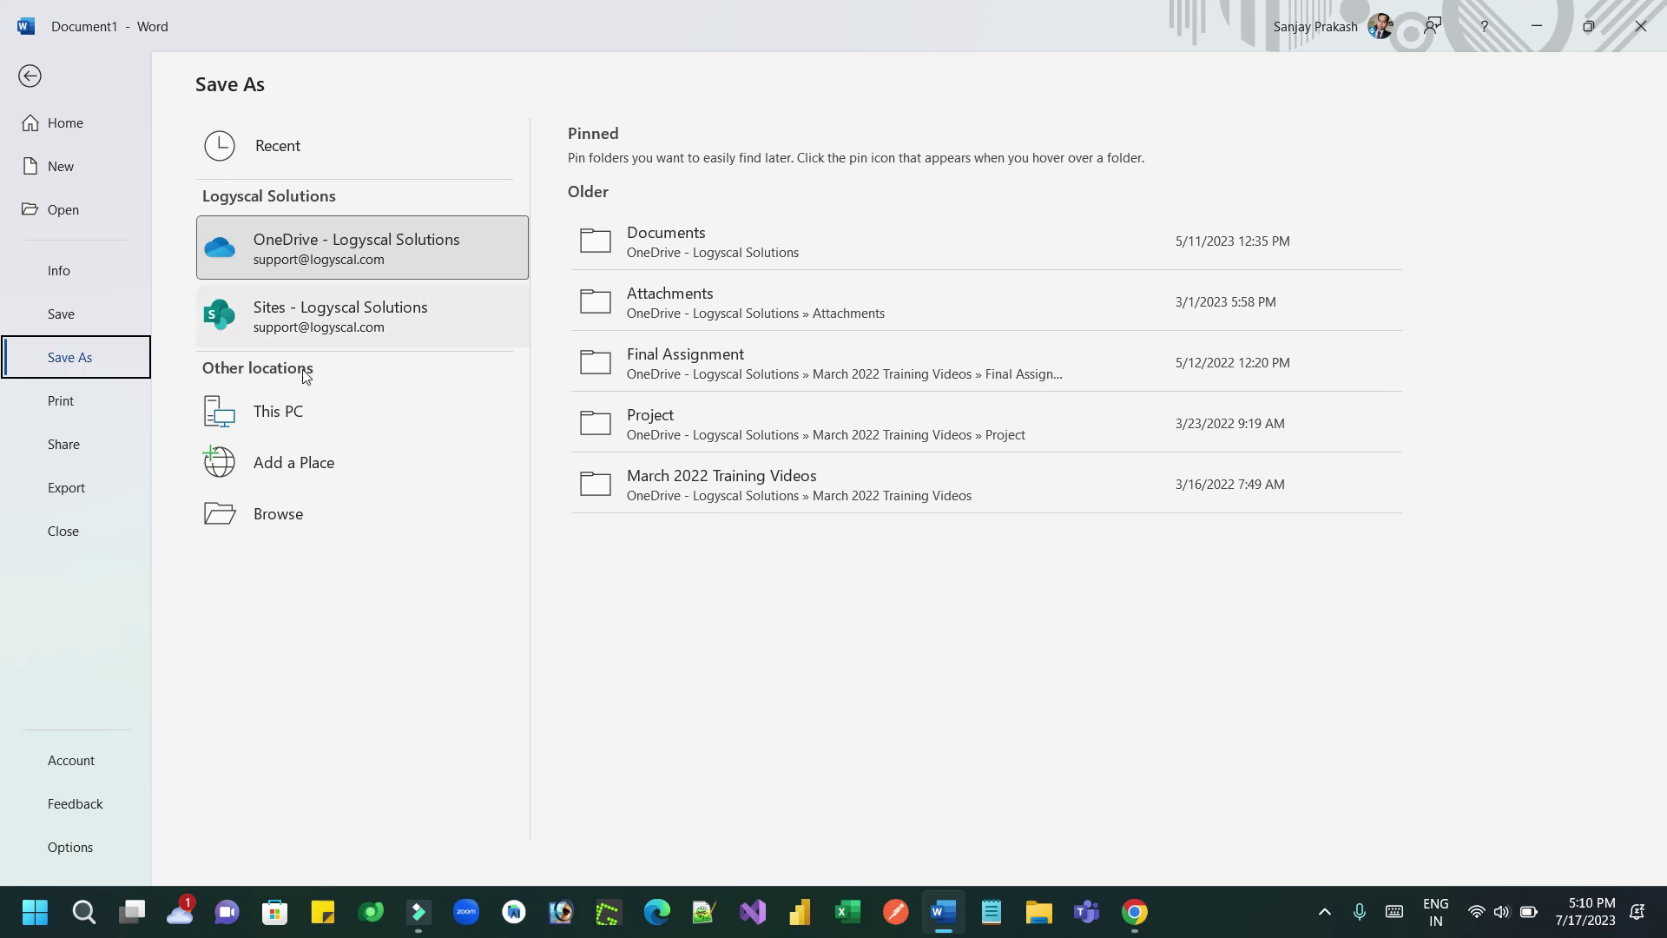
{"action": "left_click", "coordinate": [294, 513]}
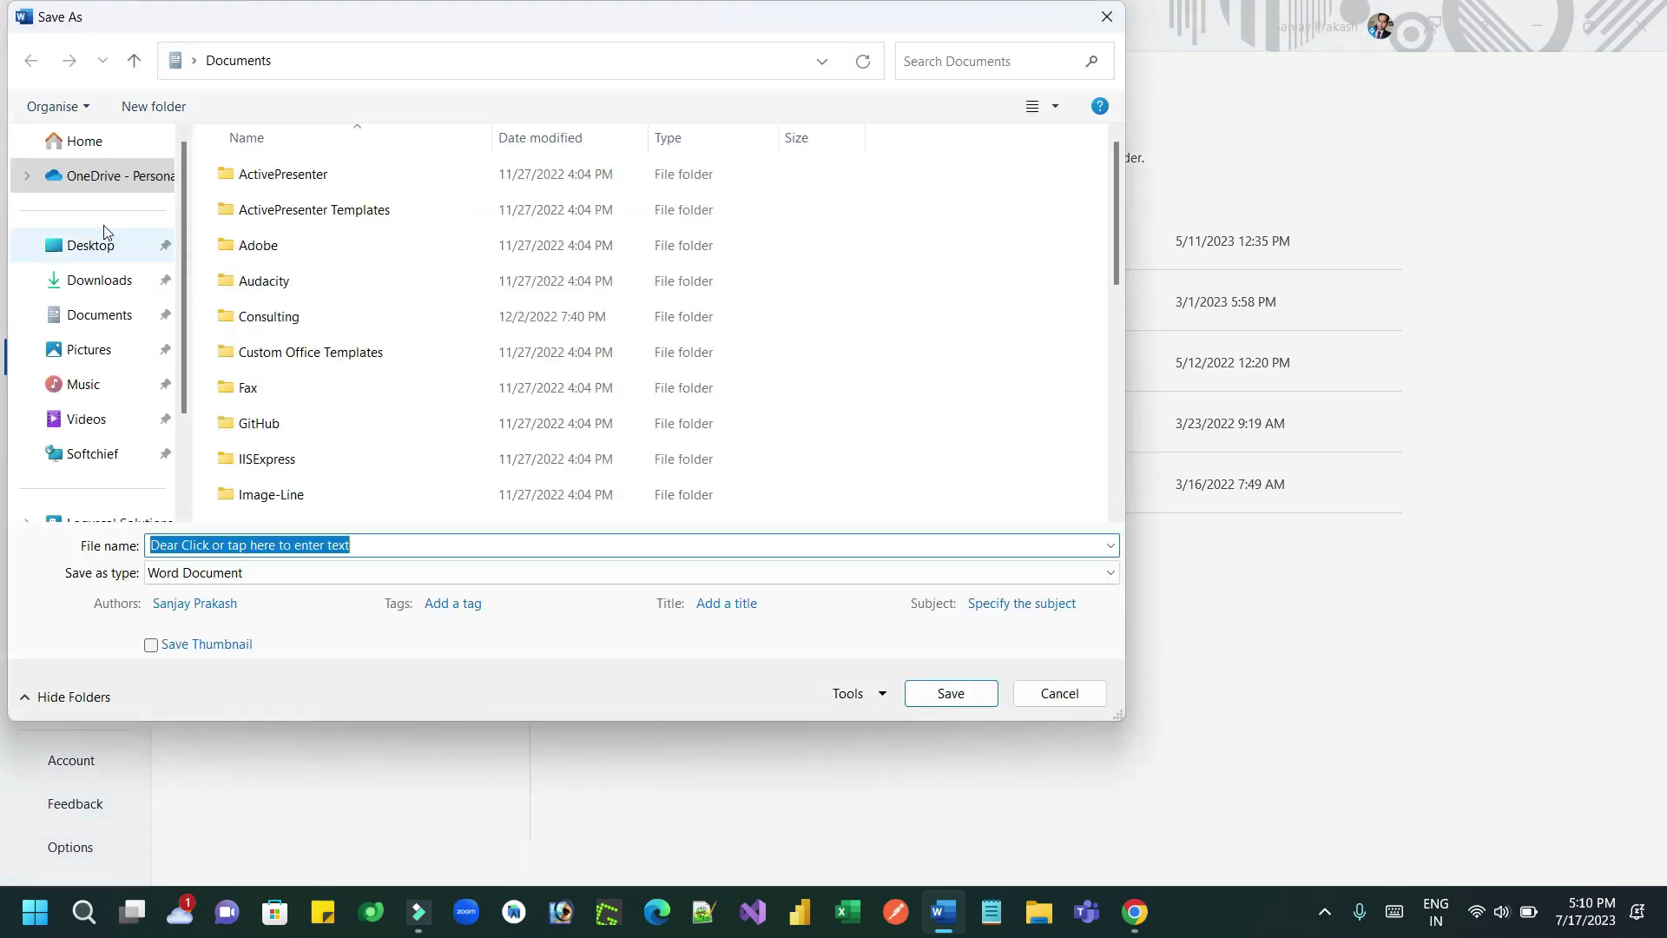
{"action": "left_click", "coordinate": [83, 246]}
{"action": "left_click", "coordinate": [340, 547]}
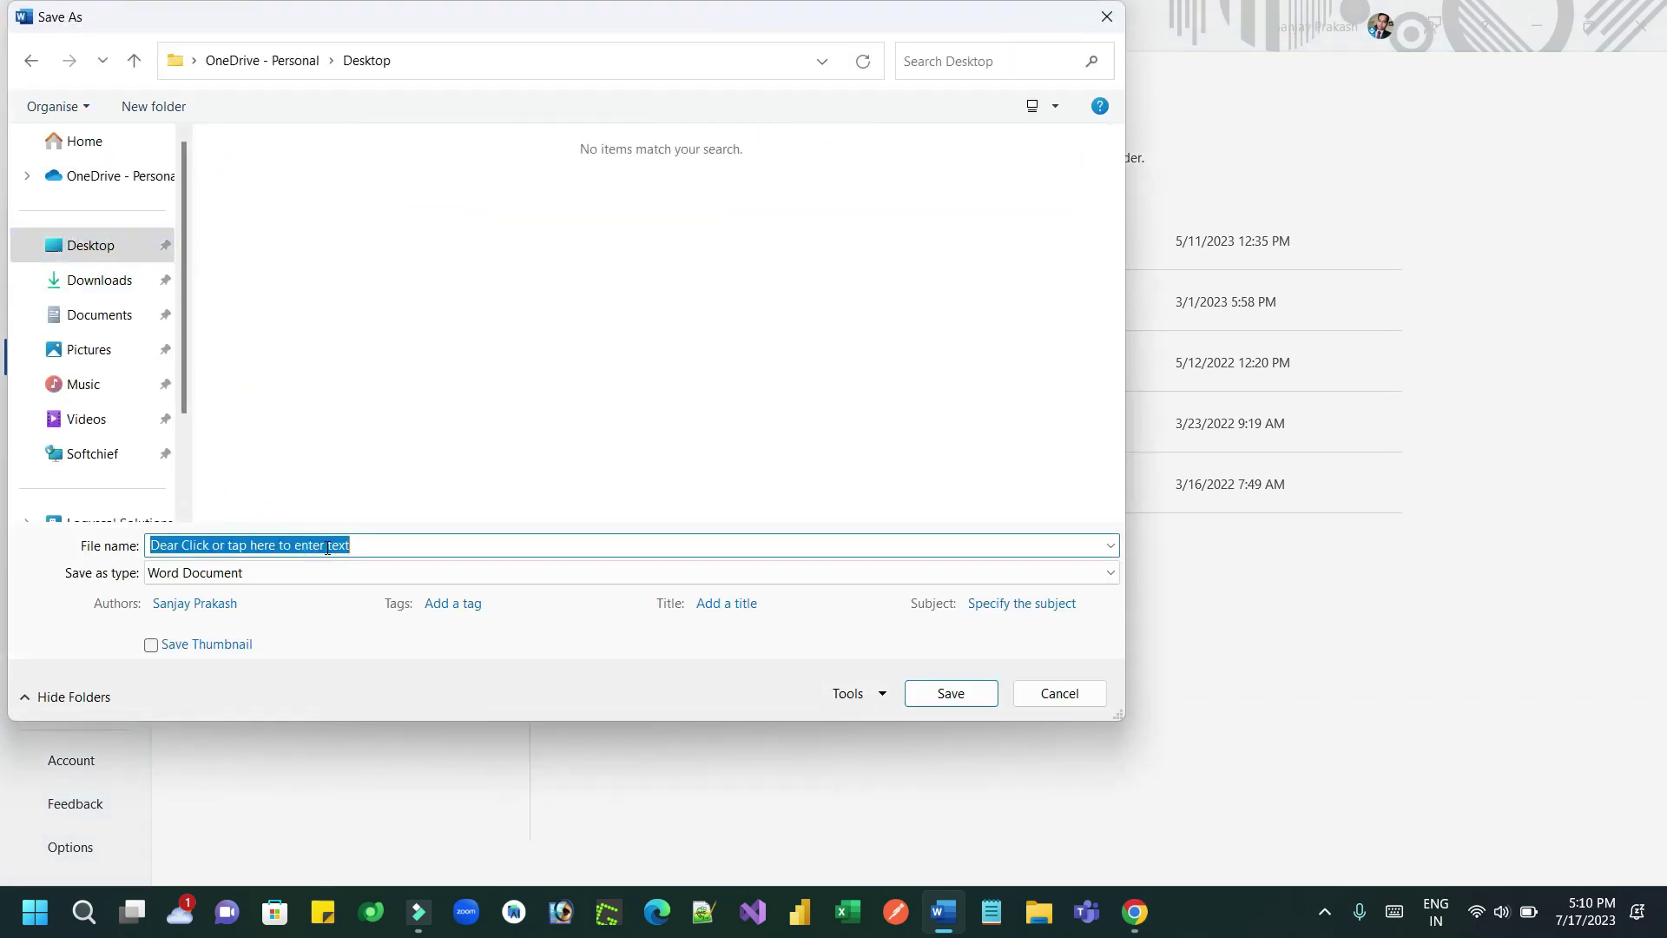
{"action": "type", "text": "DocSignR"}
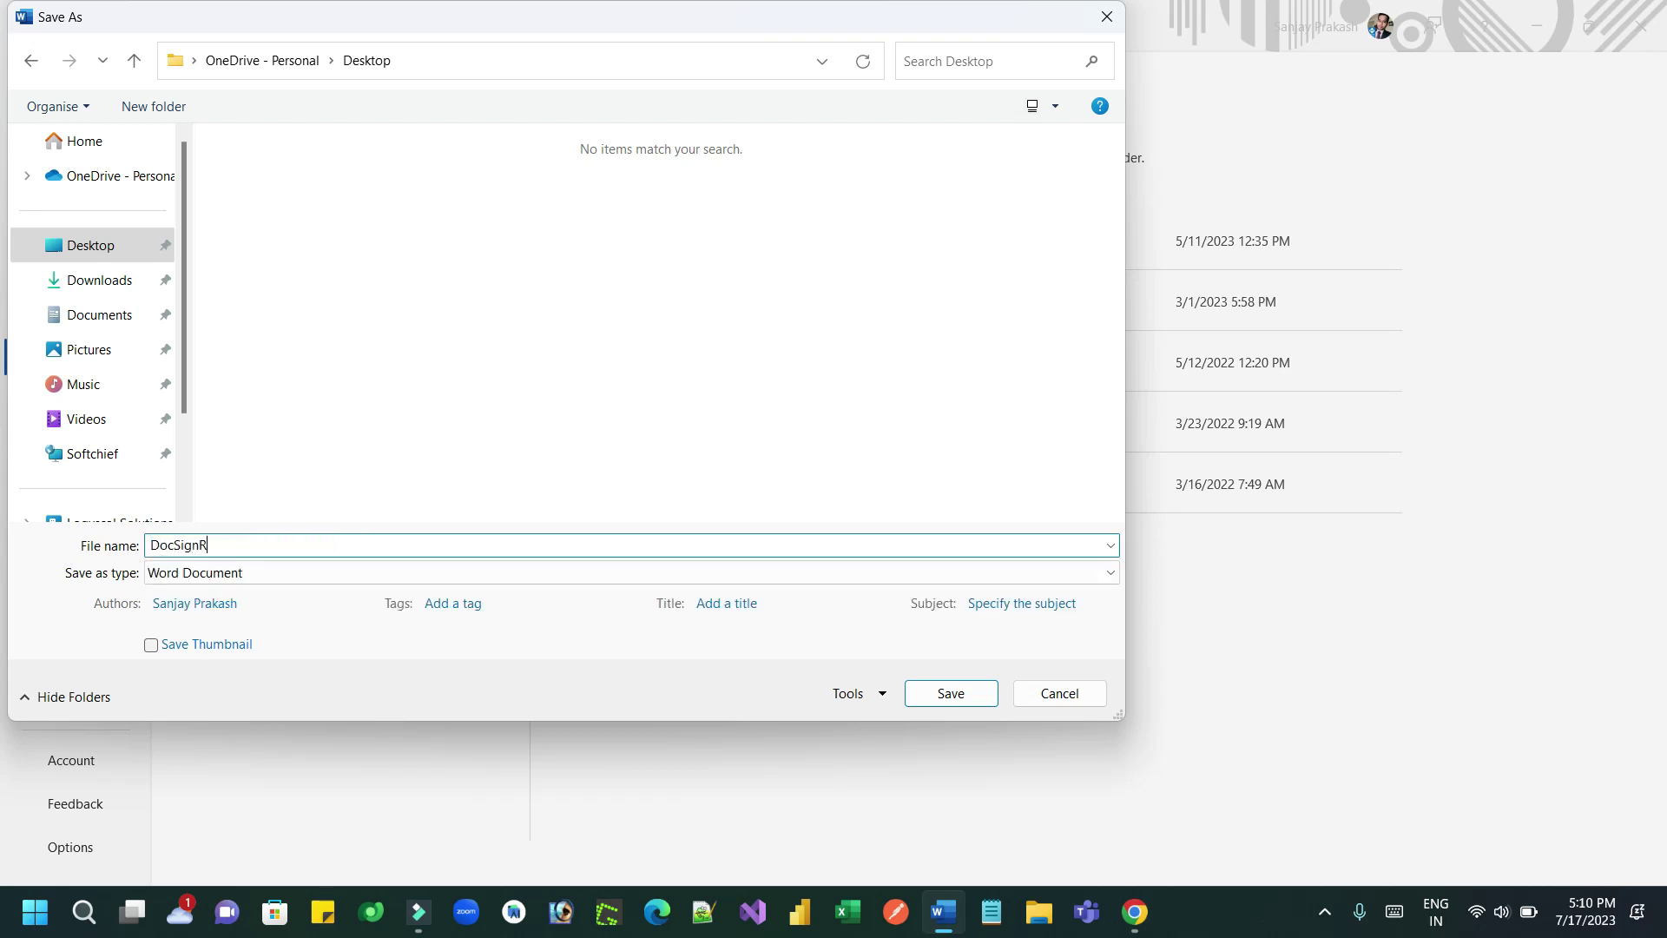
{"action": "key", "text": "BackSpace"}
{"action": "key", "text": "BackSpace"}
{"action": "type", "text": "Temp"}
{"action": "double_click", "coordinate": [327, 547]}
{"action": "left_click", "coordinate": [327, 547]}
{"action": "left_click", "coordinate": [931, 697]}
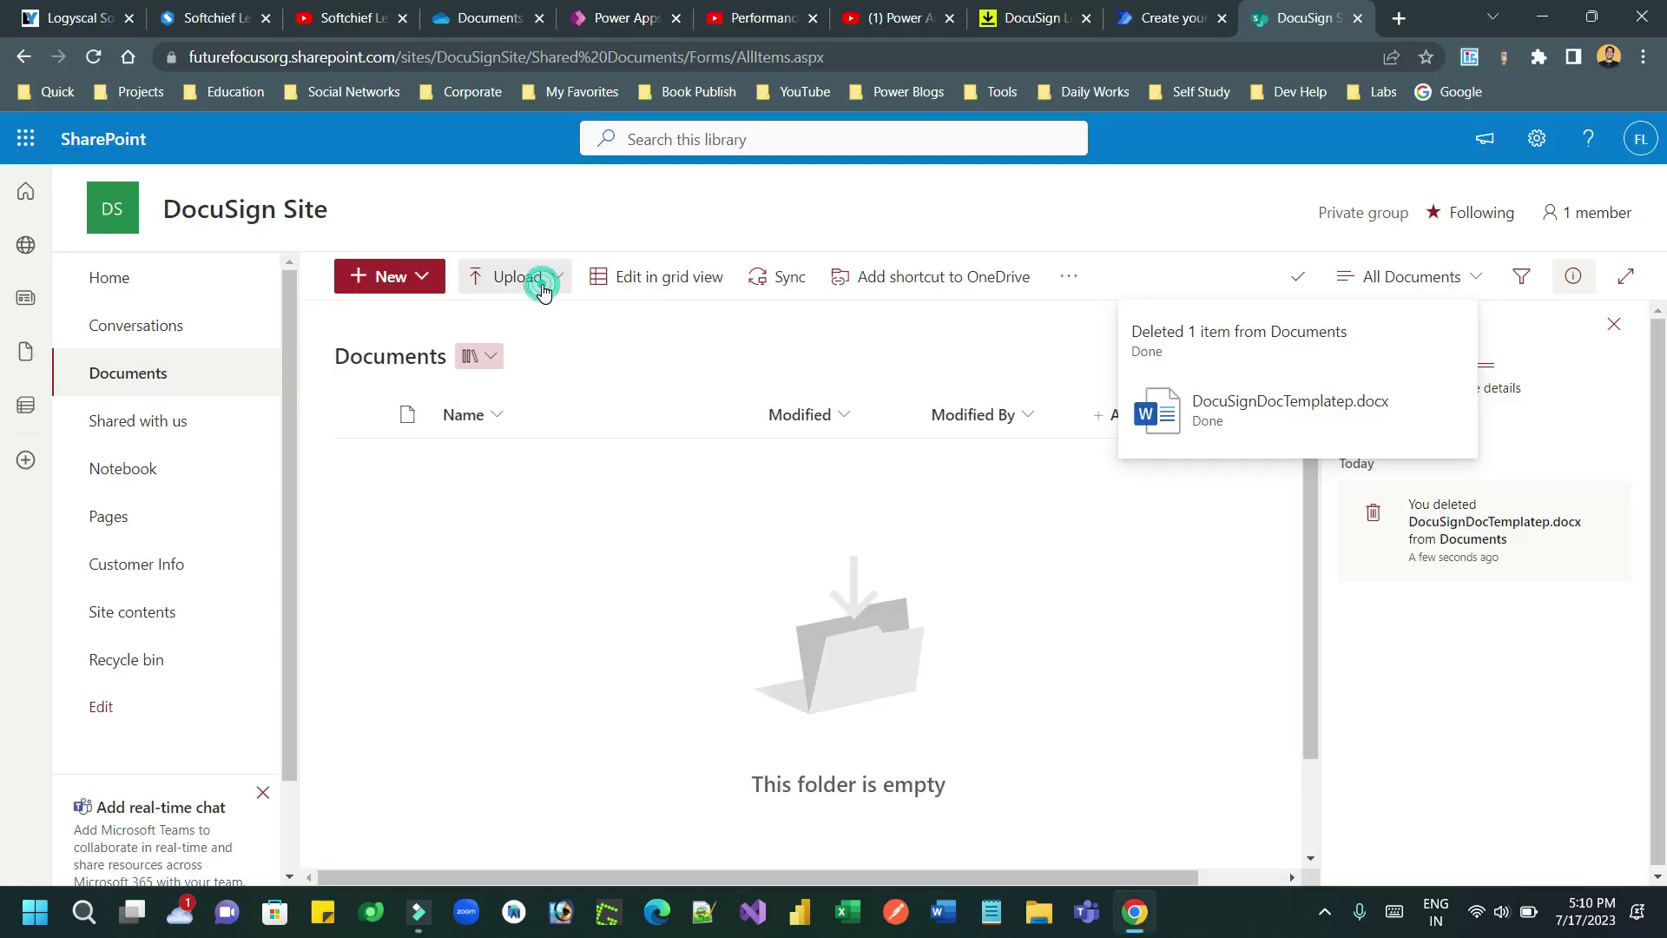
{"action": "left_click", "coordinate": [539, 277]}
{"action": "left_click", "coordinate": [540, 324]}
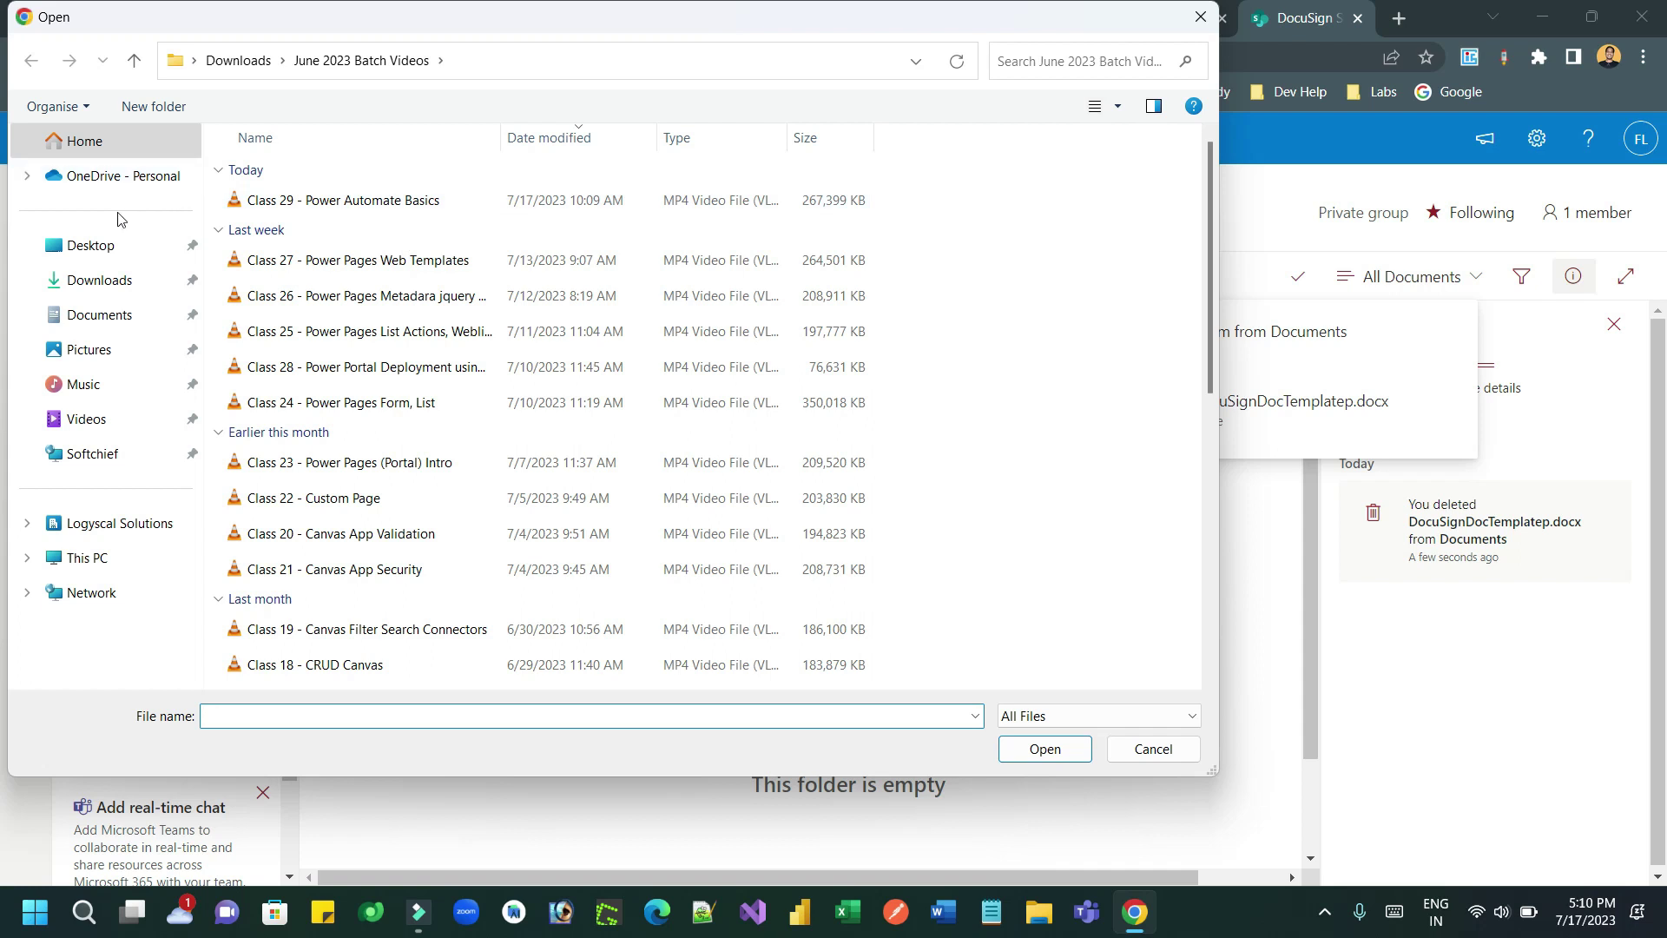
Upload DocSignTemplt from the Desktop into the Documents library and close the details pane
{"action": "left_click", "coordinate": [94, 246]}
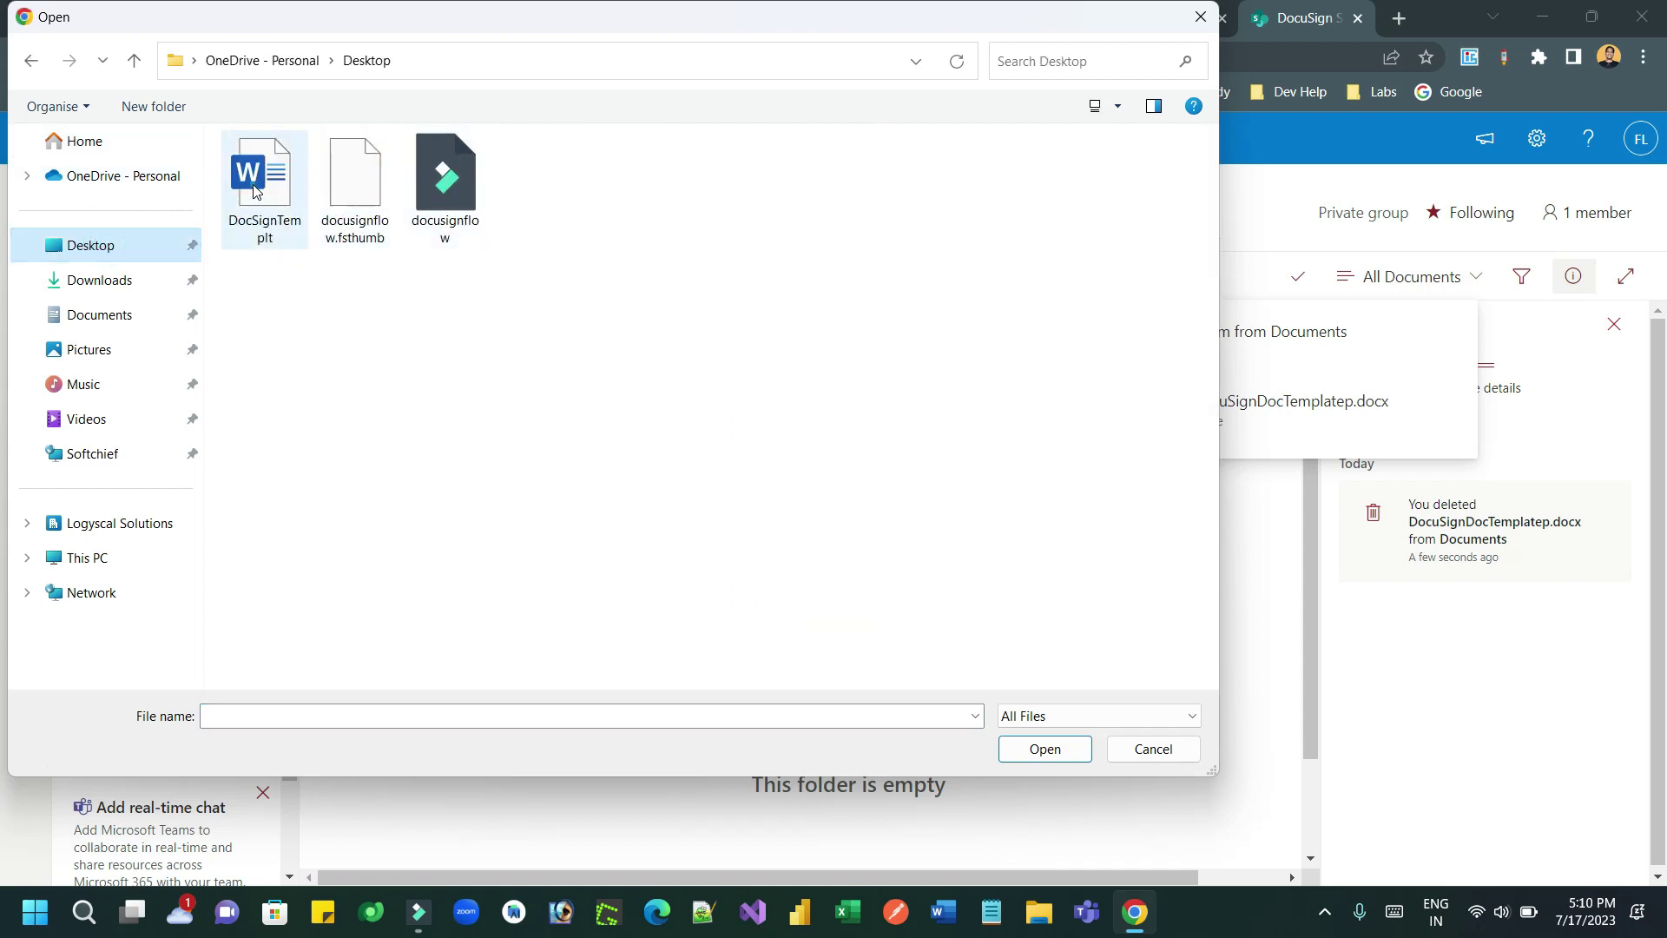
{"action": "double_click", "coordinate": [255, 190]}
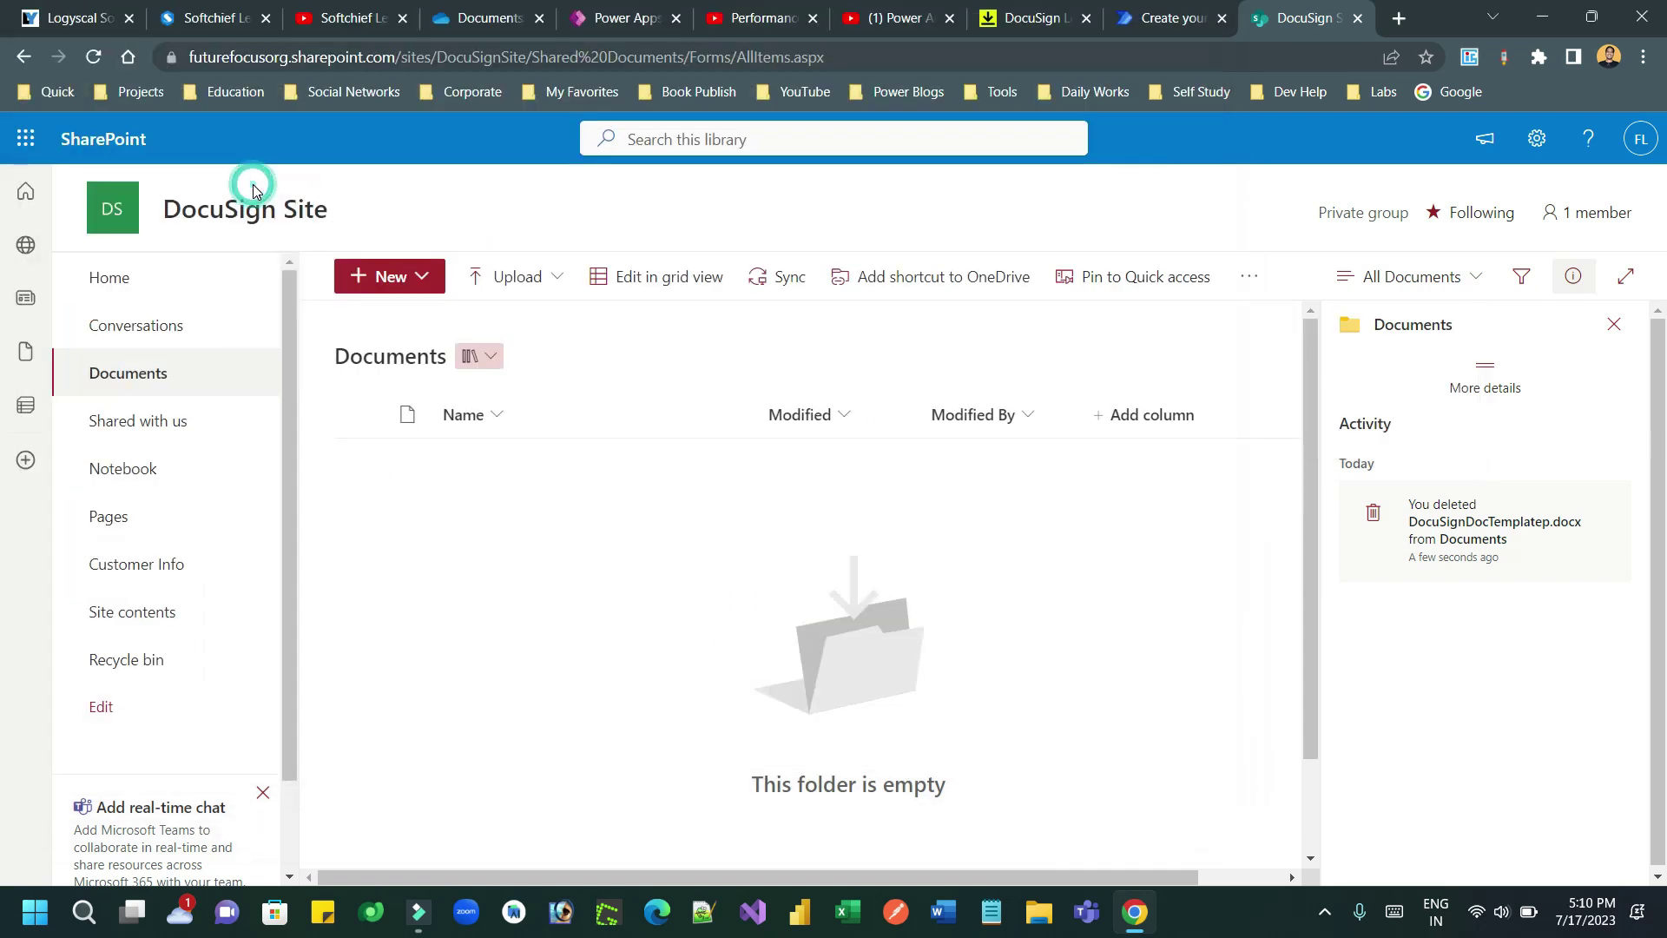
{"action": "left_click", "coordinate": [1614, 330]}
{"action": "left_click", "coordinate": [615, 598]}
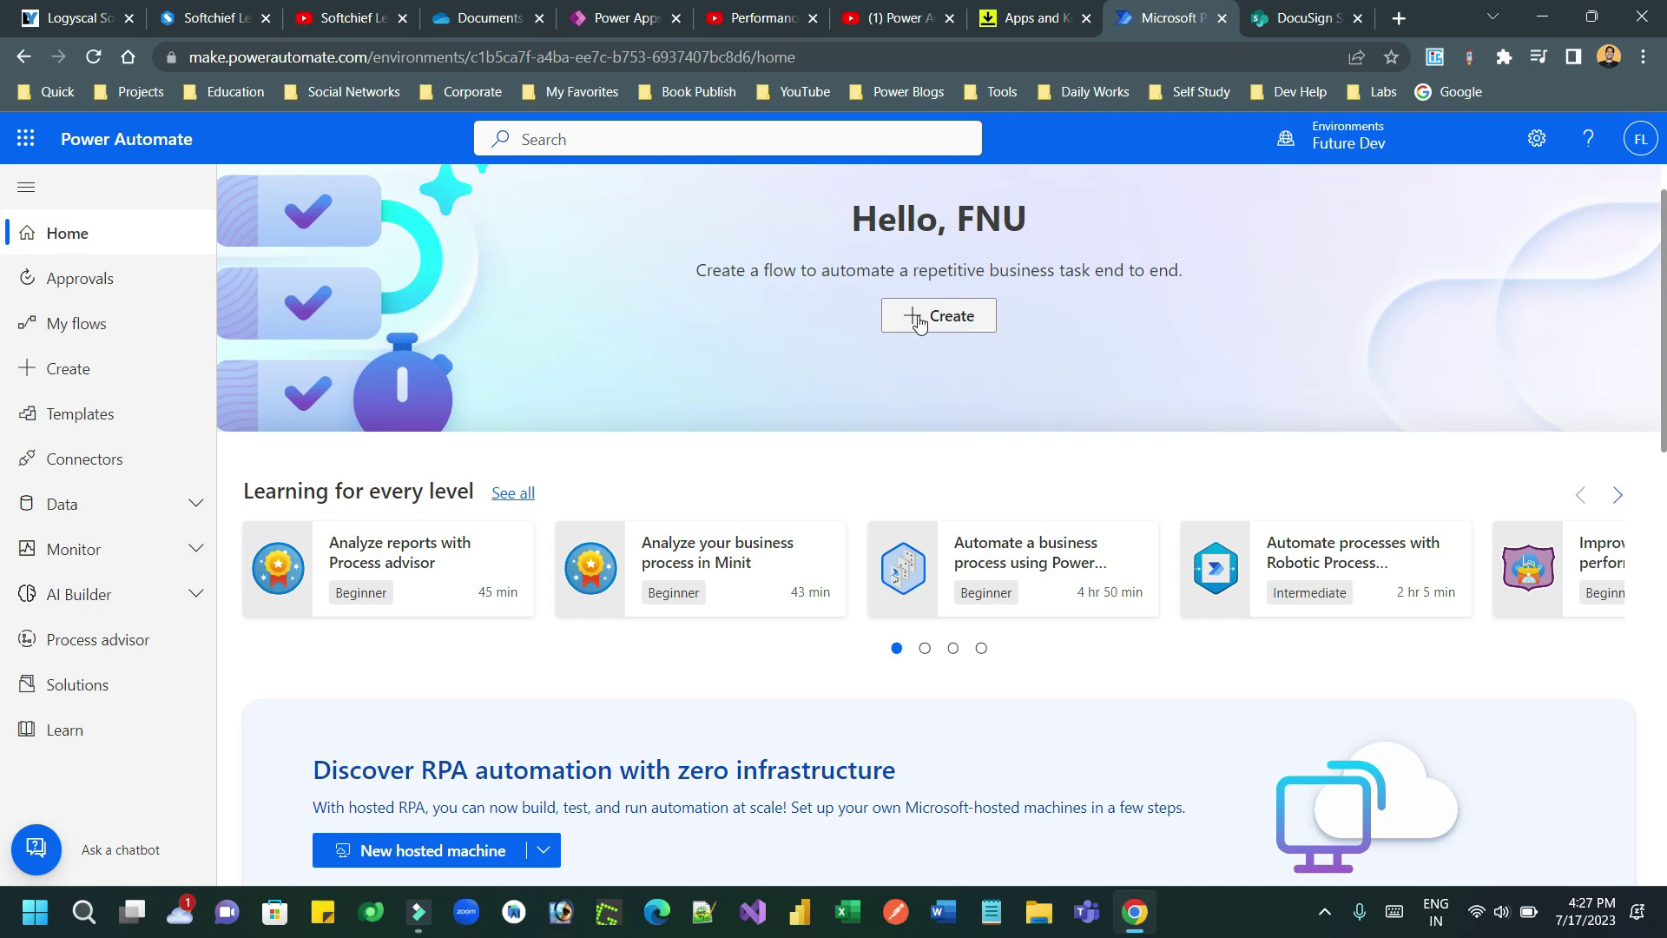
Start a new automated cloud flow named DocSIgnDemo
{"action": "left_click", "coordinate": [919, 318]}
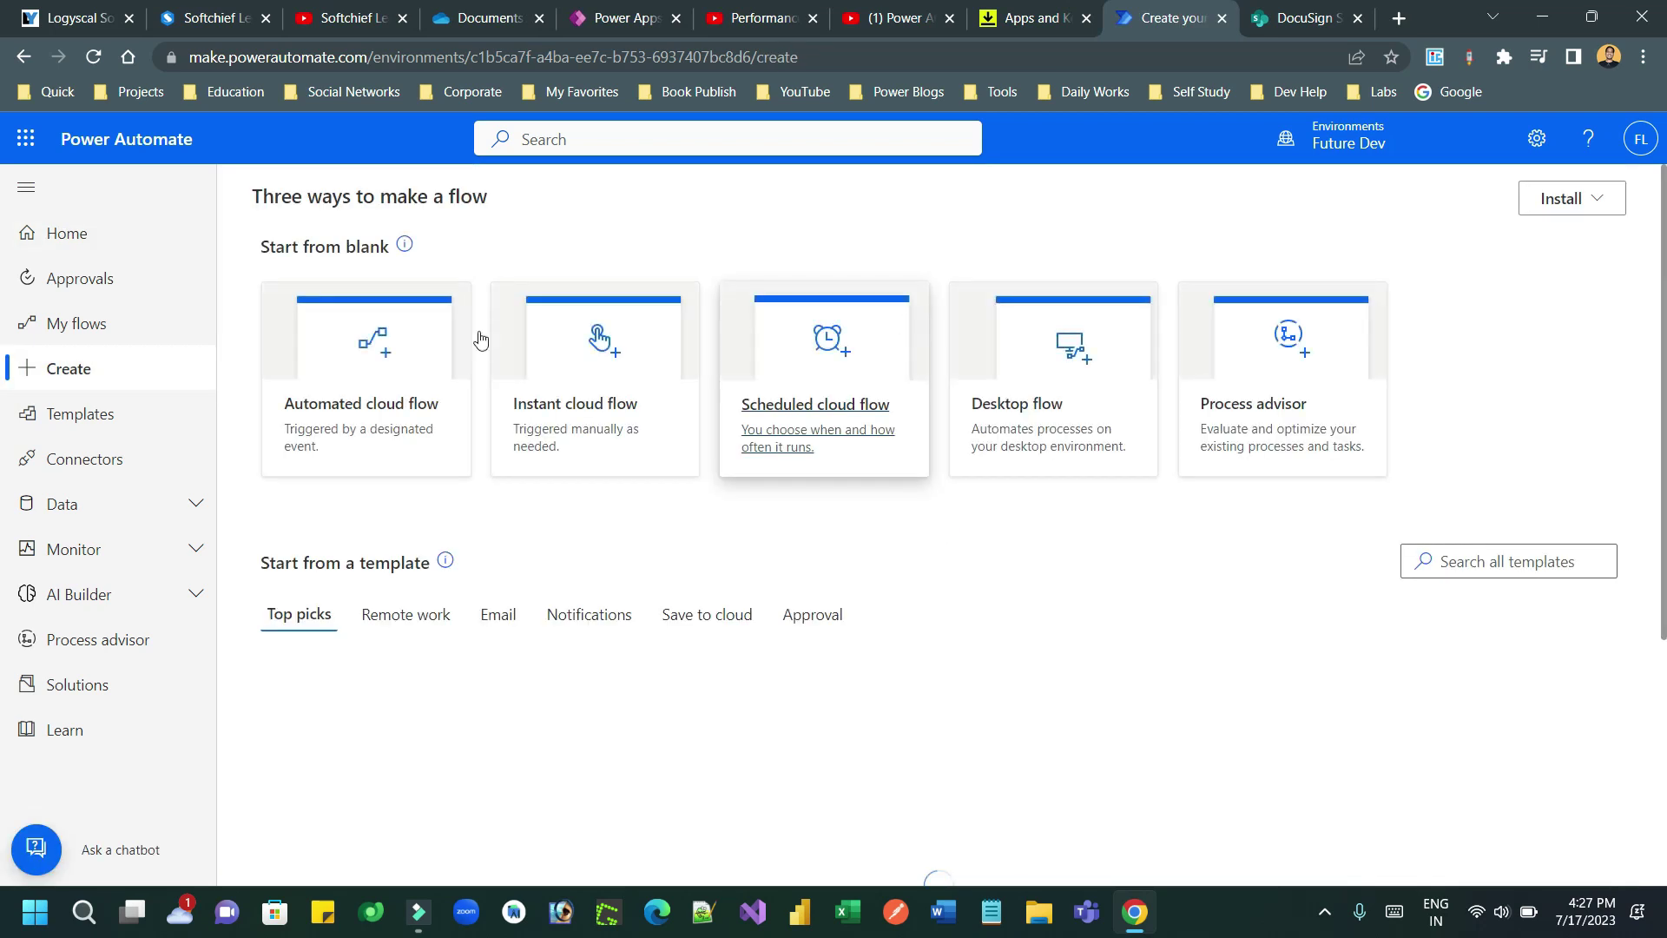
{"action": "left_click", "coordinate": [397, 348]}
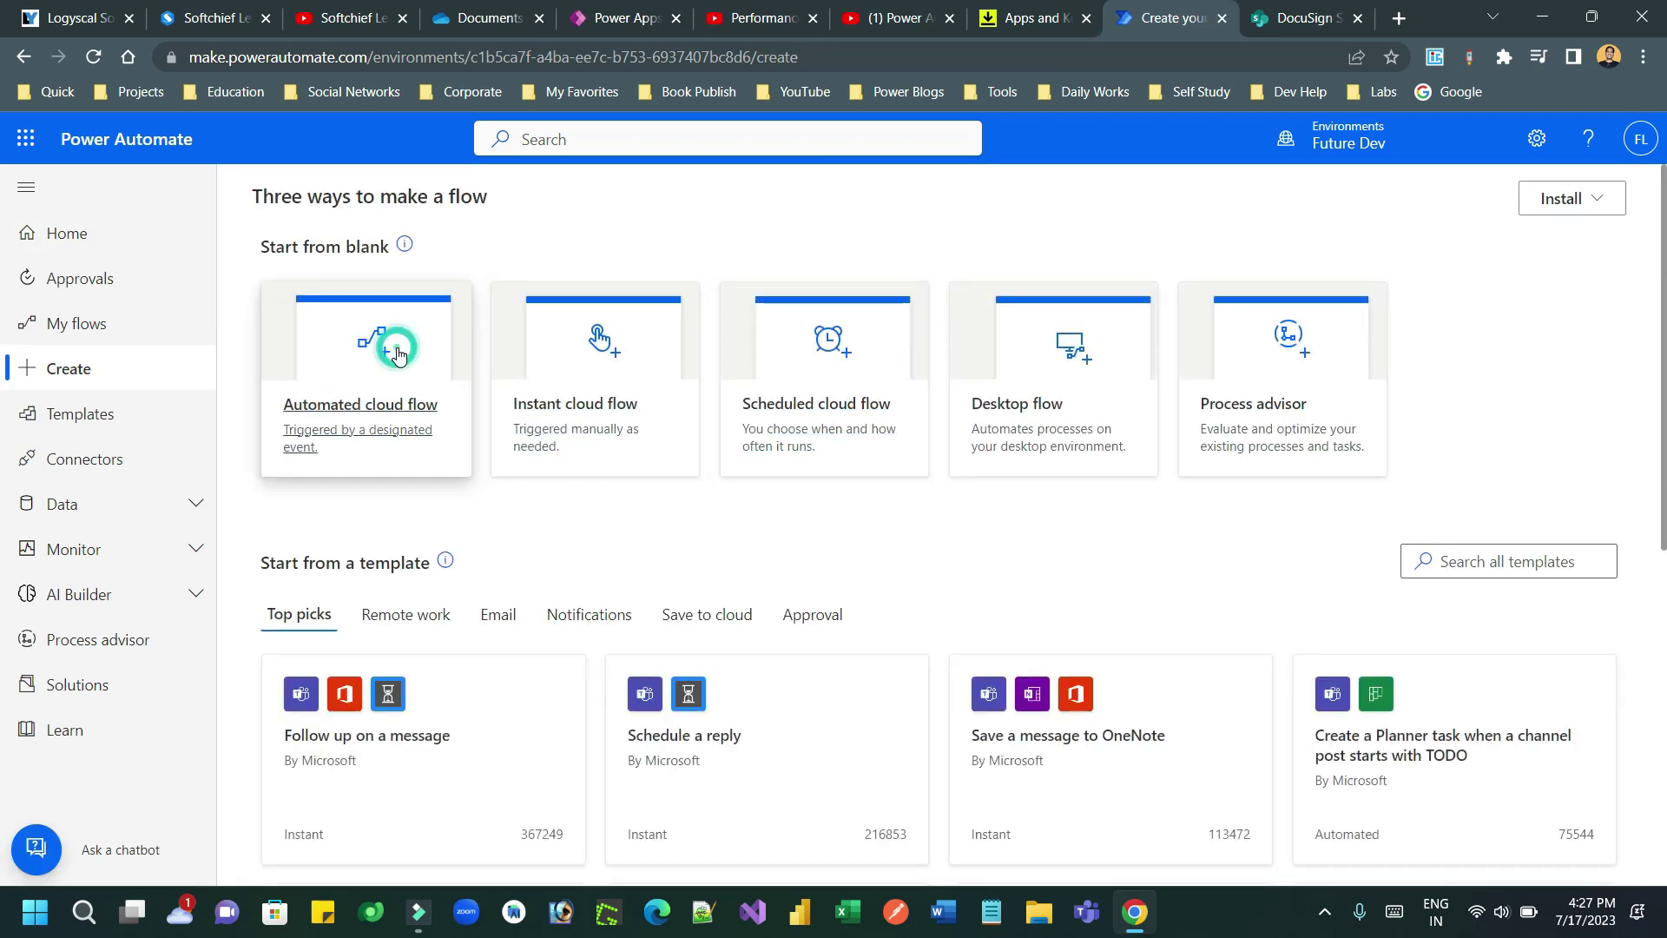
{"action": "left_click", "coordinate": [975, 301]}
{"action": "type", "text": "D"}
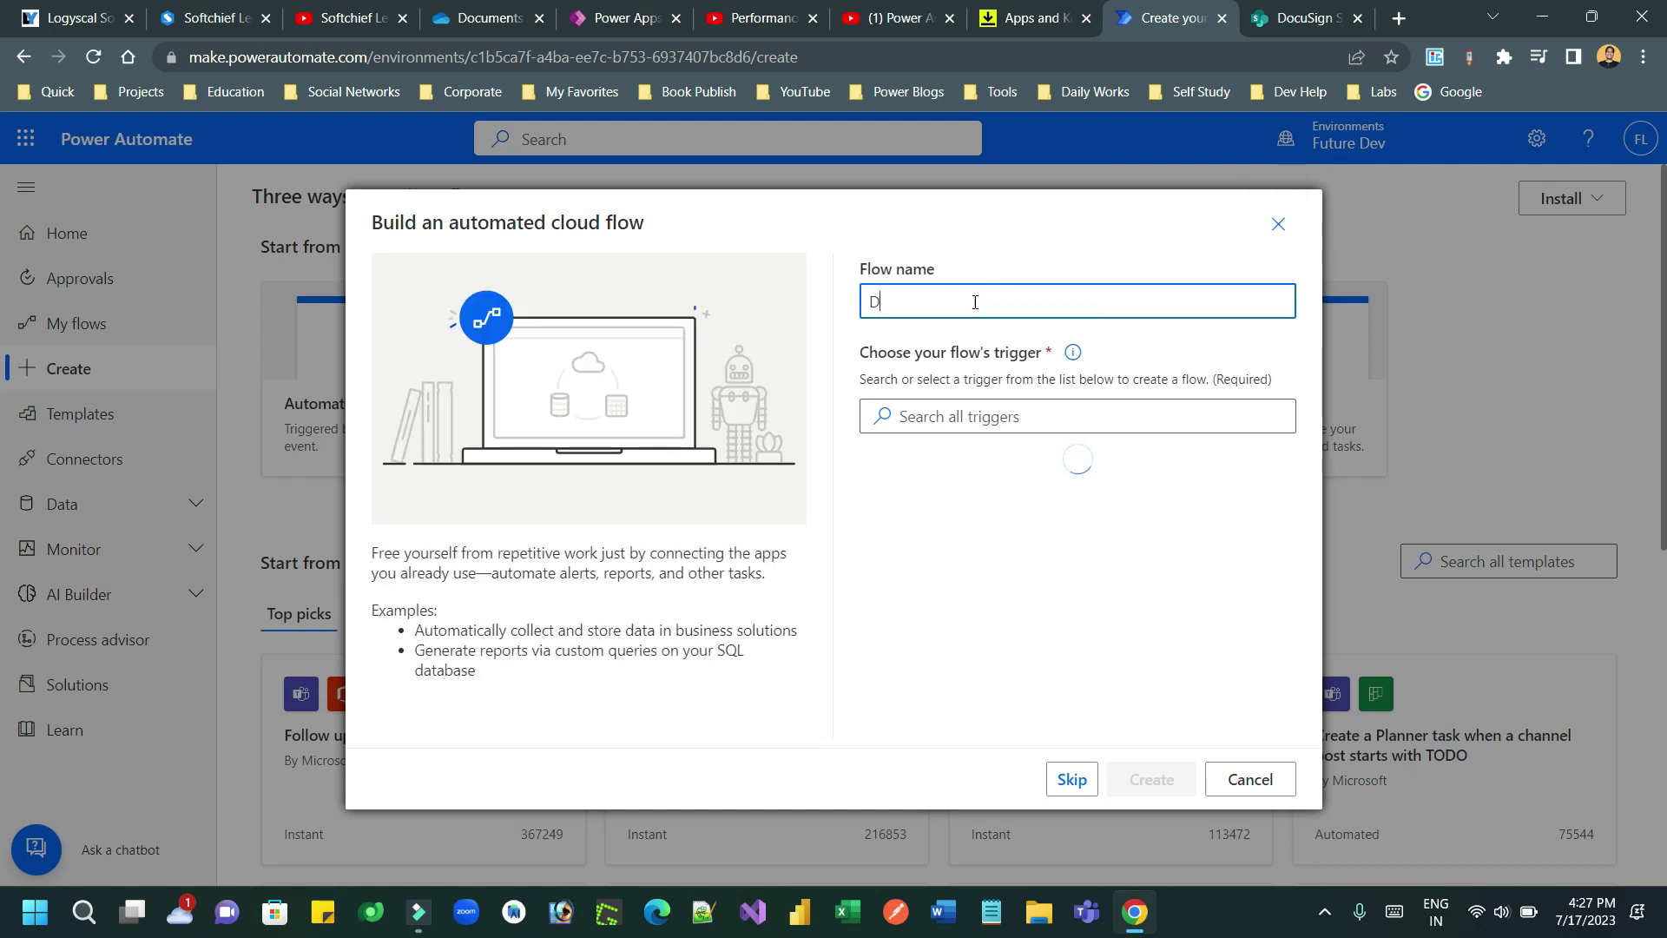
{"action": "type", "text": "Osug"}
{"action": "key", "text": "BackSpace"}
{"action": "key", "text": "BackSpace"}
{"action": "key", "text": "BackSpace"}
{"action": "key", "text": "BackSpace"}
{"action": "type", "text": "oc"}
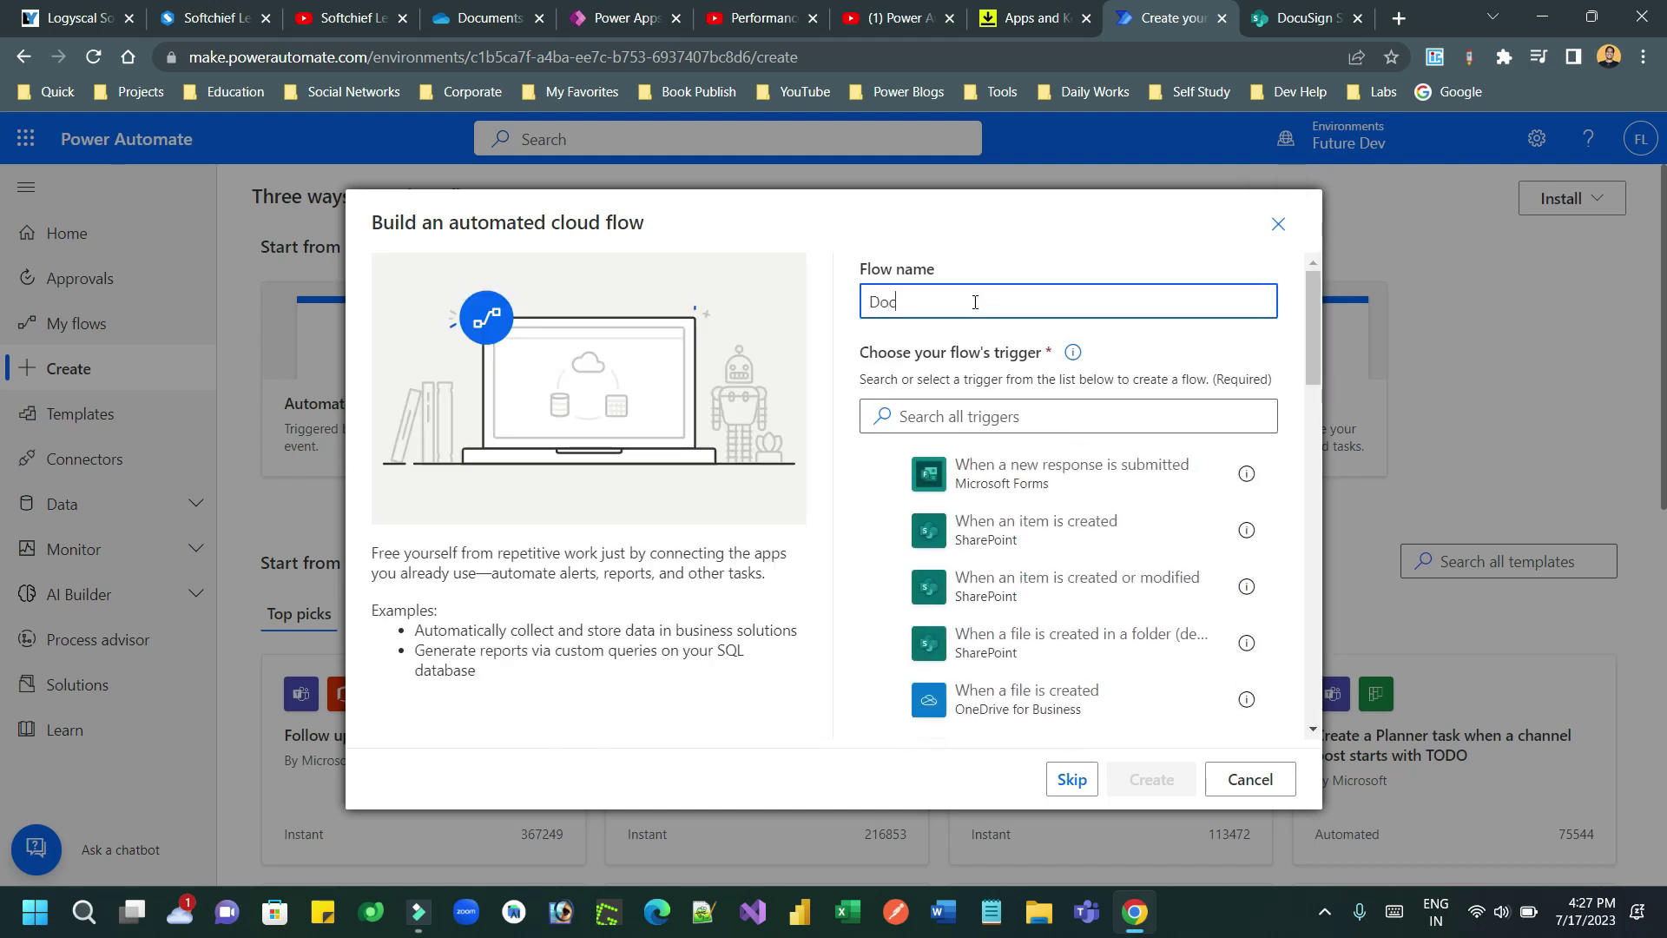
{"action": "type", "text": "SIgnDemo"}
Pick the SharePoint trigger 'When an item is created' and create the flow
{"action": "left_click", "coordinate": [996, 419]}
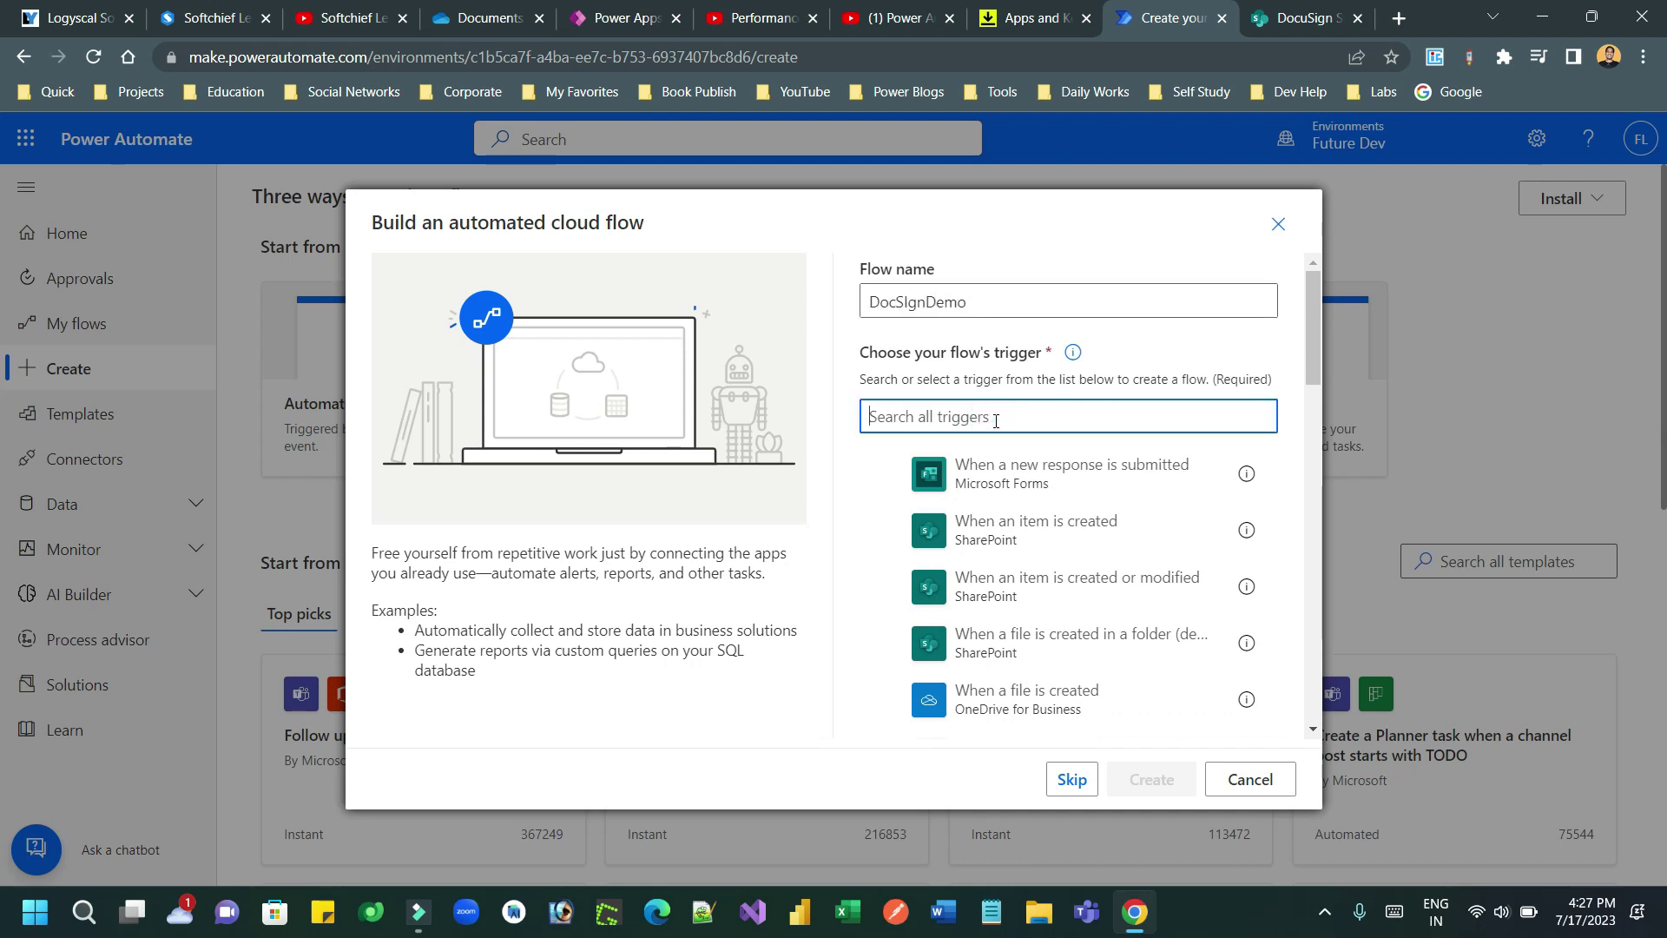
{"action": "type", "text": "sharepointp"}
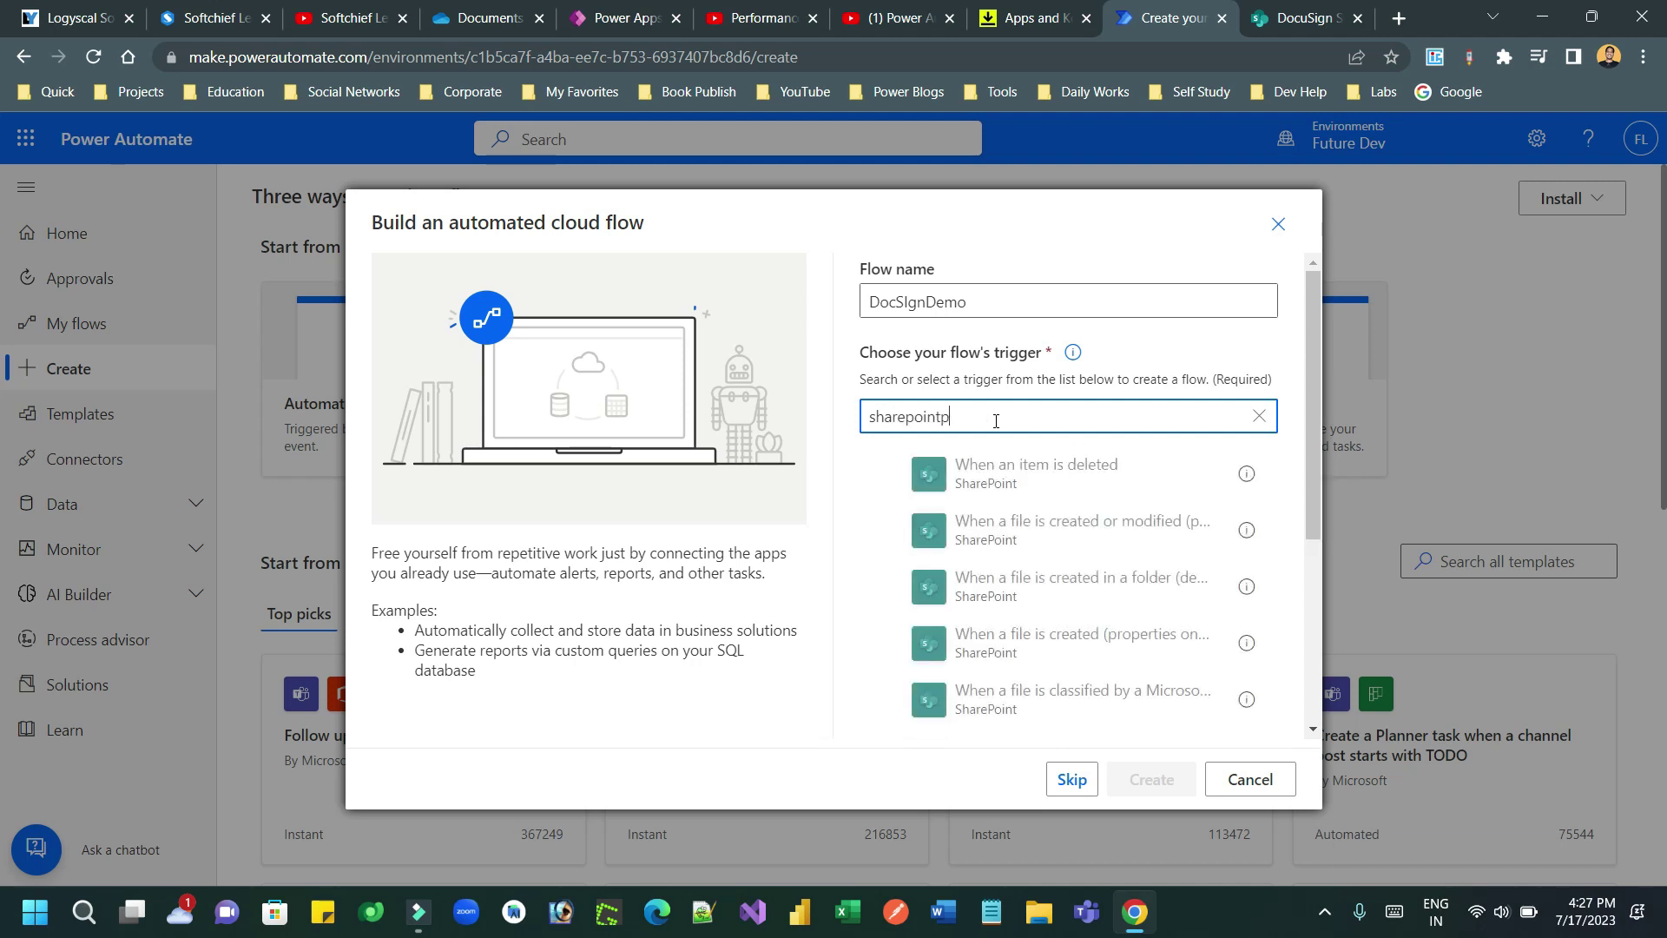
{"action": "key", "text": "BackSpace"}
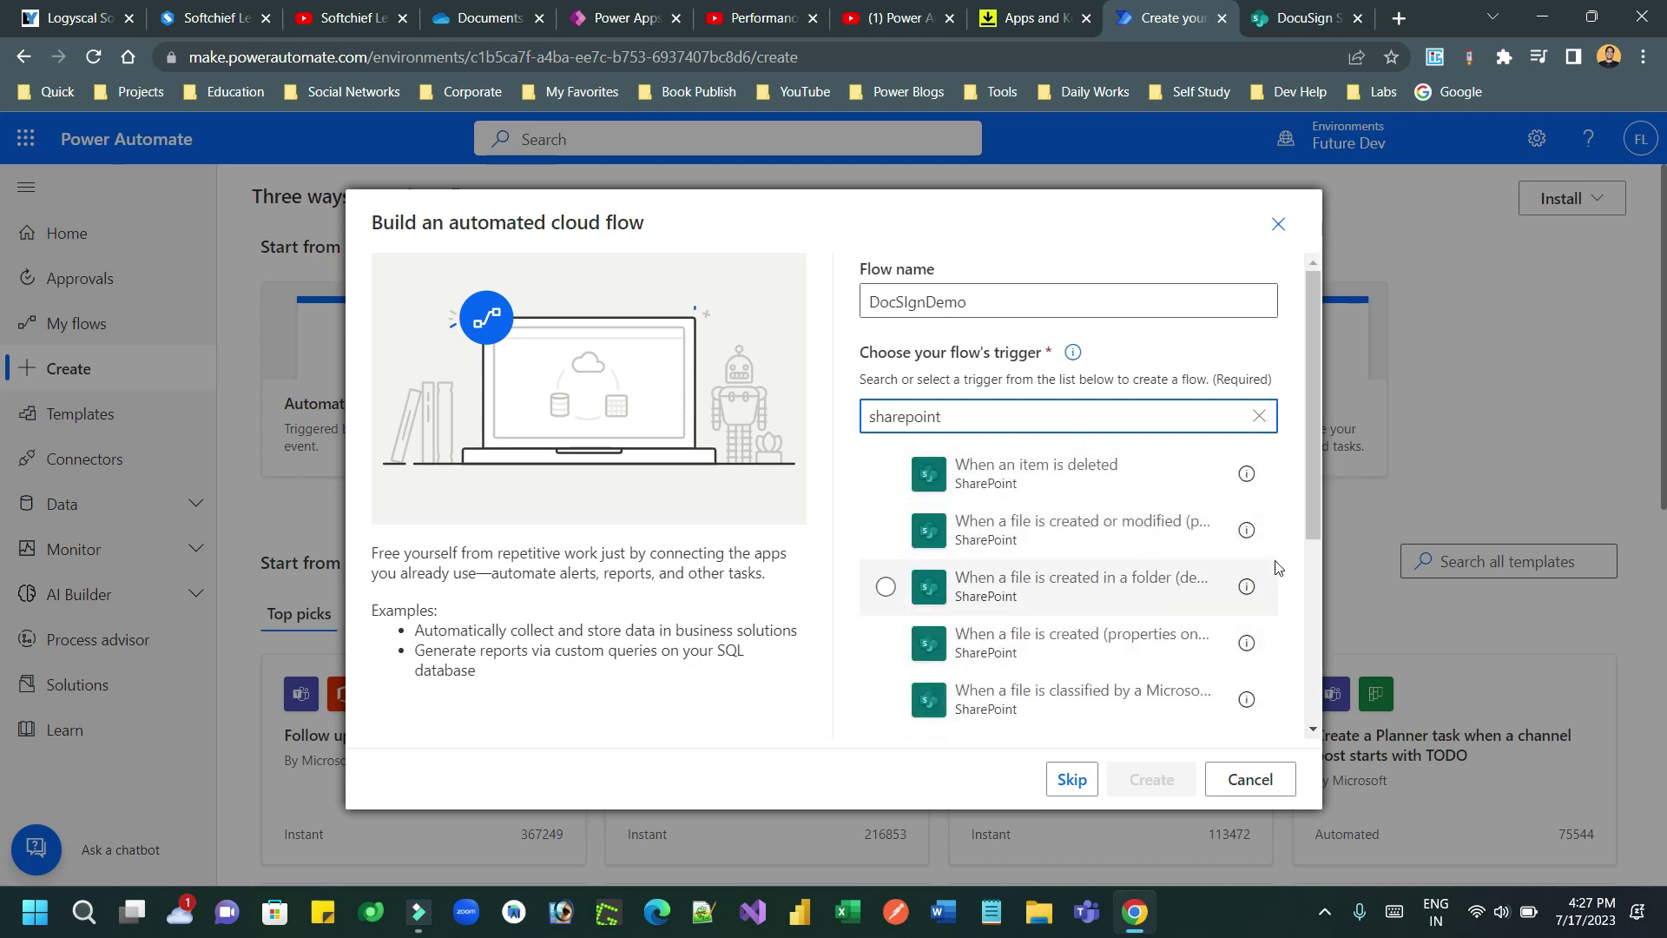
{"action": "left_click_drag", "start_coordinate": [1308, 511], "coordinate": [1323, 661]}
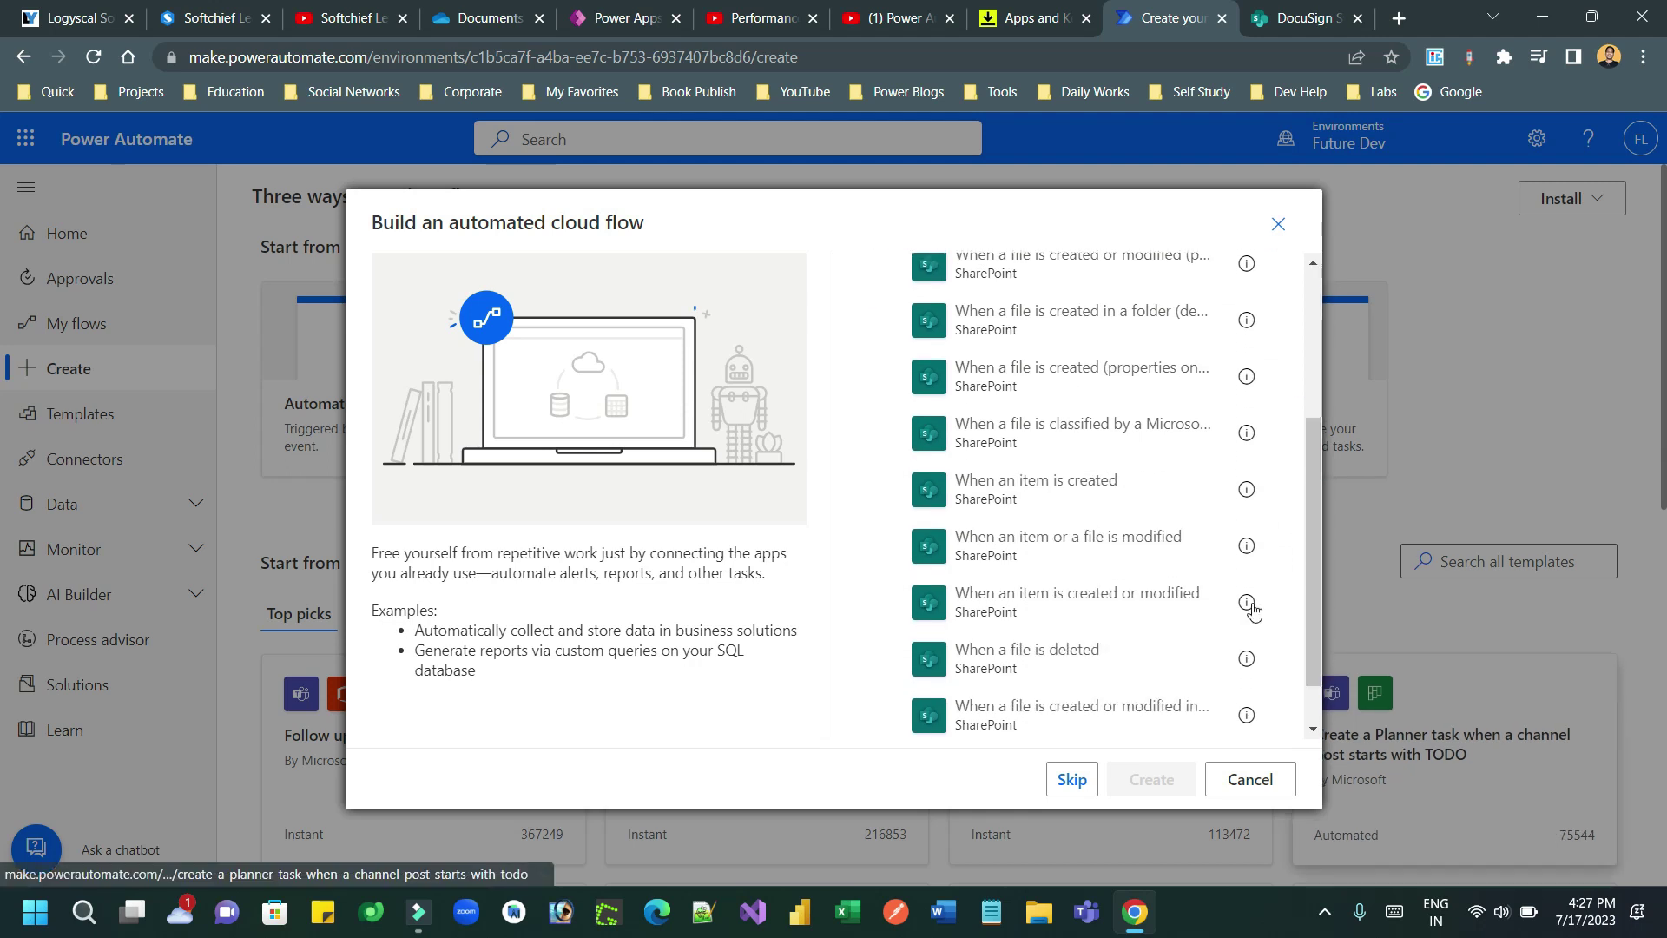
{"action": "left_click", "coordinate": [1119, 508]}
{"action": "left_click", "coordinate": [1155, 776]}
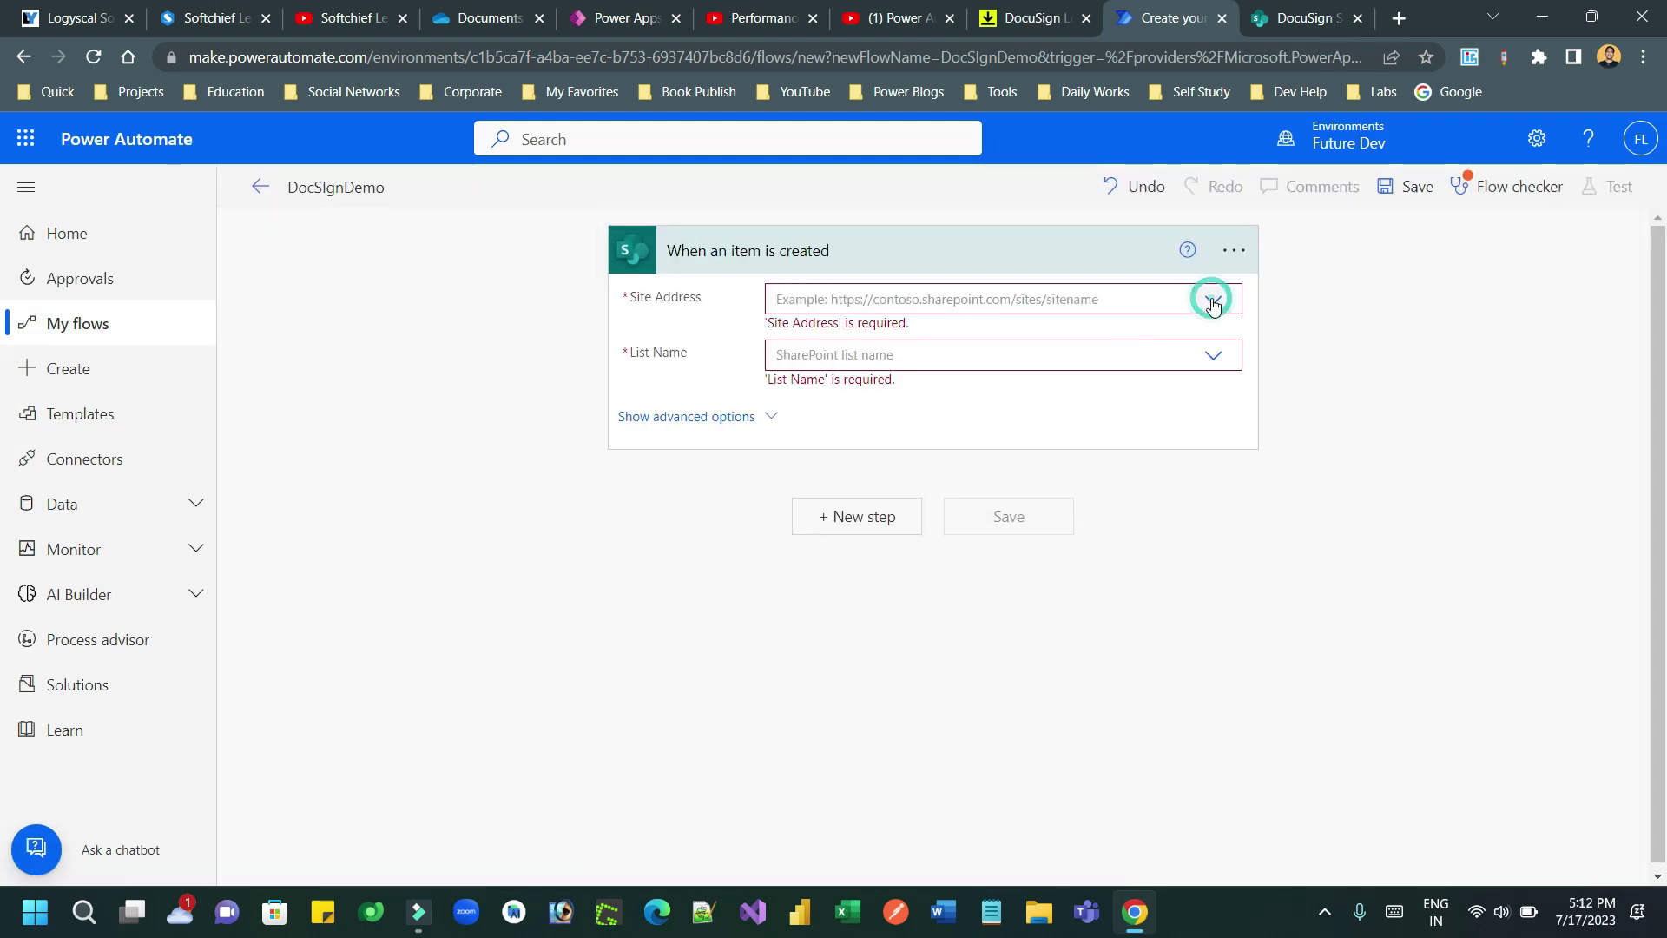
Set the trigger's site to the copied DocuSignSite URL and its list to Customer Info
{"action": "left_click", "coordinate": [1213, 298]}
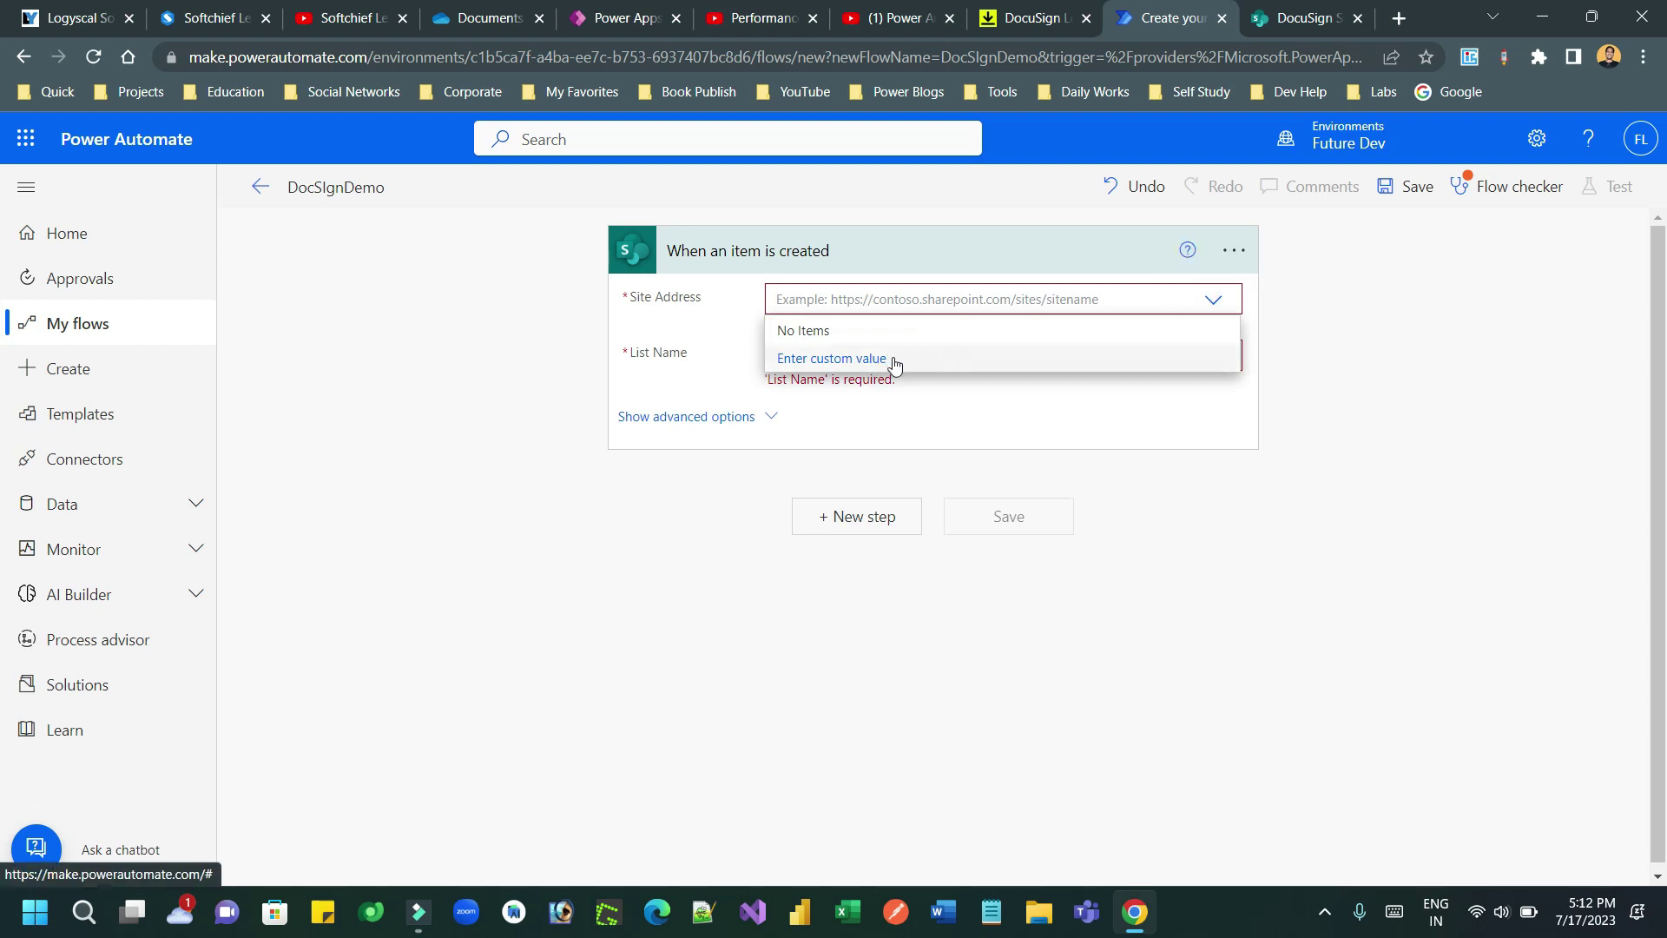
{"action": "left_click", "coordinate": [1271, 18]}
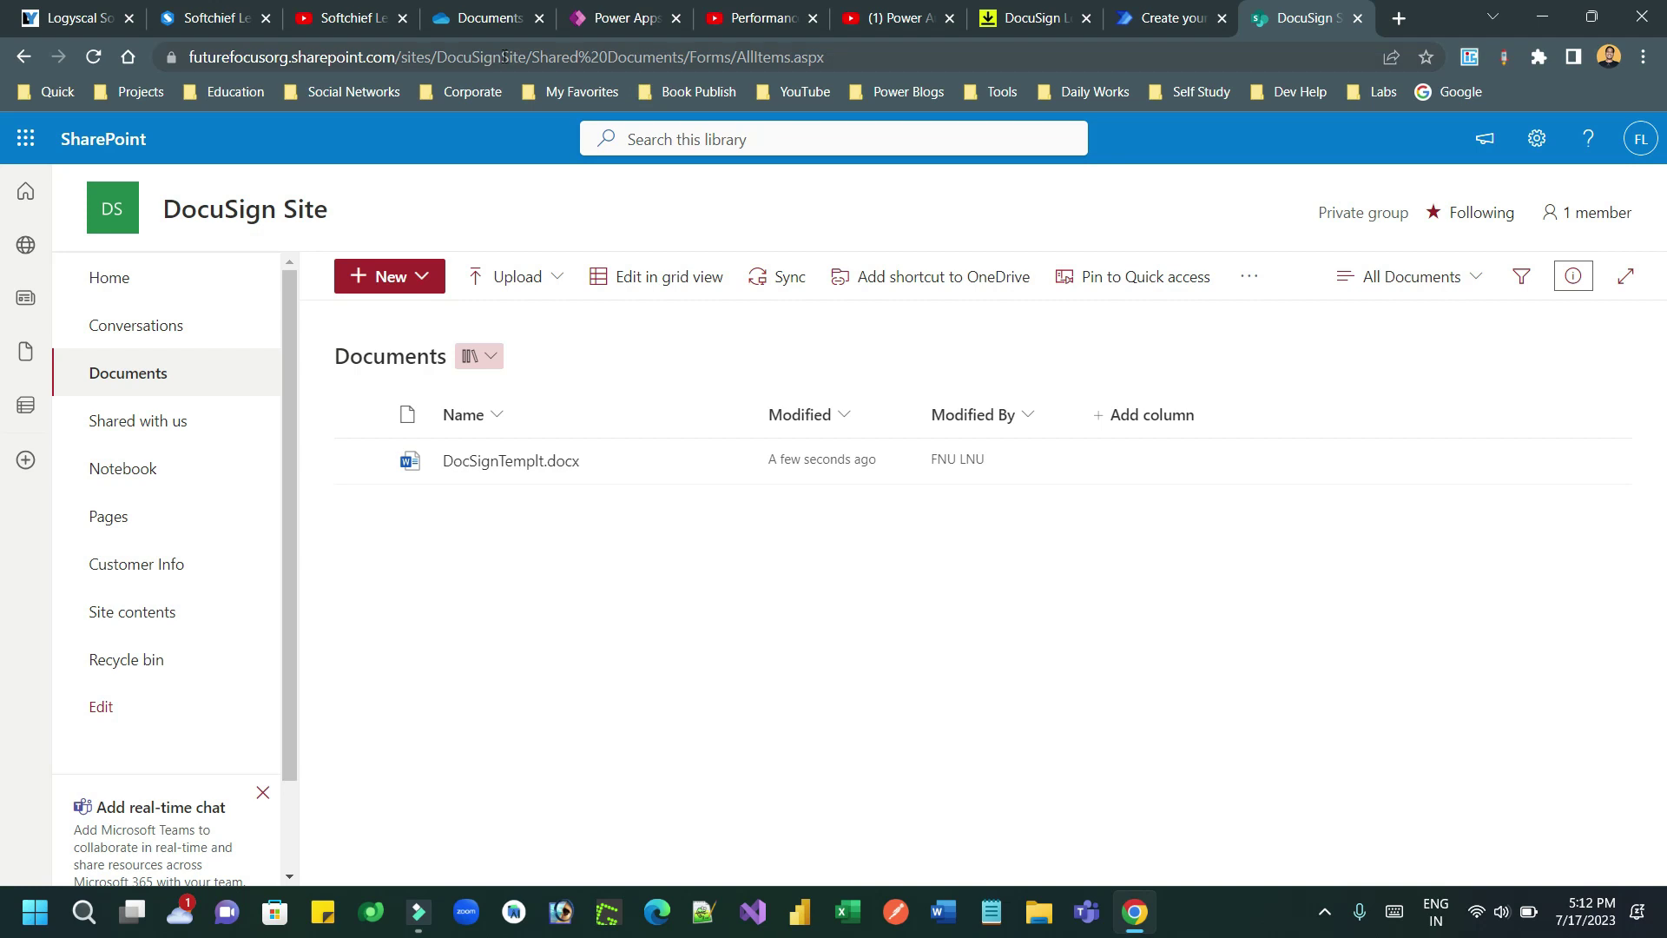
{"action": "left_click_drag", "start_coordinate": [529, 57], "coordinate": [175, 46]}
{"action": "key", "text": "ctrl+c"}
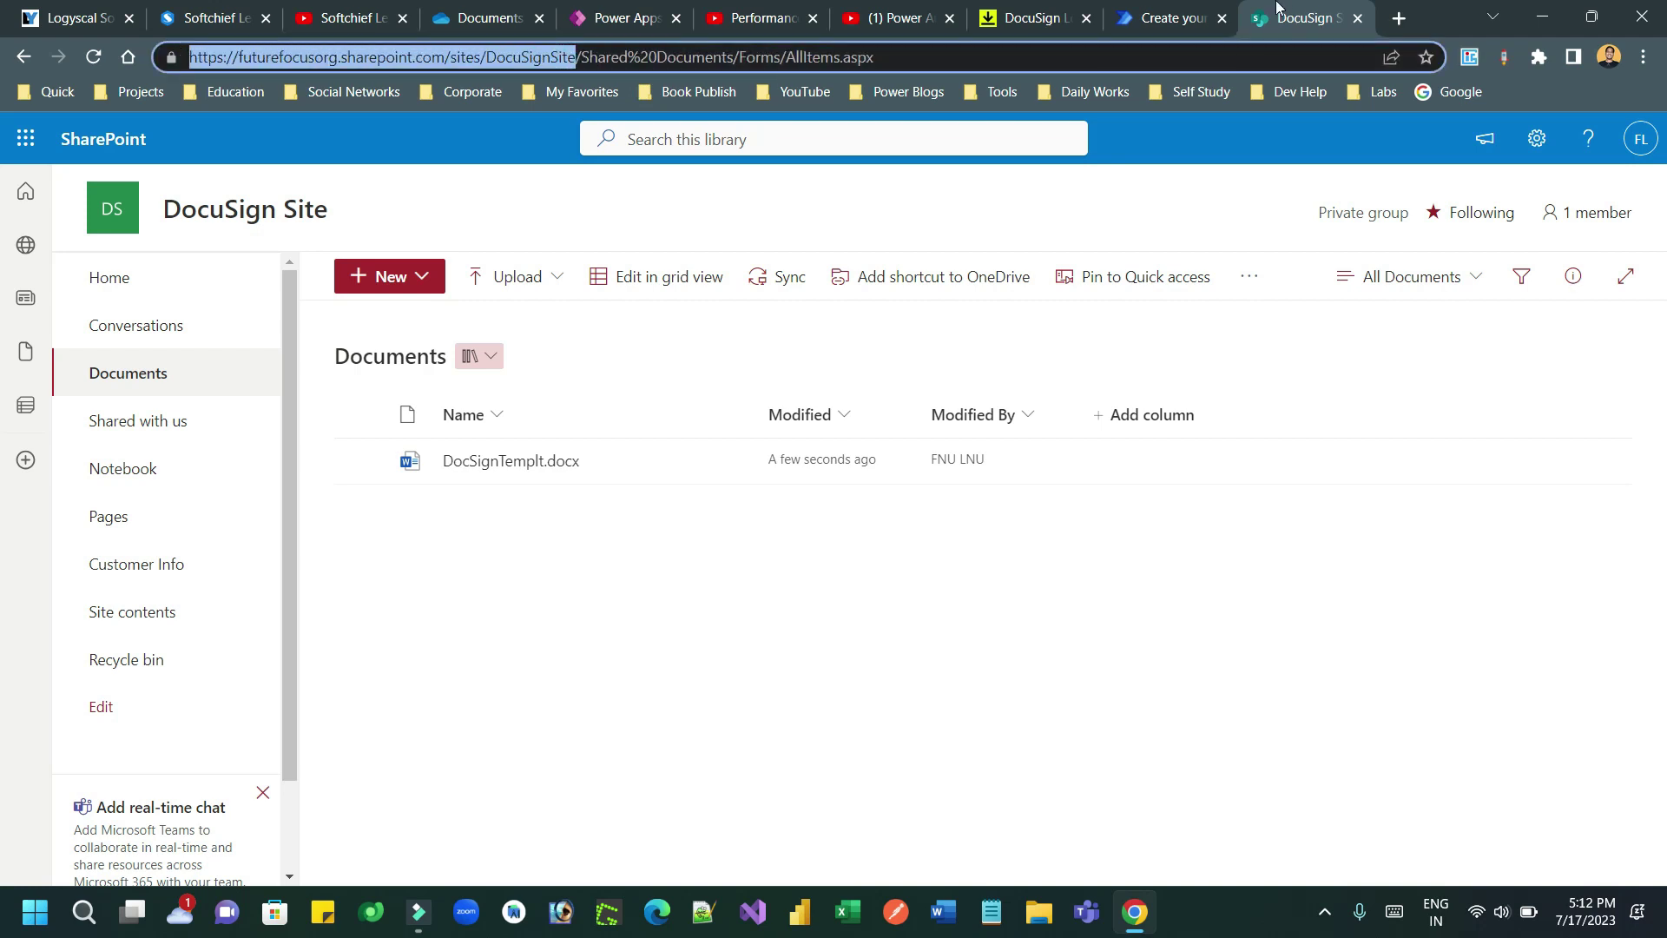
{"action": "left_click", "coordinate": [1186, 18]}
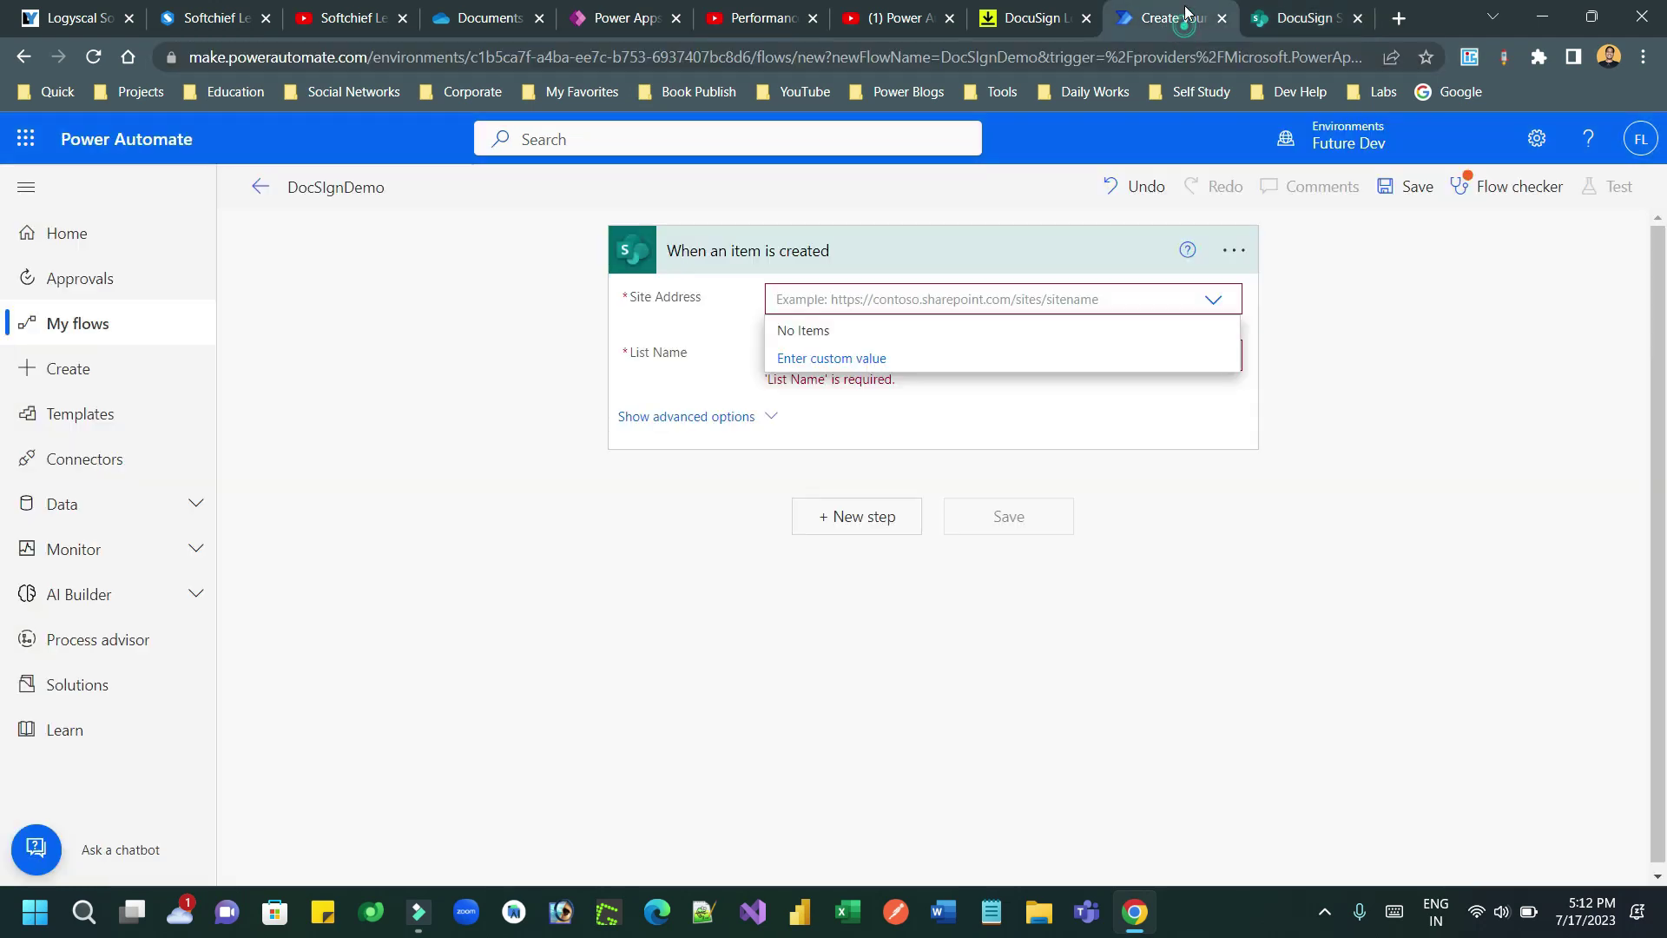
{"action": "left_click", "coordinate": [866, 358]}
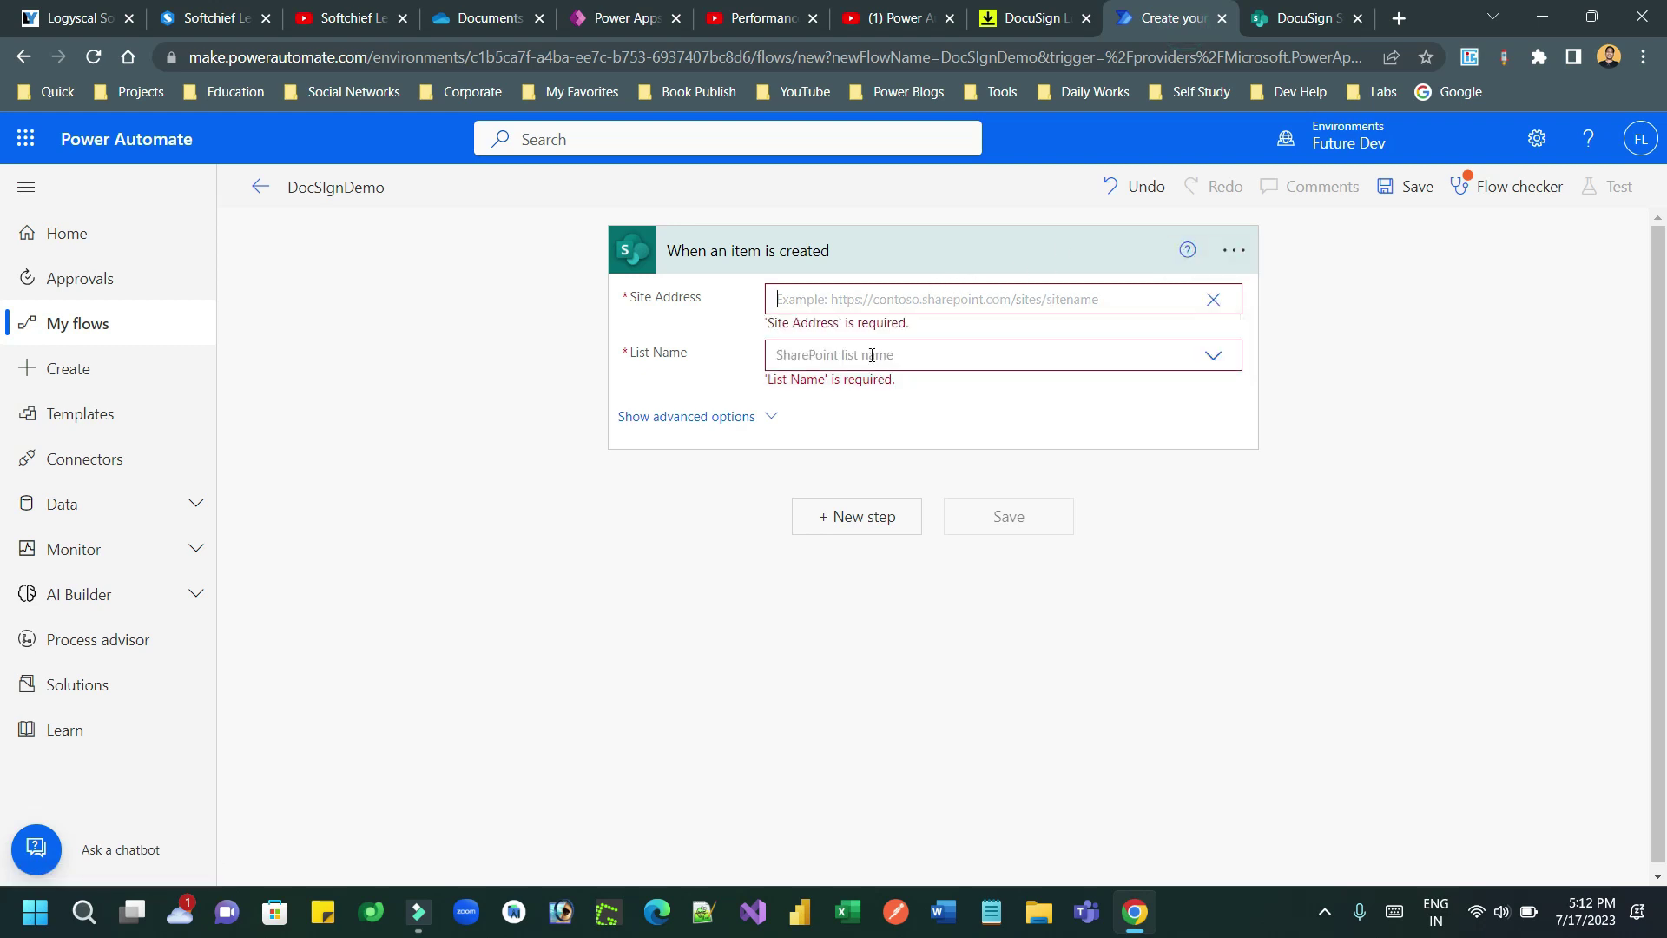
{"action": "key", "text": "ctrl+v"}
{"action": "left_click", "coordinate": [717, 331]}
{"action": "left_click", "coordinate": [1212, 341]}
{"action": "left_click", "coordinate": [951, 372]}
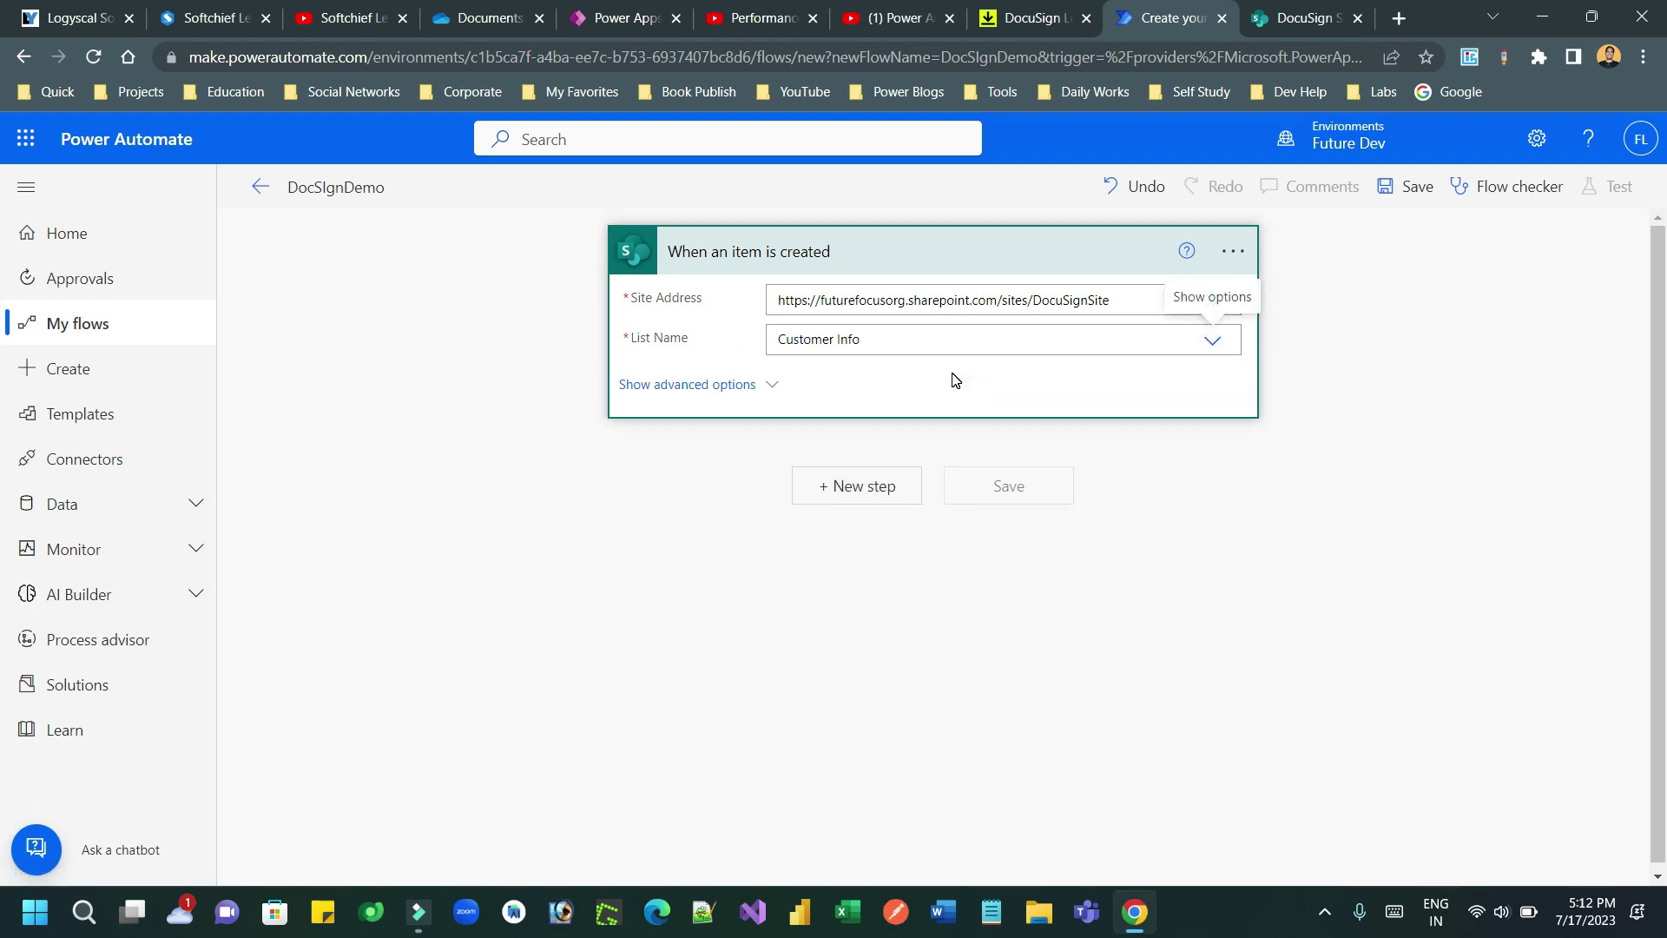
Add a new step with Word Online (Business) 'Populate a Microsoft Word template'
{"action": "left_click", "coordinate": [865, 489]}
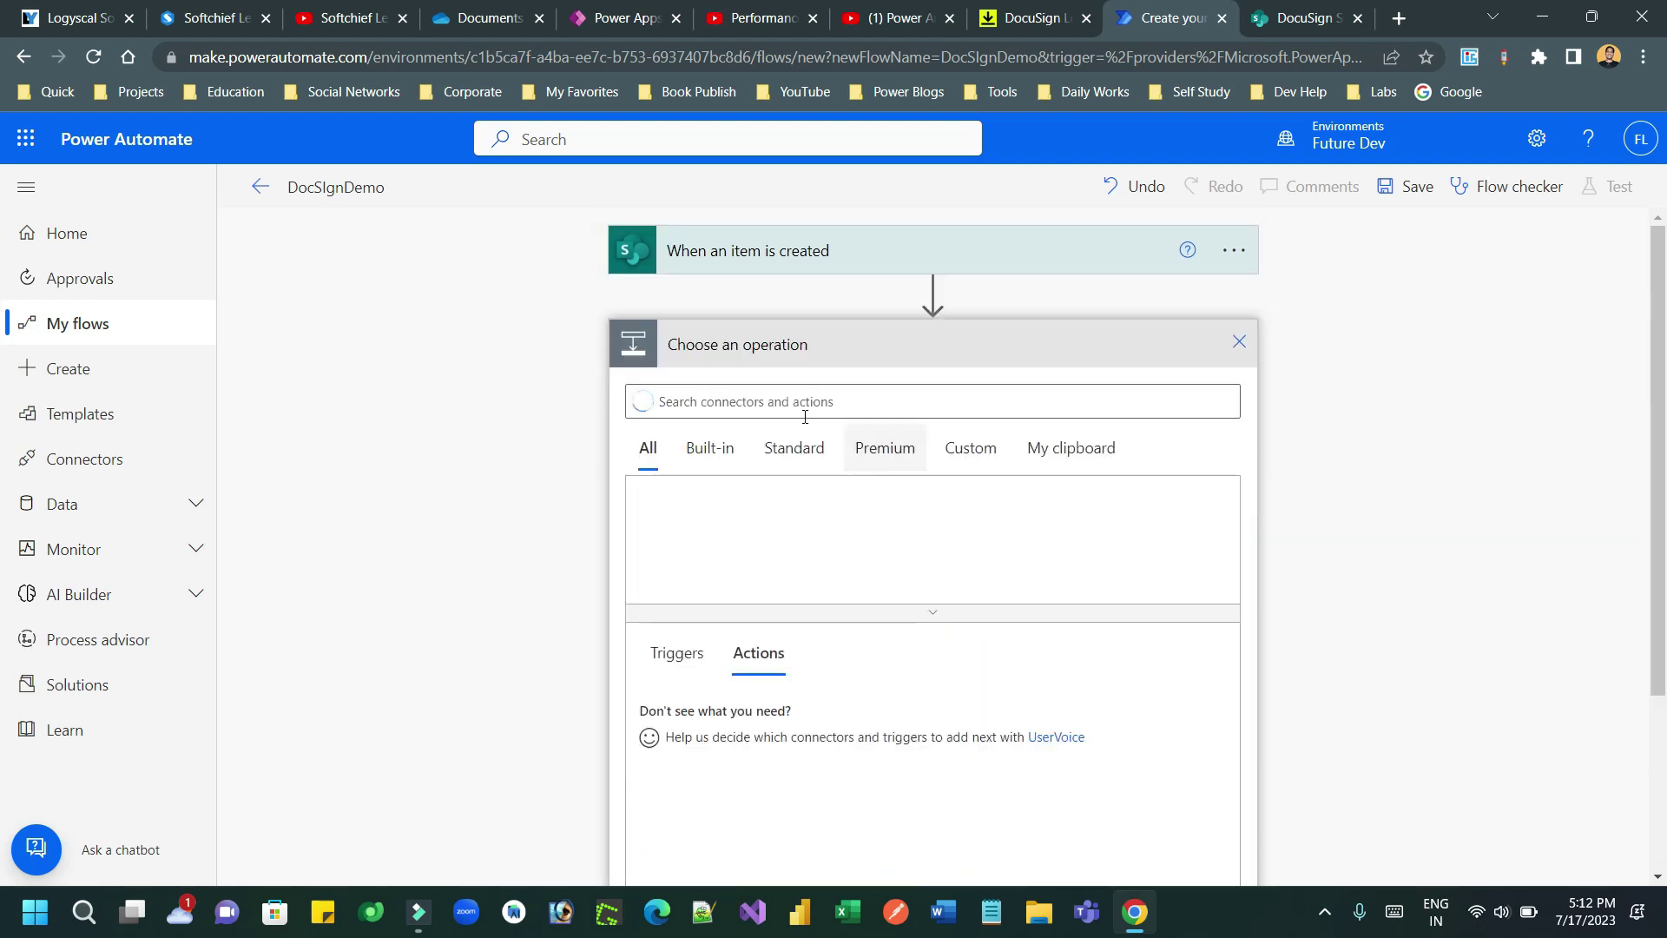
{"action": "left_click", "coordinate": [767, 404]}
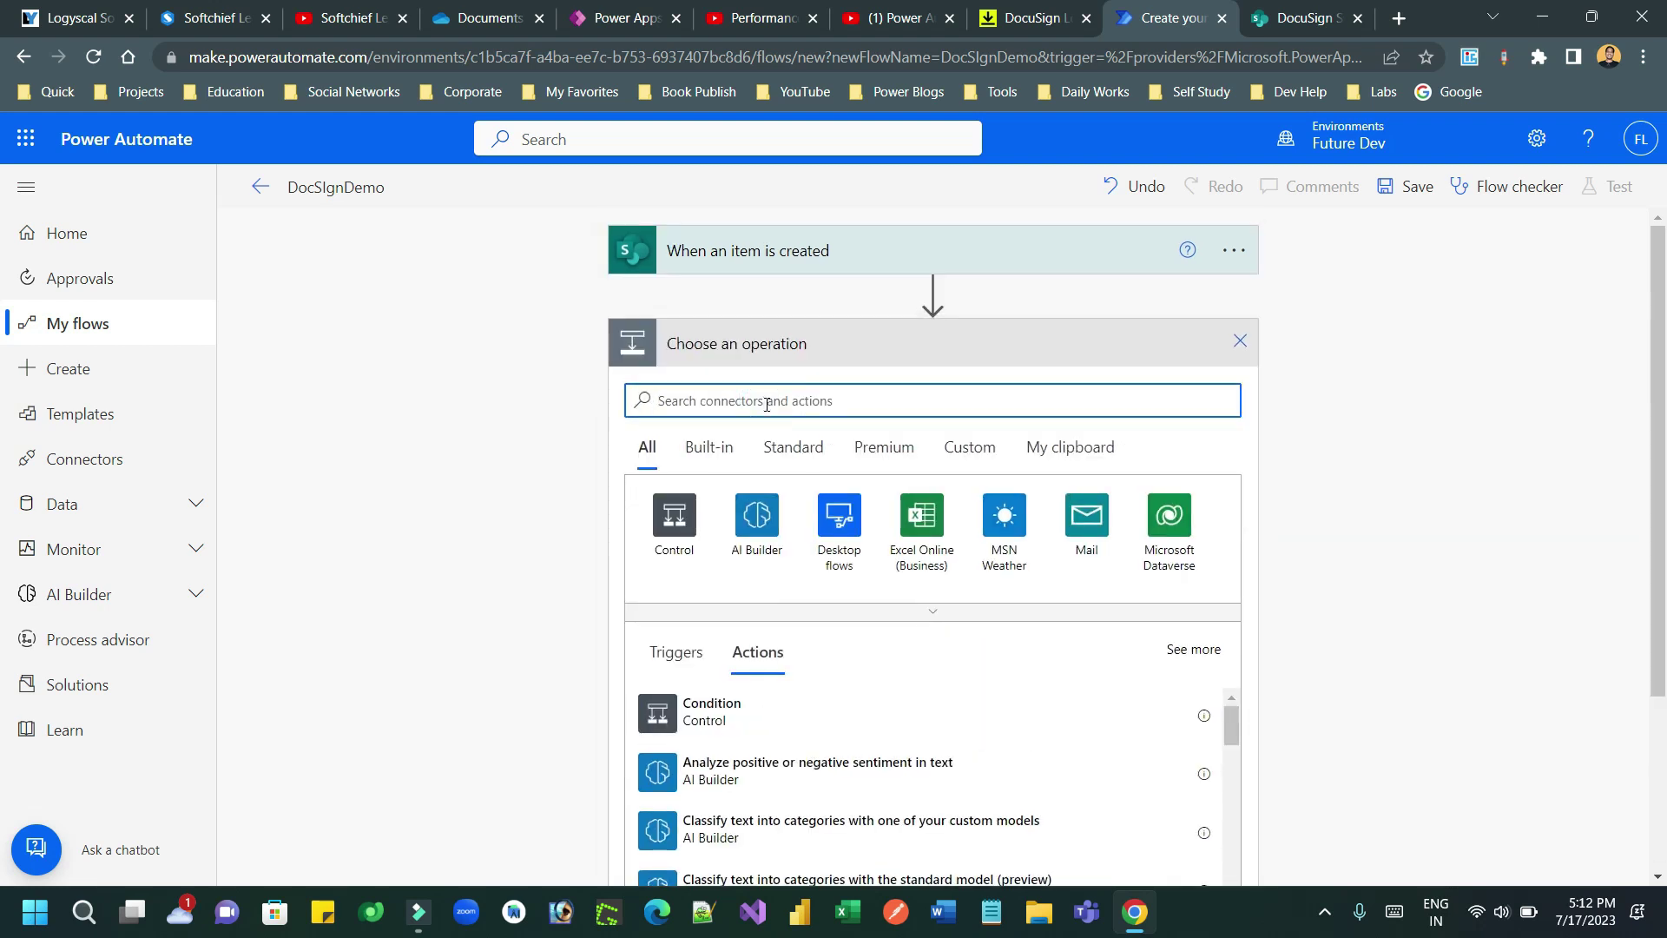
{"action": "type", "text": "p"}
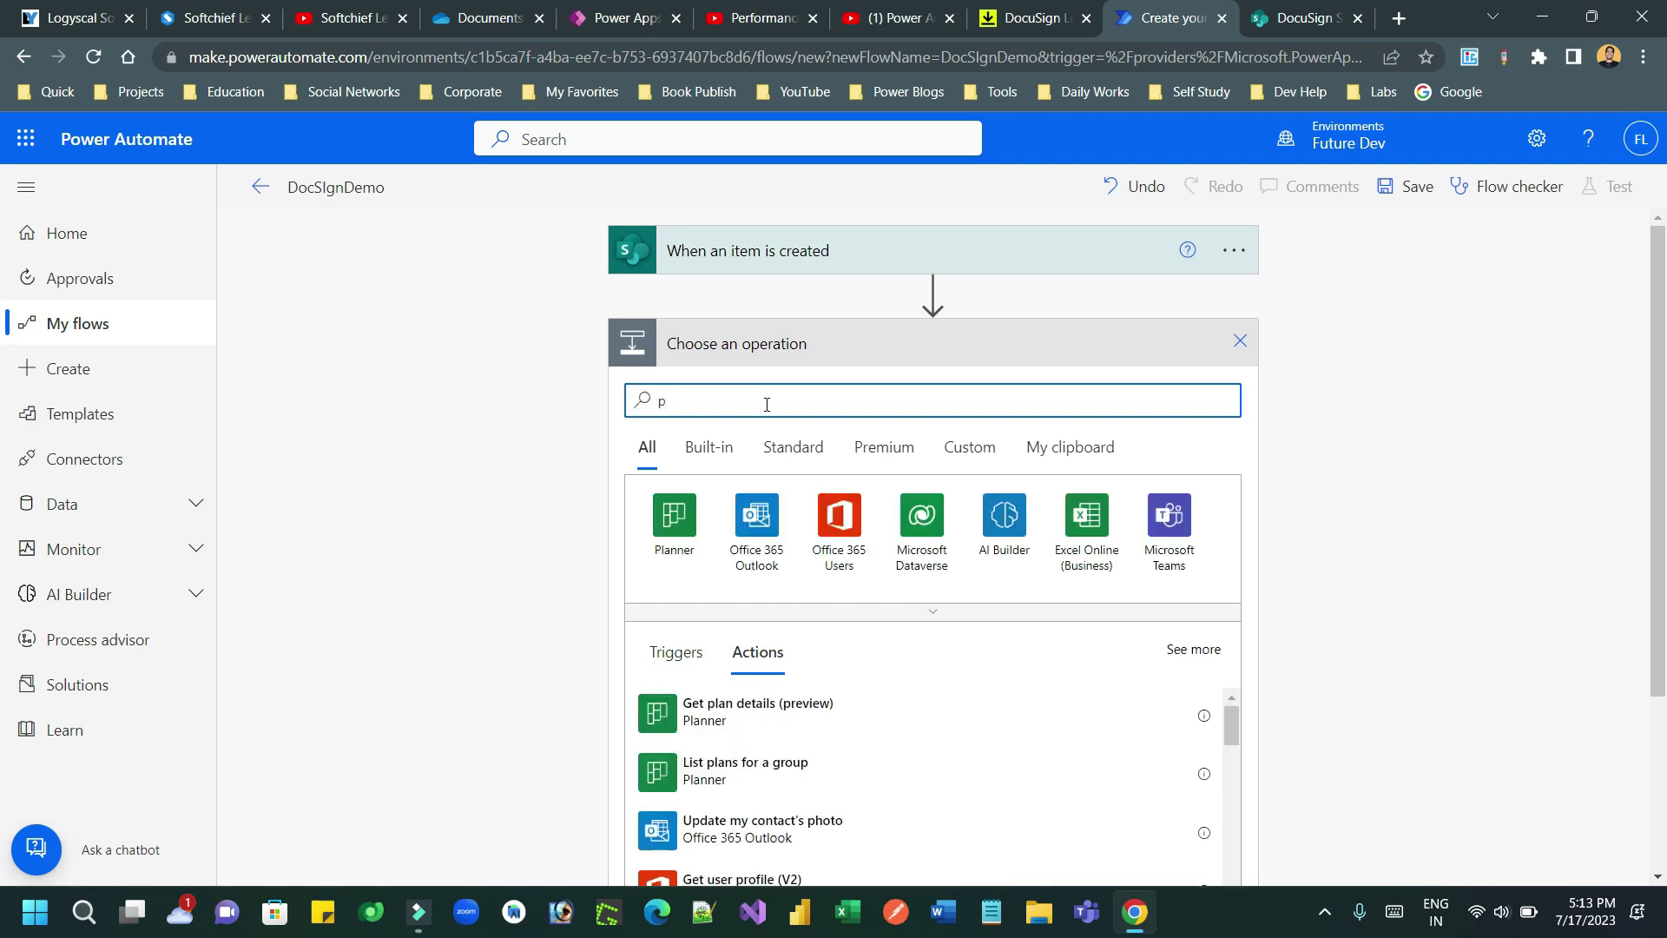
{"action": "type", "text": "opulate"}
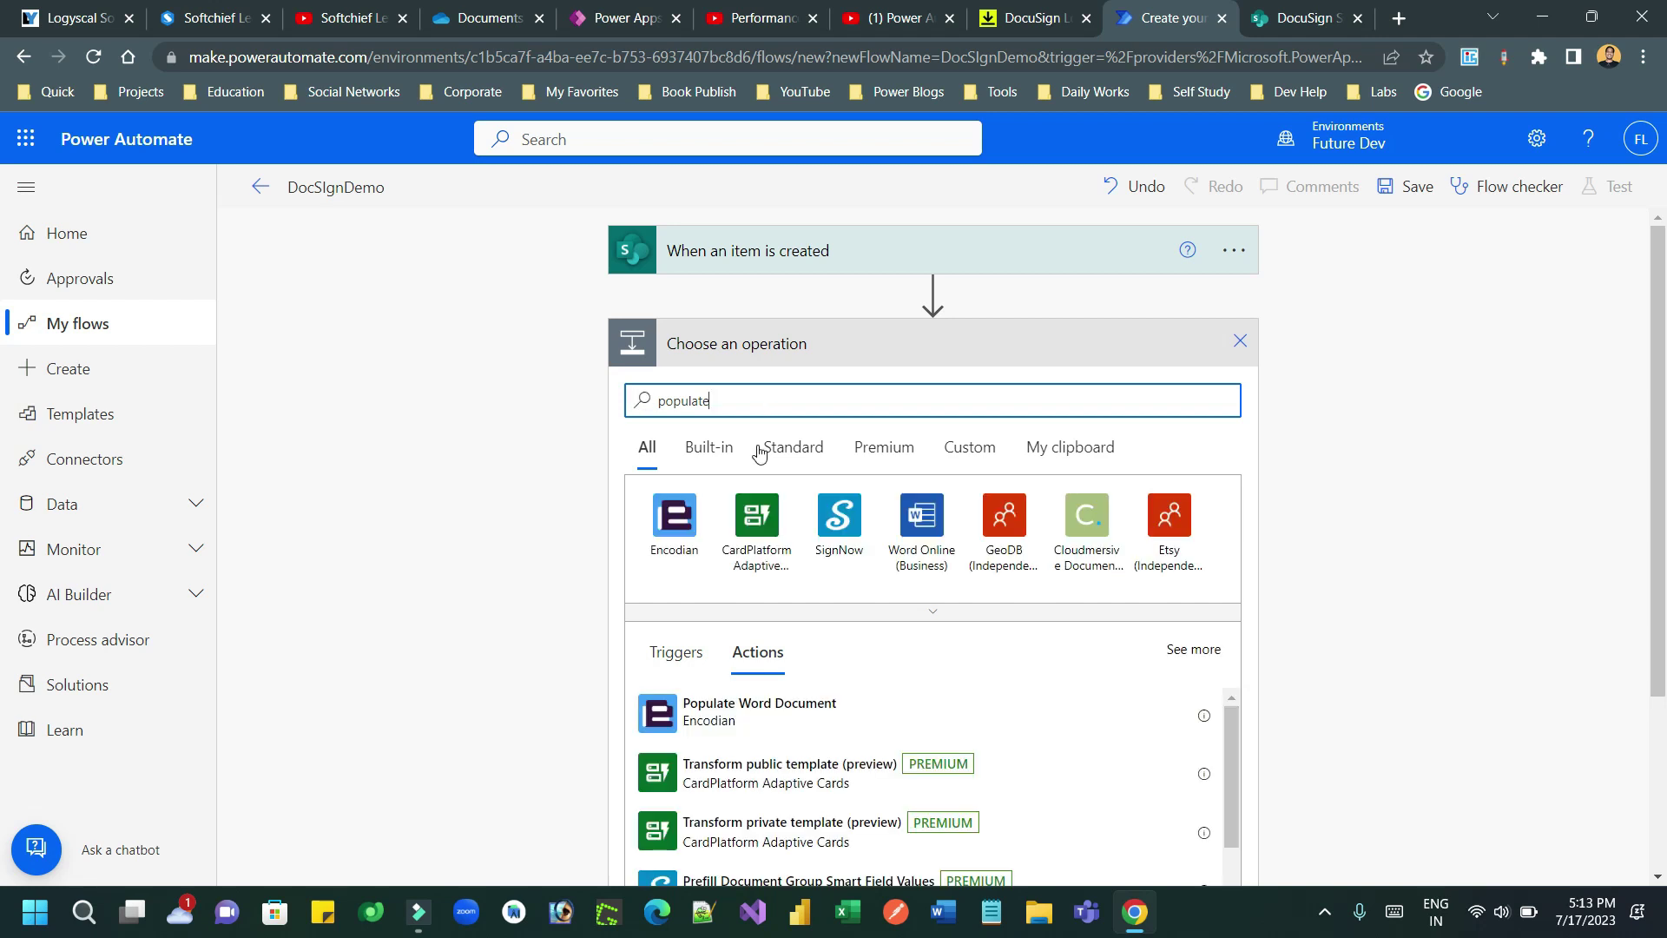
{"action": "left_click", "coordinate": [924, 522]}
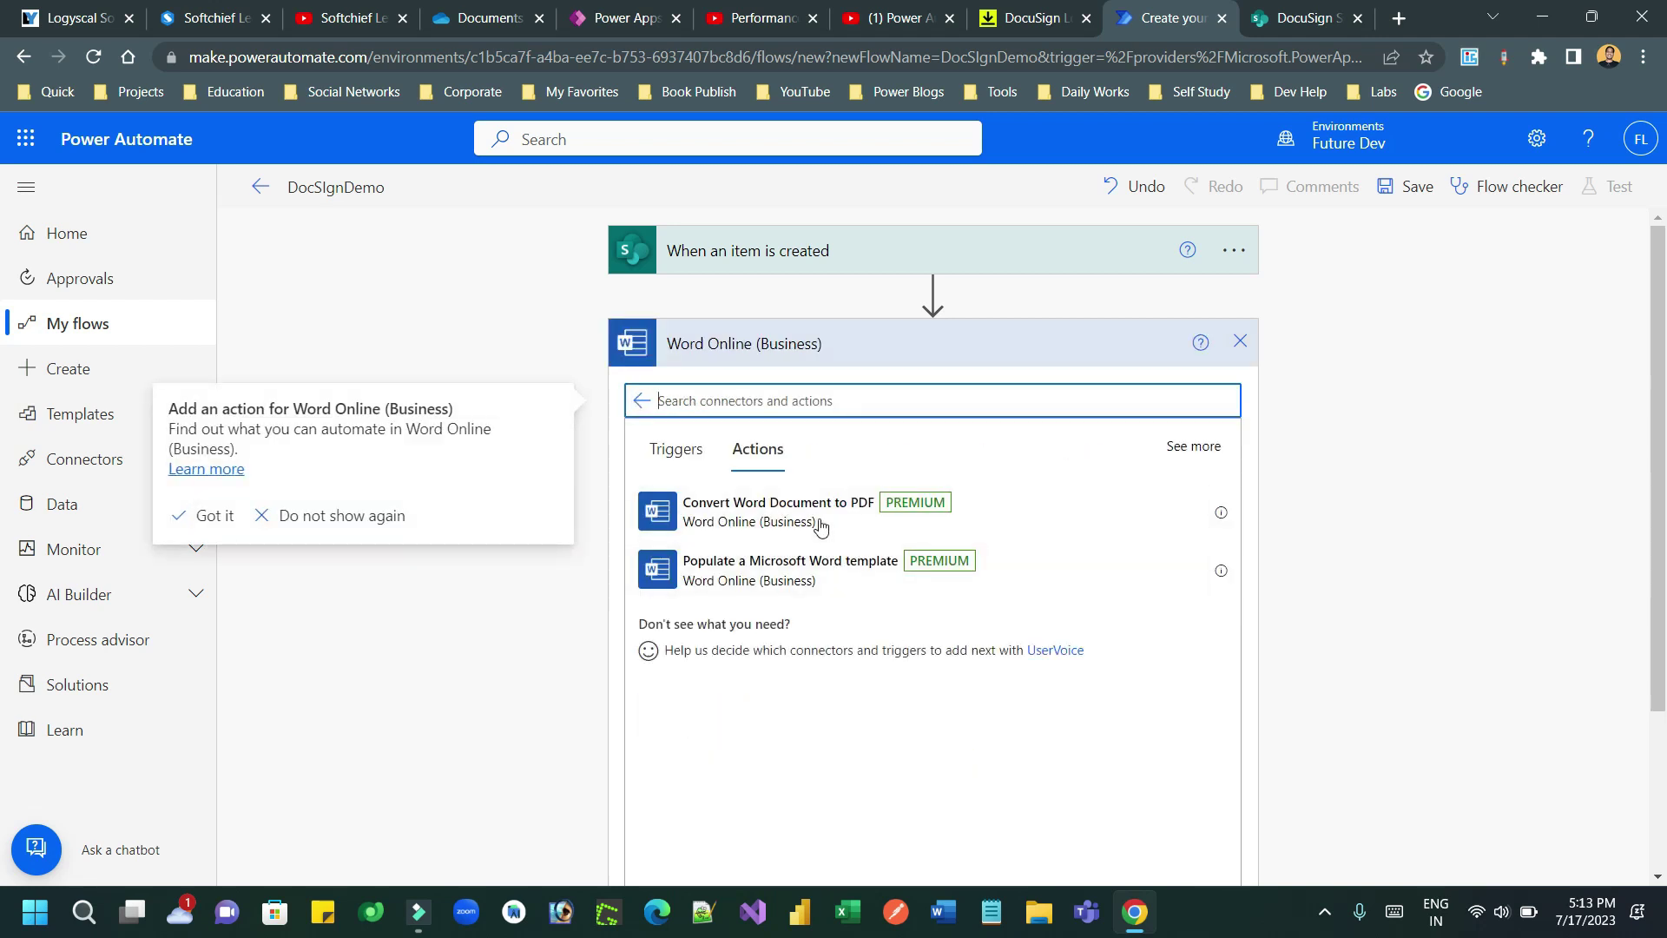
{"action": "left_click", "coordinate": [812, 564]}
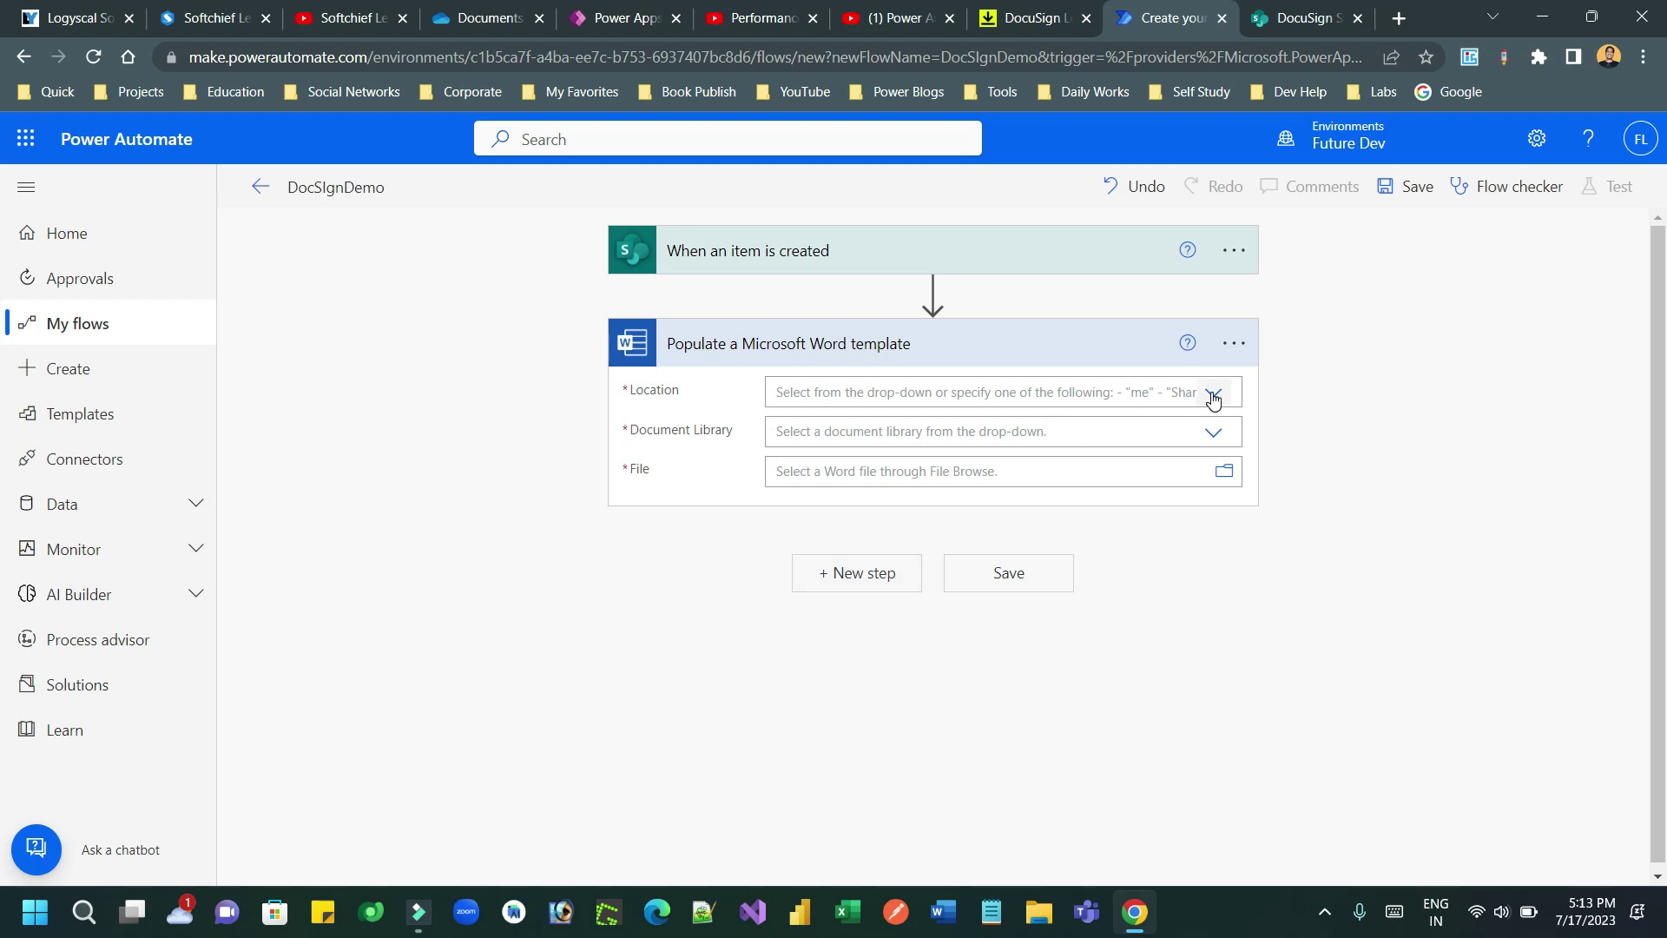
Set the template source to DocuSign Site, Documents library, file /DocSignTemplt.docx
{"action": "left_click", "coordinate": [1213, 393]}
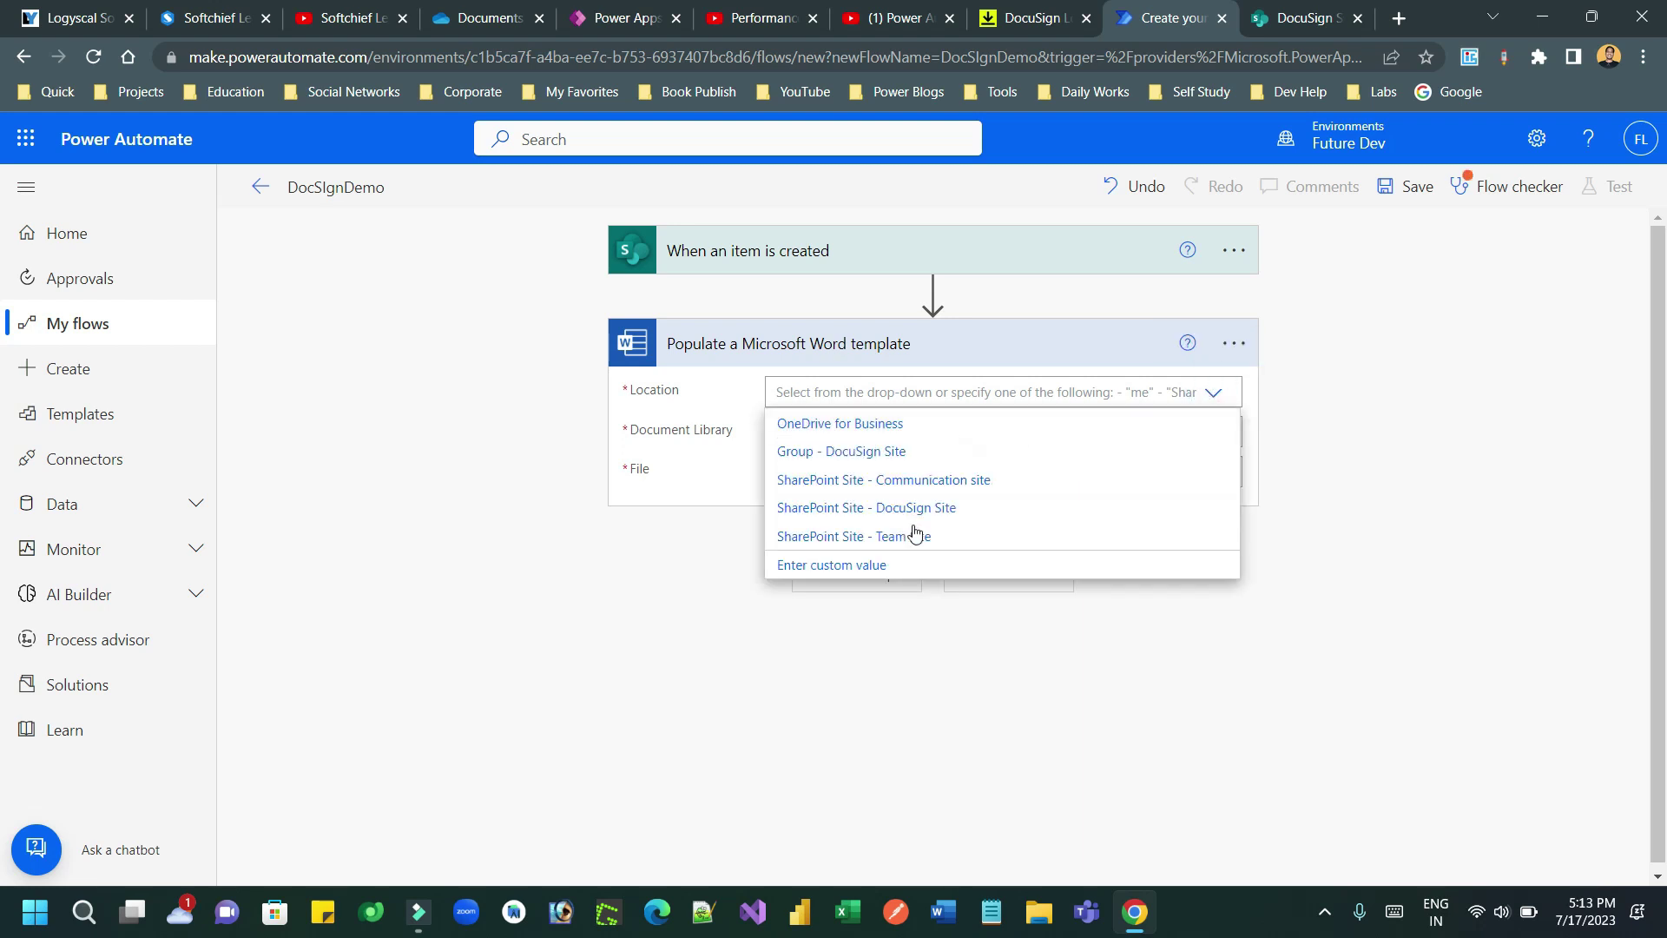
{"action": "left_click", "coordinate": [950, 510]}
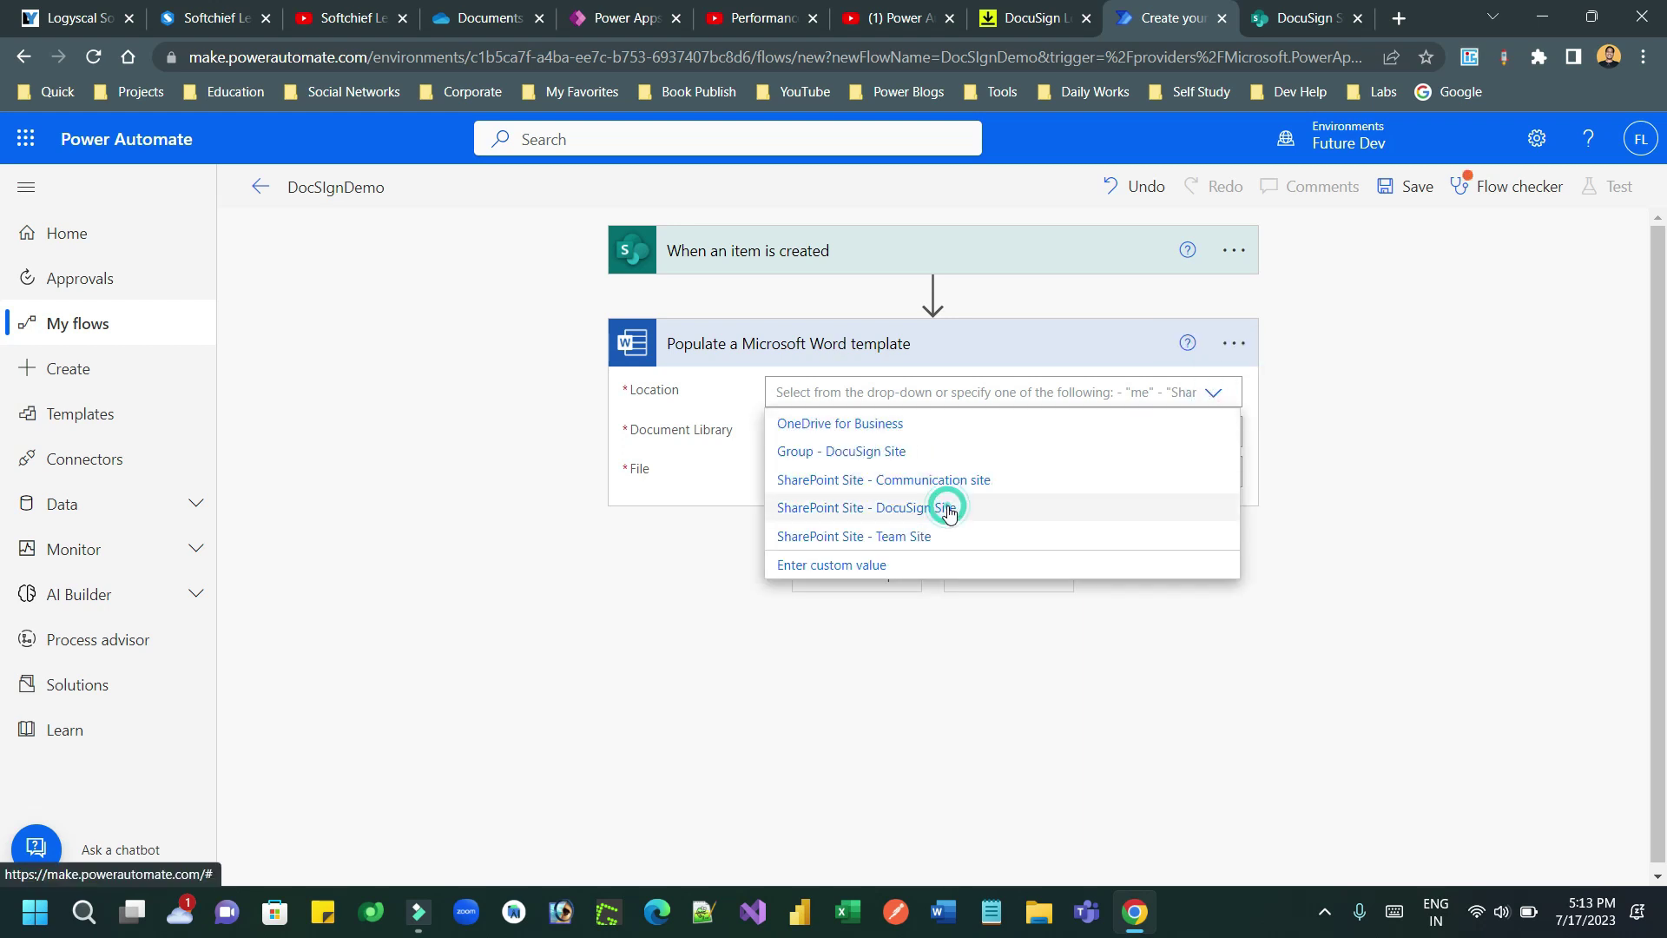
{"action": "left_click", "coordinate": [1212, 434]}
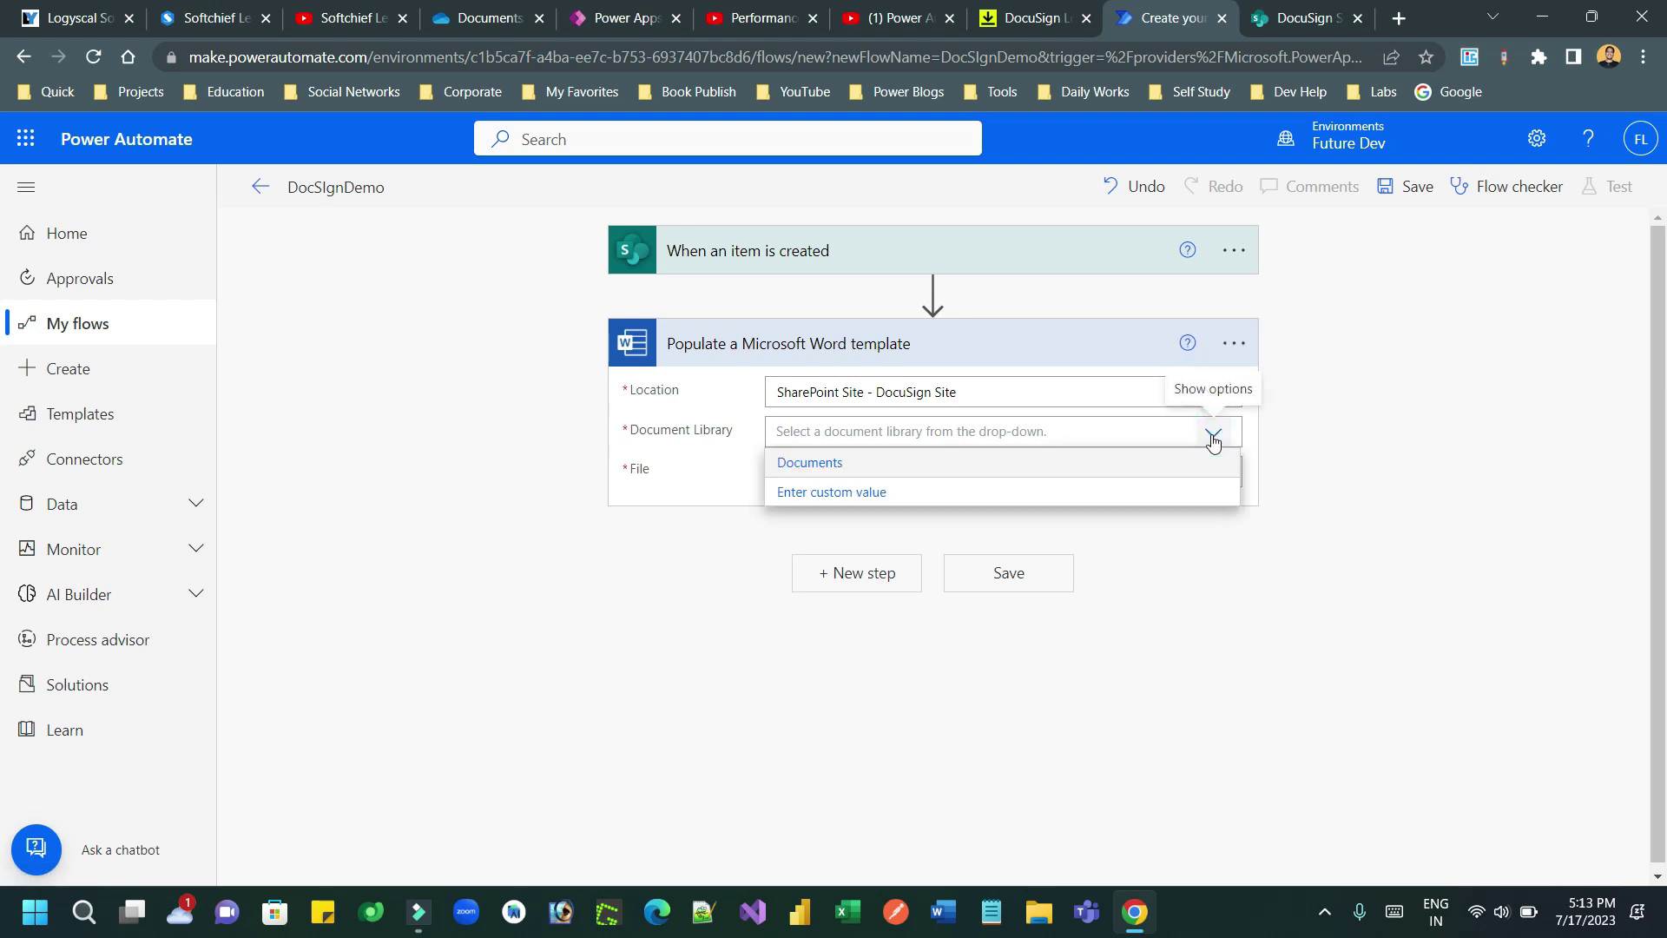
{"action": "left_click", "coordinate": [961, 467]}
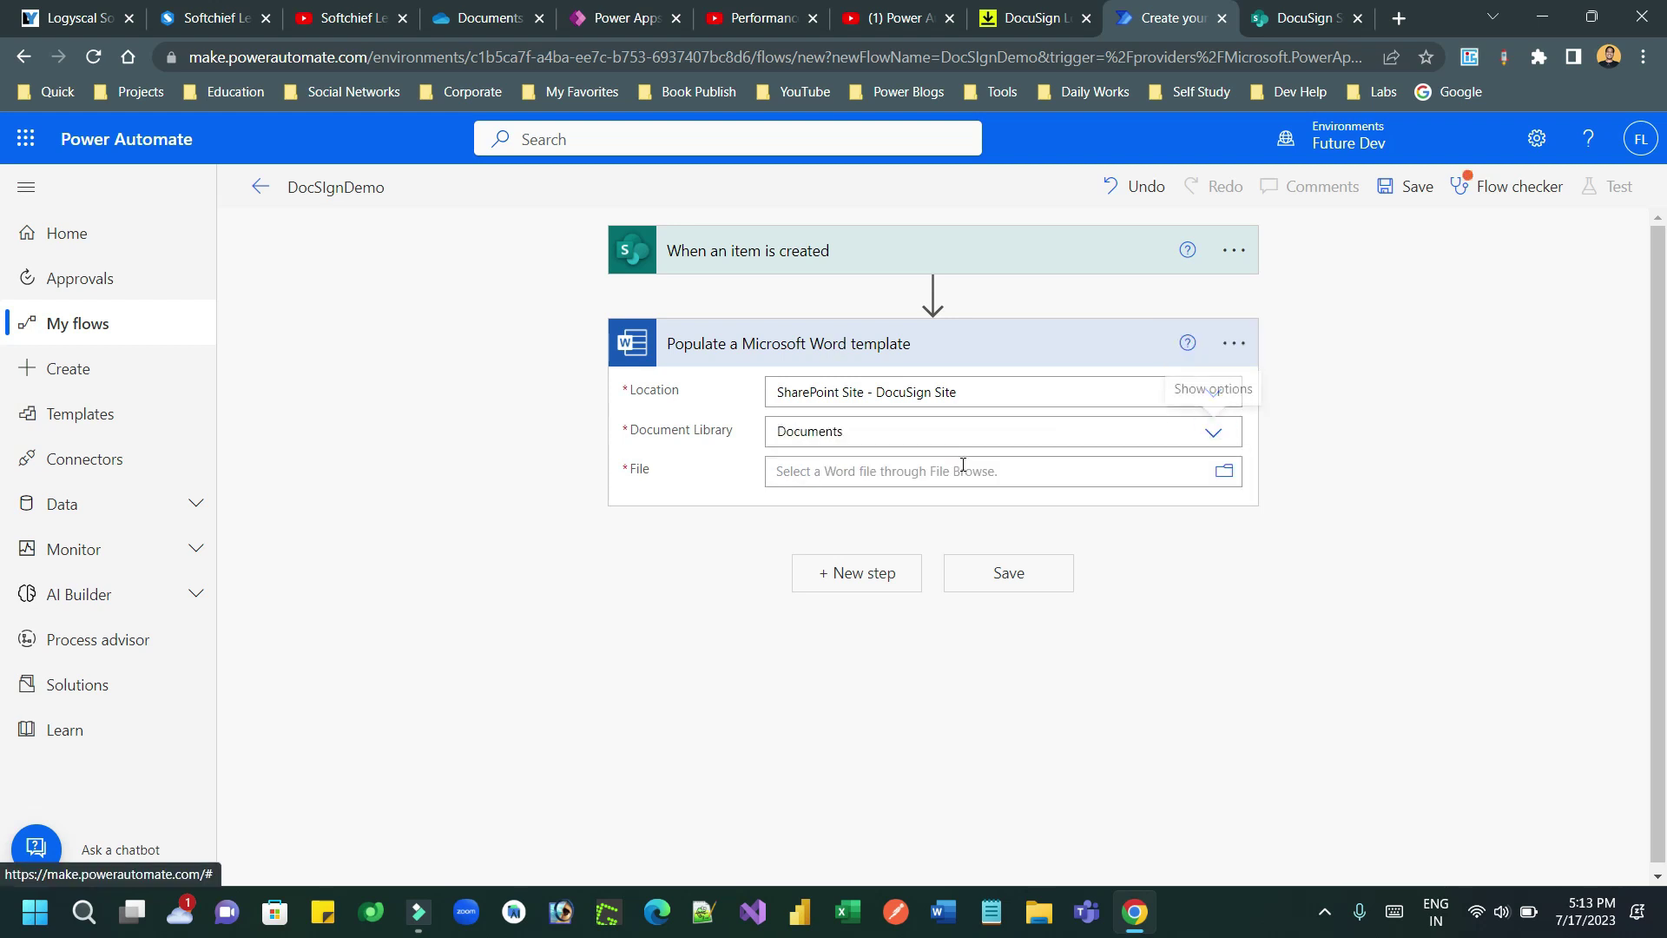
{"action": "left_click", "coordinate": [1224, 471]}
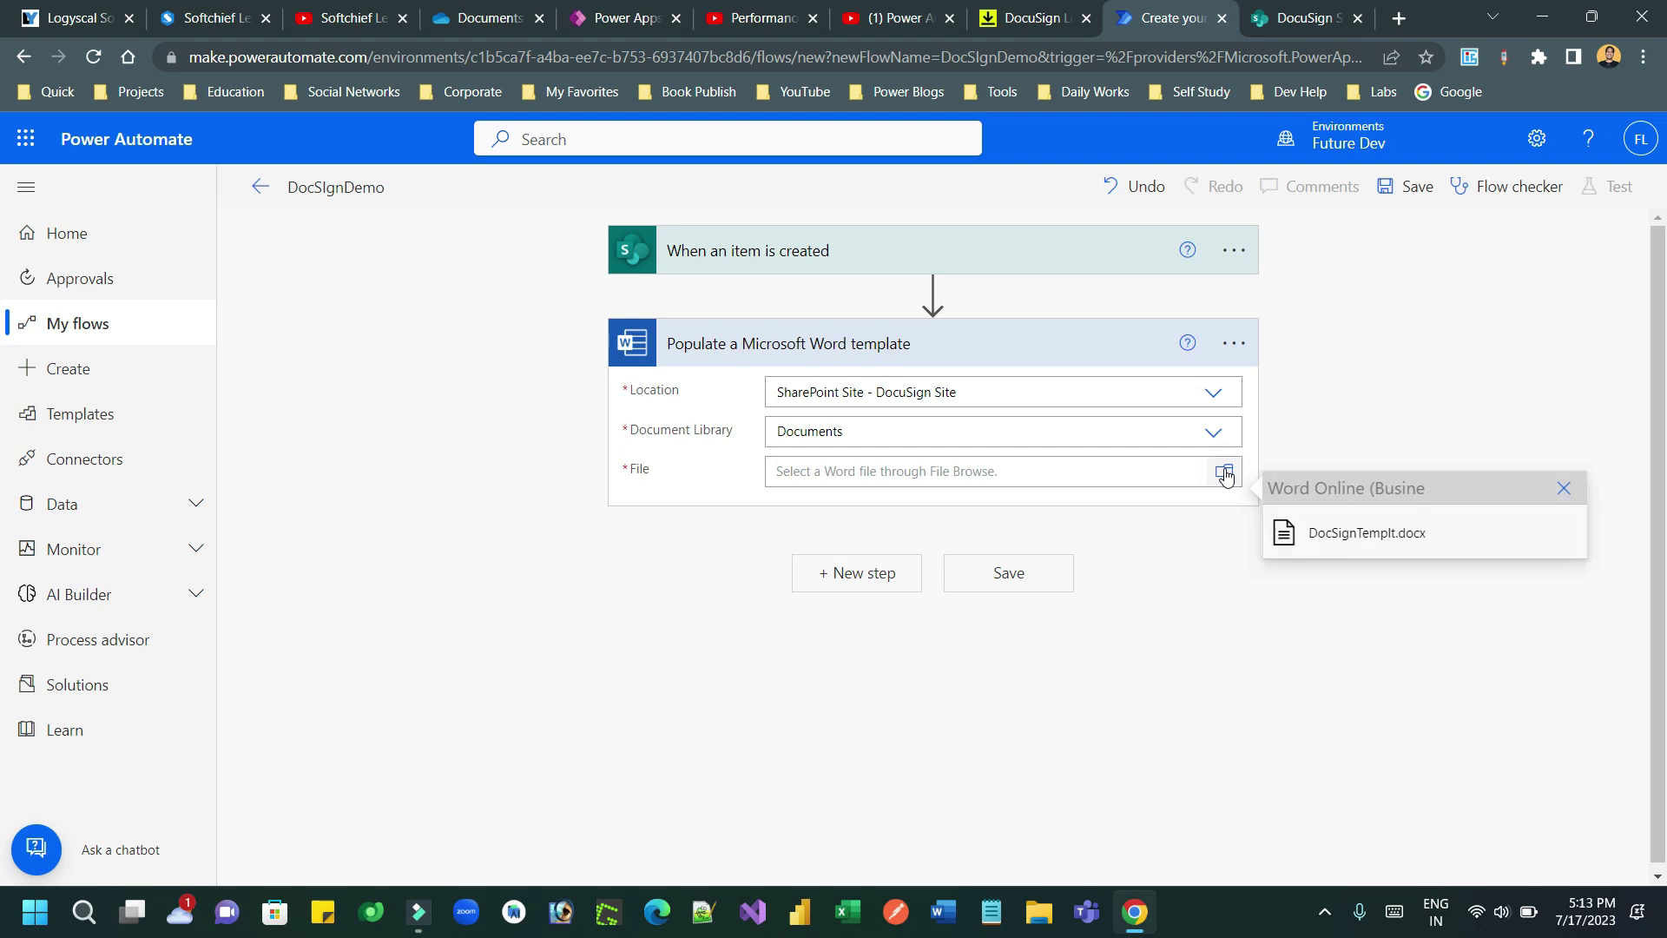
{"action": "left_click", "coordinate": [1379, 532]}
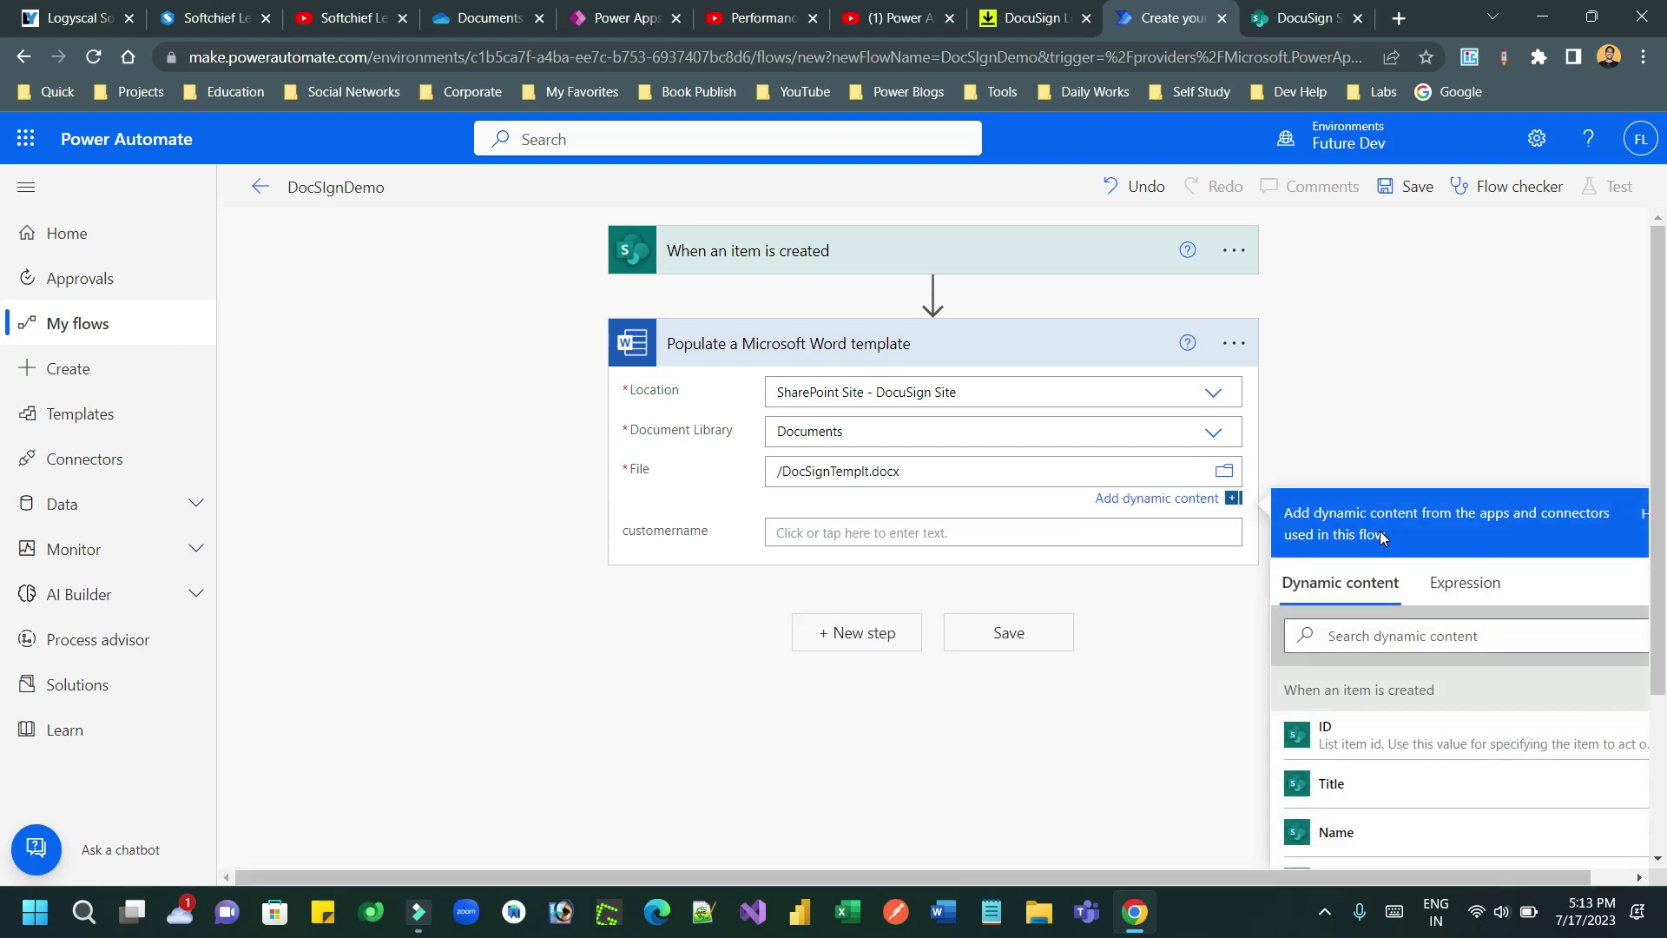
Map the customername field to the list item's Name
{"action": "left_click", "coordinate": [986, 530]}
{"action": "left_click", "coordinate": [1386, 669]}
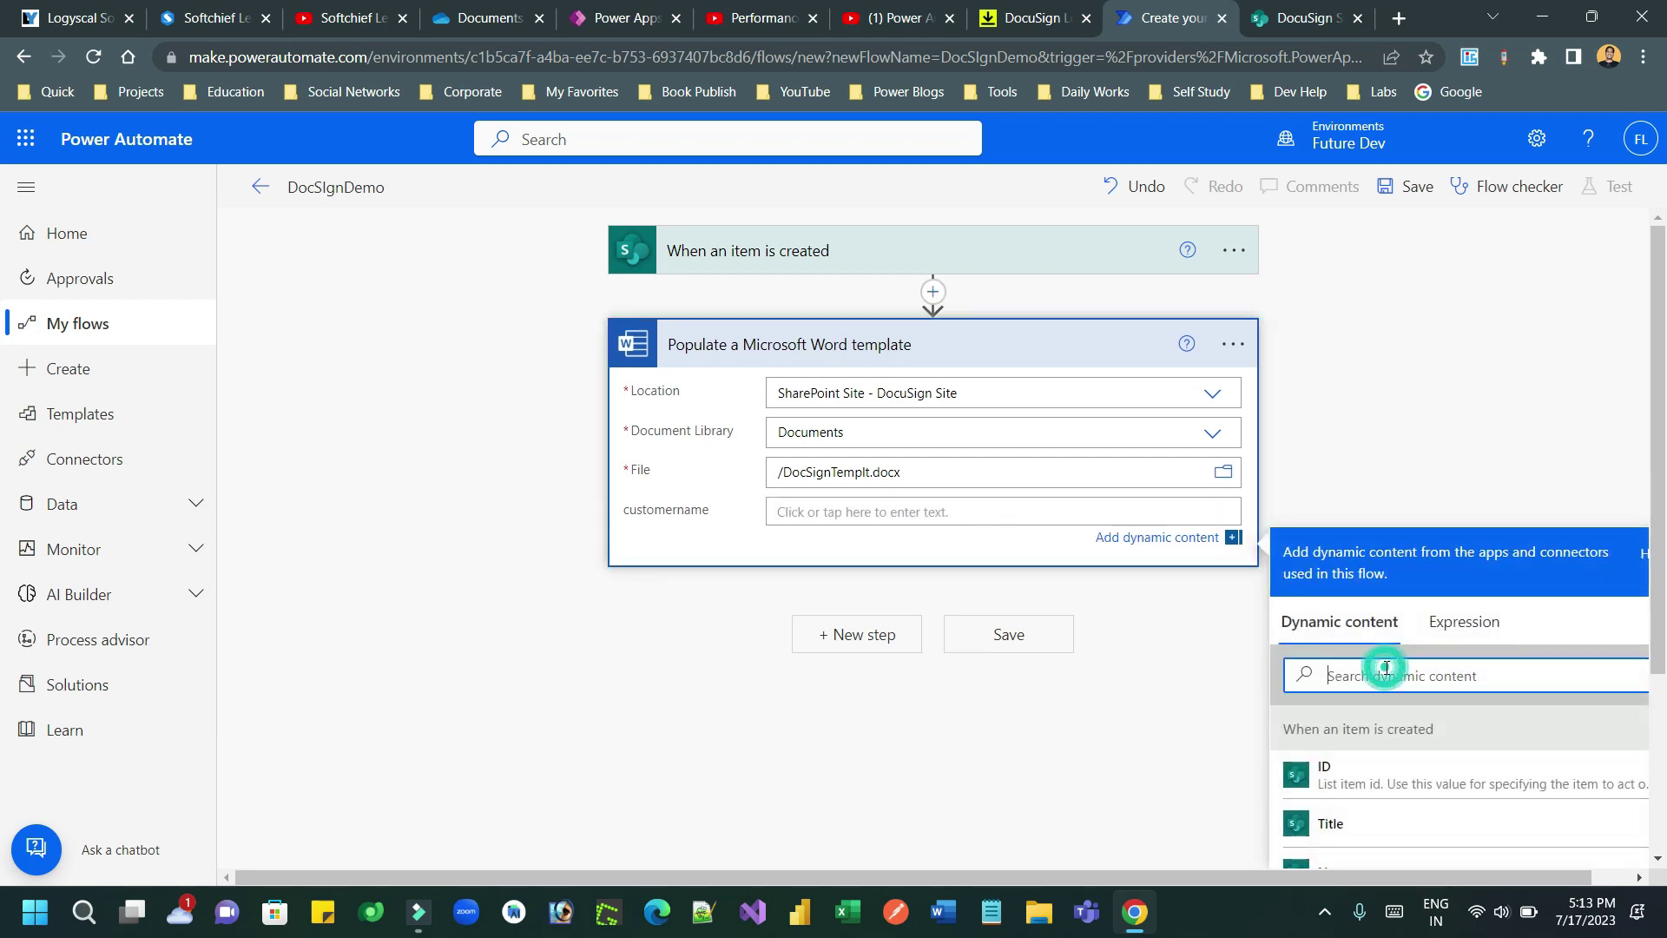
{"action": "type", "text": "name"}
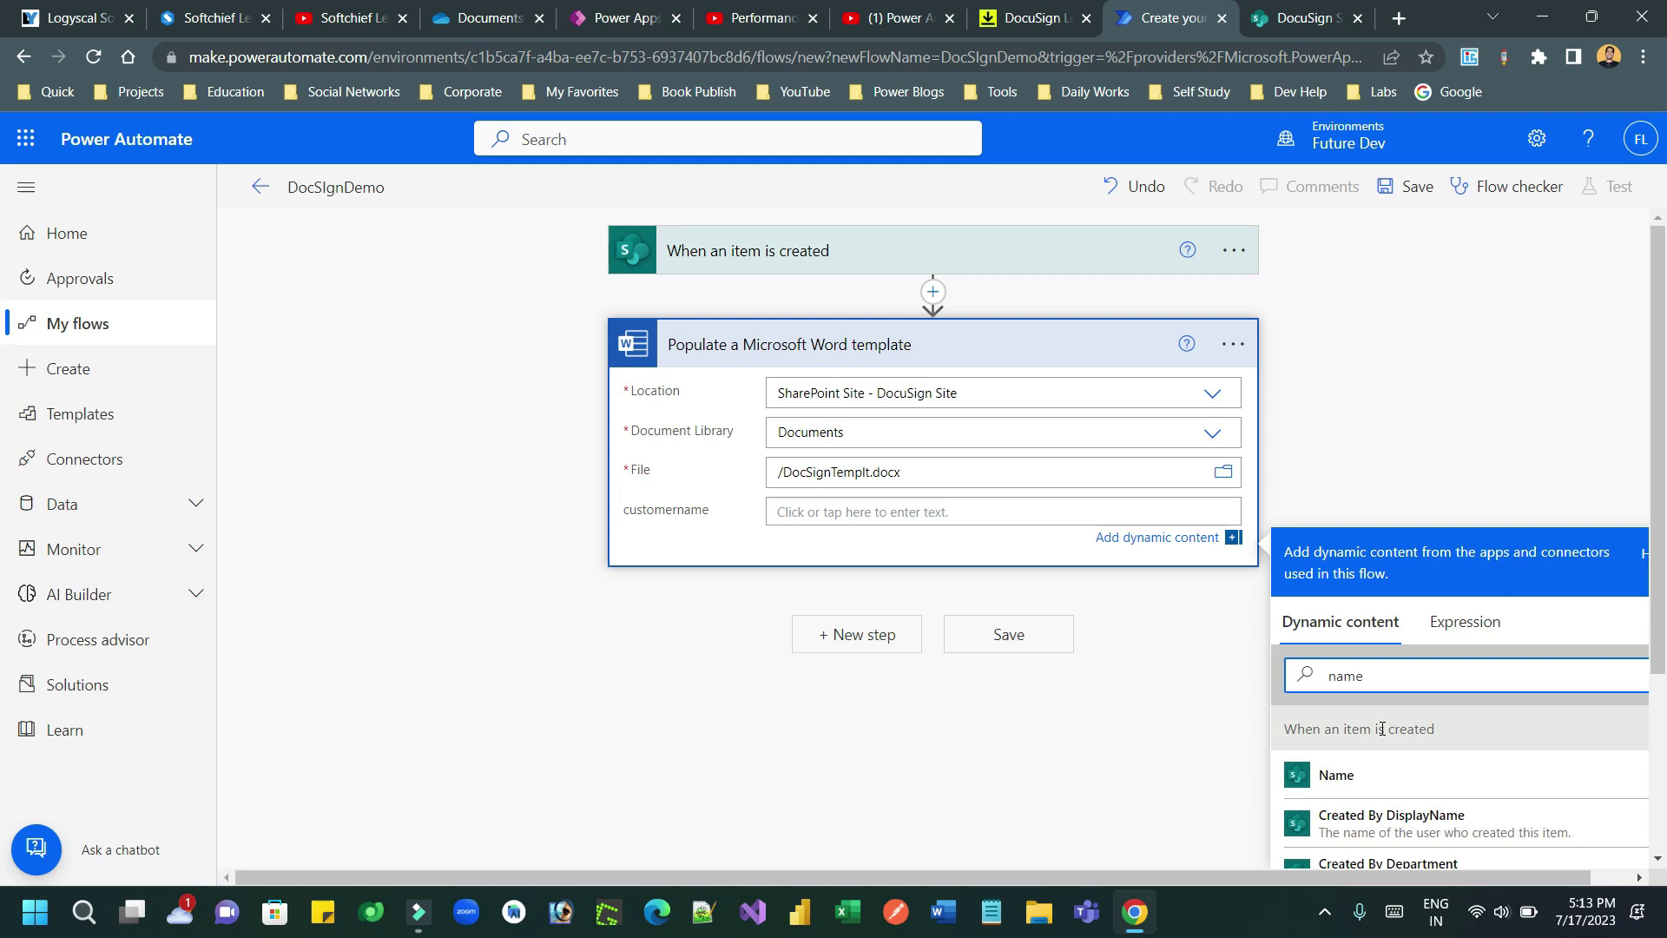
{"action": "left_click", "coordinate": [1357, 780]}
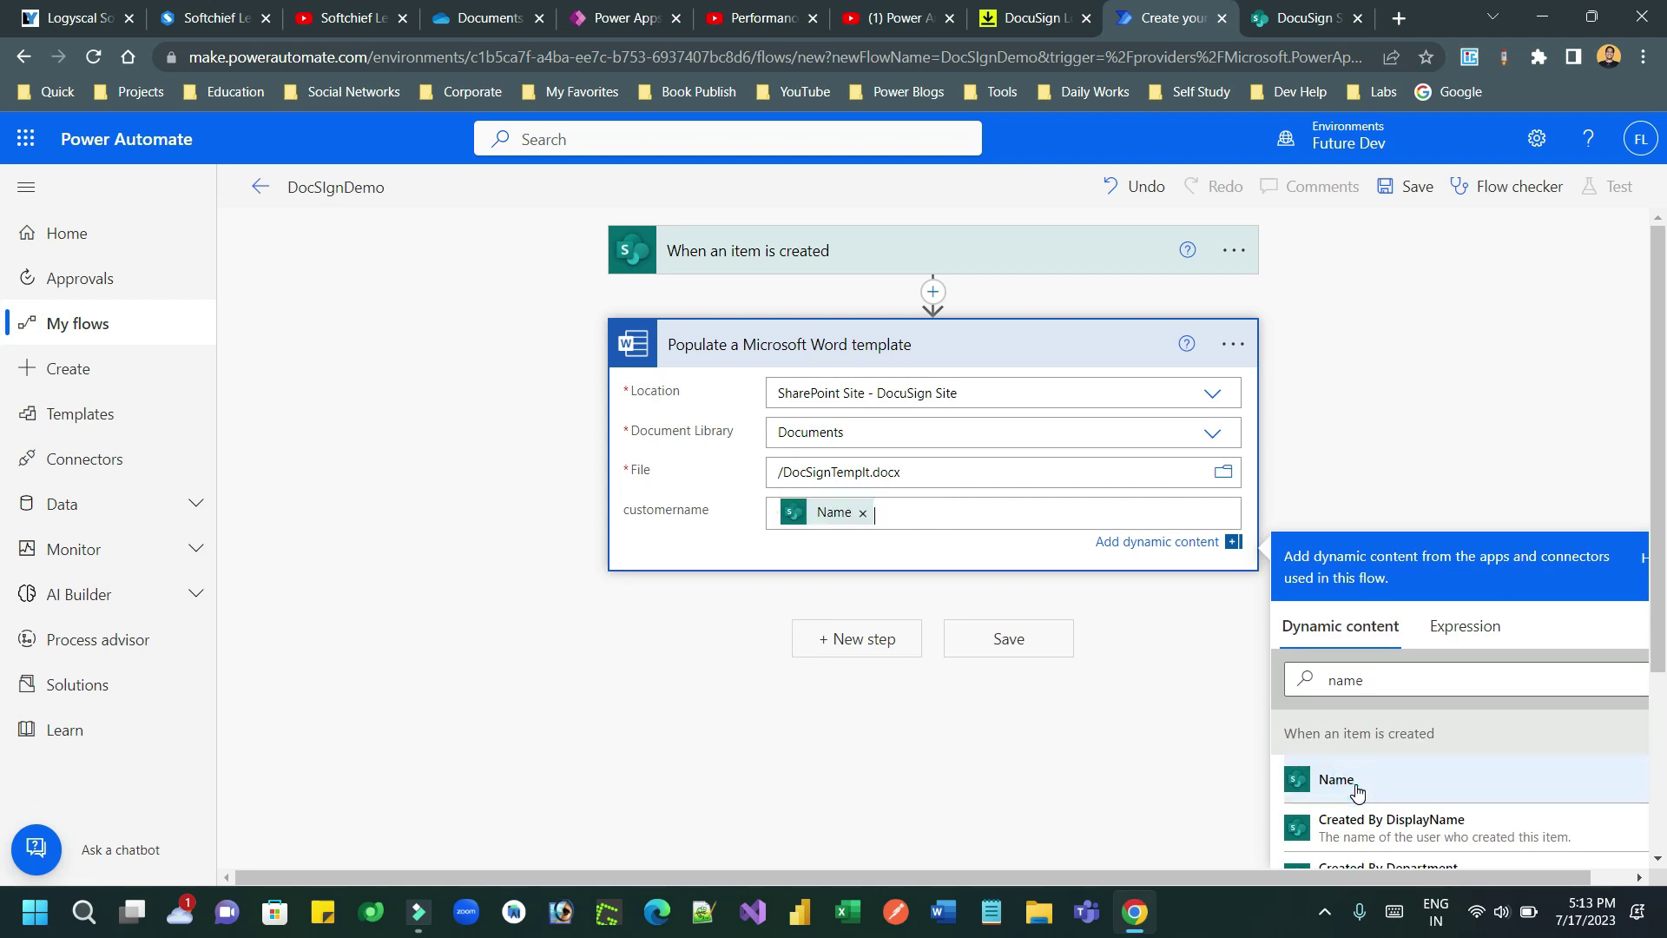
{"action": "left_click", "coordinate": [751, 650]}
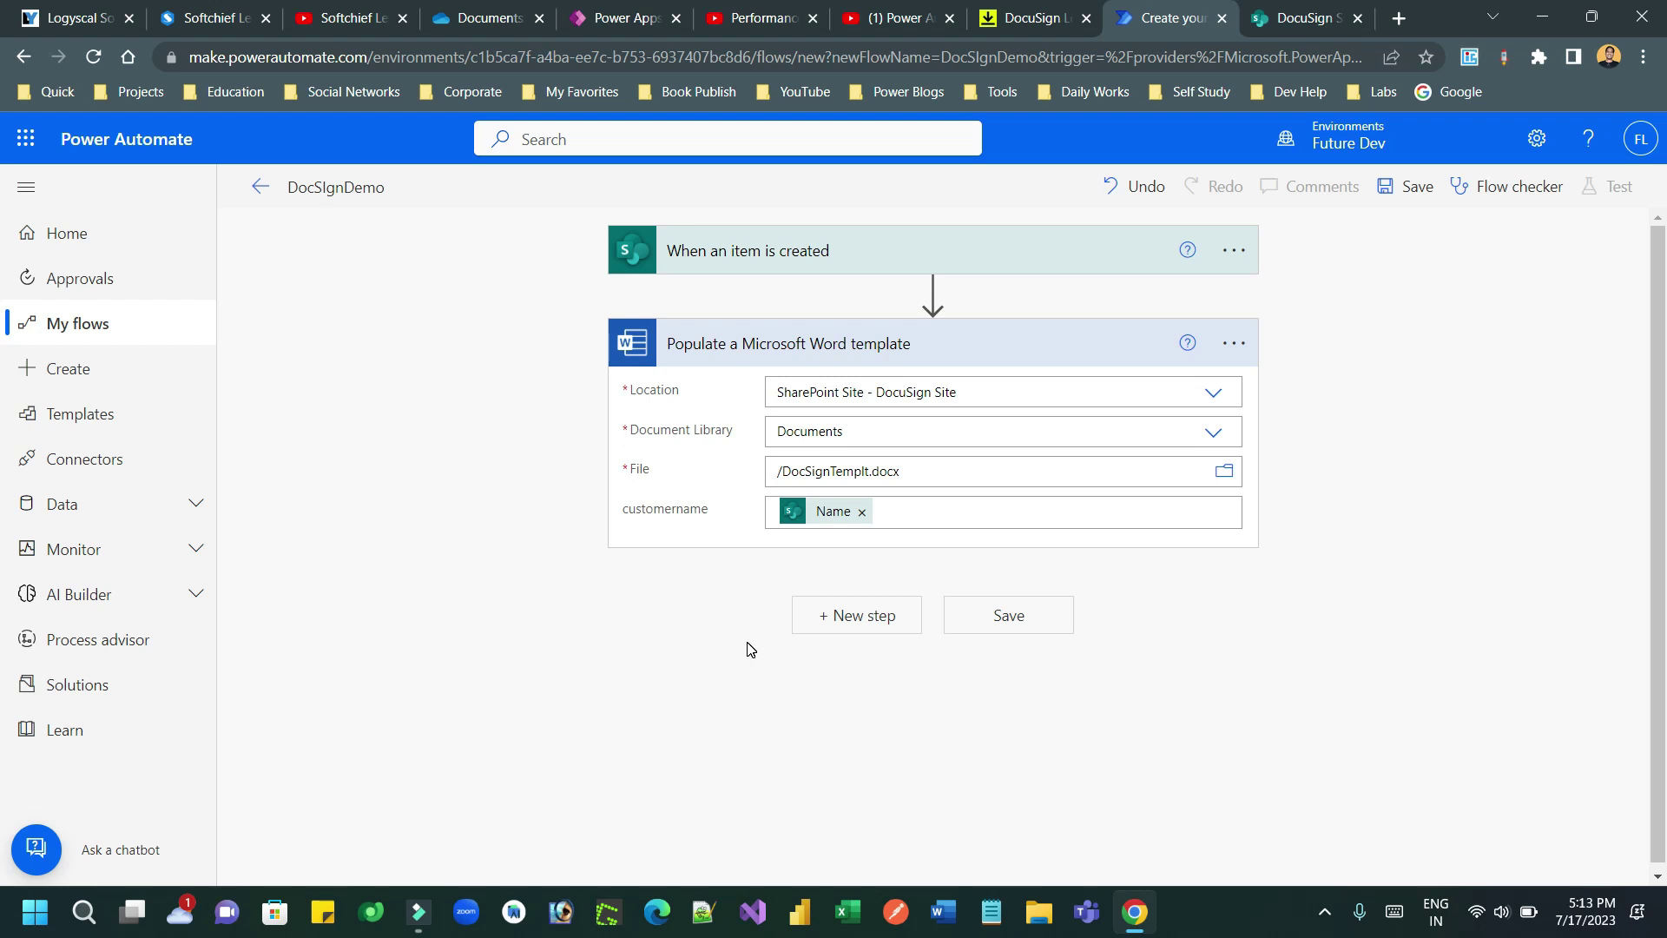
{"action": "left_click", "coordinate": [1146, 686]}
Start a new flow step and search the connectors for 'convert pdf', then replace it with 'wo'
{"action": "left_click", "coordinate": [858, 612]}
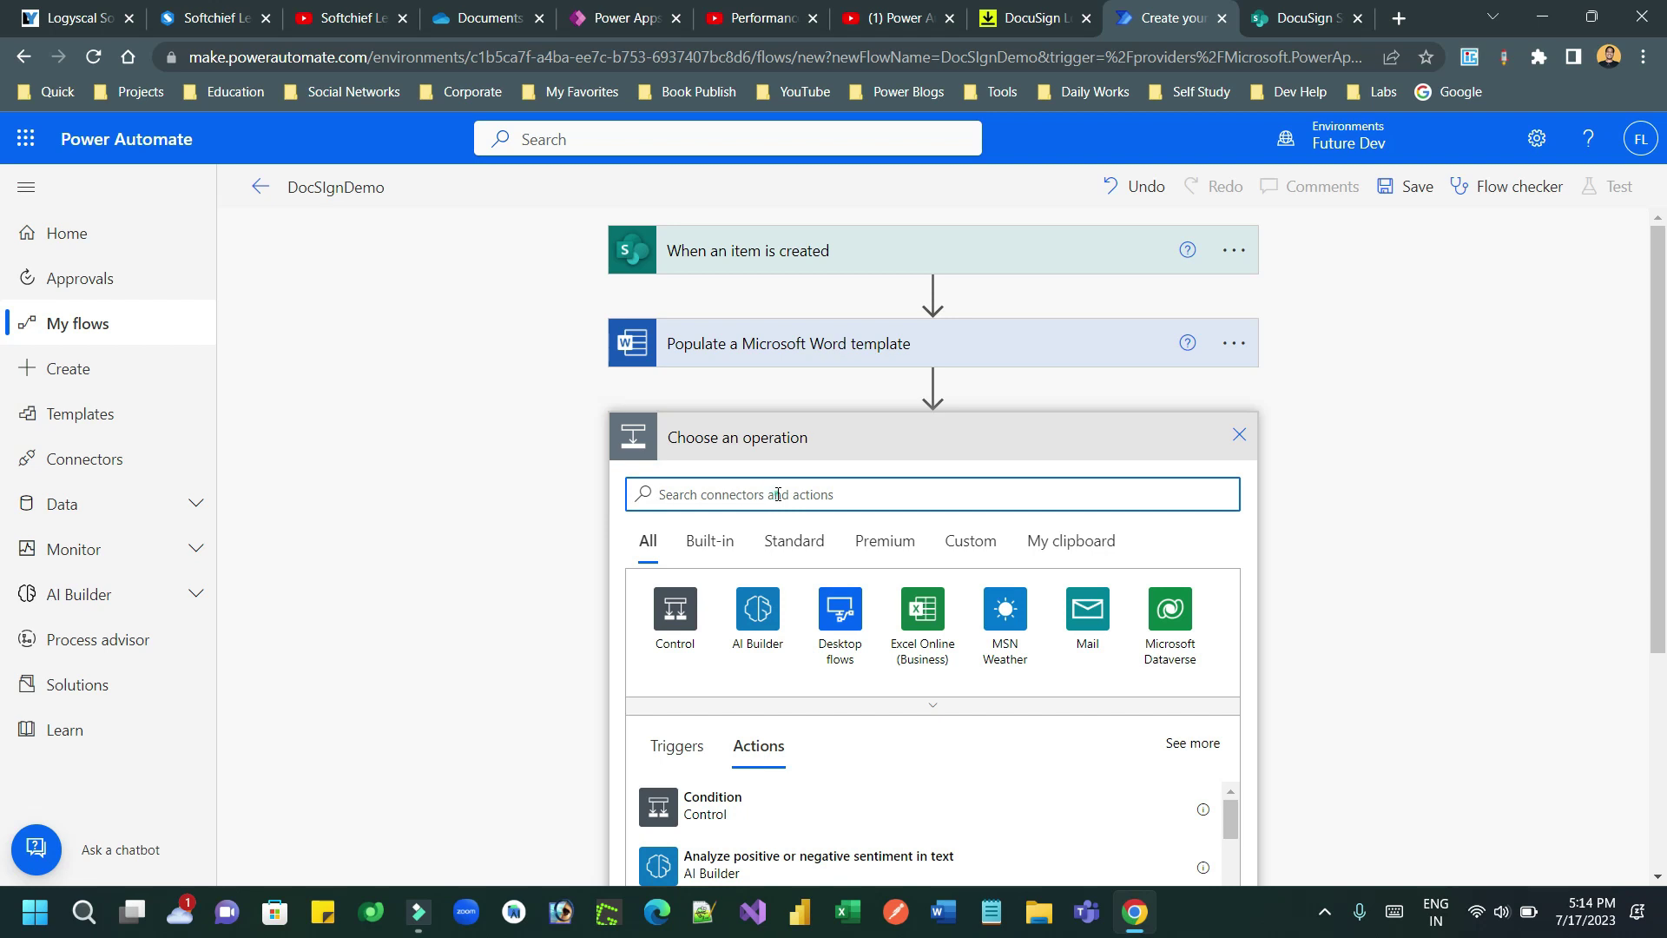
{"action": "type", "text": "co"}
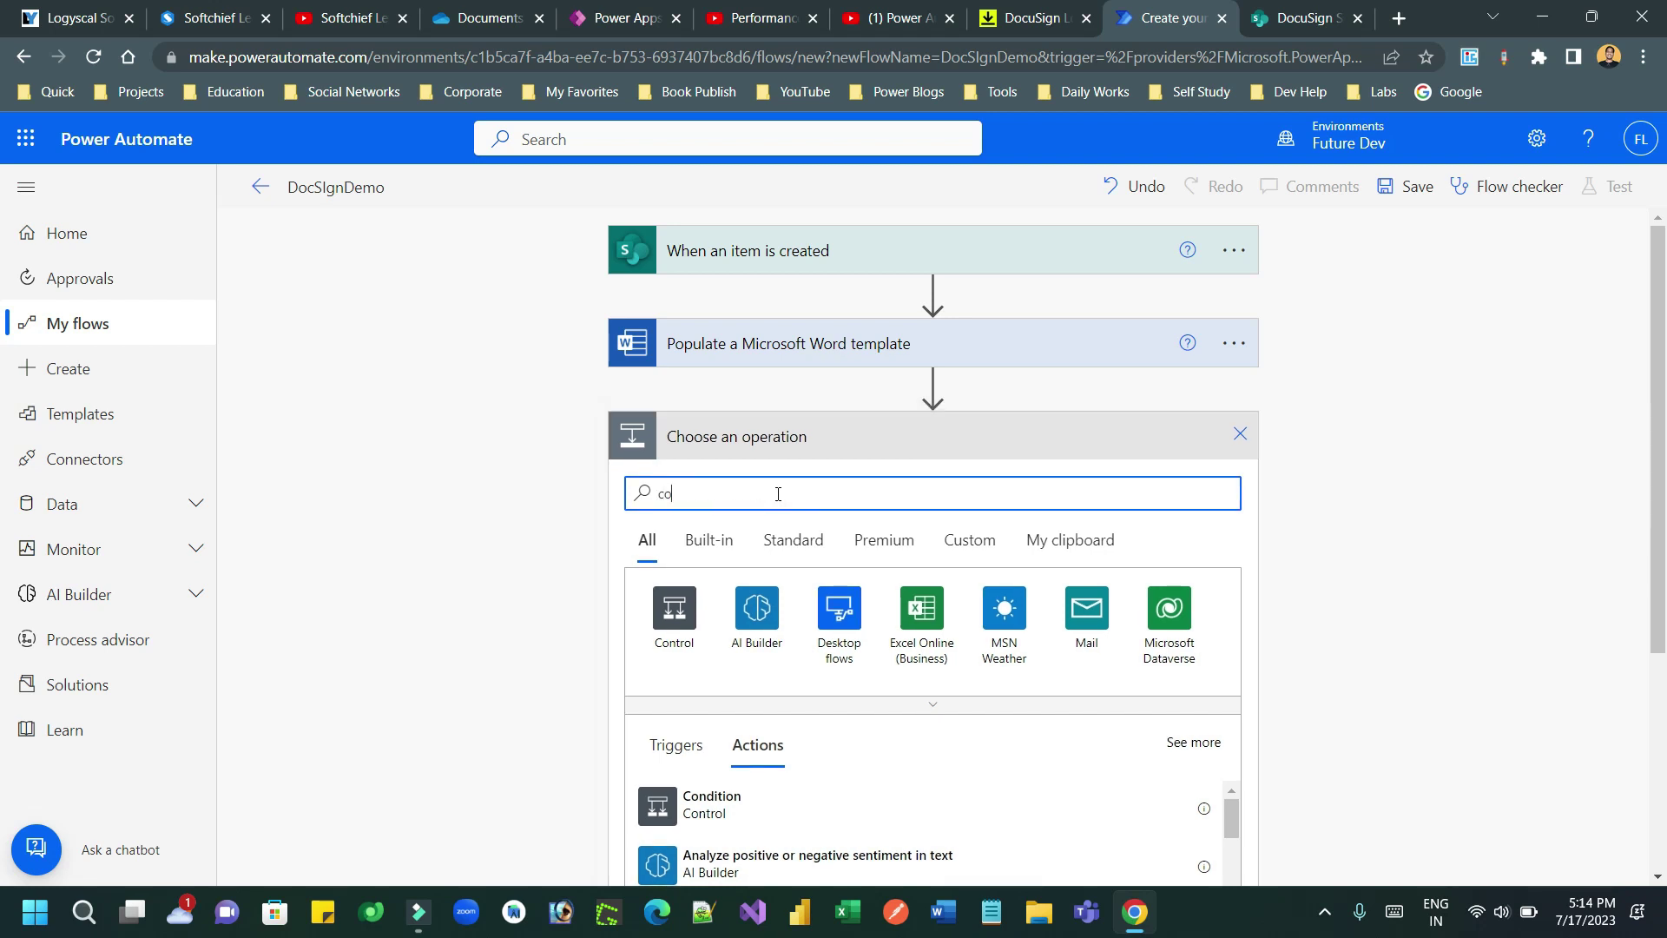
{"action": "type", "text": "nvert pdf"}
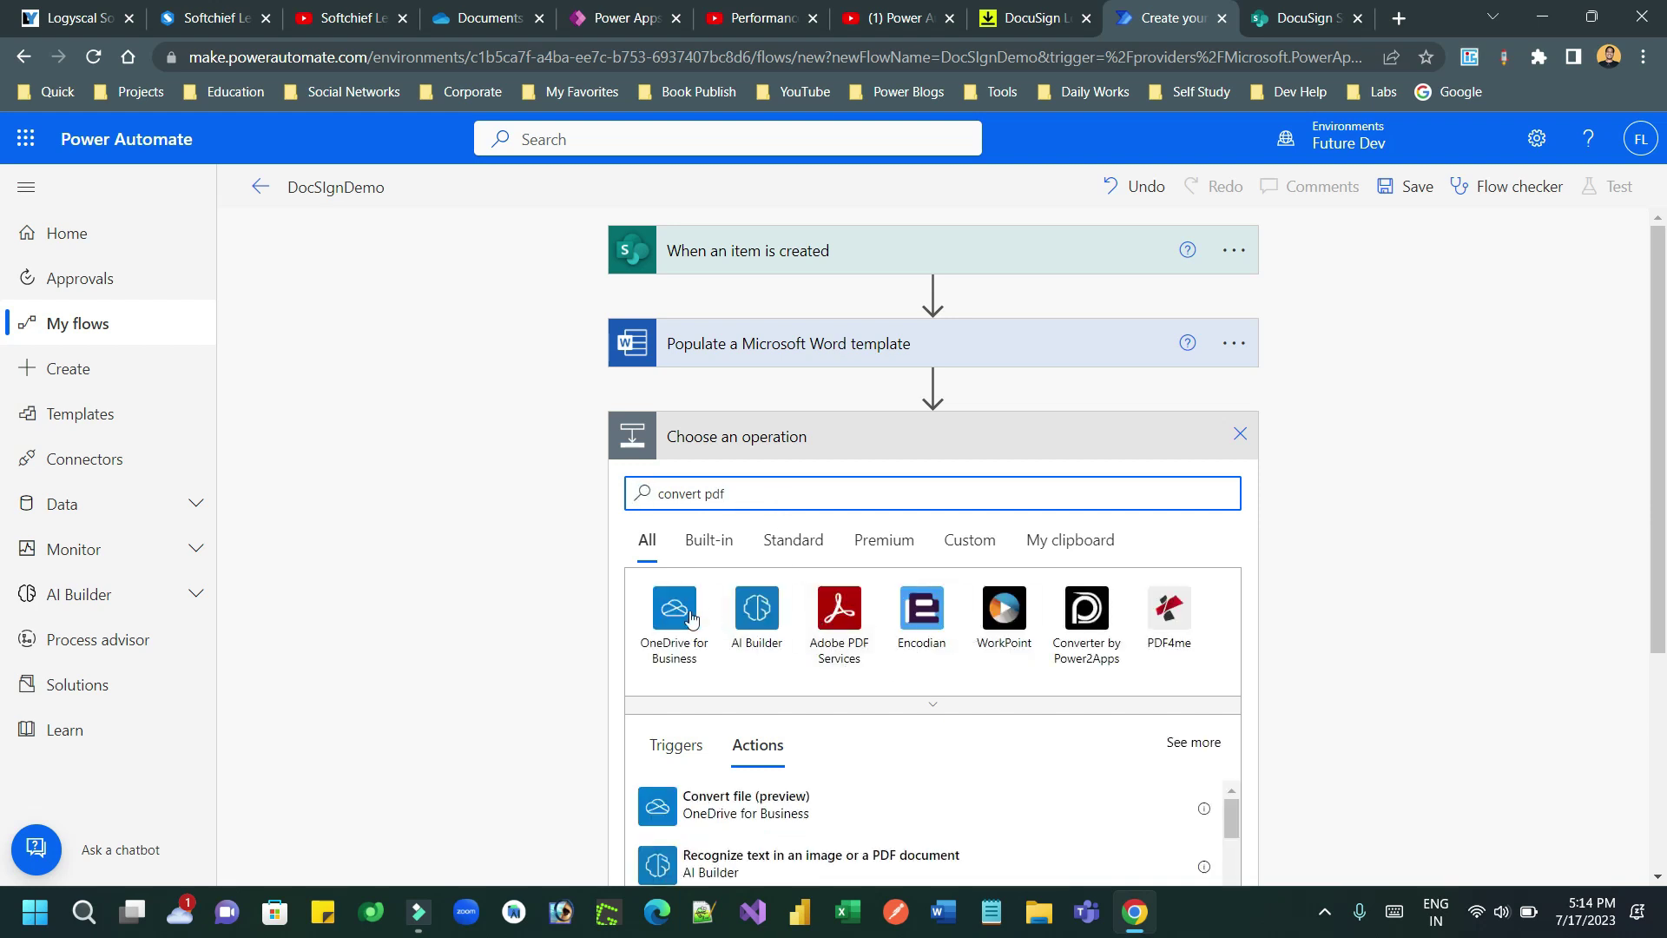
{"action": "left_click_drag", "start_coordinate": [741, 494], "coordinate": [551, 476]}
{"action": "type", "text": "wo"}
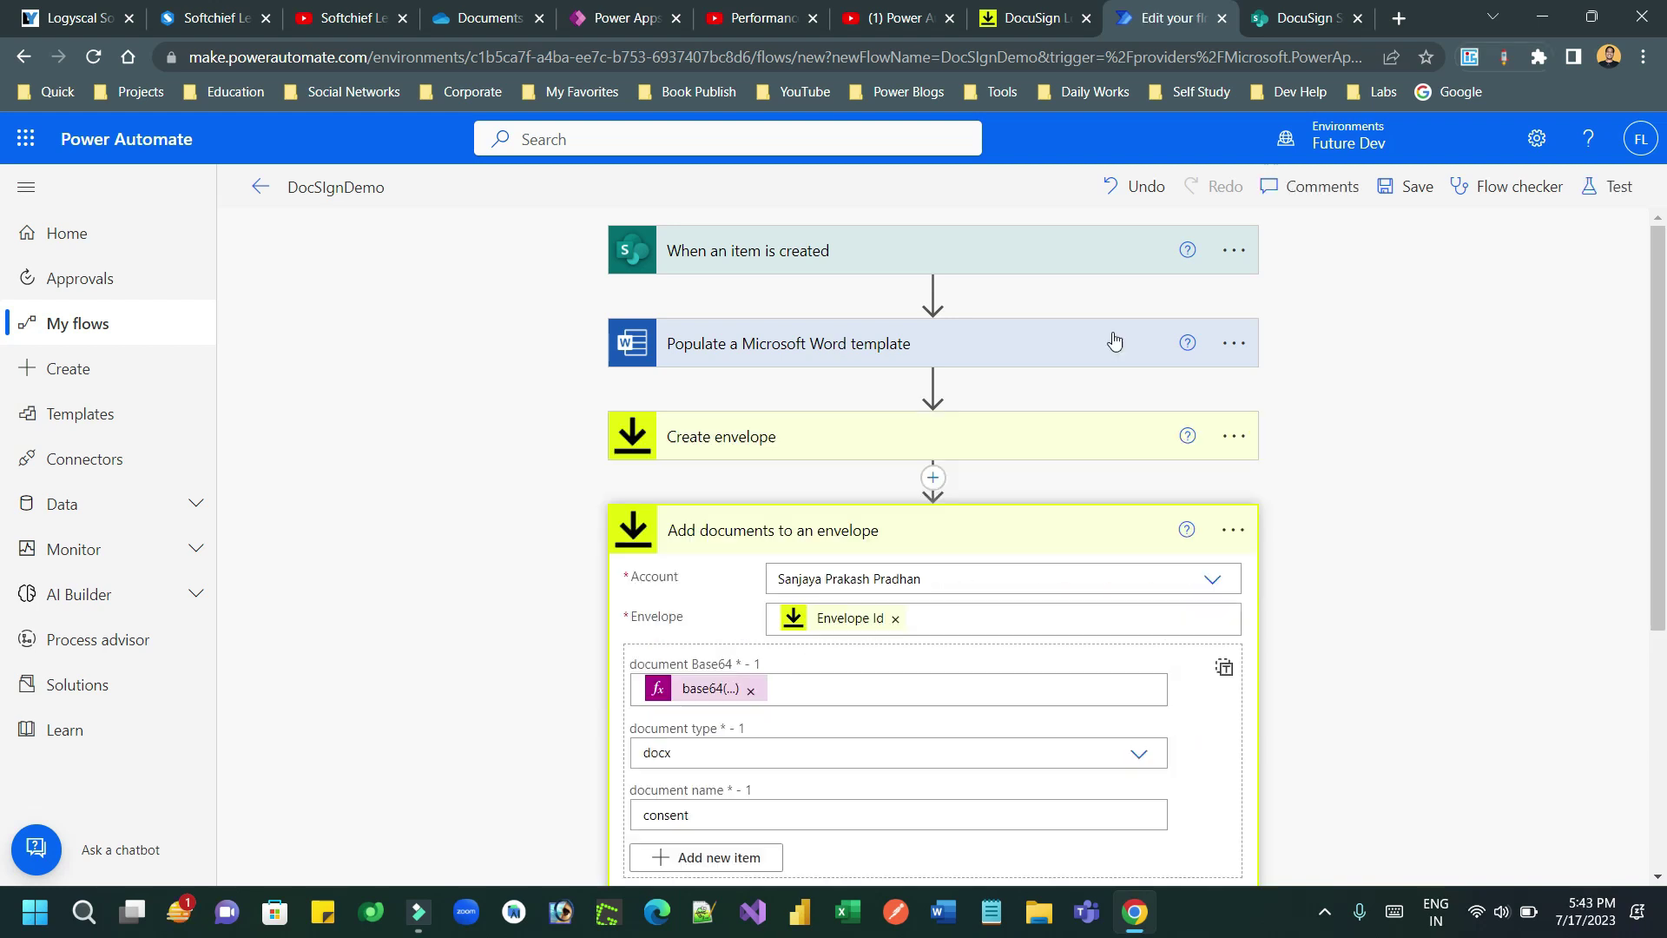
Try inserting a DocuSign action before Create envelope, then cancel it
{"action": "left_click", "coordinate": [1029, 454]}
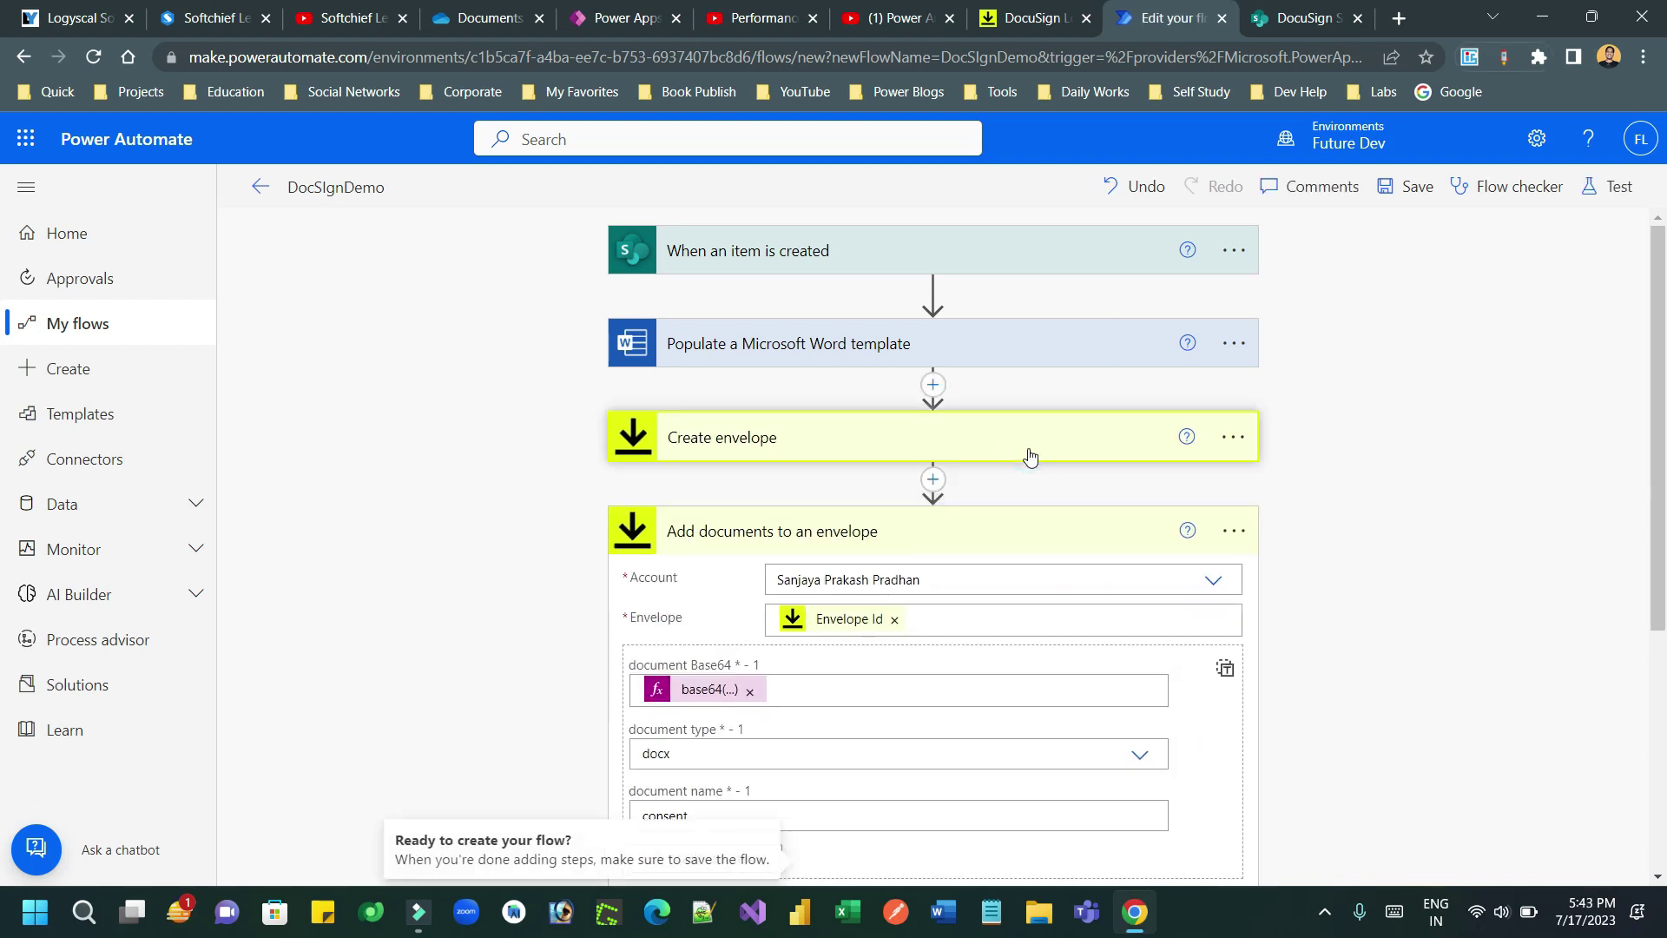
{"action": "left_click", "coordinate": [932, 385]}
{"action": "left_click", "coordinate": [924, 417]}
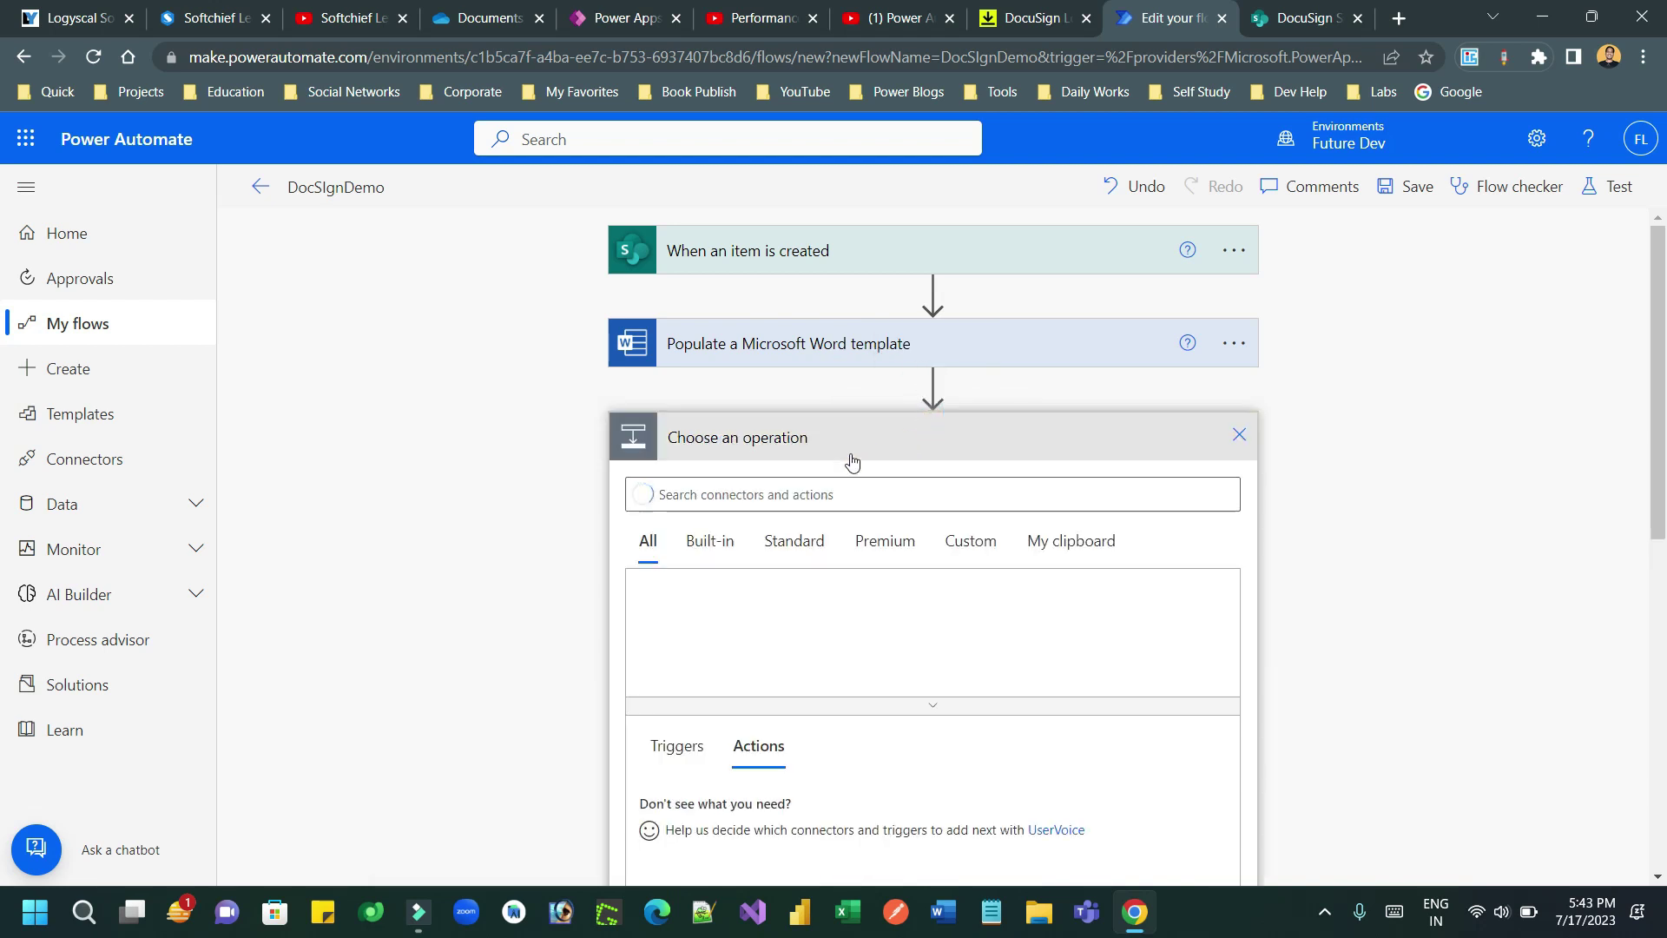
{"action": "type", "text": "dp"}
{"action": "key", "text": "BackSpace"}
{"action": "type", "text": "oc"}
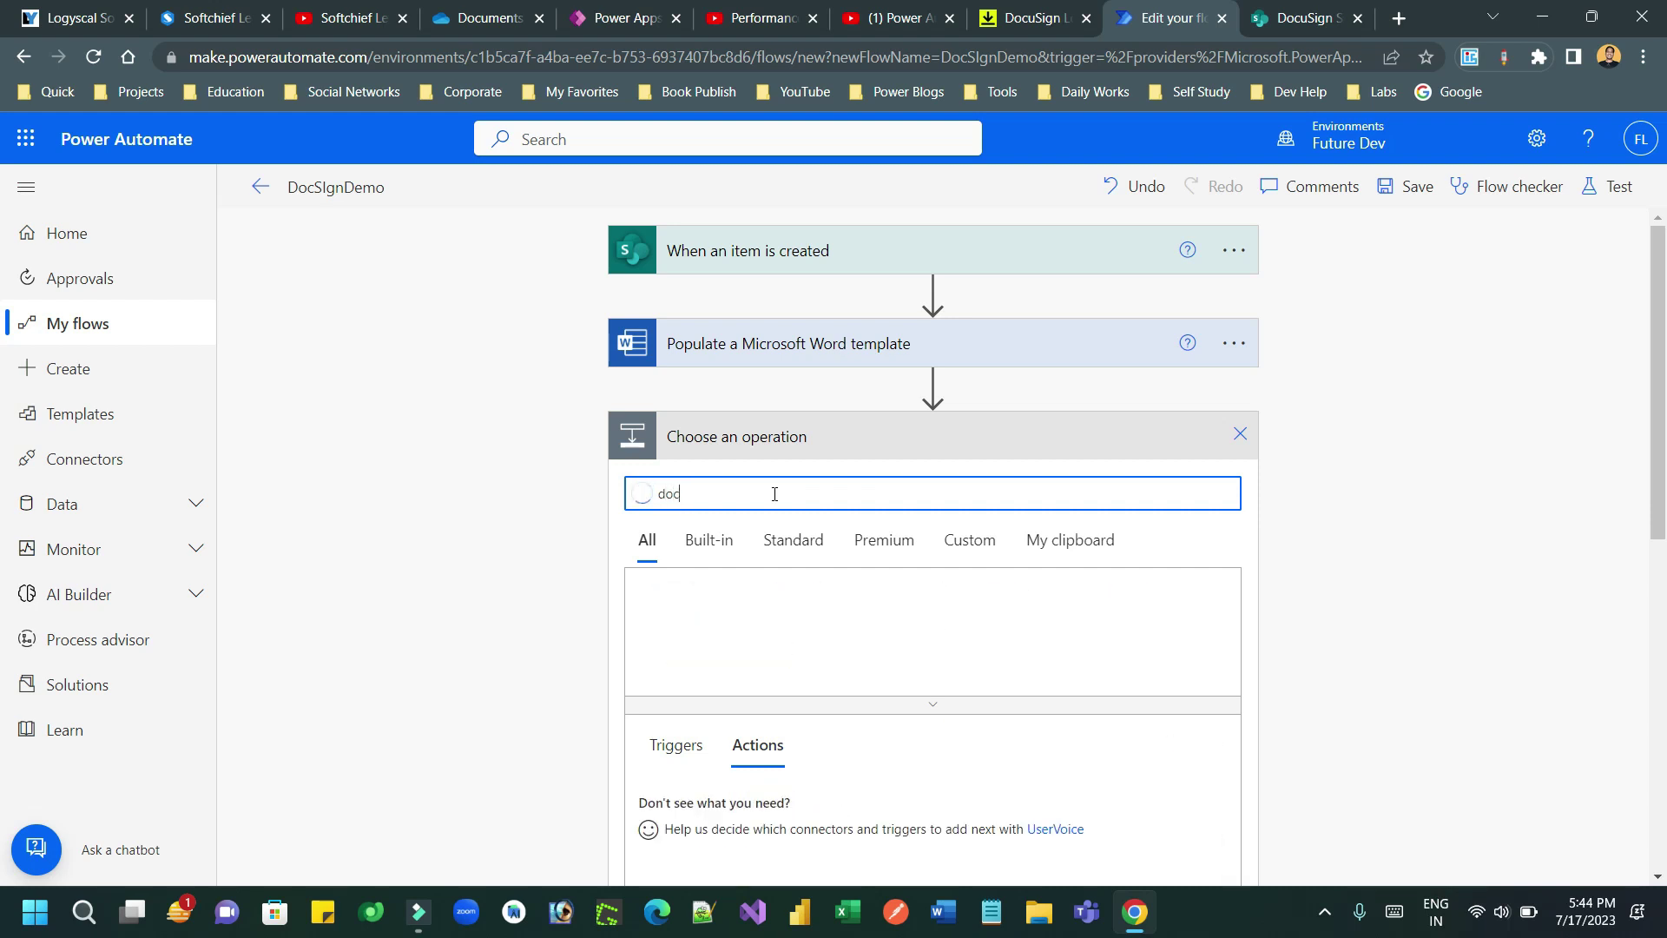
{"action": "type", "text": "usign"}
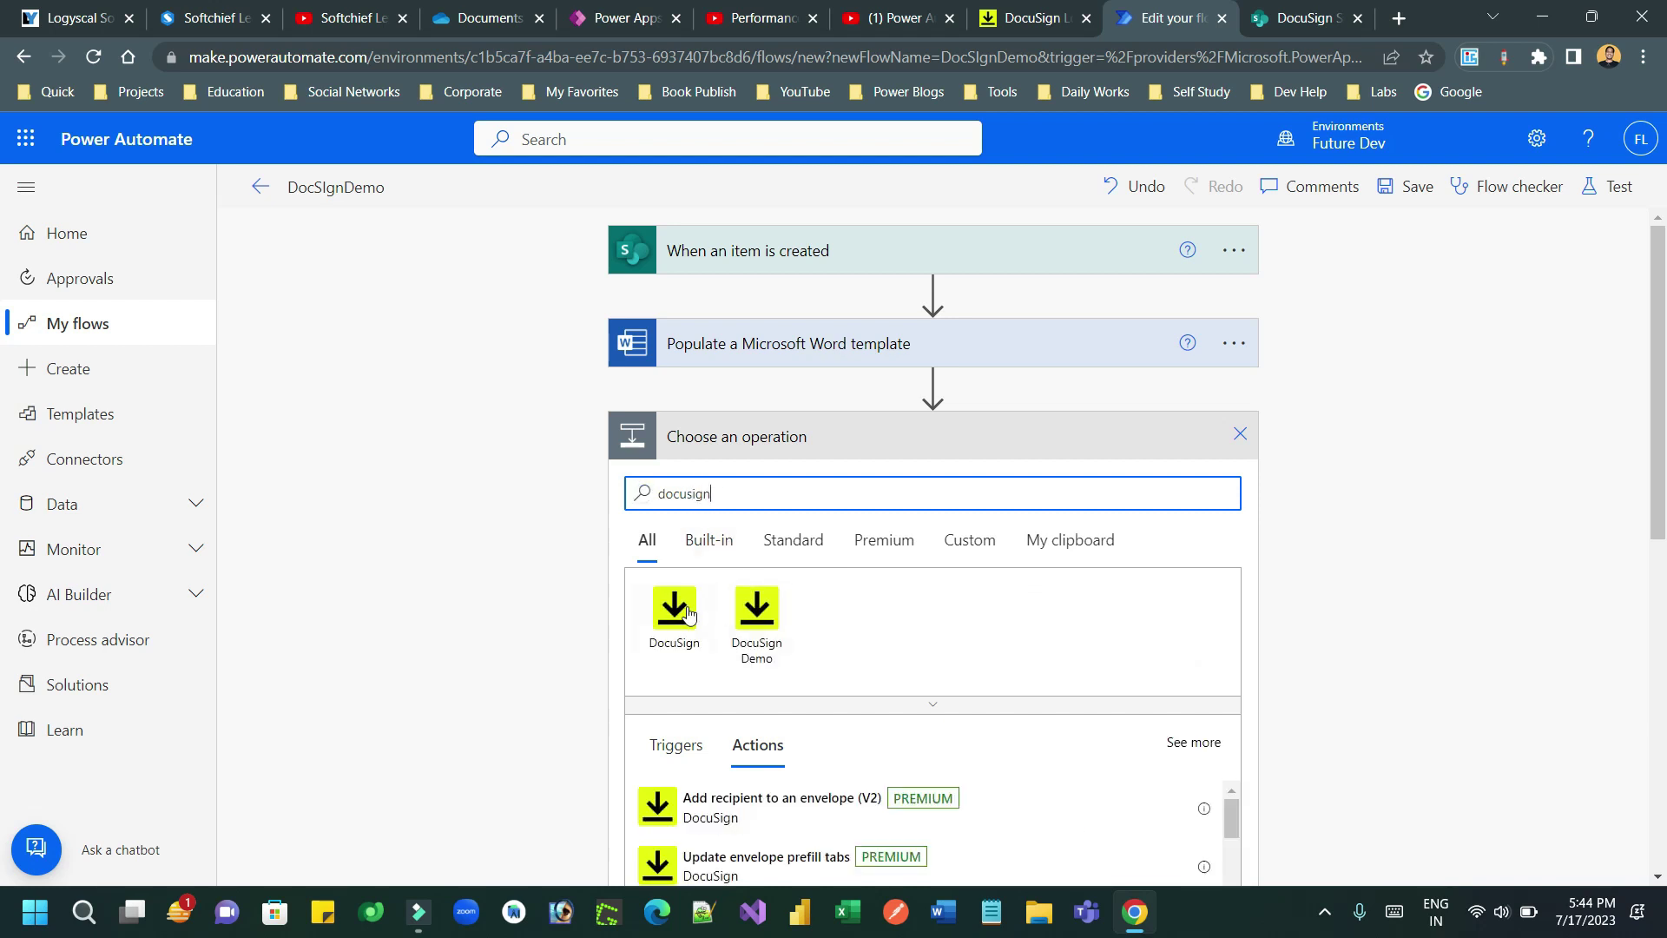
{"action": "left_click", "coordinate": [678, 608]}
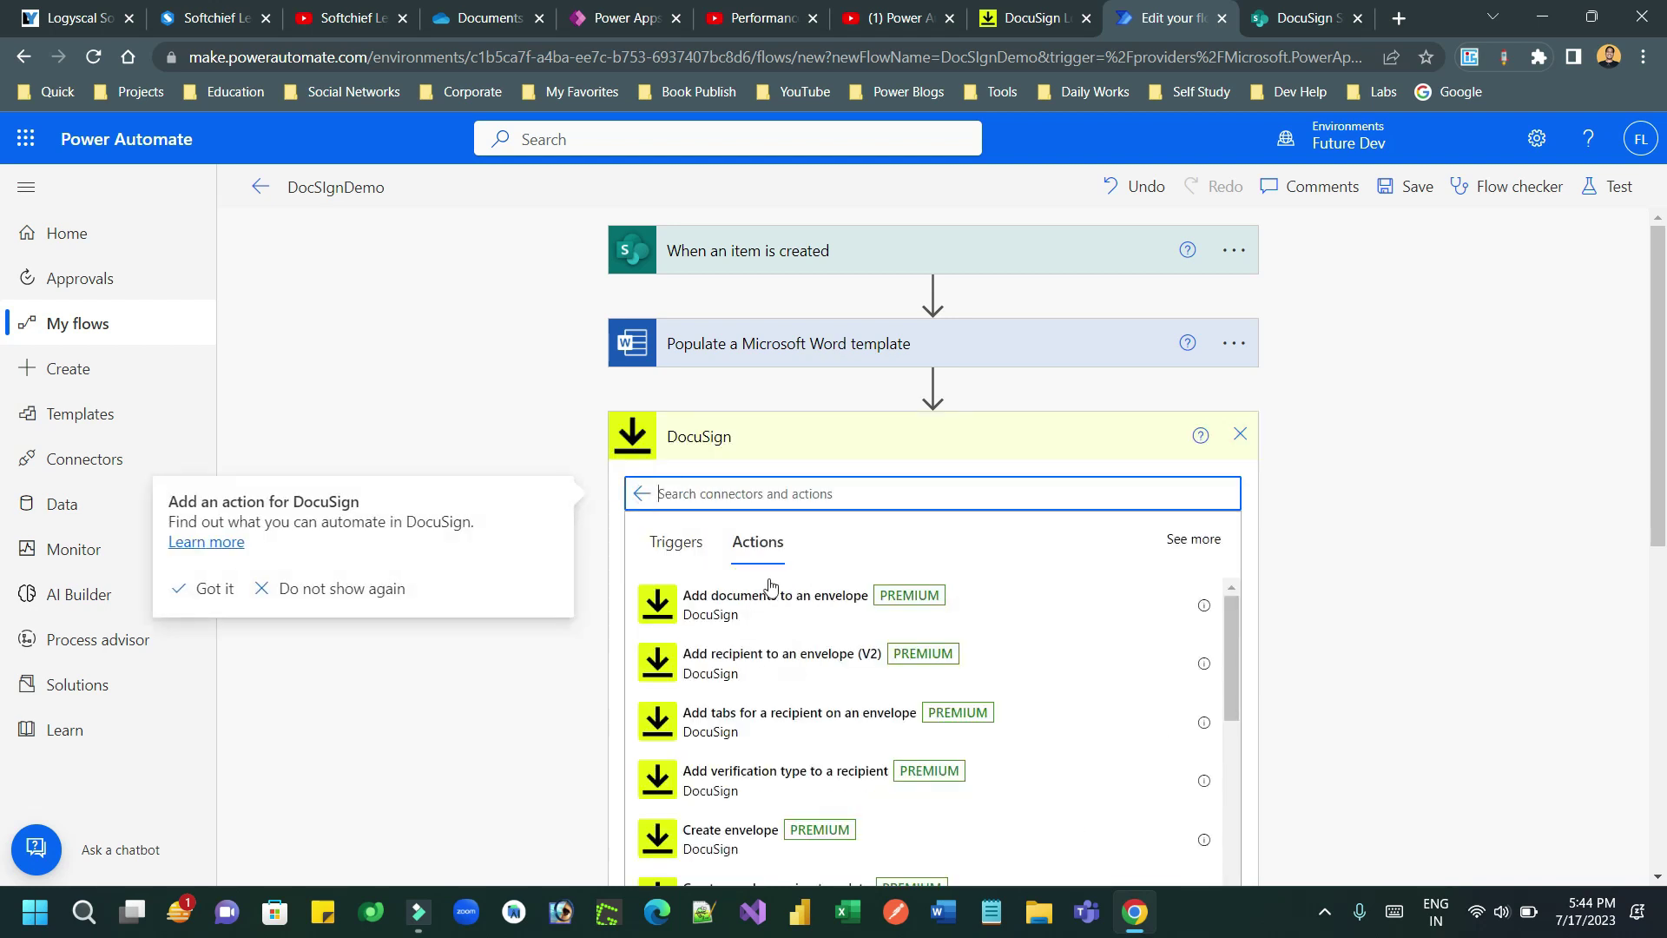
{"action": "left_click", "coordinate": [1240, 434]}
Review the Create envelope email subject and the Add documents to an envelope settings
{"action": "left_click", "coordinate": [862, 438]}
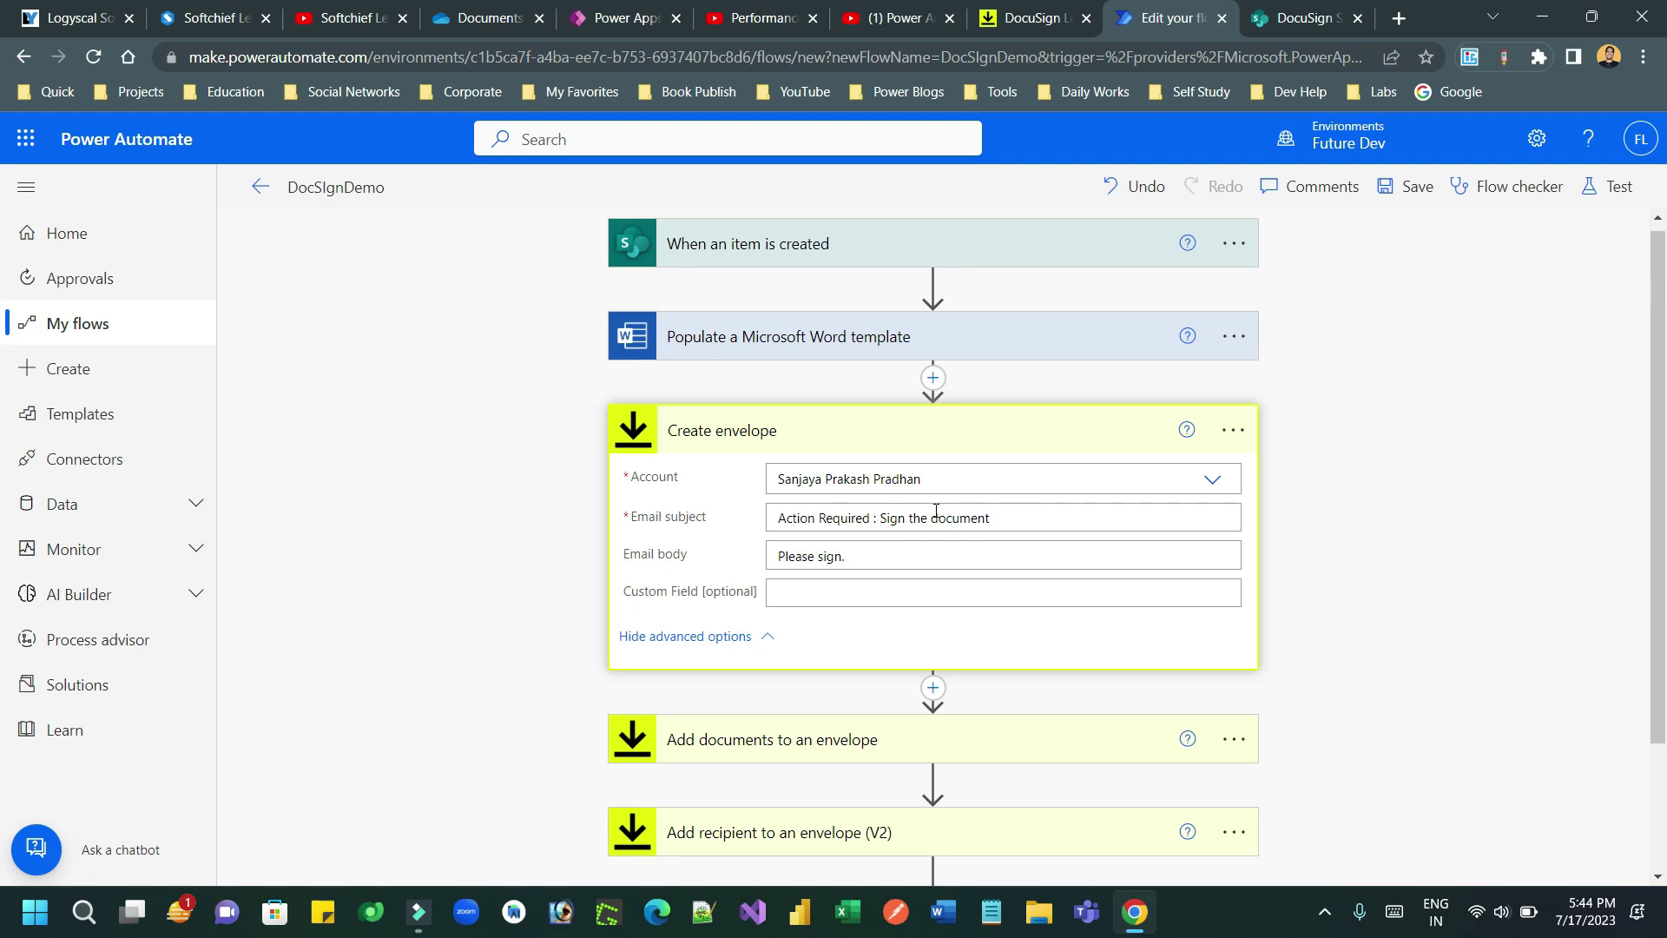
{"action": "left_click", "coordinate": [896, 517]}
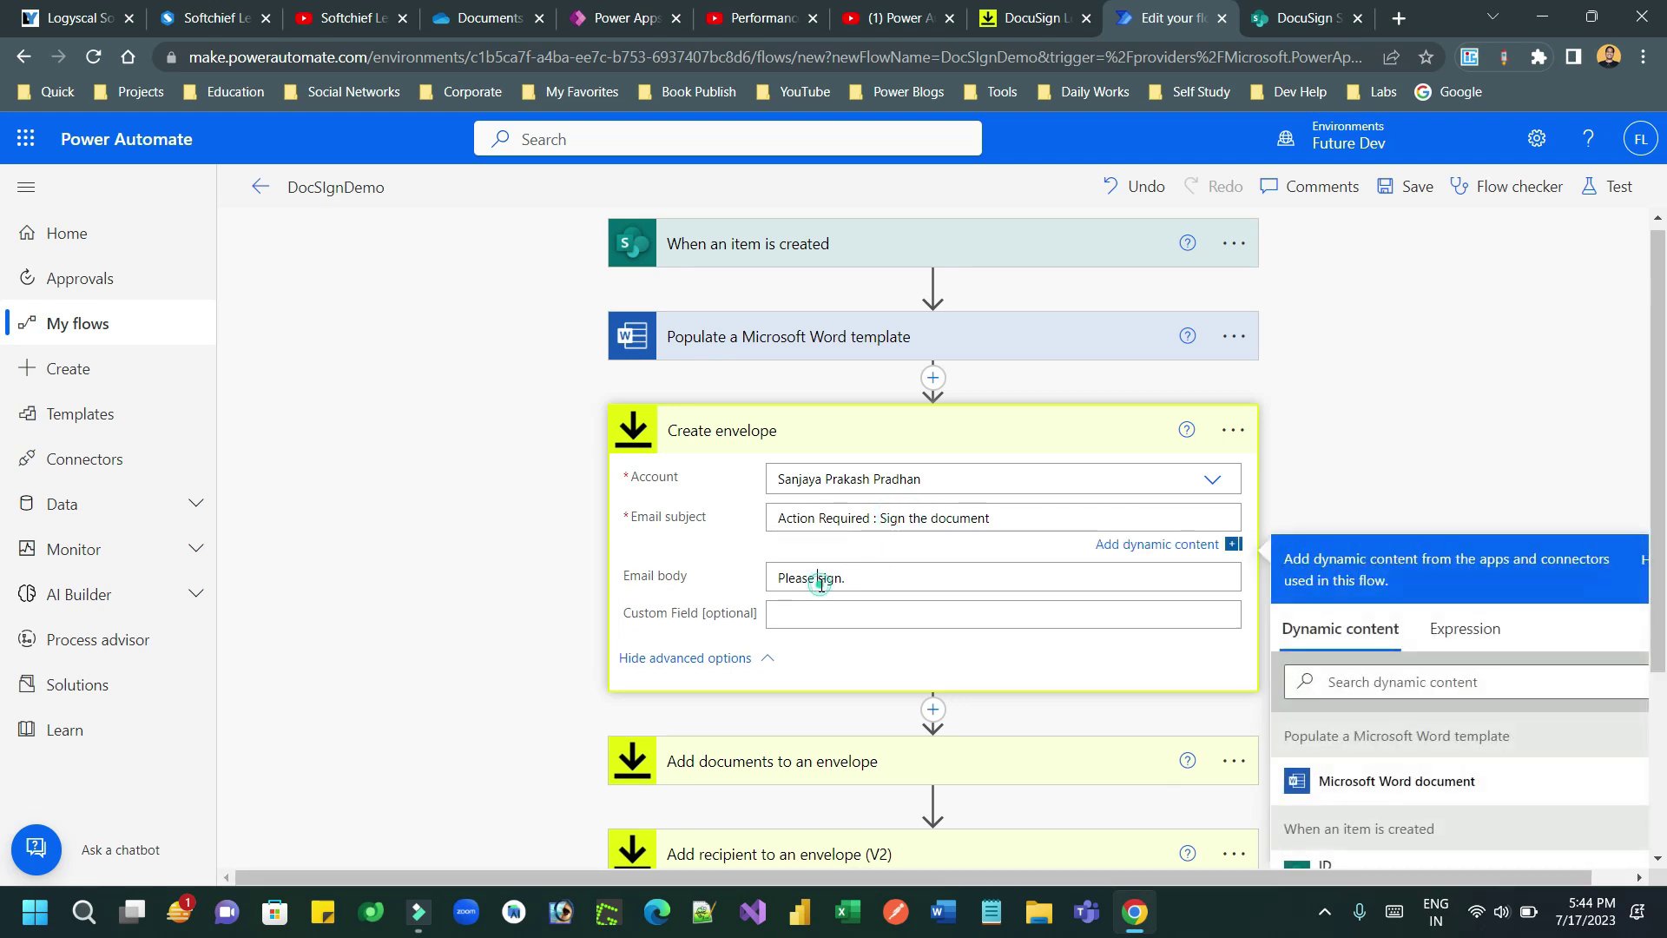
{"action": "left_click", "coordinate": [692, 601]}
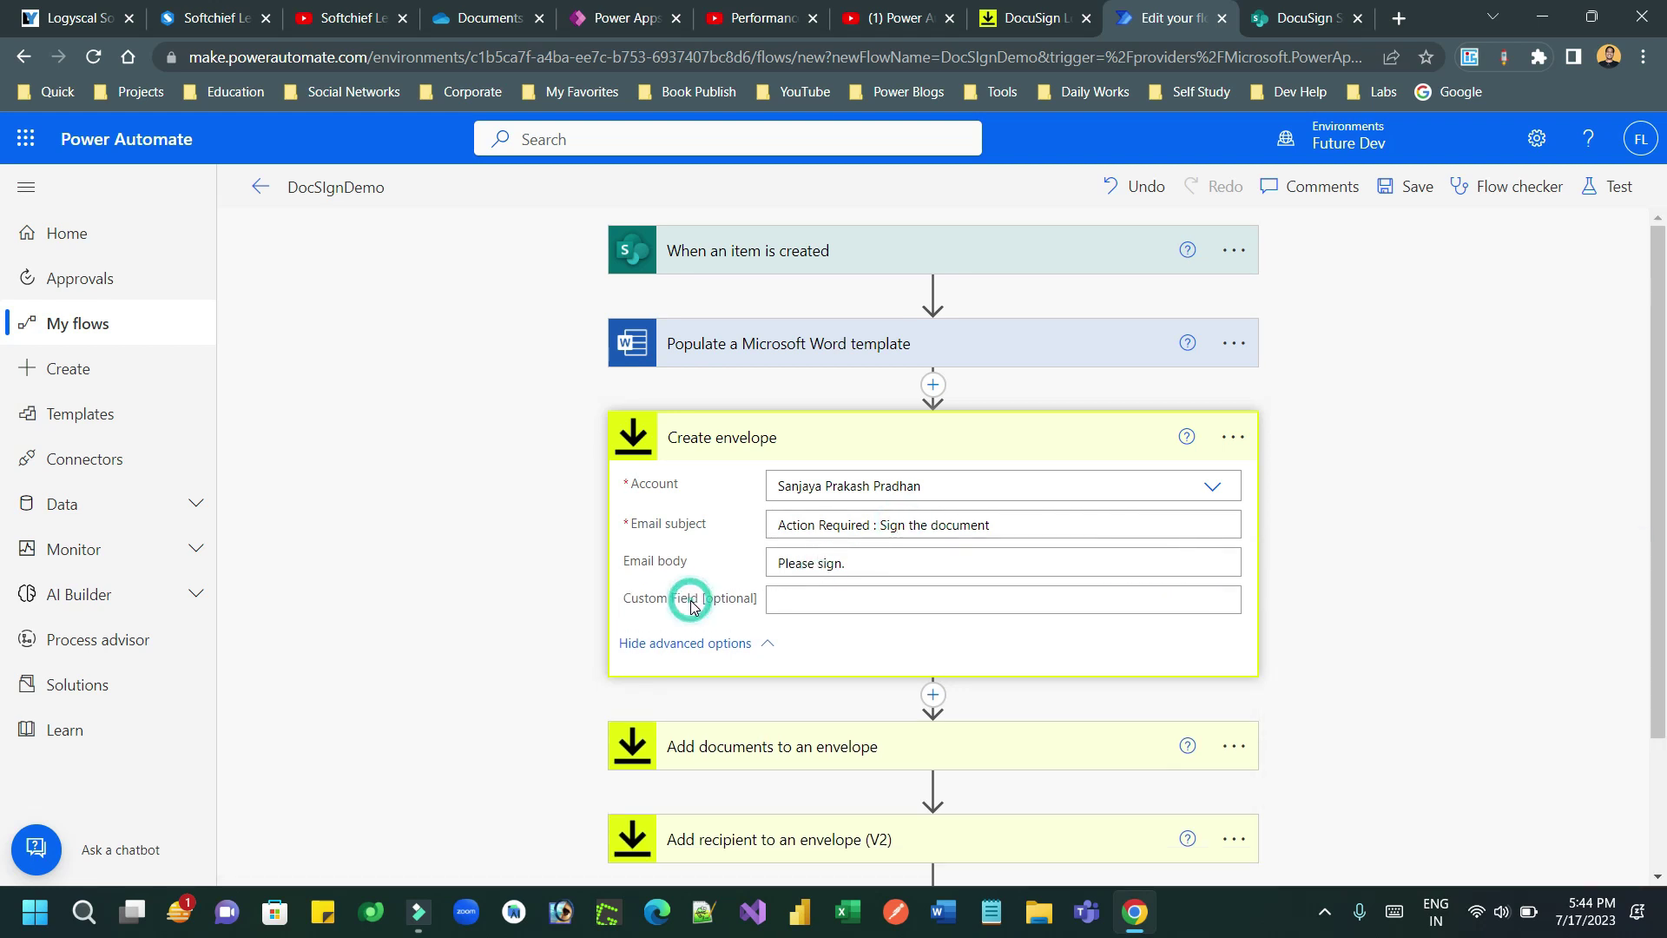
{"action": "left_click", "coordinate": [890, 432]}
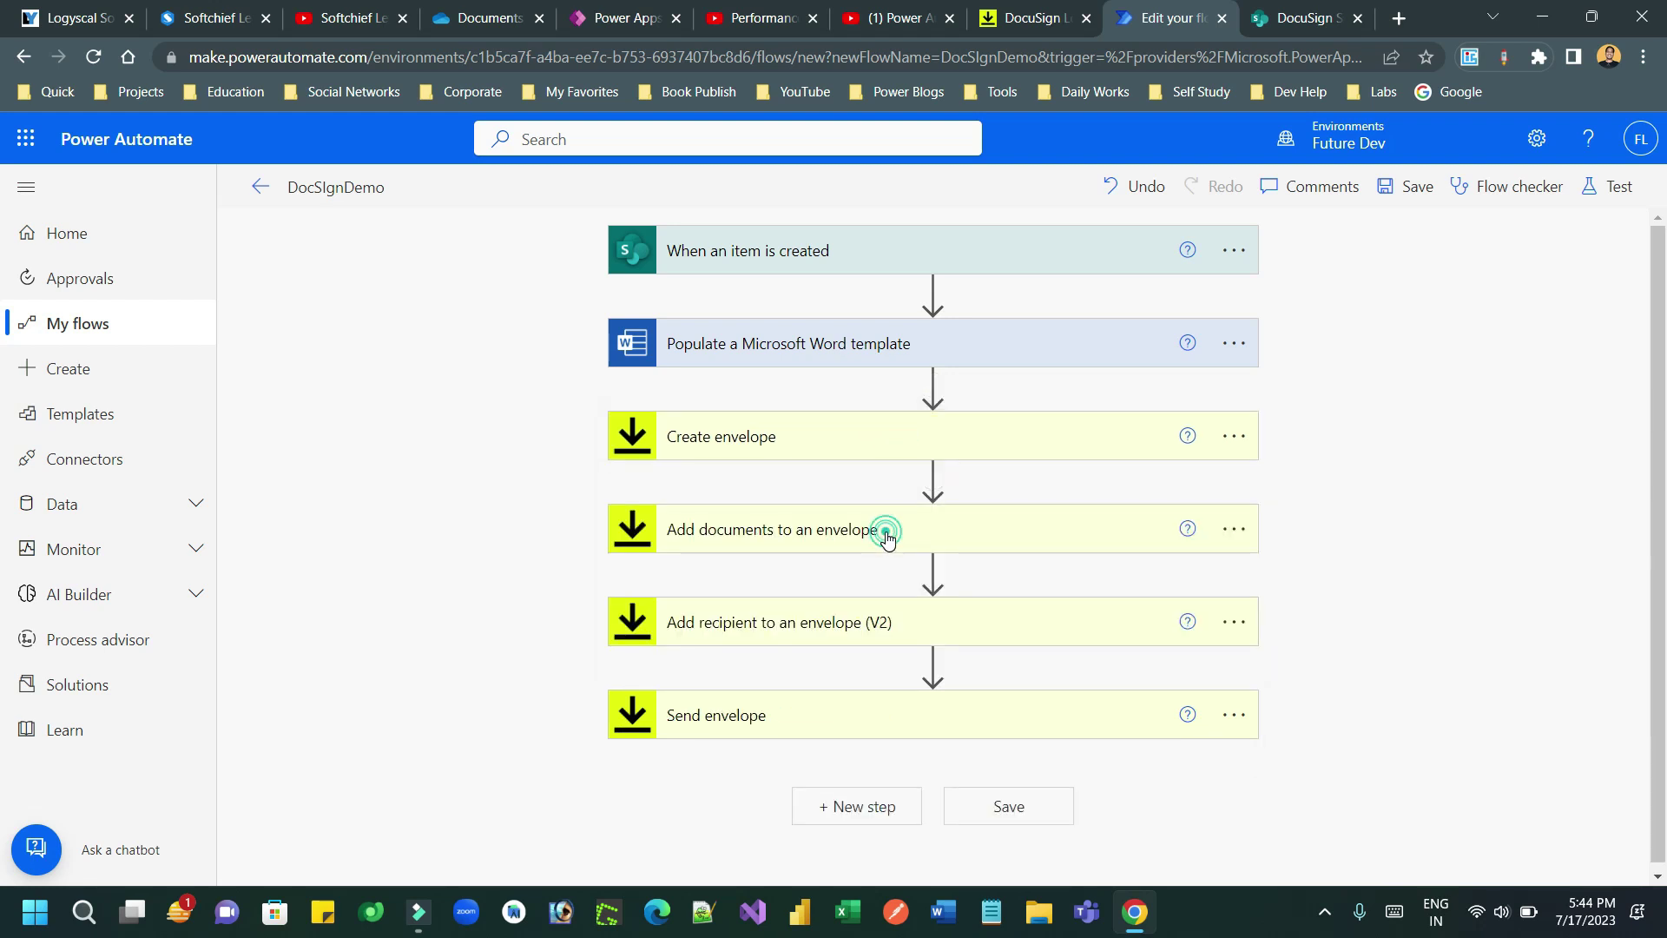
{"action": "left_click", "coordinate": [887, 533]}
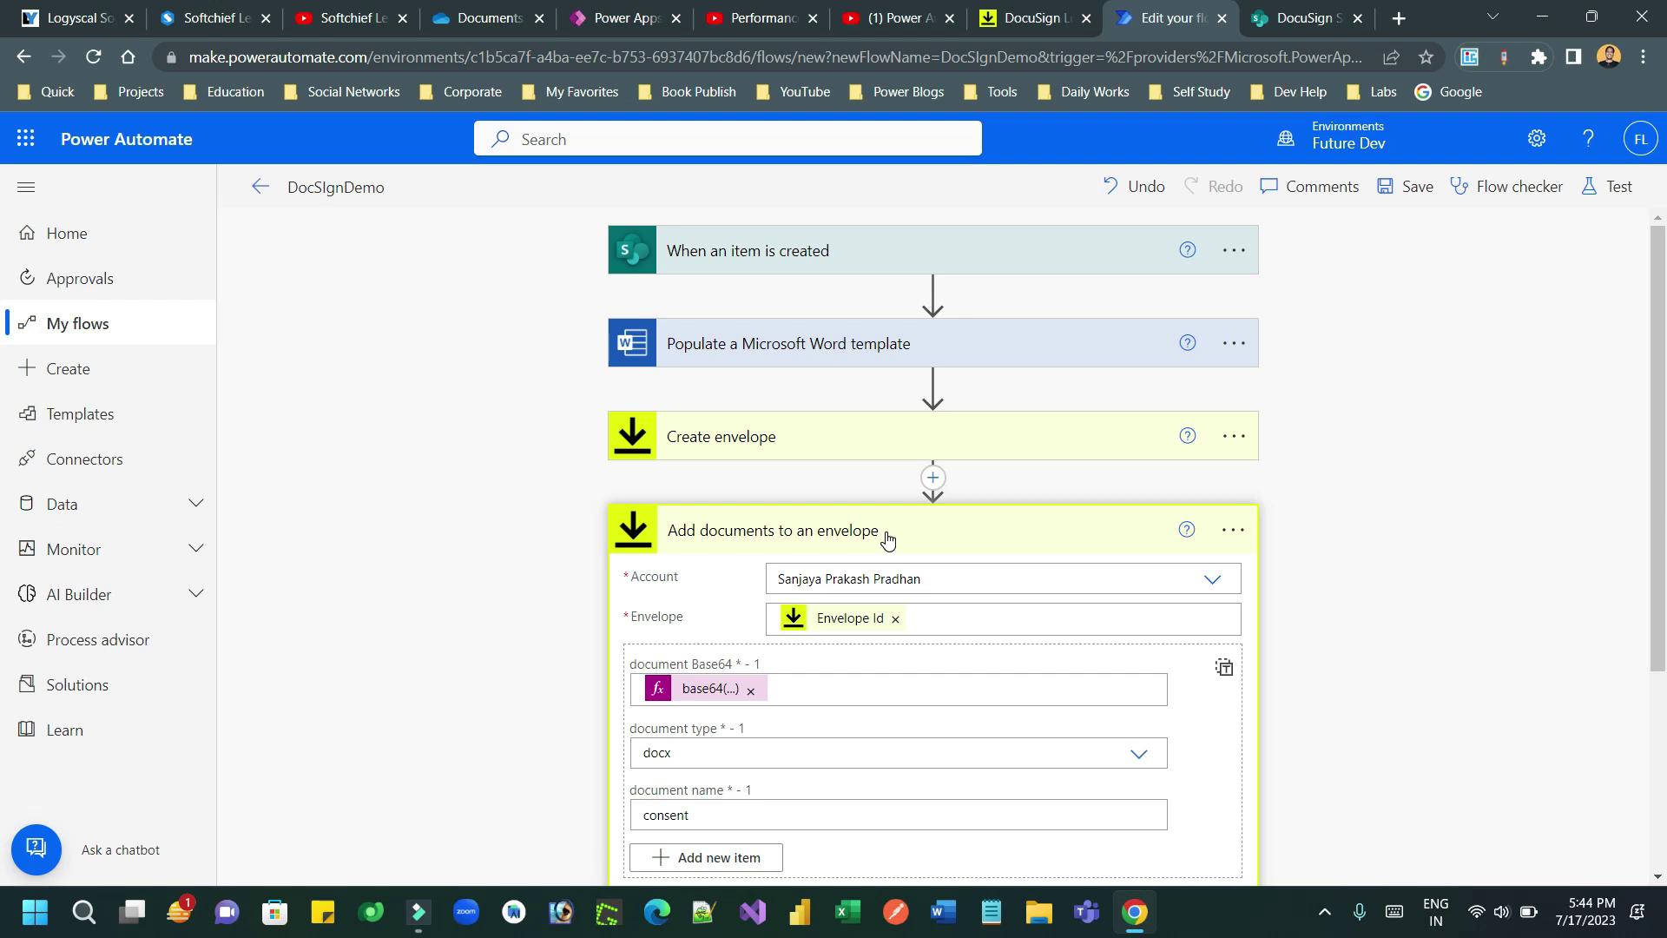
{"action": "left_click", "coordinate": [887, 532]}
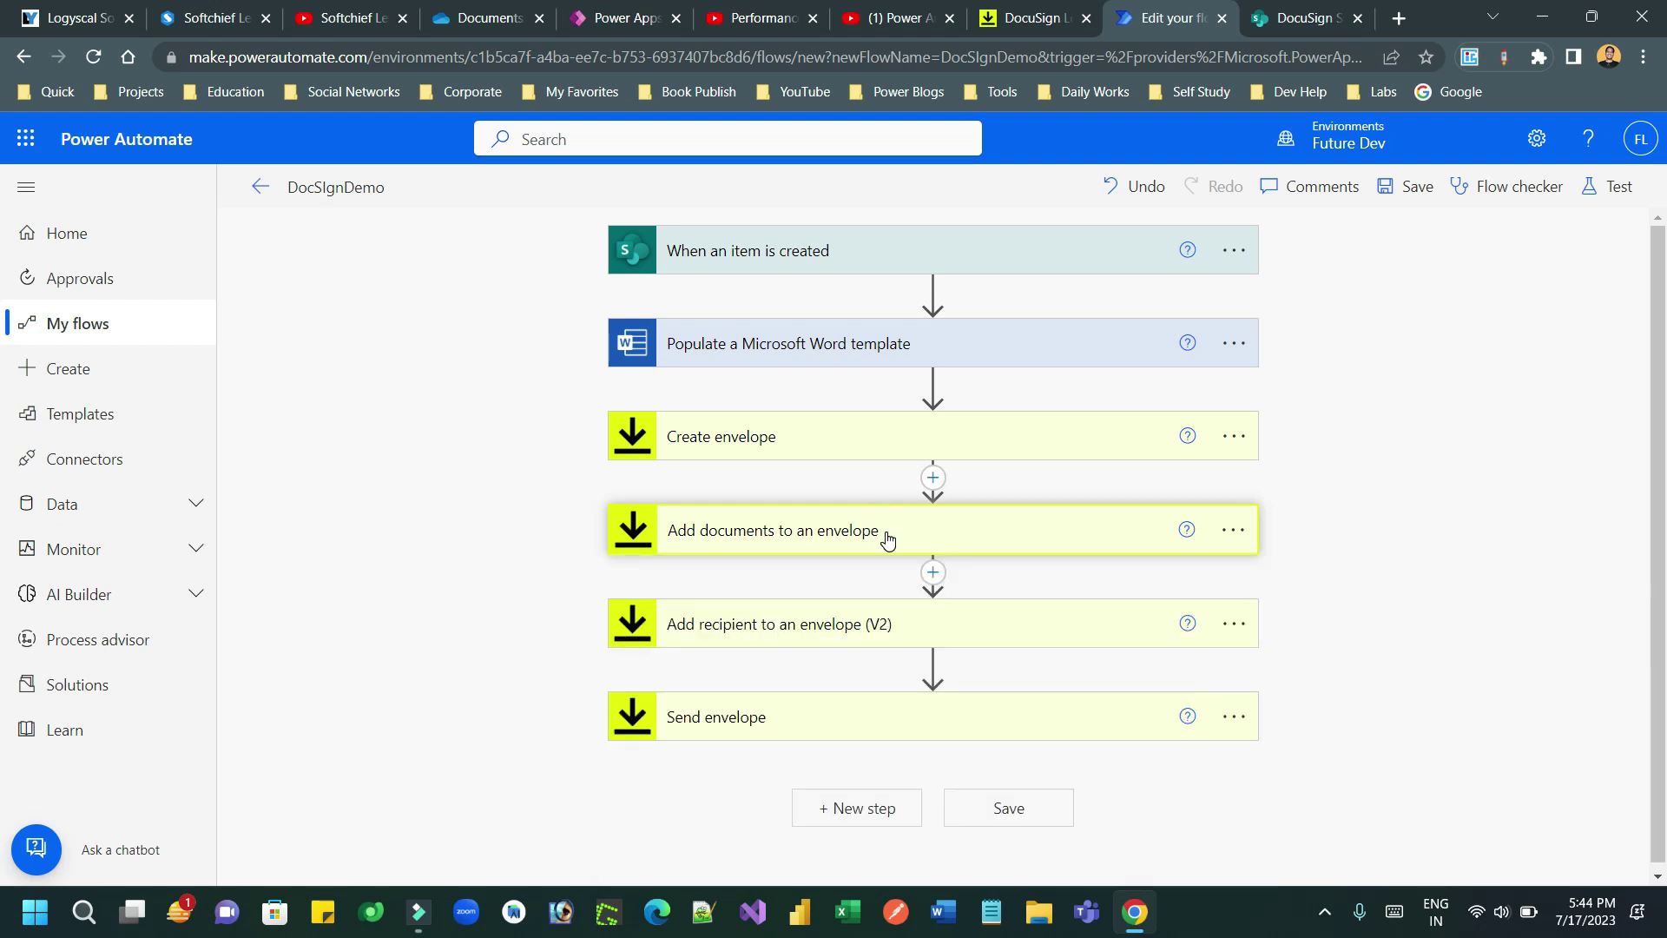
{"action": "left_click", "coordinate": [887, 529]}
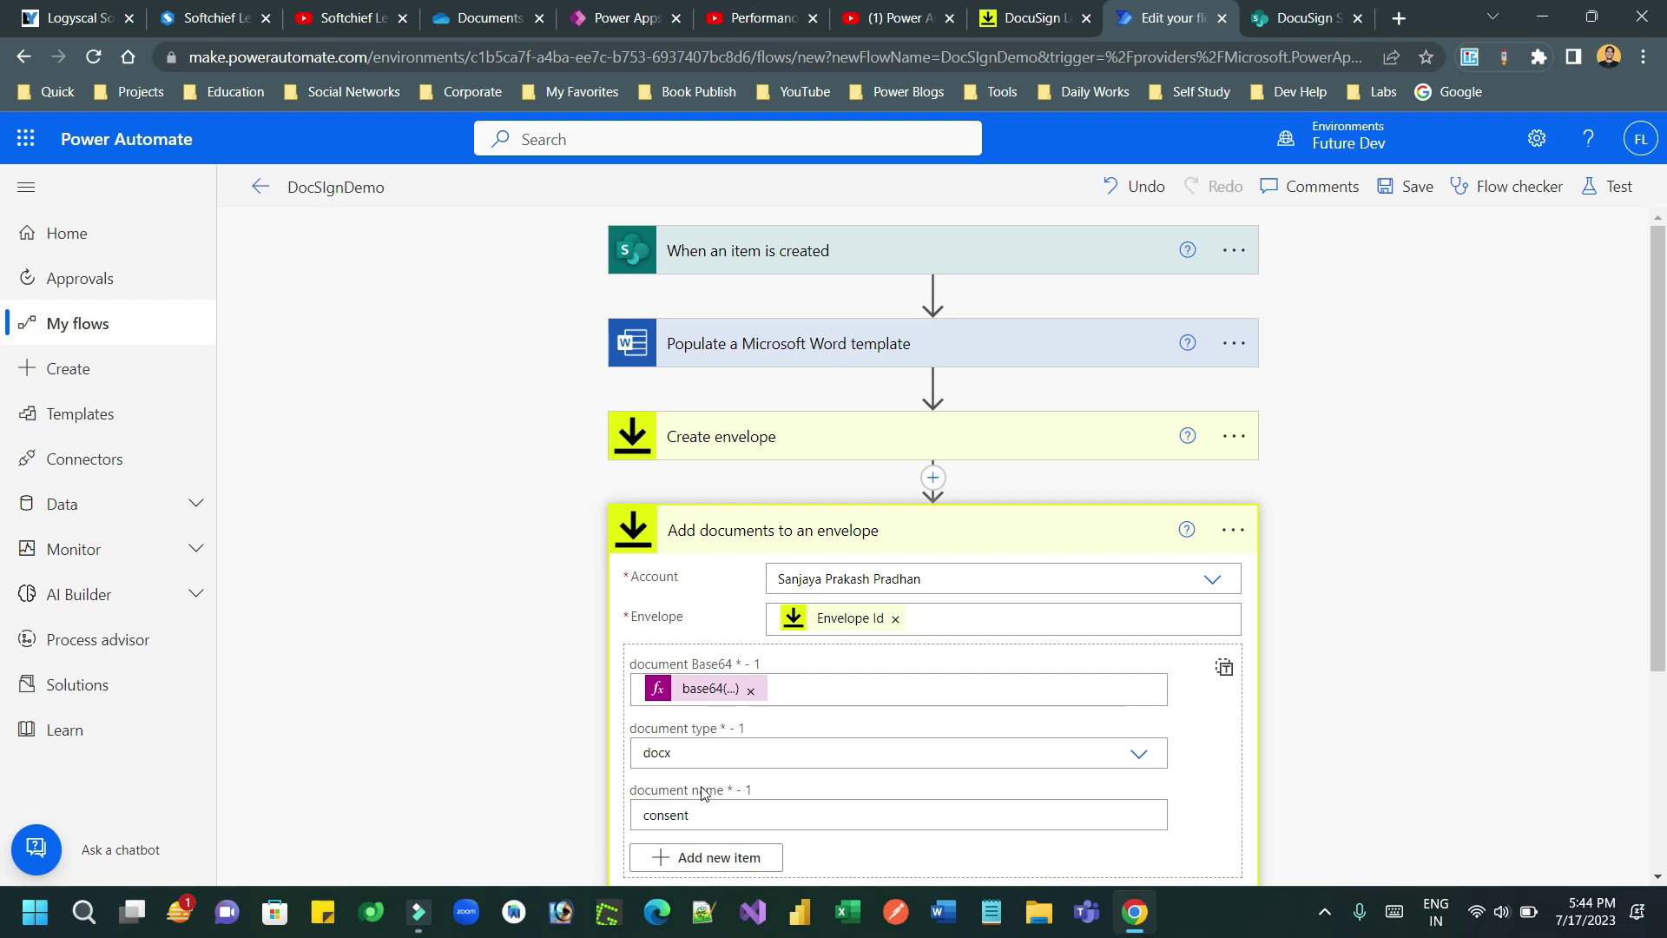
{"action": "left_click", "coordinate": [763, 531]}
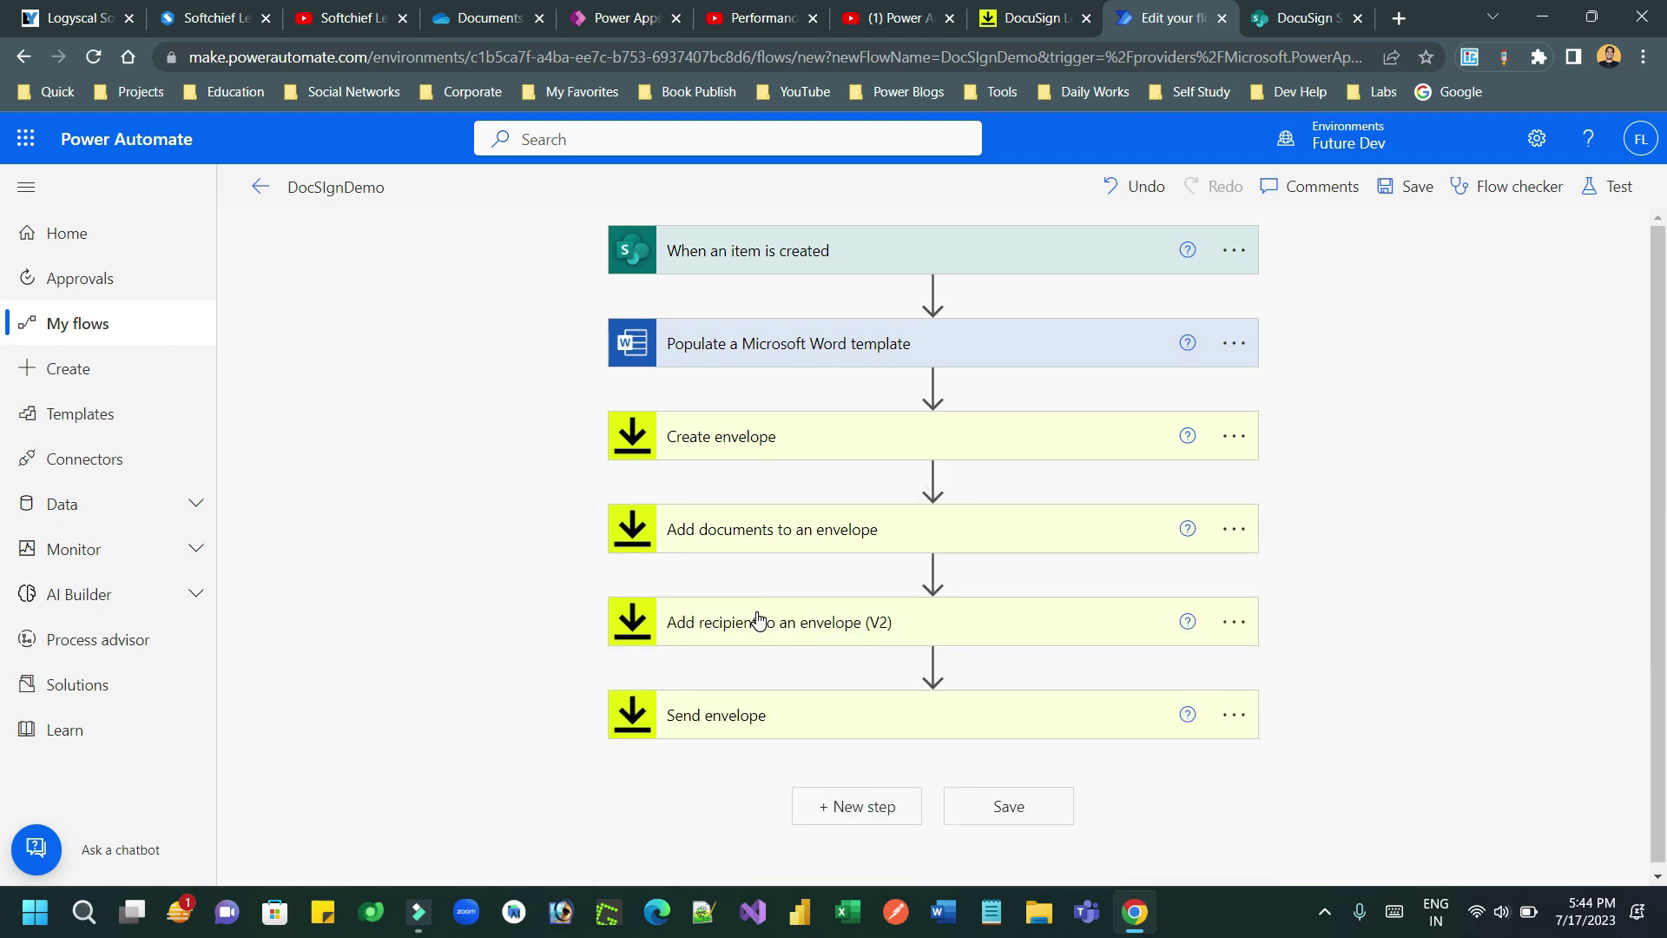
{"action": "left_click", "coordinate": [763, 532]}
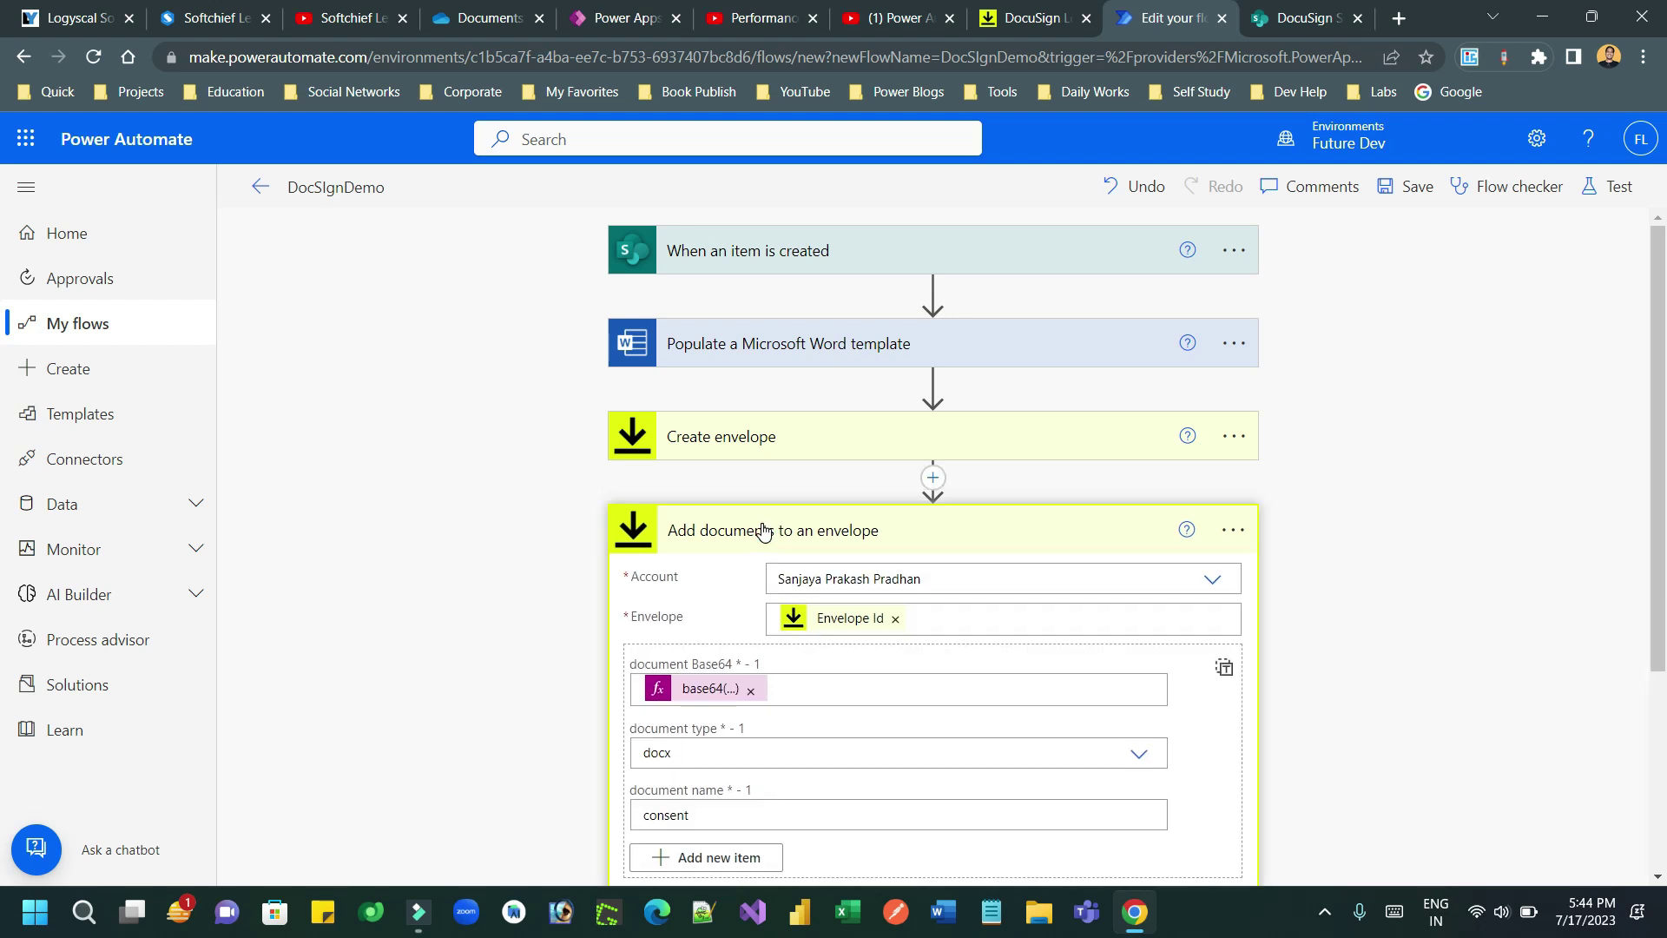
{"action": "left_click", "coordinate": [762, 532]}
Review the Add recipient to an envelope (V2) and Send envelope steps
{"action": "left_click", "coordinate": [755, 631]}
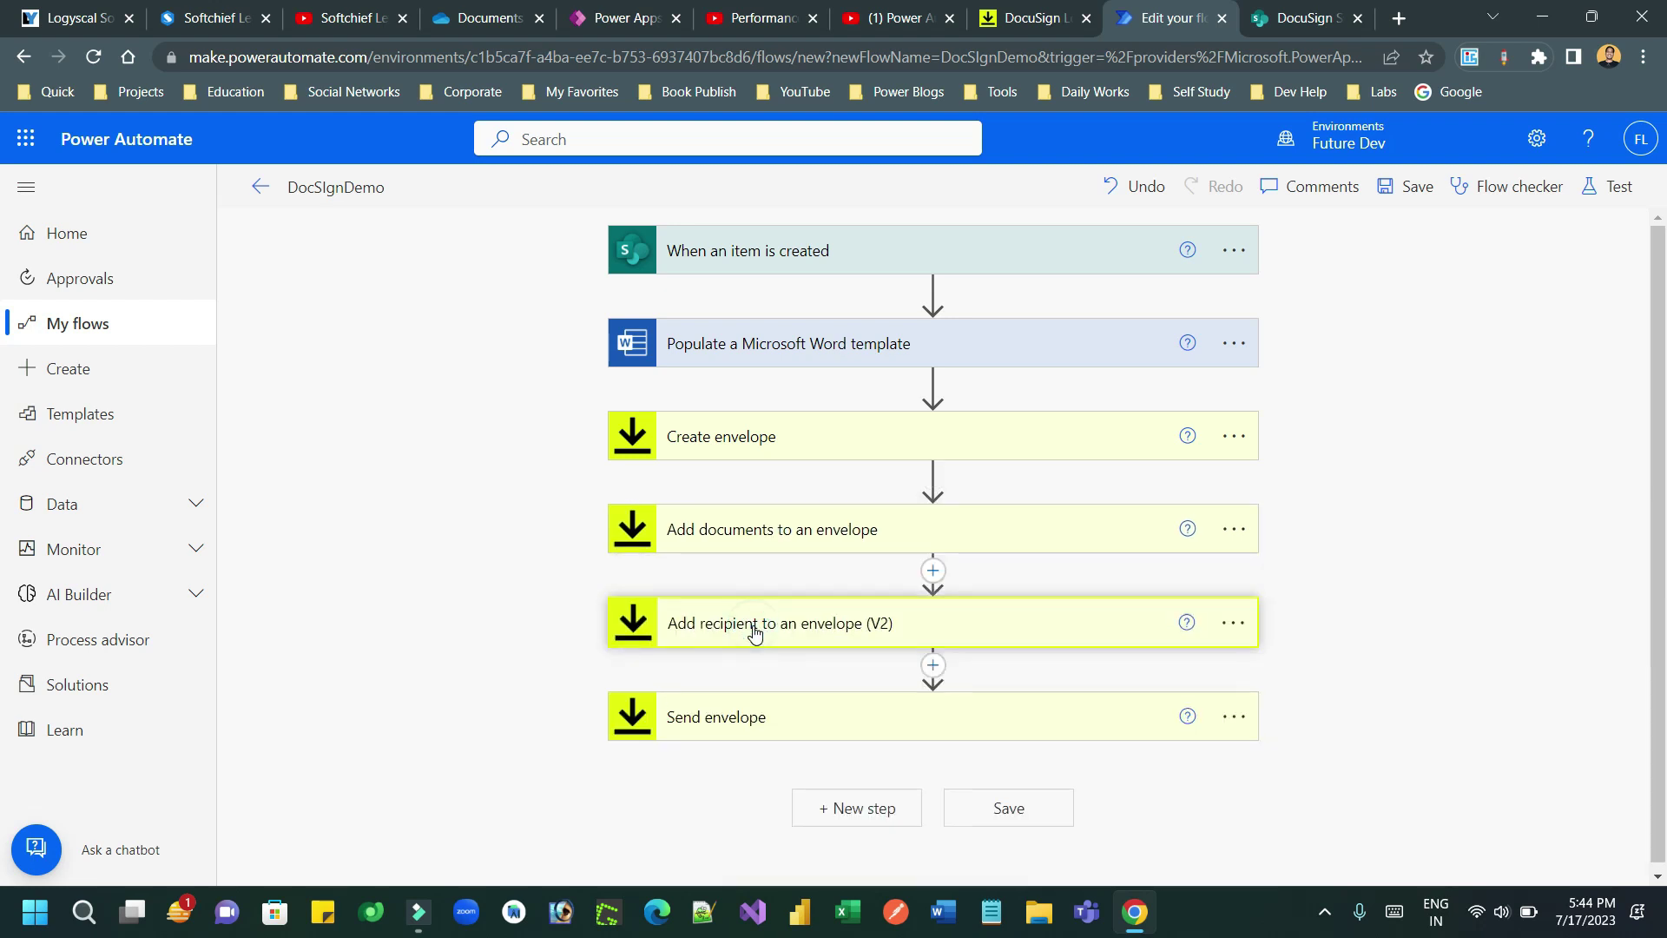
{"action": "left_click", "coordinate": [755, 631]}
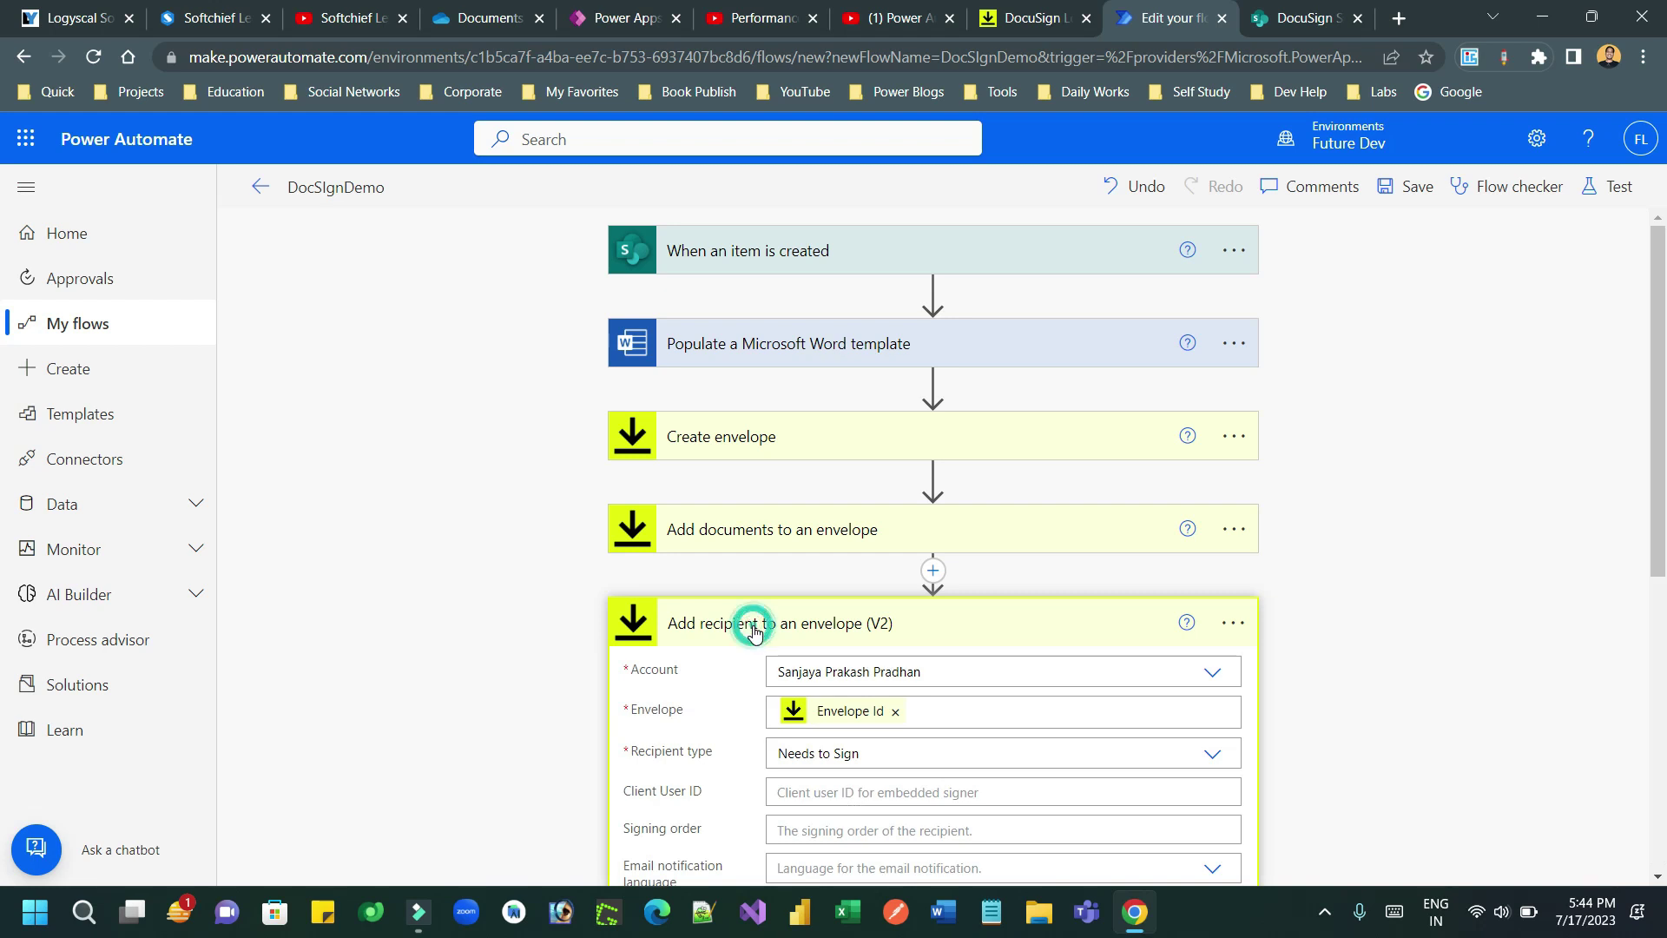
{"action": "left_click", "coordinate": [799, 736]}
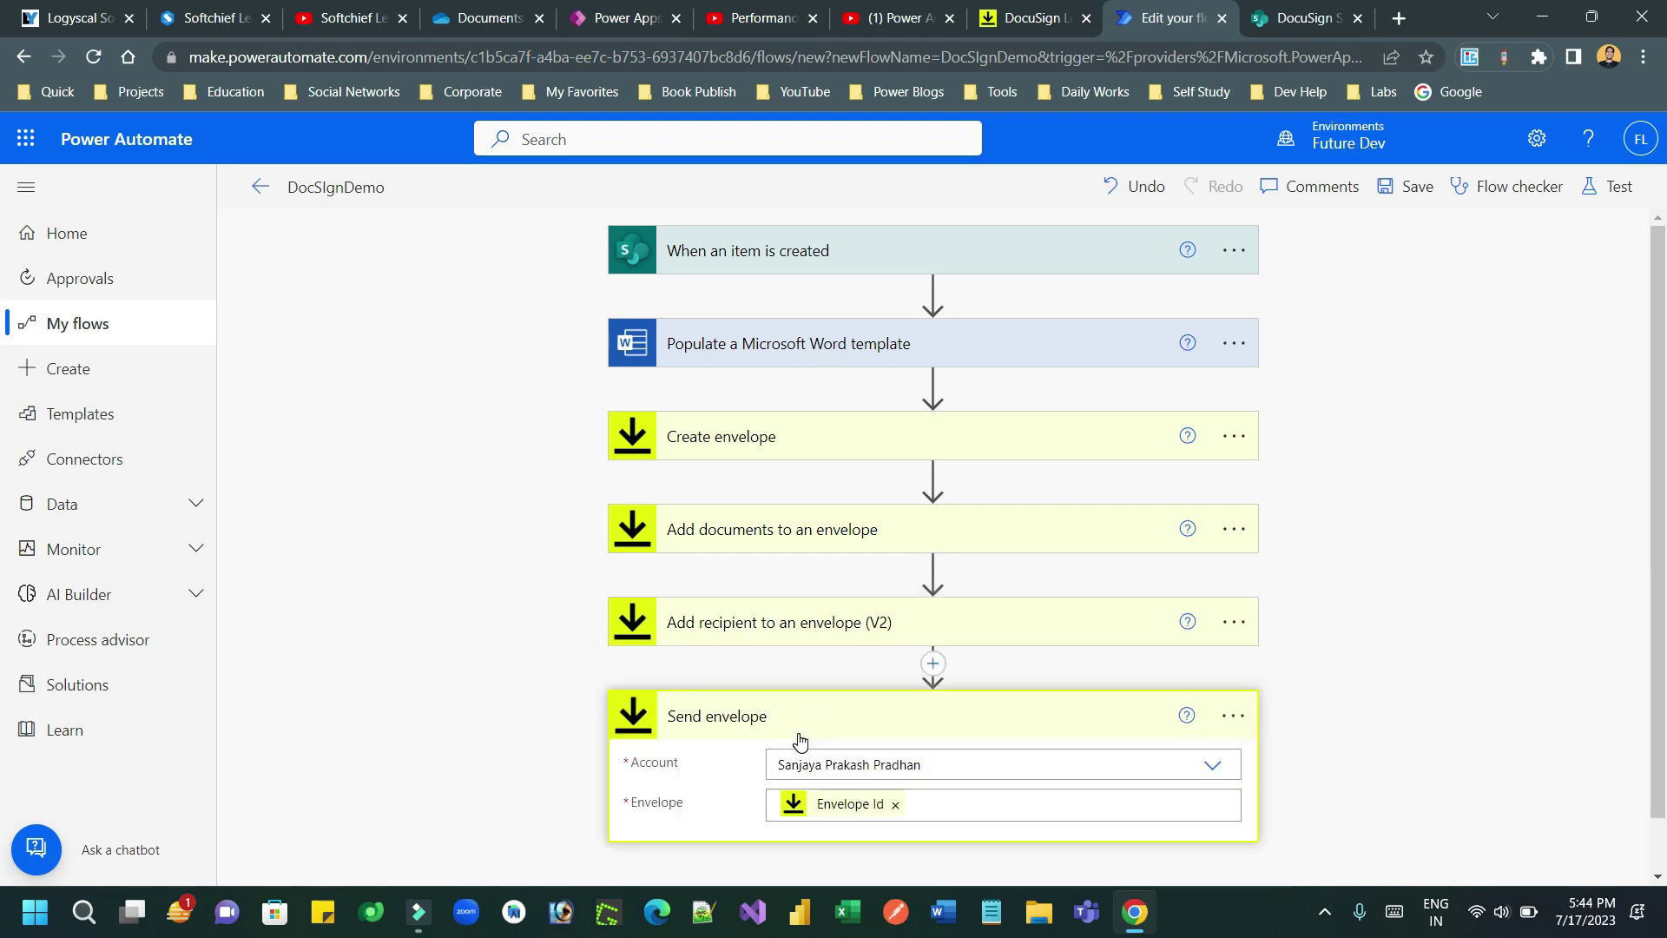
{"action": "left_click", "coordinate": [850, 721]}
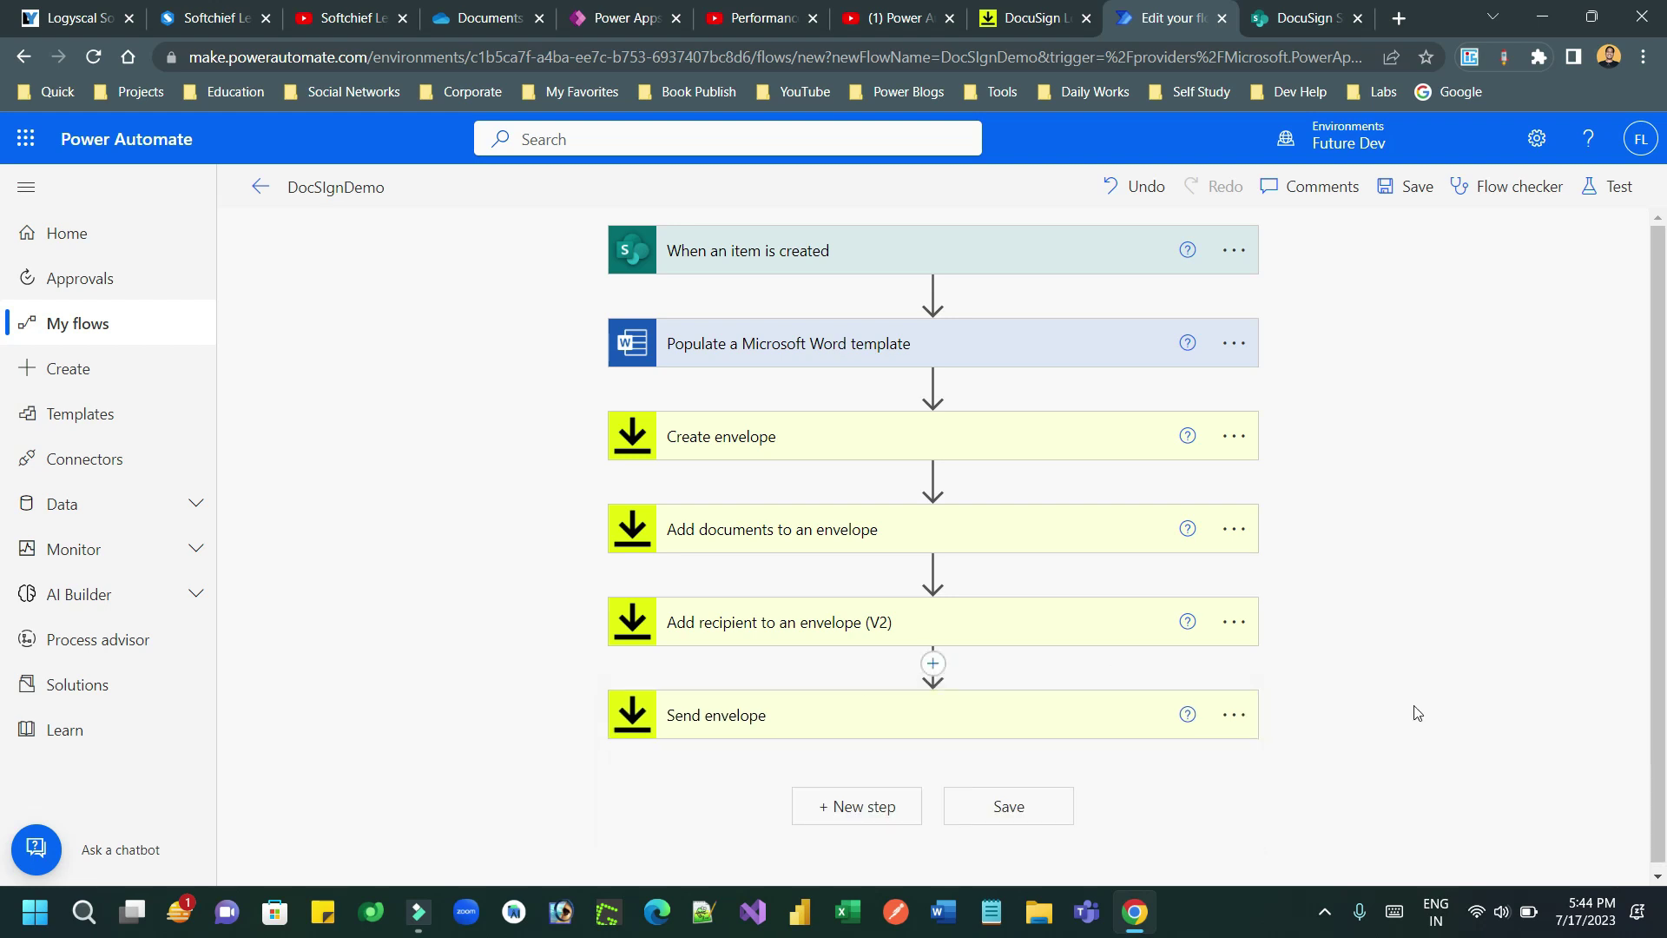
Start a manual test run of the flow
{"action": "left_click", "coordinate": [1600, 193]}
{"action": "left_click", "coordinate": [1324, 243]}
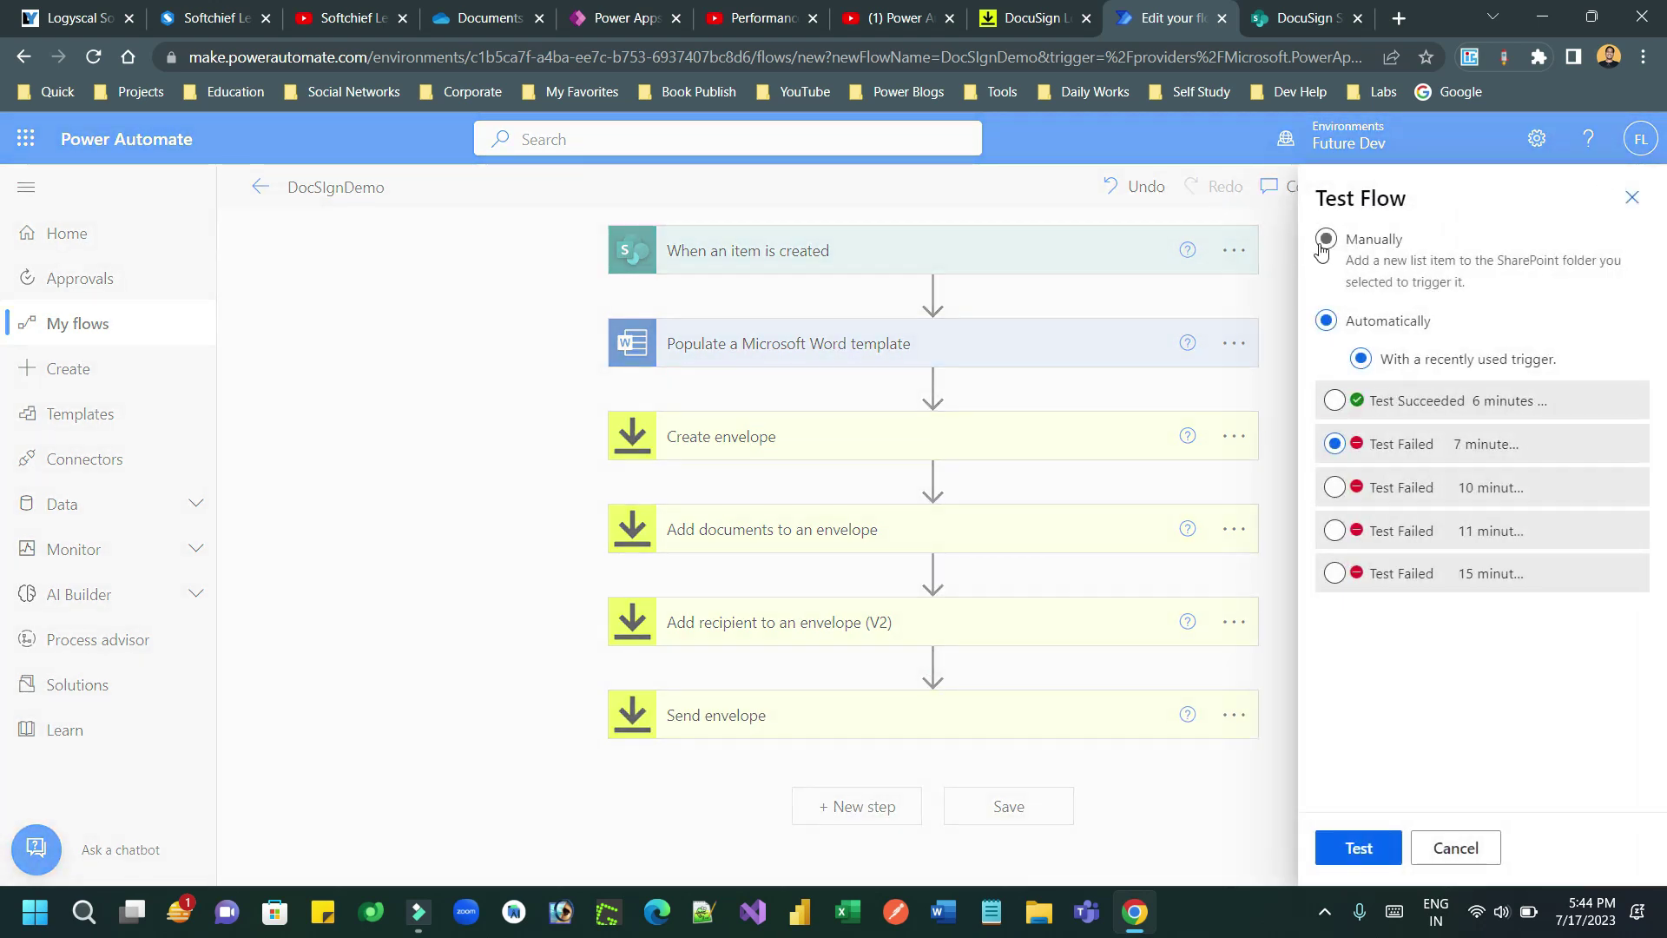
{"action": "left_click", "coordinate": [1363, 851]}
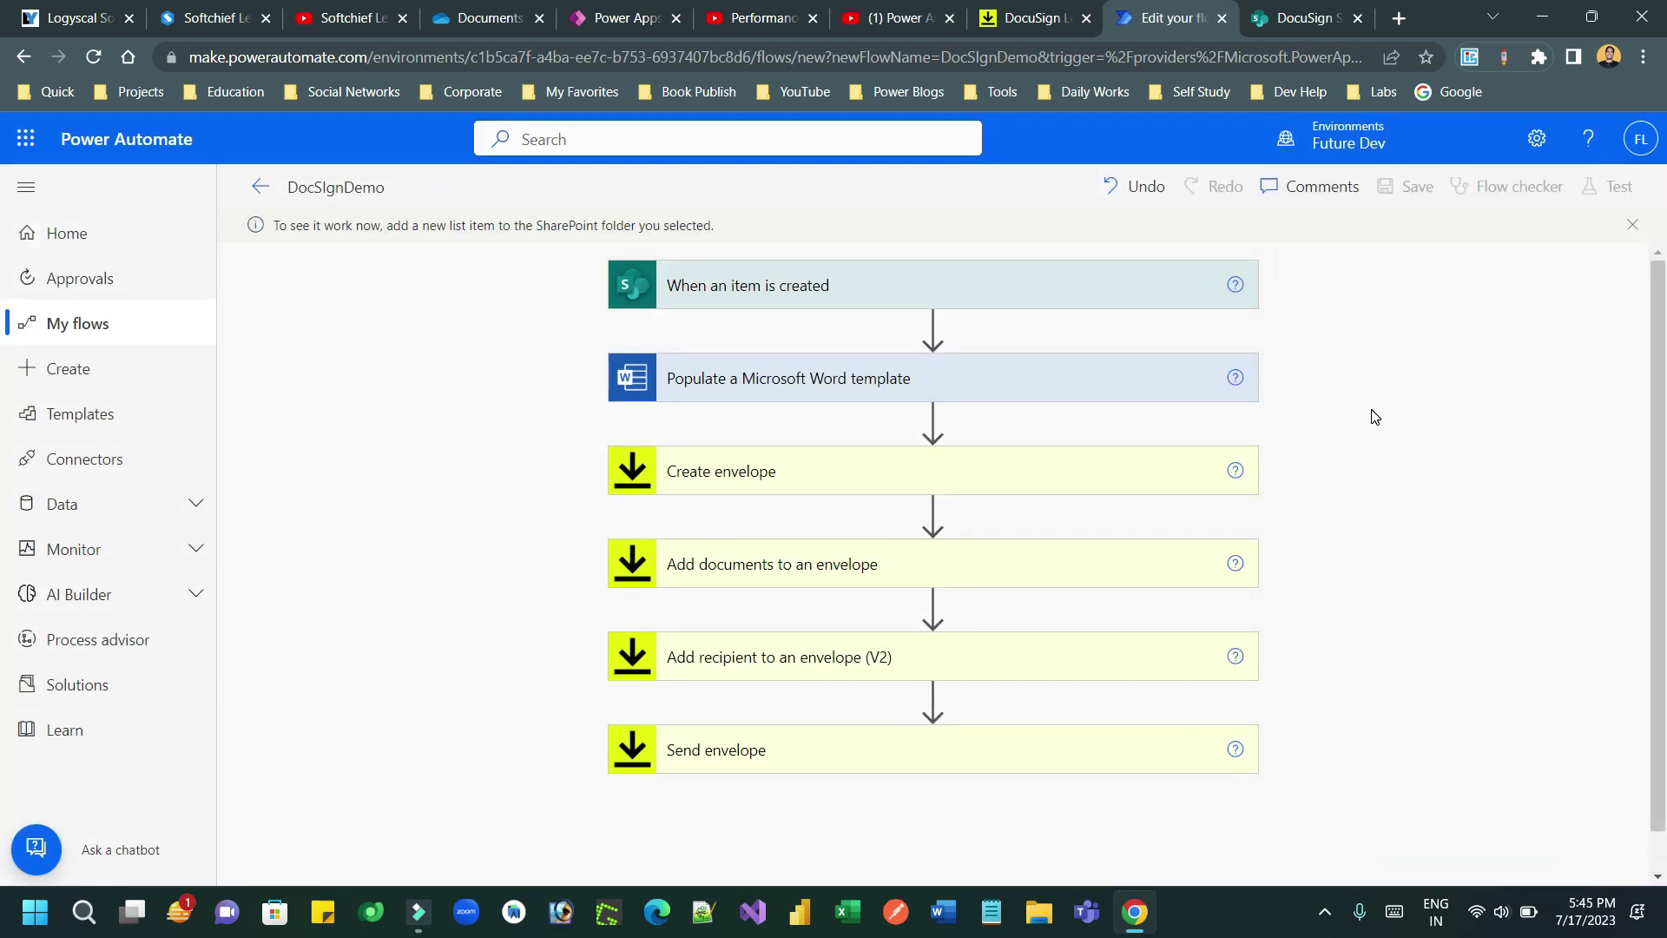
Reach DocuSign Site through the followed sites and open its Customer Info list
{"action": "left_click", "coordinate": [1303, 18]}
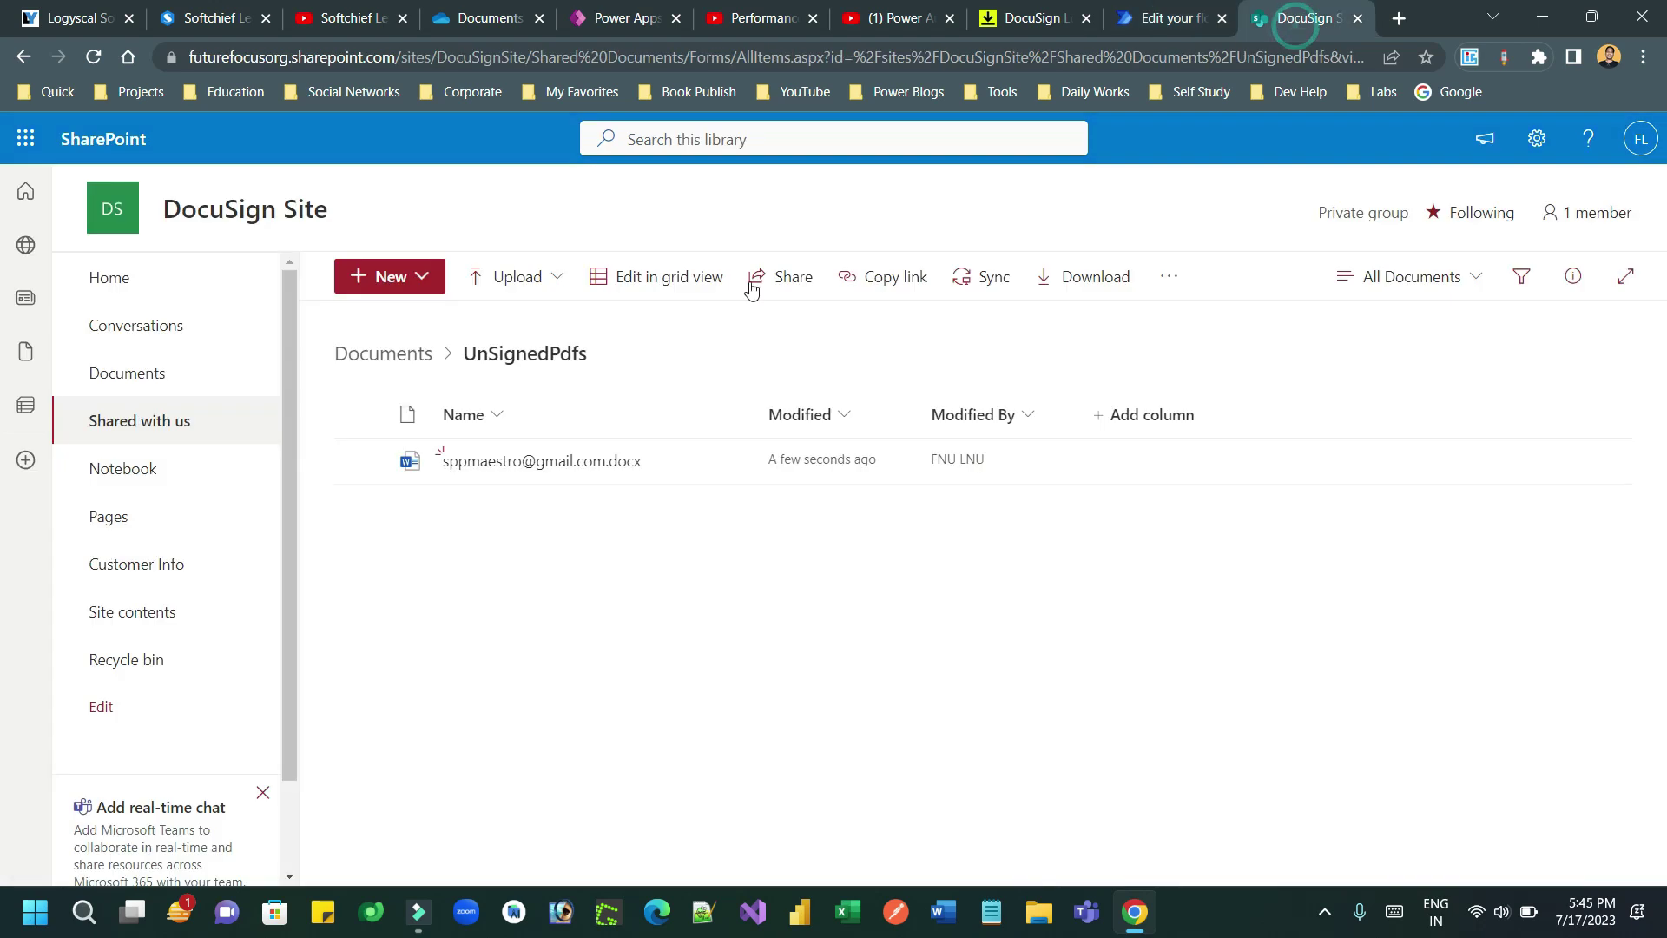
{"action": "left_click", "coordinate": [91, 280]}
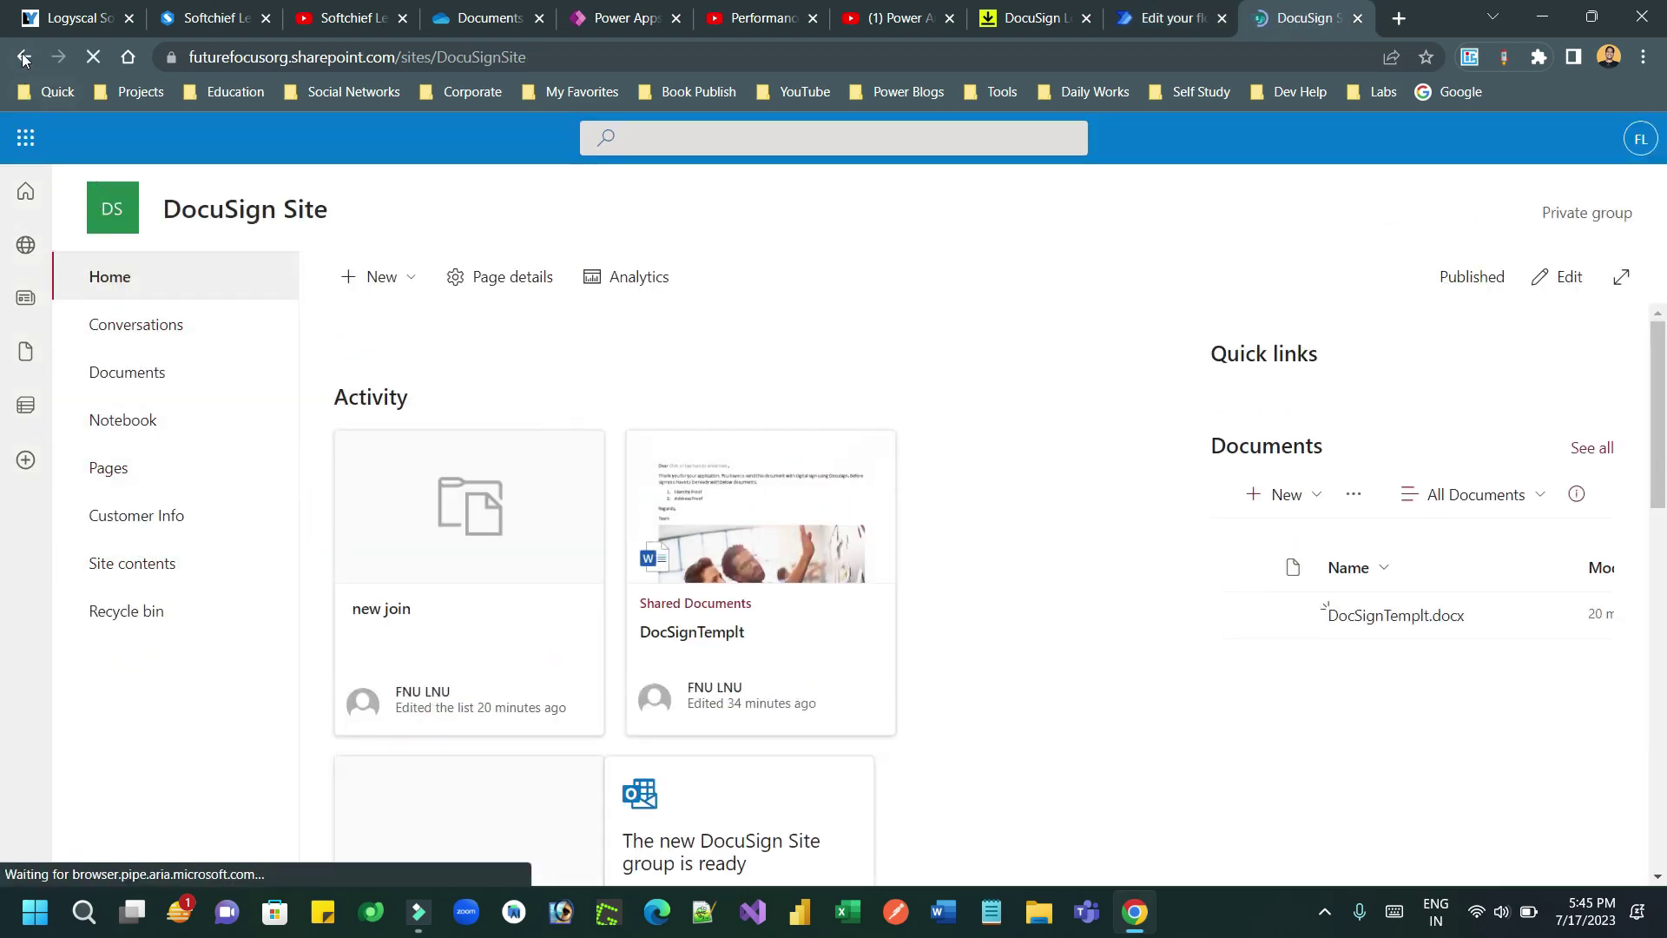
{"action": "key", "text": "alt+Left"}
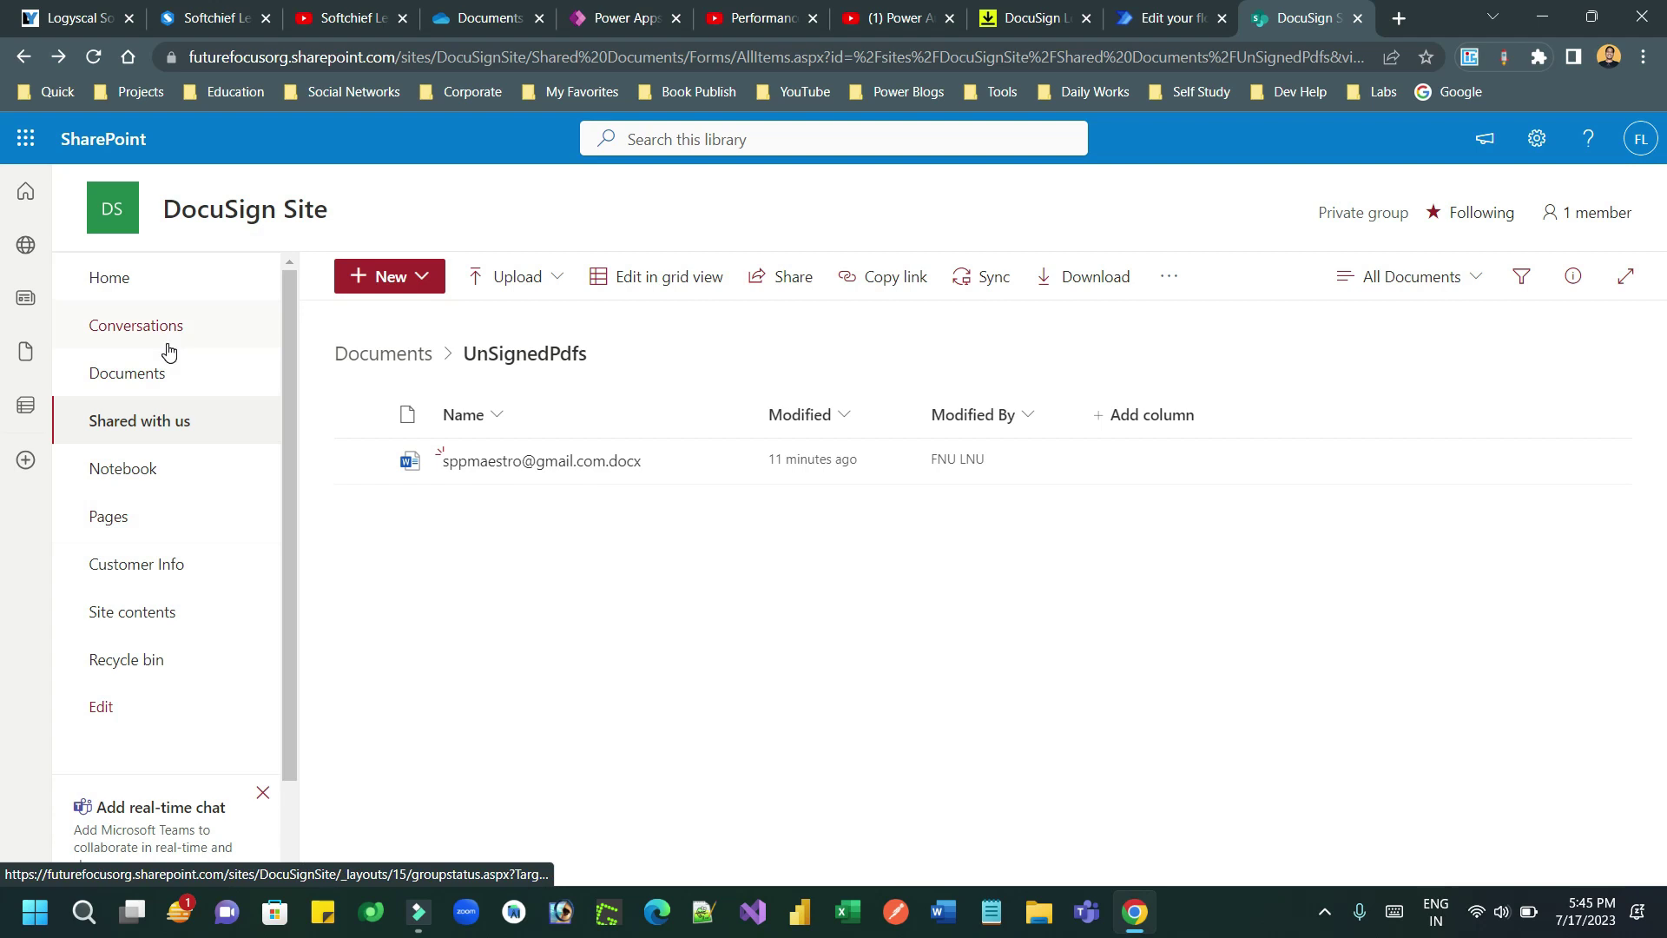
{"action": "left_click", "coordinate": [33, 249]}
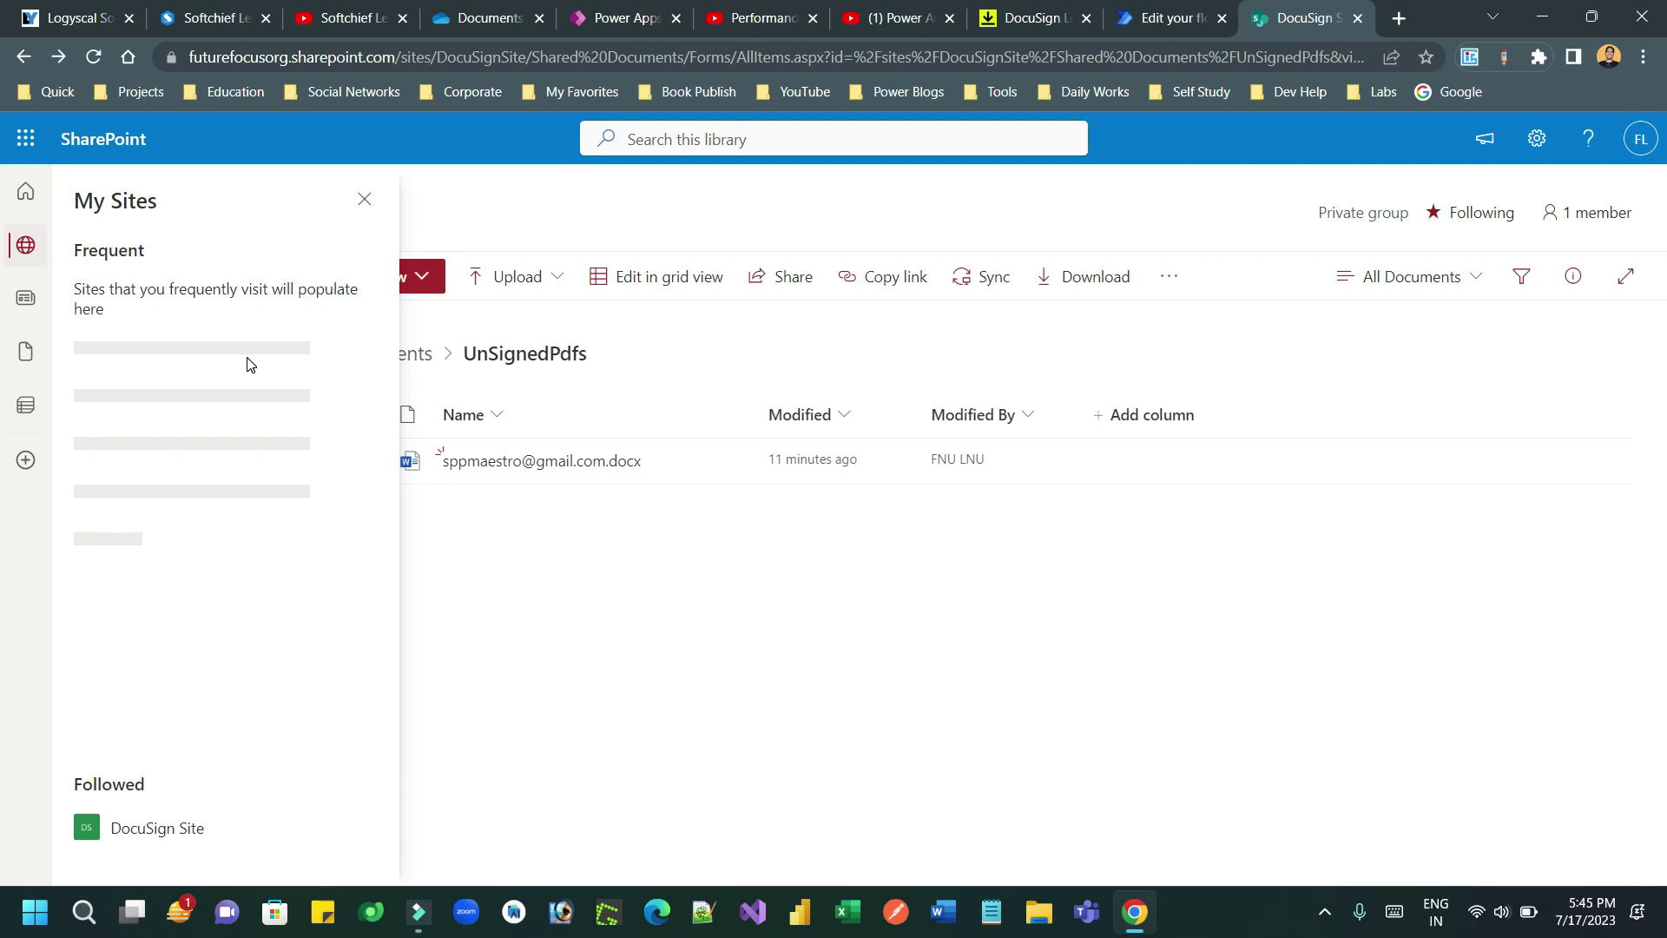
{"action": "left_click", "coordinate": [156, 828]}
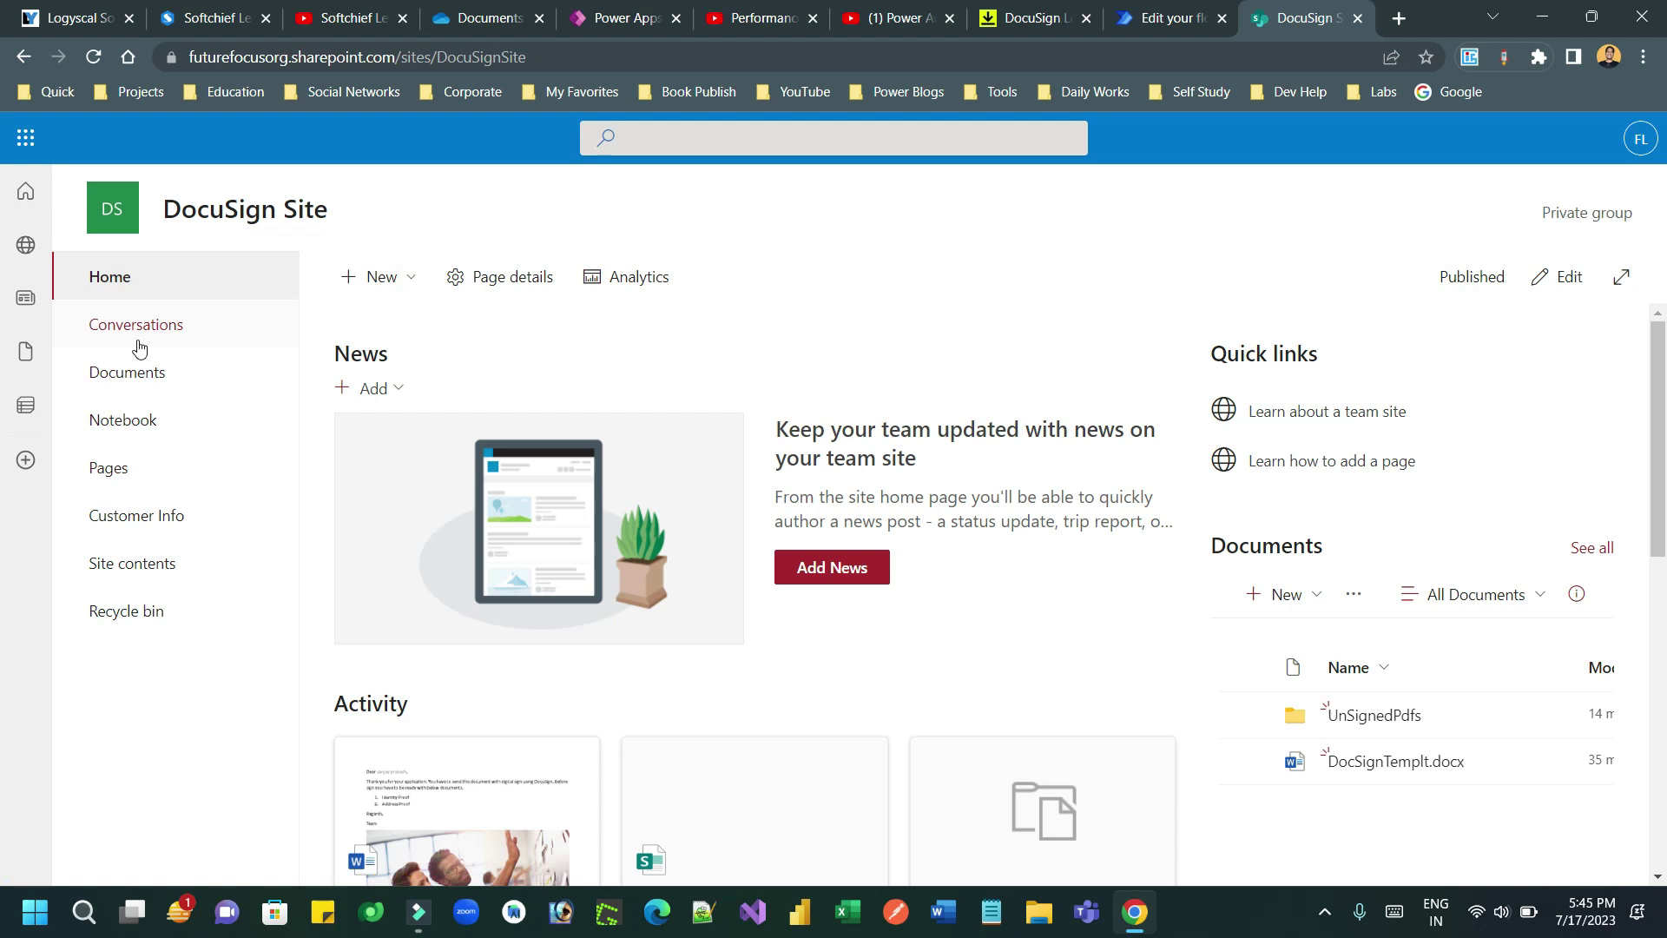
{"action": "left_click", "coordinate": [150, 474]}
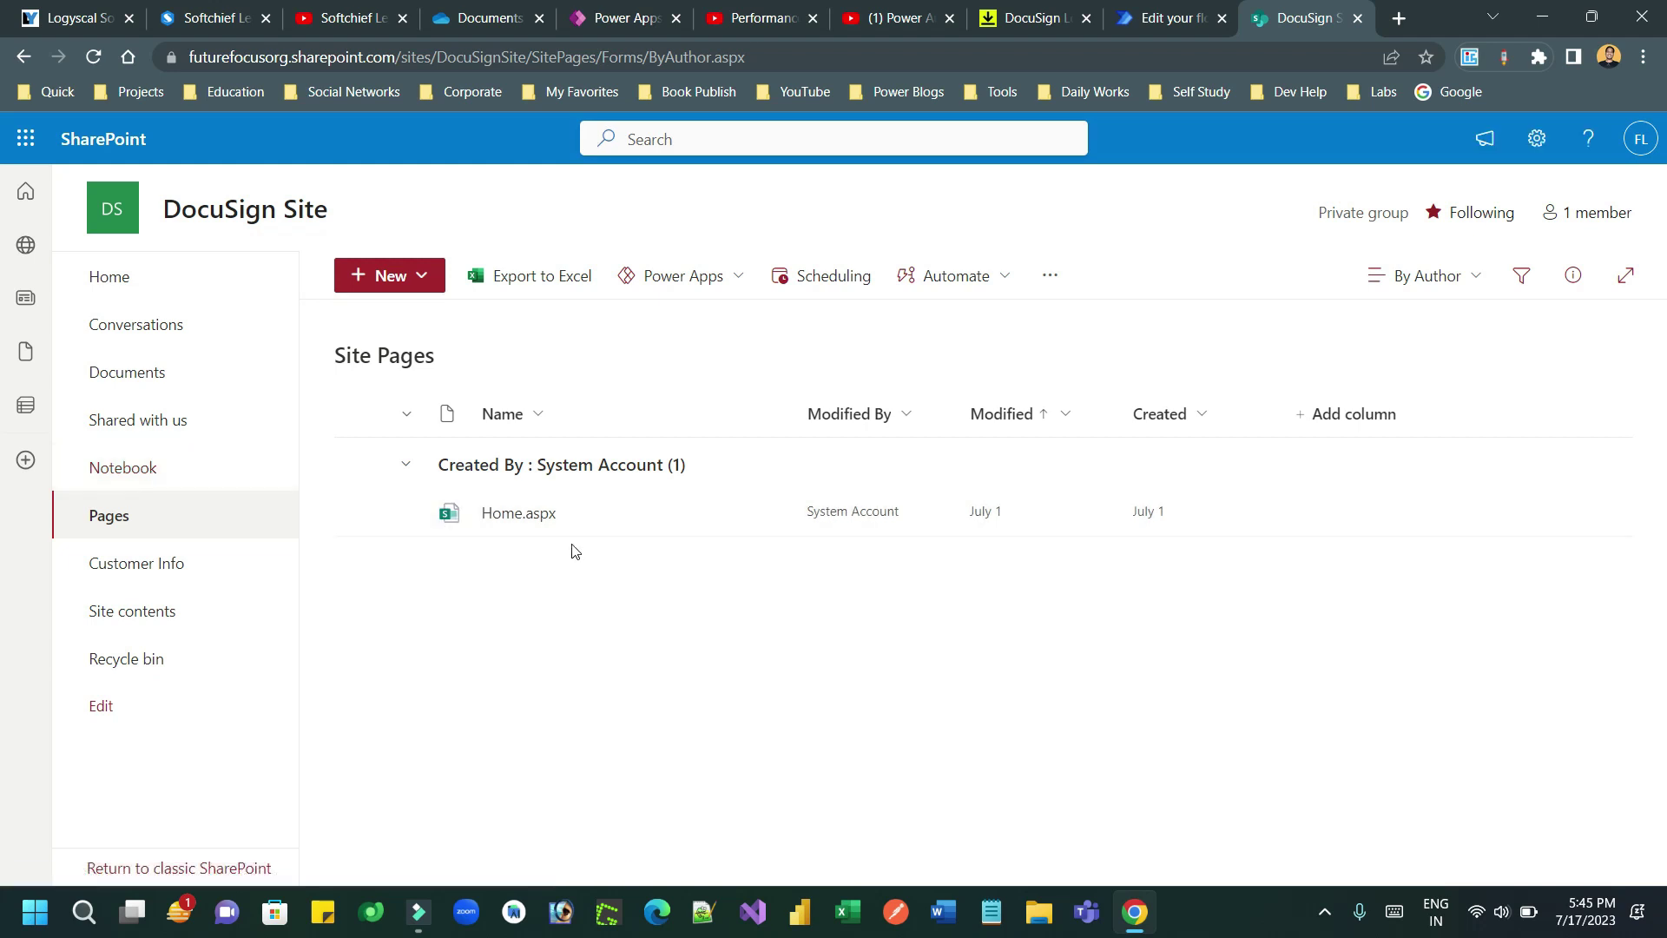
{"action": "left_click", "coordinate": [155, 570]}
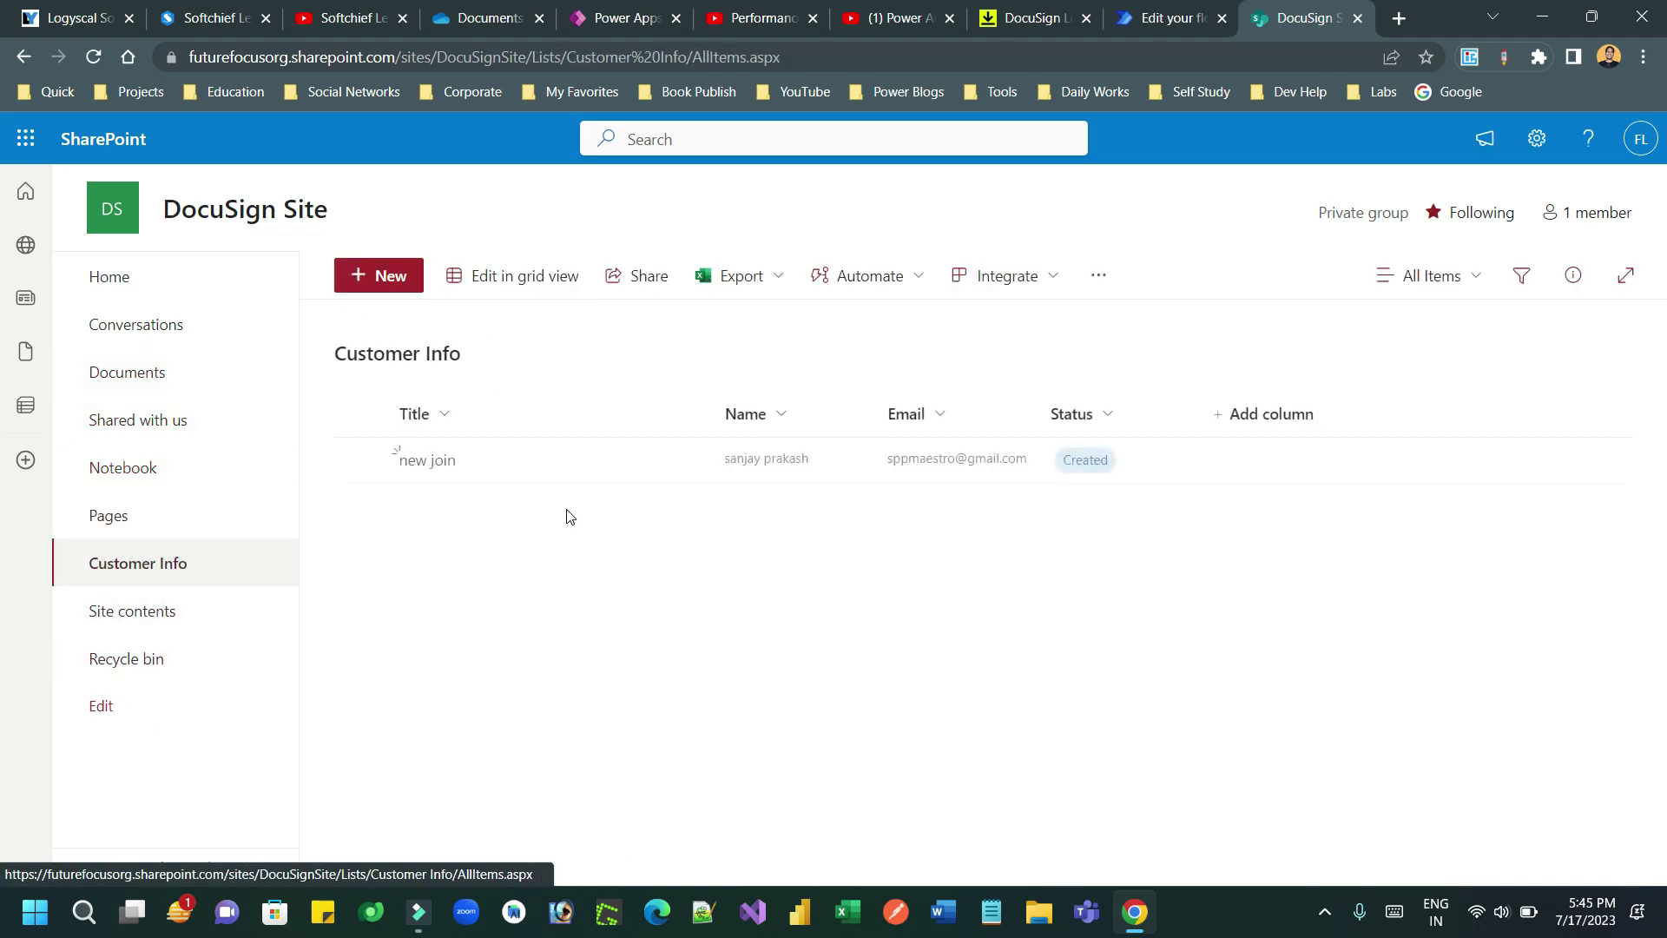
Start a new Customer Info item and enter its title, the customer's name and e-mail
{"action": "left_click", "coordinate": [402, 287]}
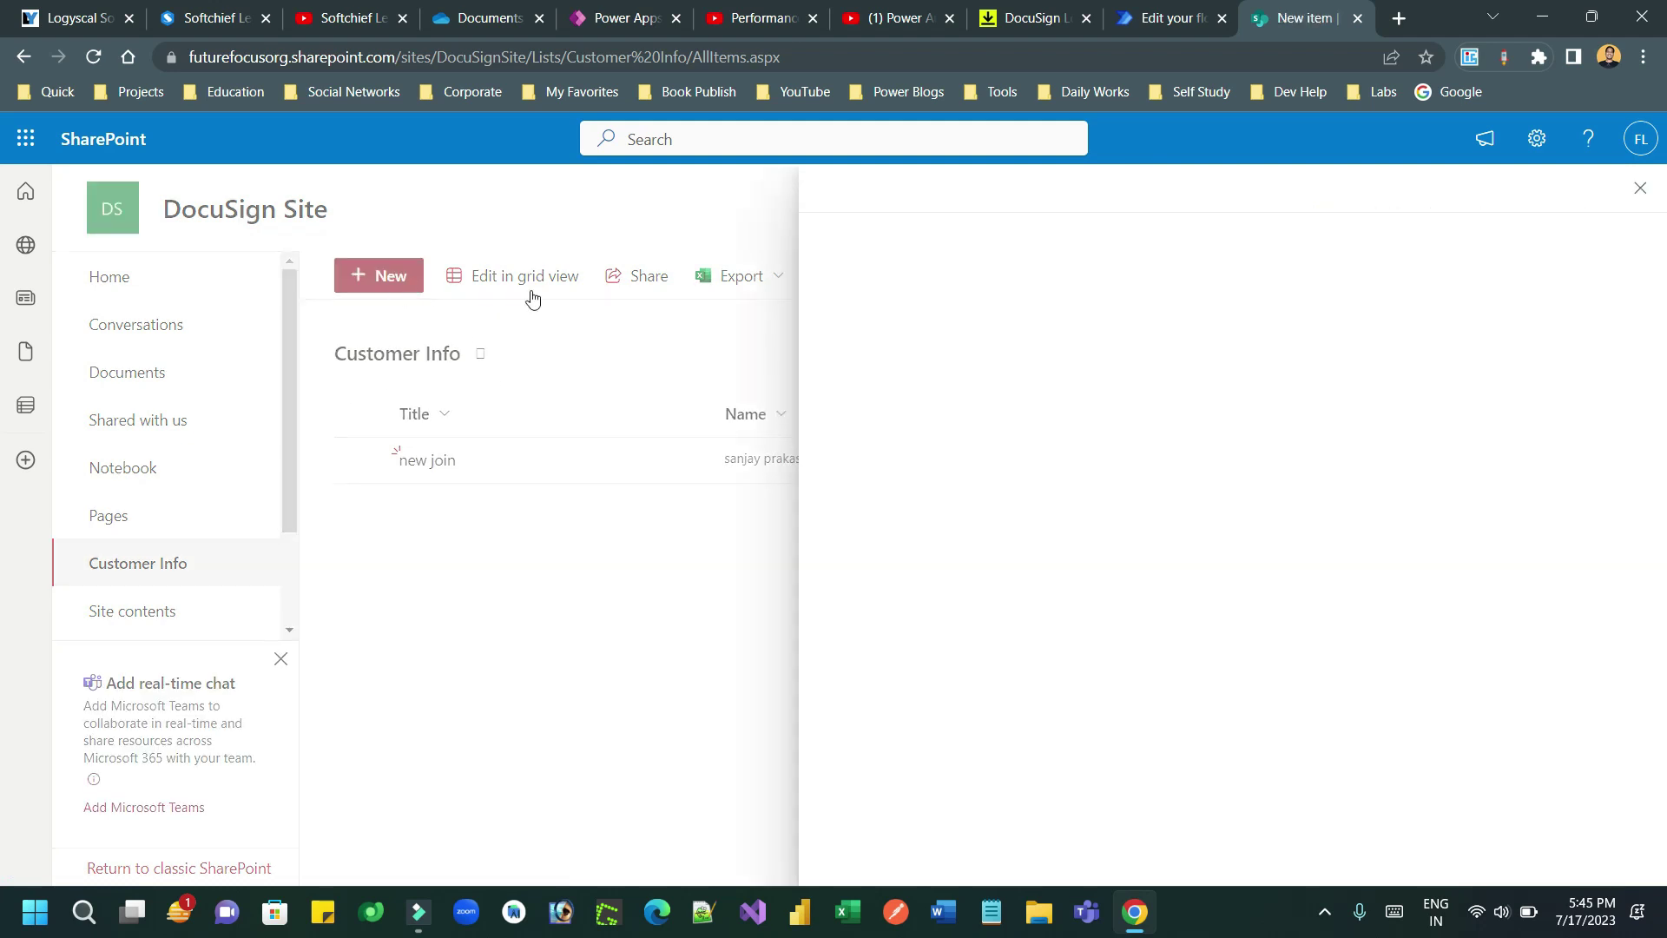
{"action": "type", "text": "new joiner"}
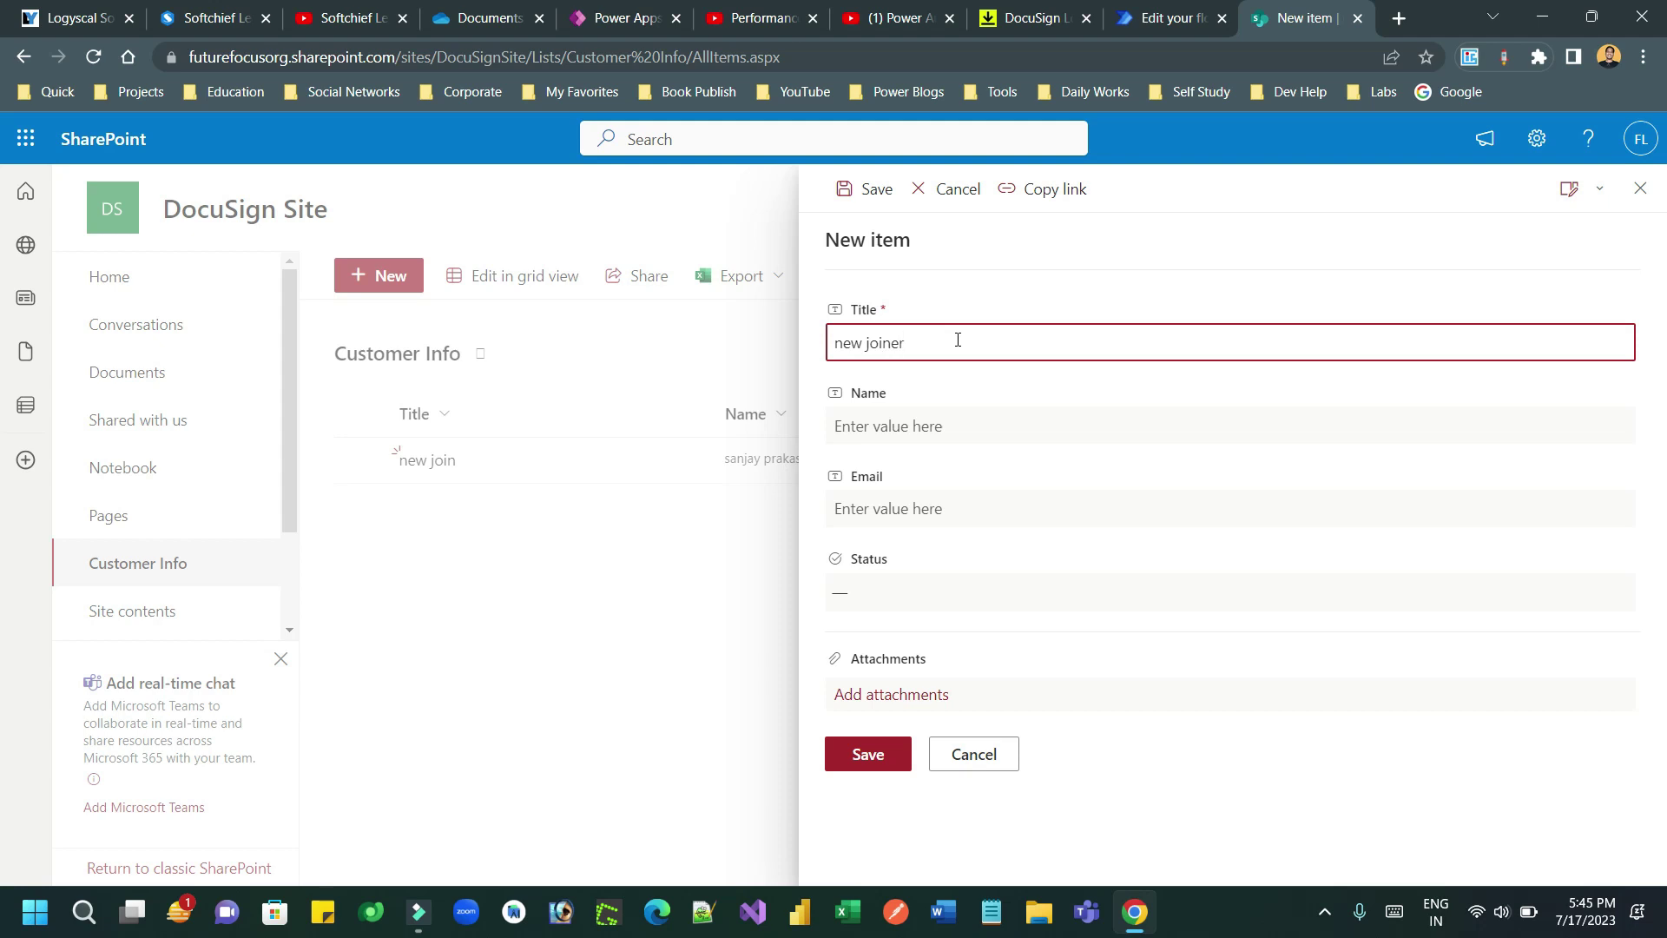
{"action": "key", "text": "Tab"}
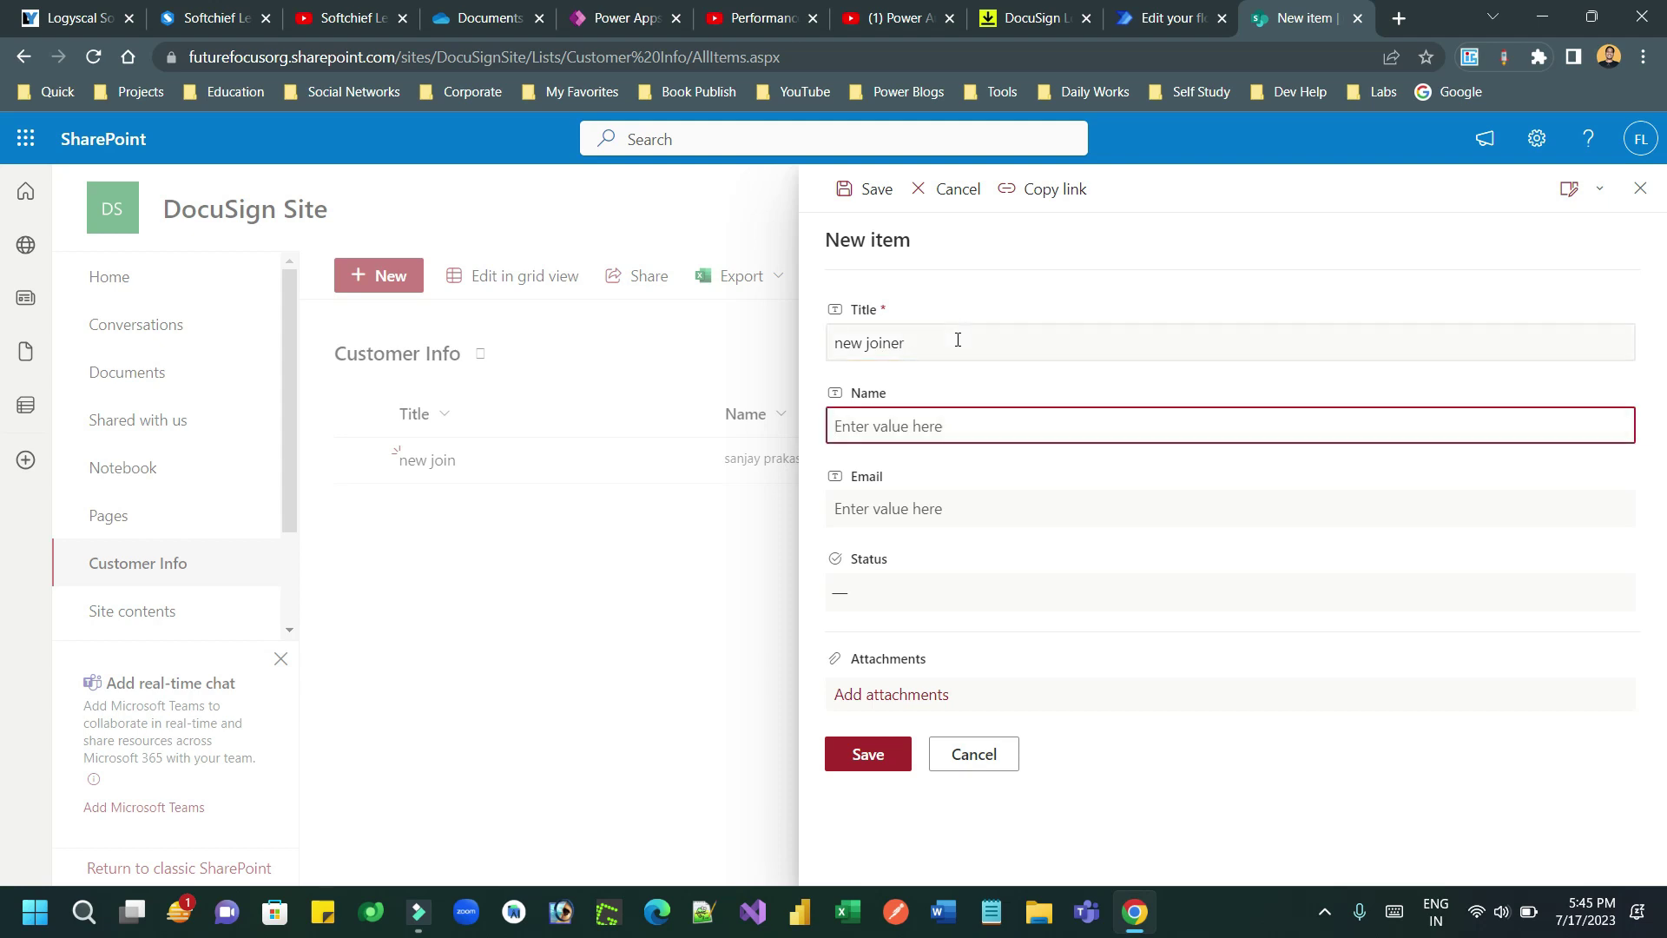
{"action": "key", "text": "Tab"}
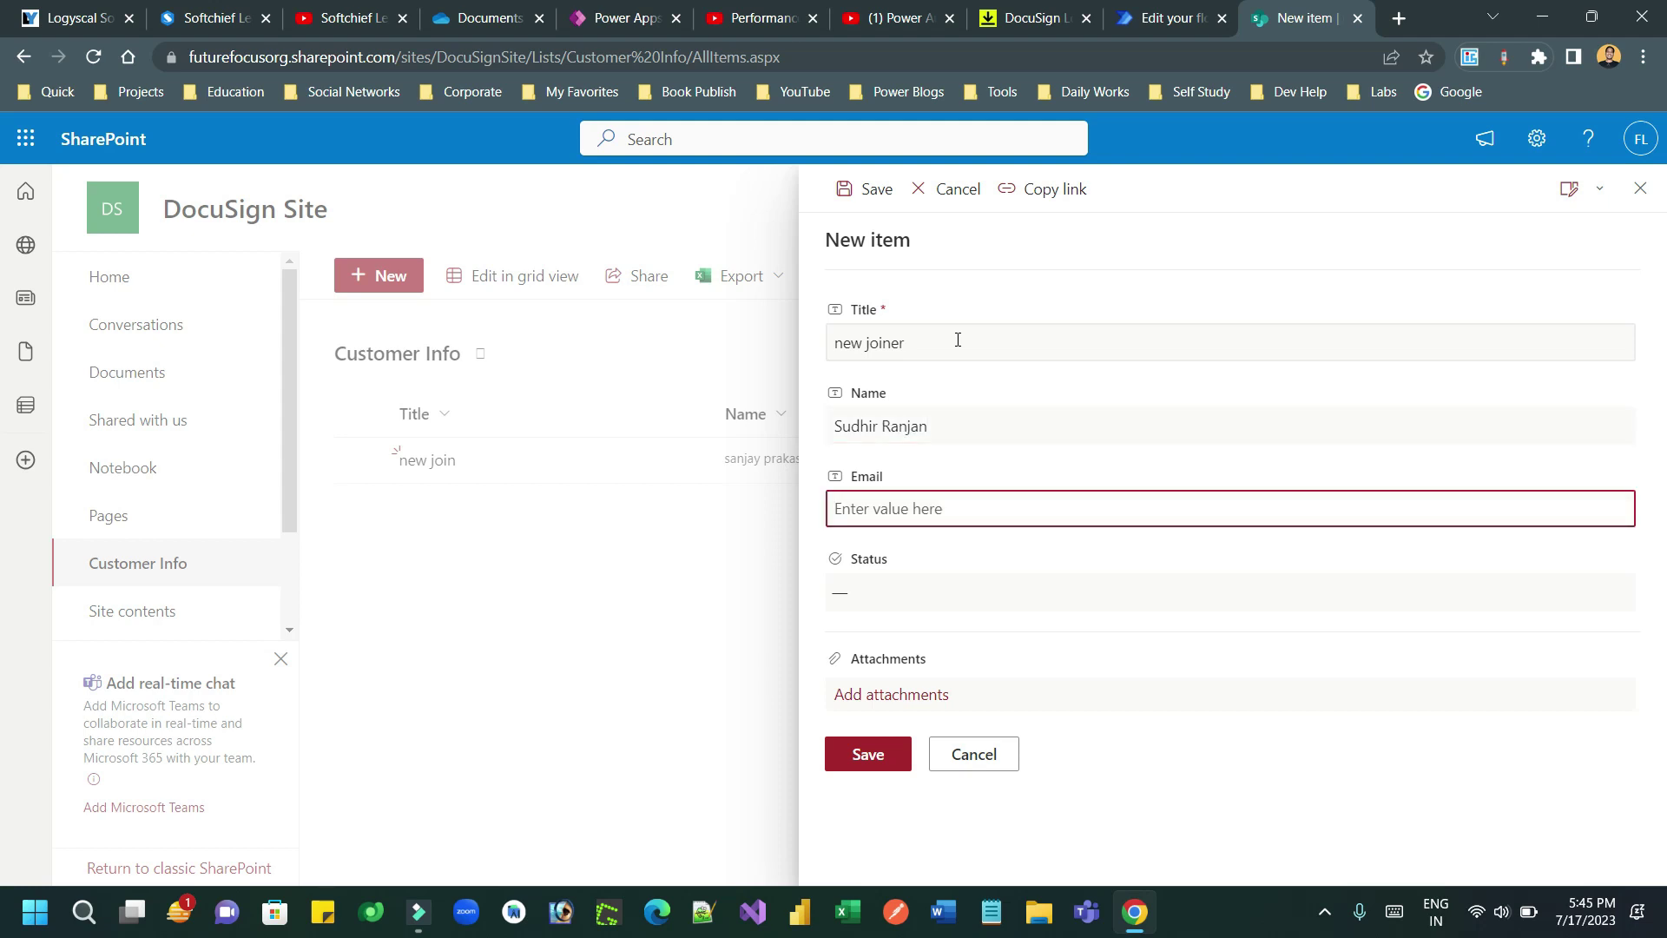
{"action": "type", "text": "su"}
{"action": "key", "text": "BackSpace"}
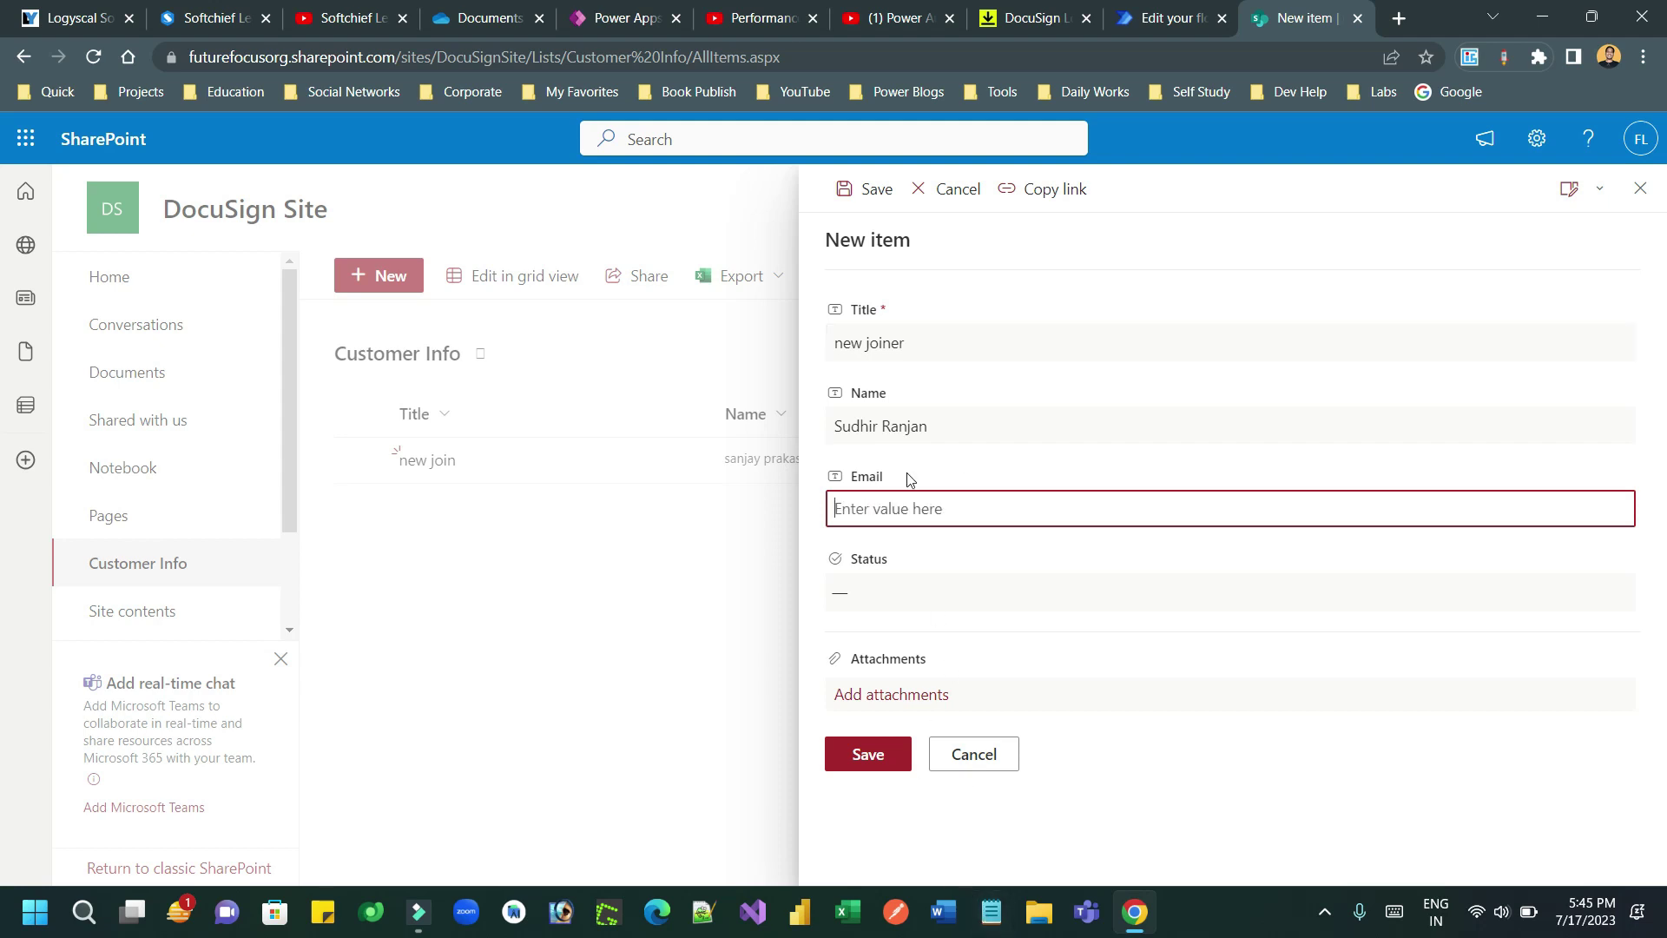
{"action": "left_click", "coordinate": [860, 516]}
Set the item's Status to Created, save it, and return to Power Automate
{"action": "left_click", "coordinate": [876, 608]}
{"action": "left_click", "coordinate": [871, 651]}
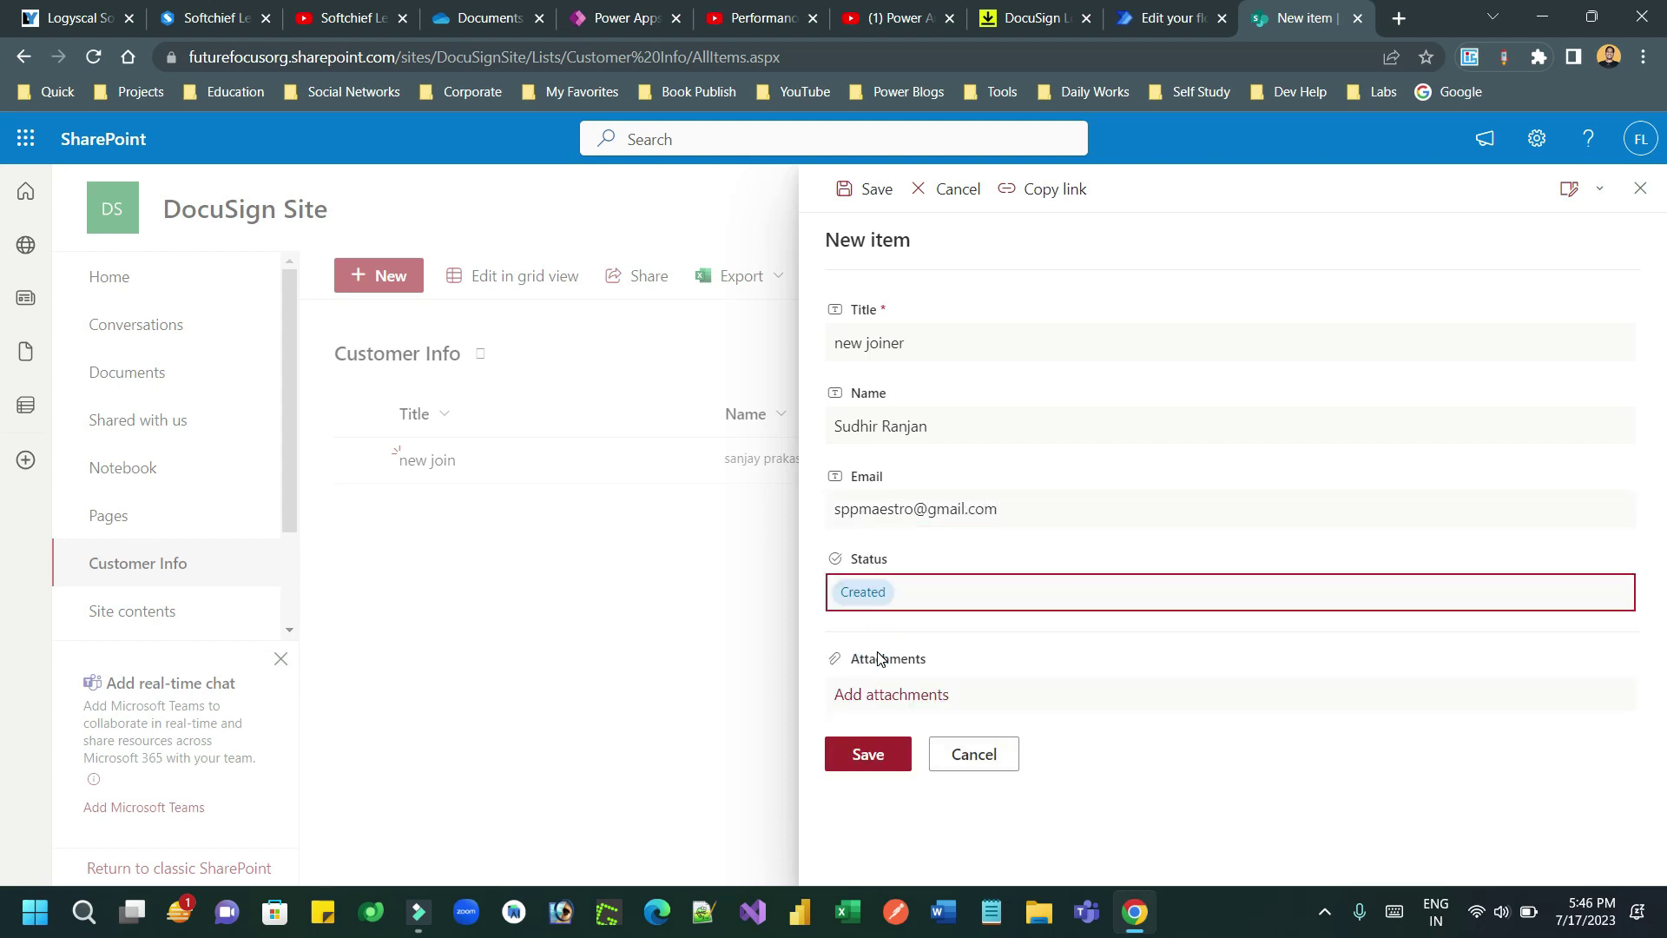
{"action": "left_click", "coordinate": [877, 756]}
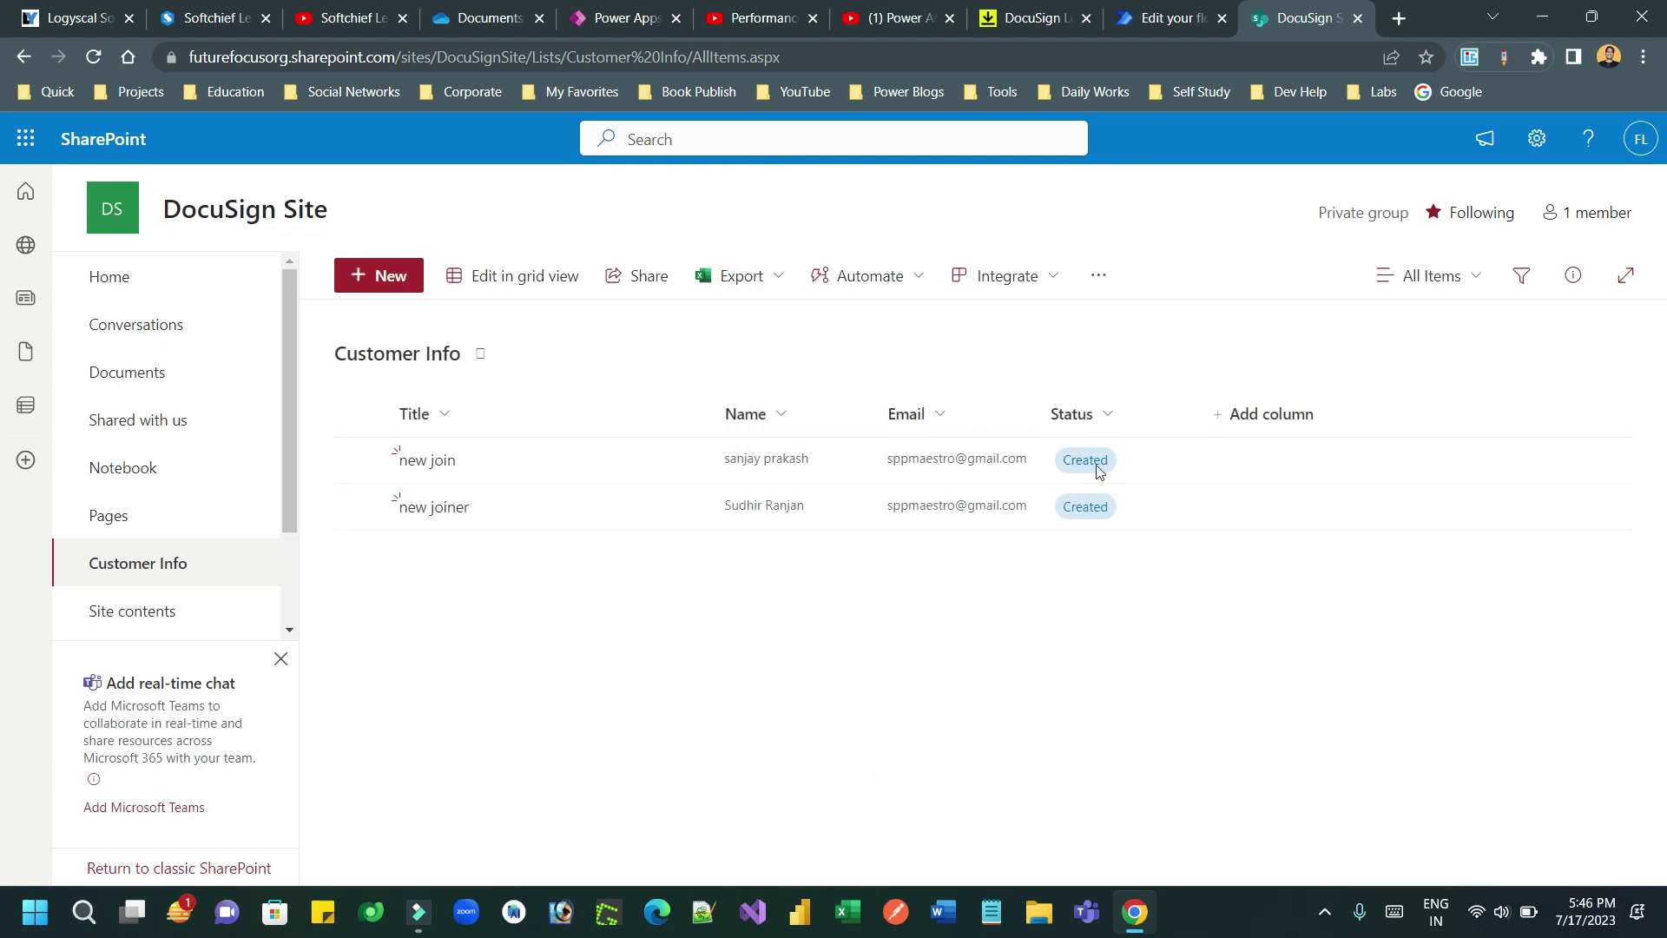
{"action": "left_click", "coordinate": [1132, 29]}
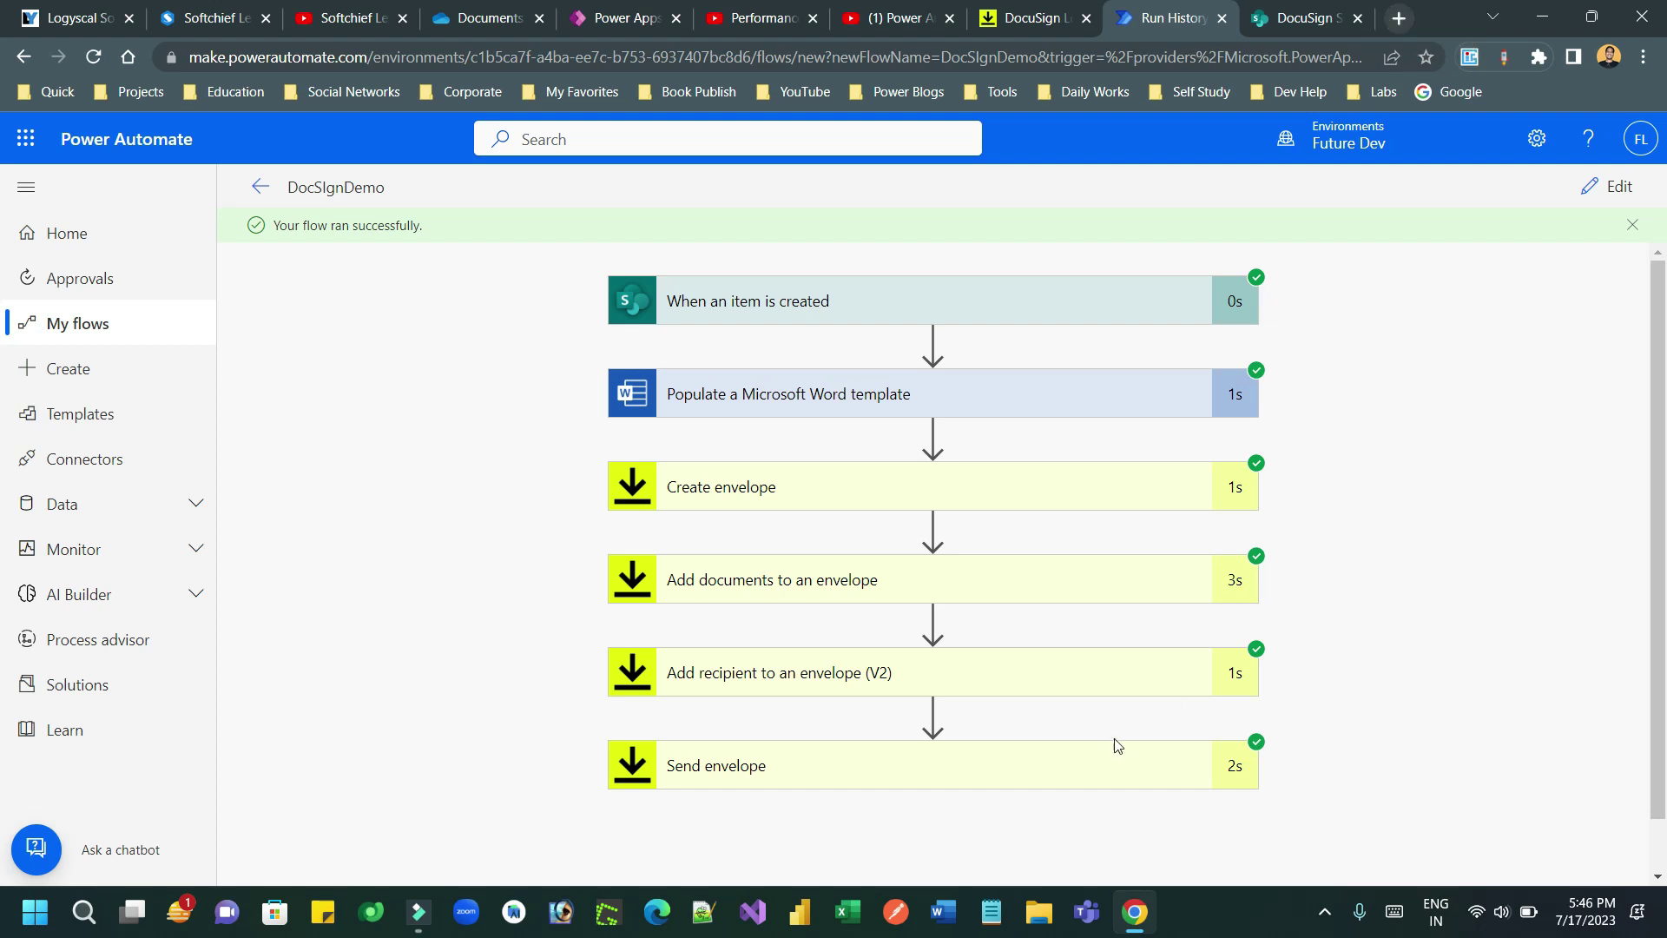
Open a new browser tab and go to Gmail
{"action": "left_click", "coordinate": [1397, 18]}
{"action": "type", "text": "gm"}
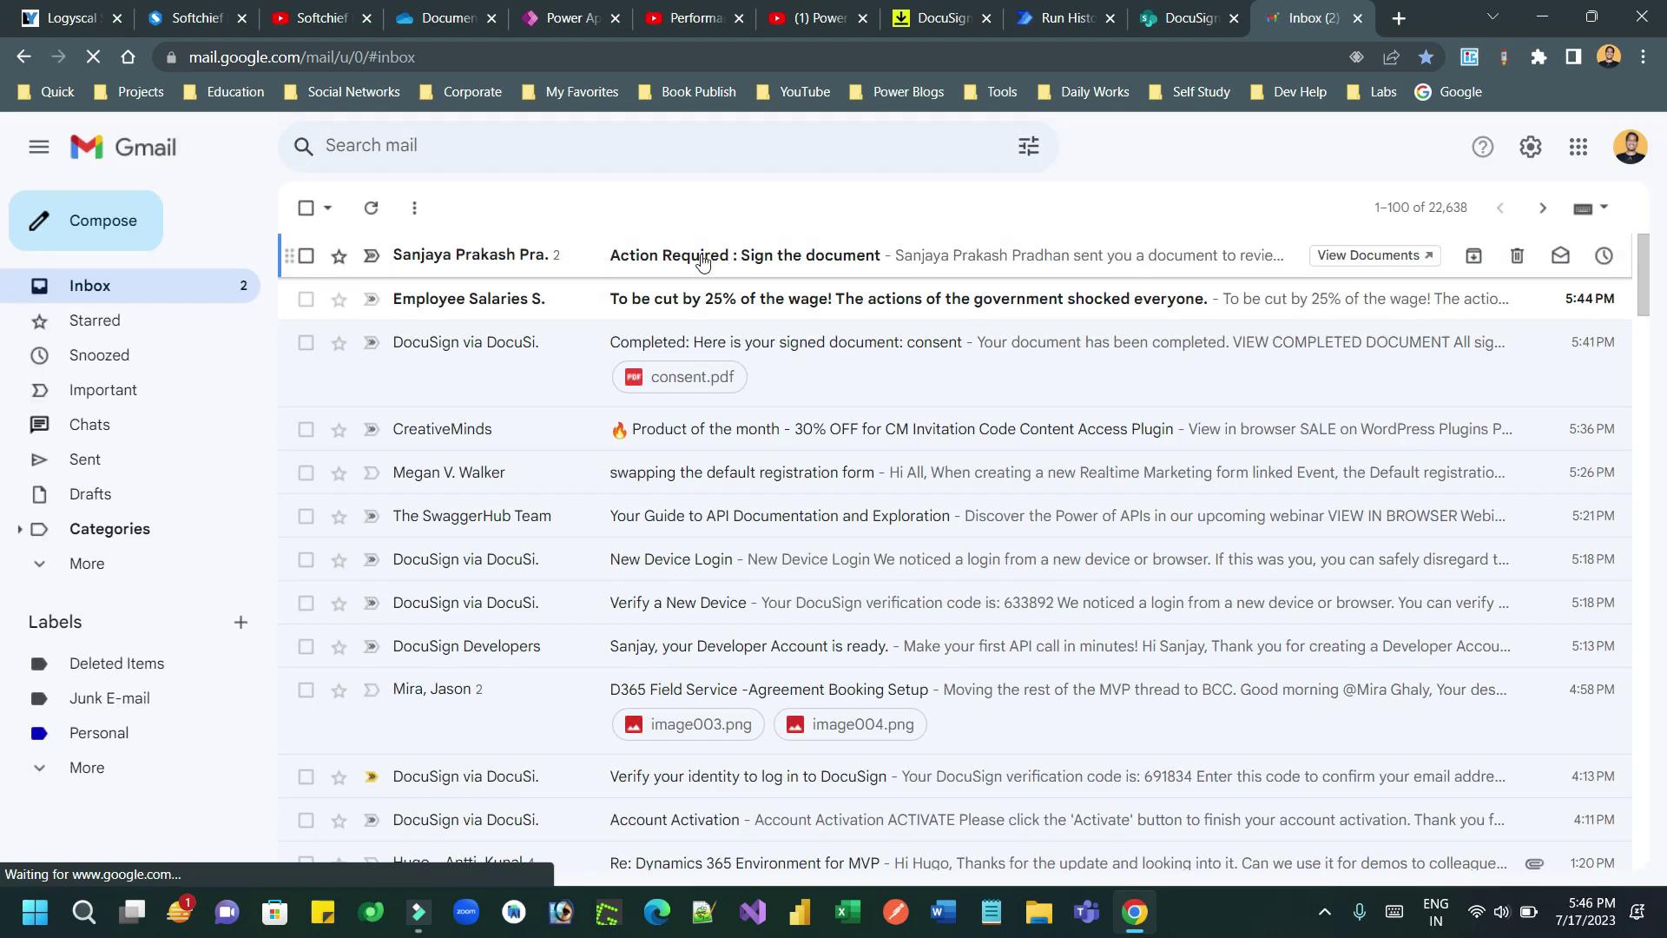
Open the 'Action Required : Sign the document' email and review its document in DocuSign
{"action": "left_click", "coordinate": [703, 261]}
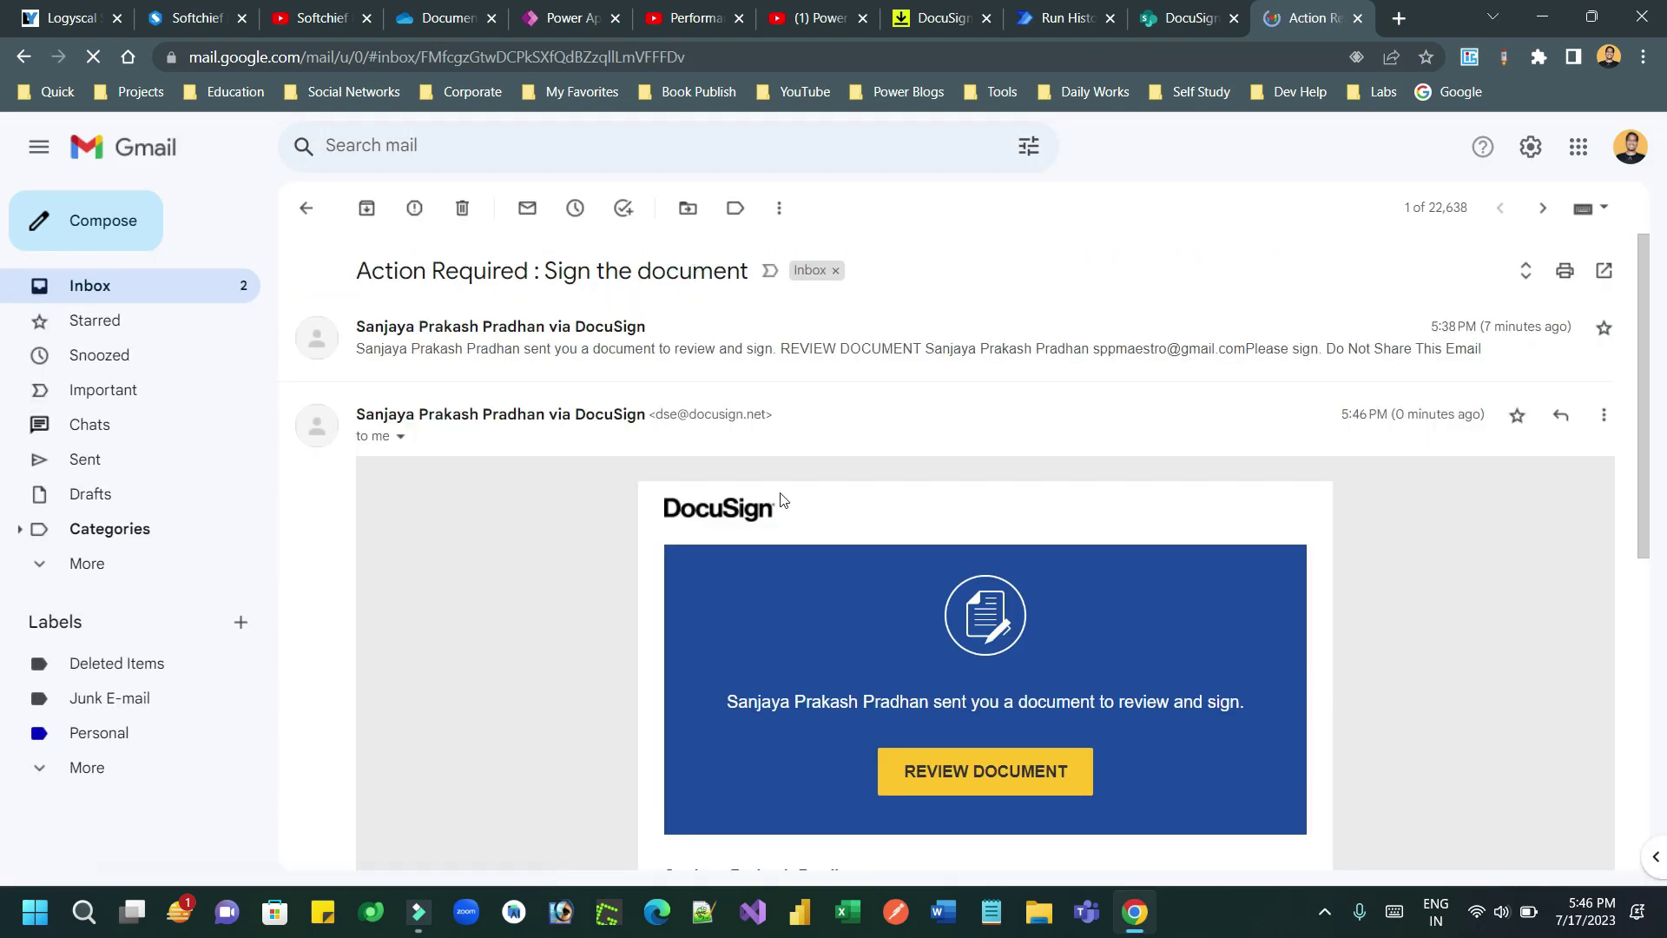
{"action": "left_click", "coordinate": [1001, 768]}
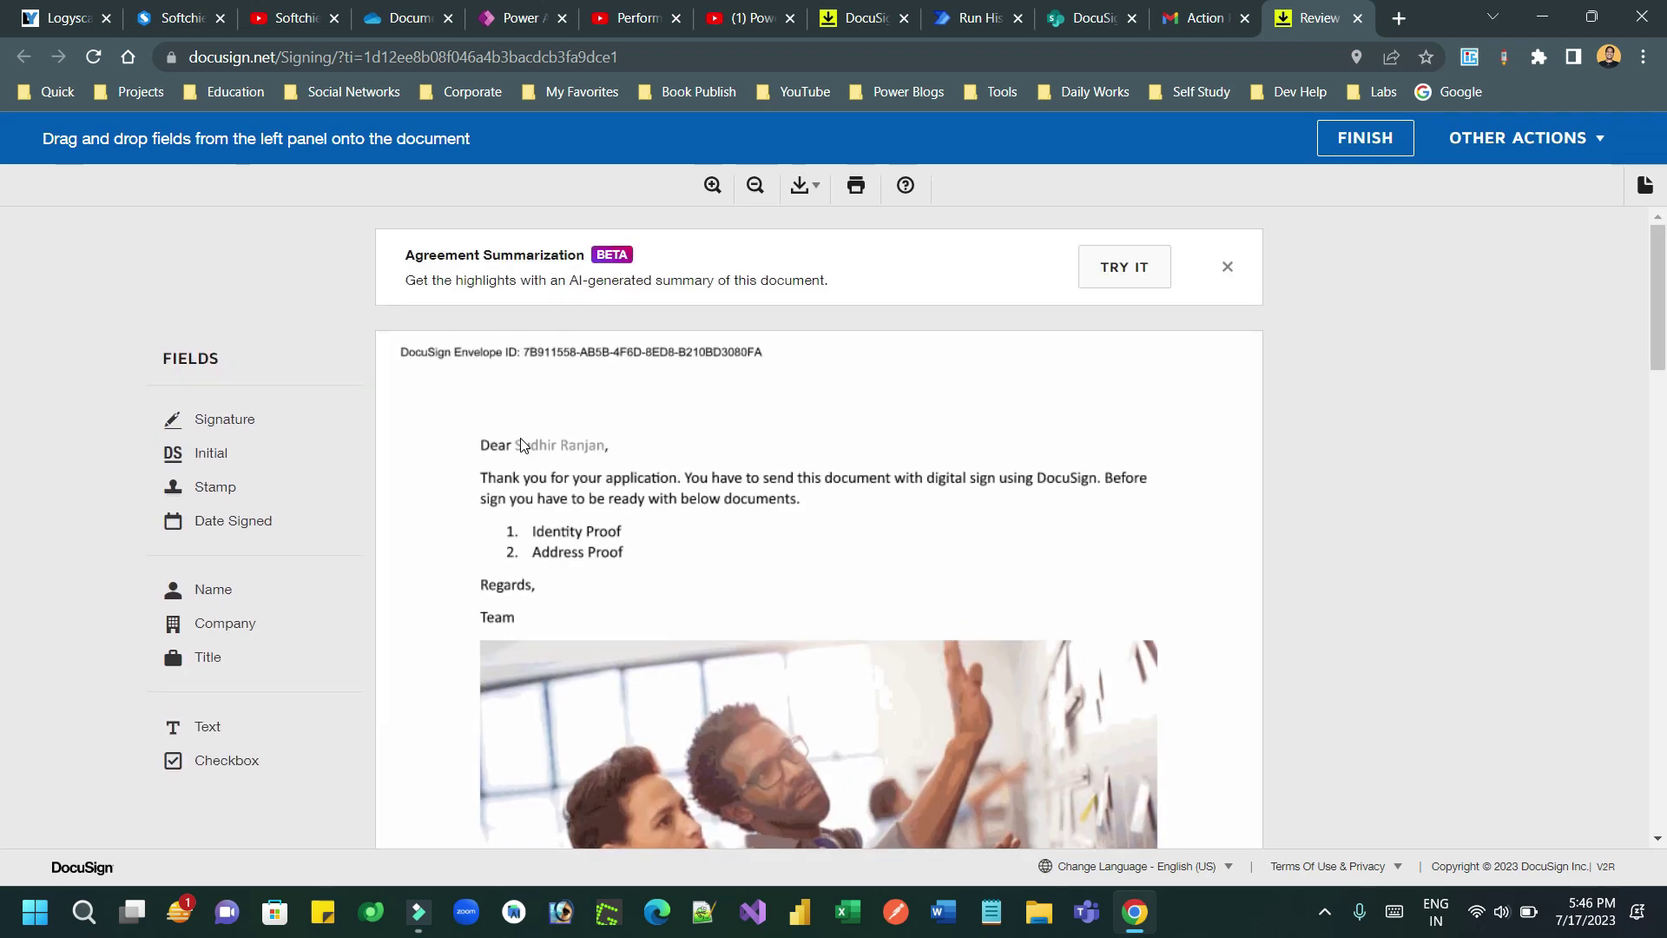
Place a signature below the photo on page 1, adopt the styled signature, and enlarge it
{"action": "left_click", "coordinate": [487, 450]}
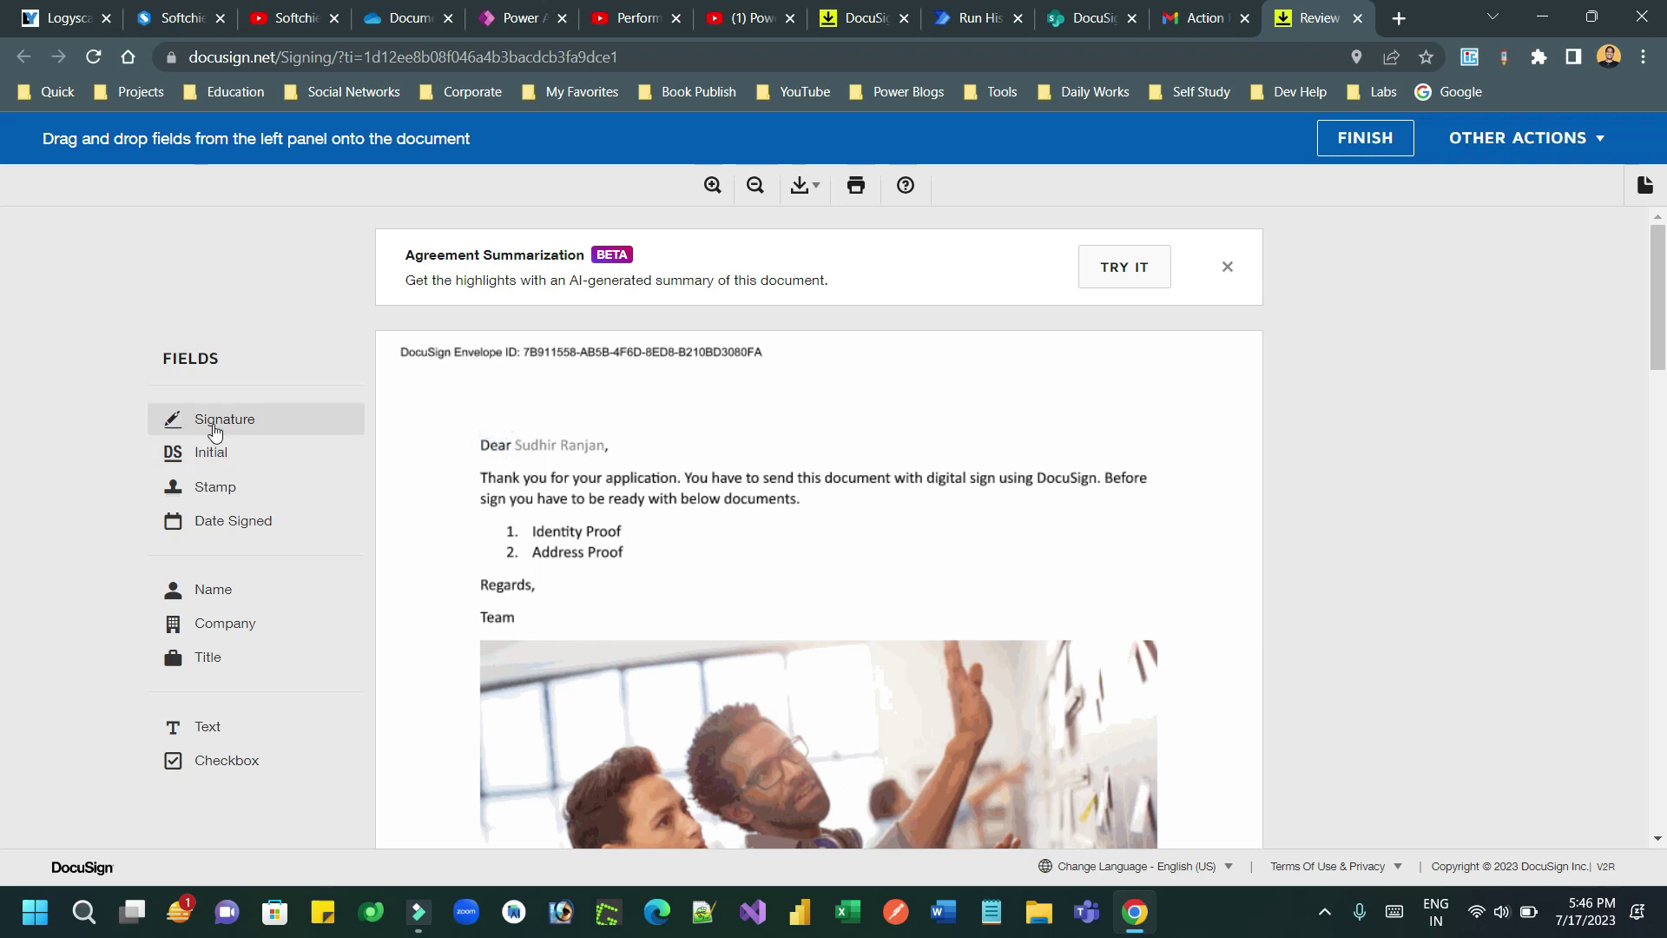
{"action": "left_click_drag", "start_coordinate": [1655, 287], "coordinate": [1655, 419]}
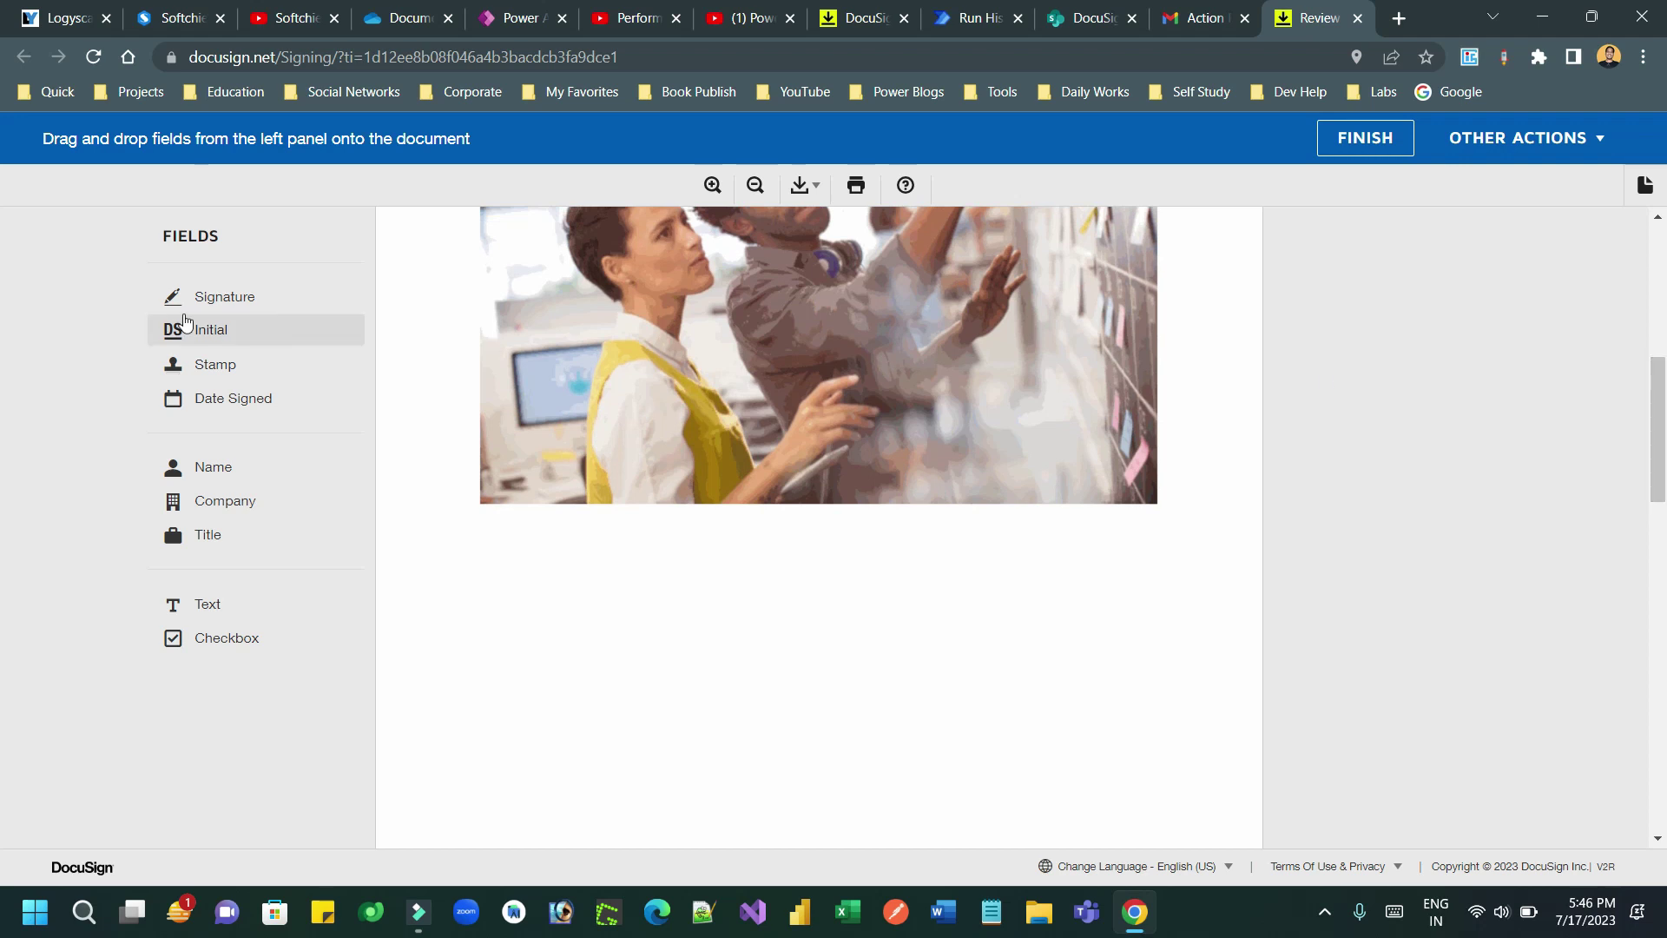
{"action": "mouse_move", "coordinate": [165, 296]}
{"action": "left_mouse_down"}
{"action": "mouse_move", "coordinate": [1106, 674]}
{"action": "mouse_move", "coordinate": [975, 536]}
{"action": "left_mouse_up"}
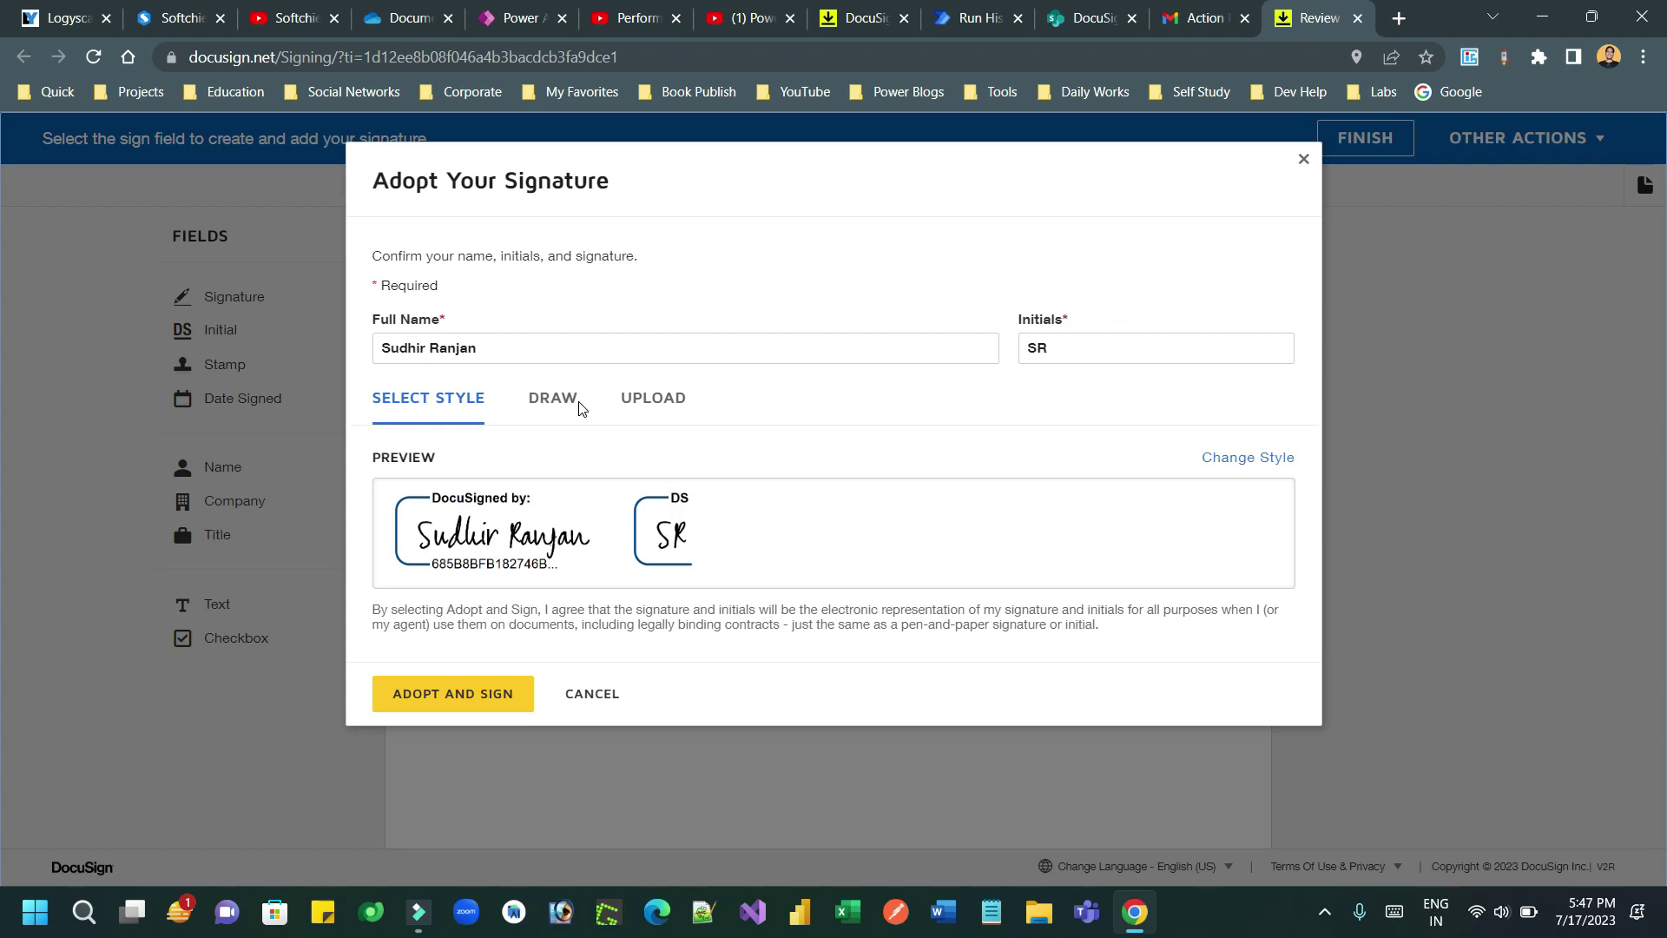
{"action": "left_click", "coordinate": [540, 408]}
{"action": "mouse_move", "coordinate": [485, 517]}
{"action": "left_mouse_down"}
{"action": "mouse_move", "coordinate": [519, 542]}
{"action": "mouse_move", "coordinate": [493, 565]}
{"action": "mouse_move", "coordinate": [573, 547]}
{"action": "mouse_move", "coordinate": [566, 491]}
{"action": "mouse_move", "coordinate": [629, 517]}
{"action": "mouse_move", "coordinate": [631, 549]}
{"action": "mouse_move", "coordinate": [749, 510]}
{"action": "left_mouse_up"}
{"action": "left_click", "coordinate": [533, 536]}
{"action": "left_click", "coordinate": [437, 404]}
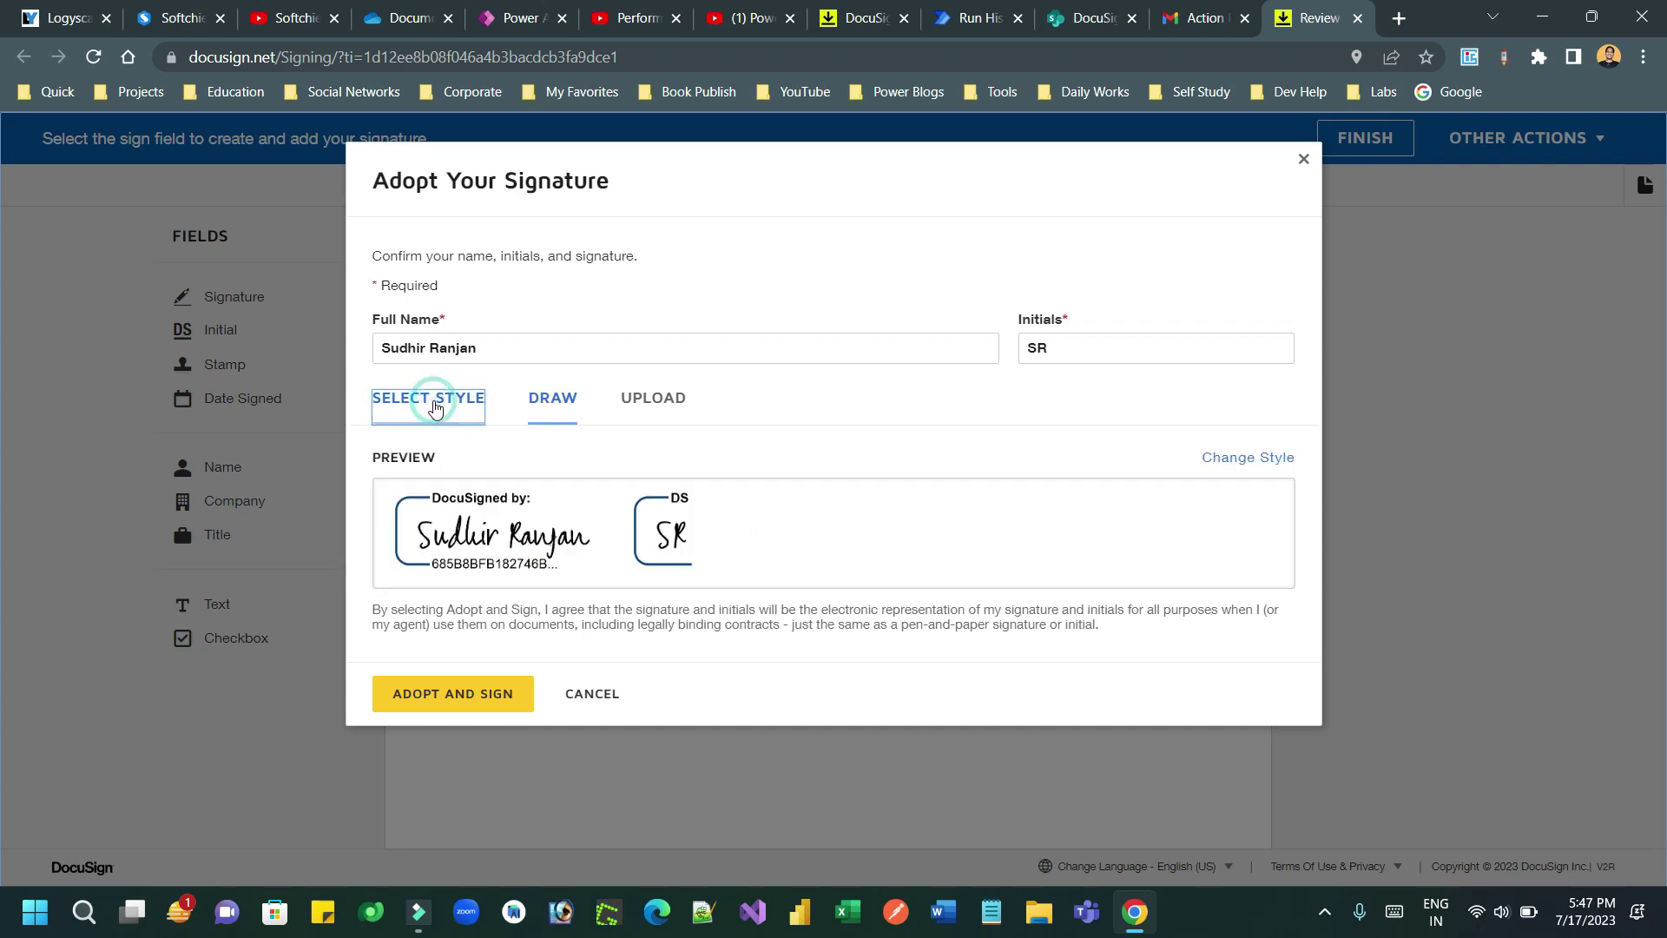
{"action": "left_click", "coordinate": [452, 693]}
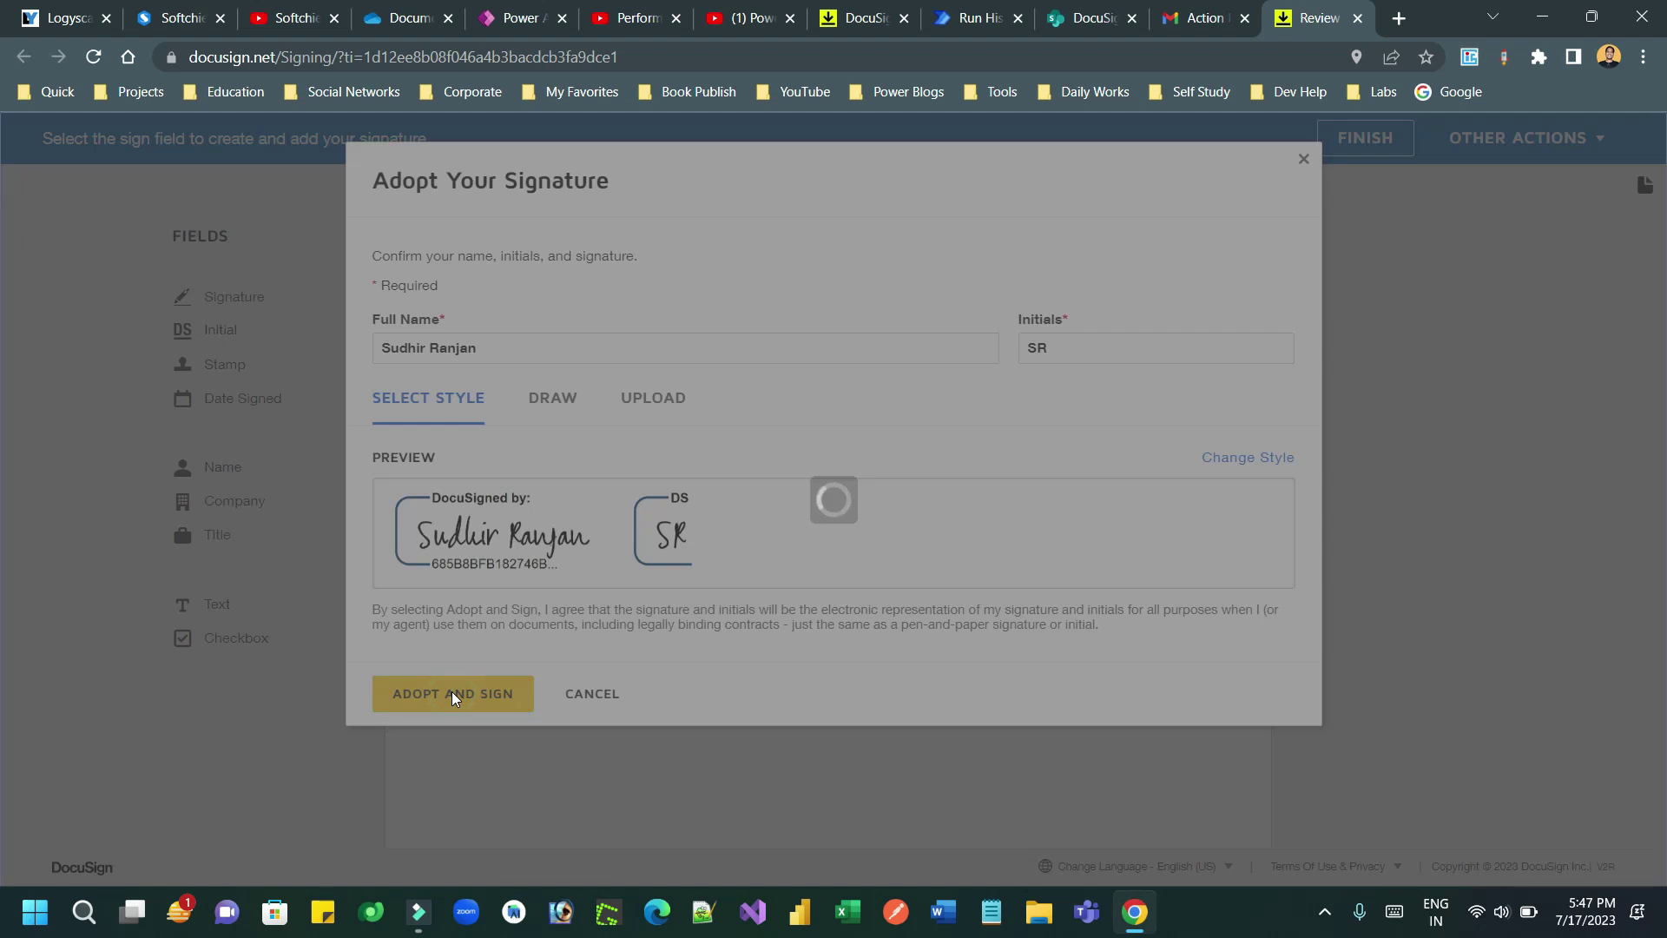
{"action": "left_click_drag", "start_coordinate": [1118, 592], "coordinate": [1220, 647]}
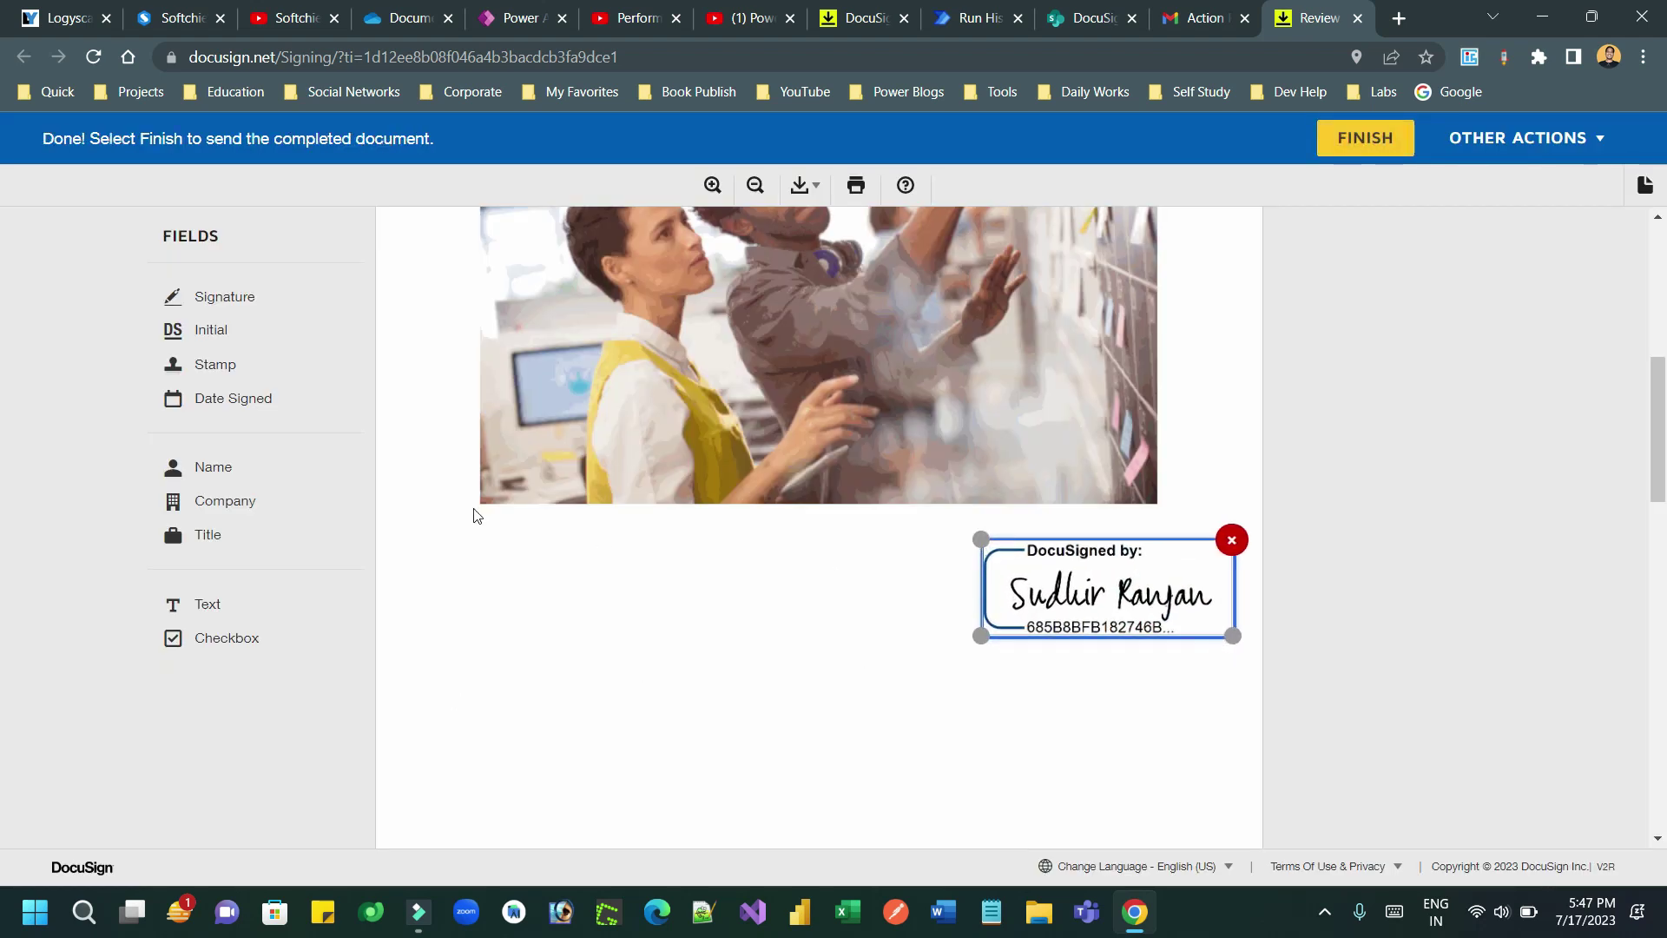
{"action": "left_click", "coordinate": [1238, 670]}
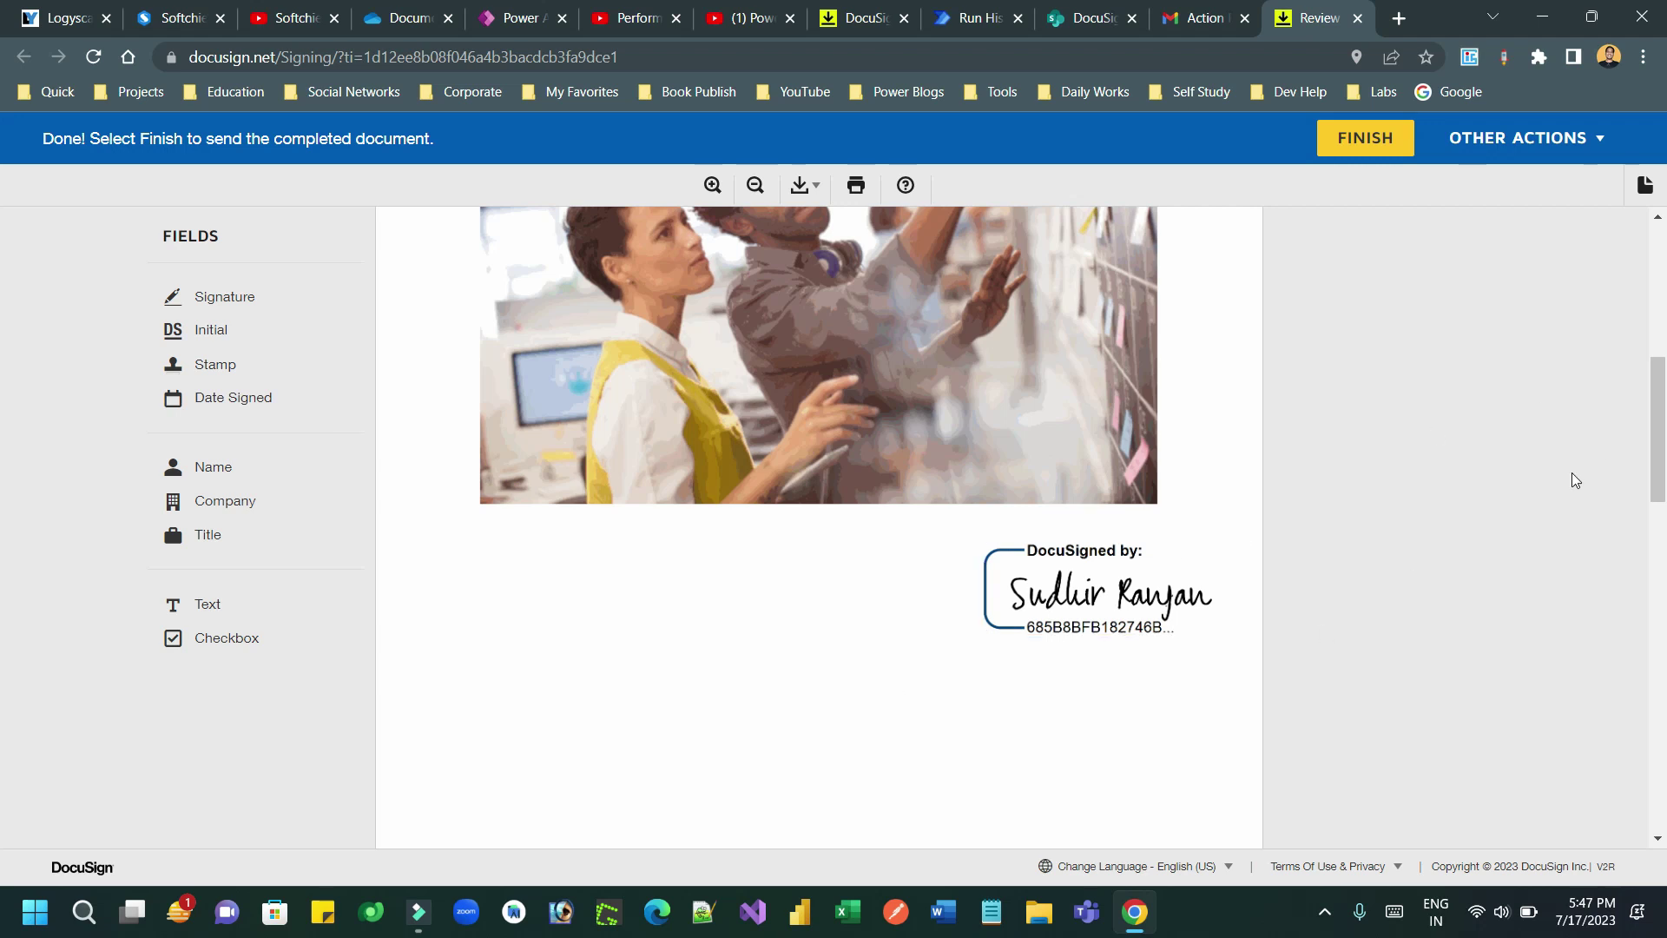
Place and enlarge a signature below the Declaration on page 2
{"action": "scroll", "coordinate": [4, 473], "scroll_direction": "down", "scroll_amount": 8}
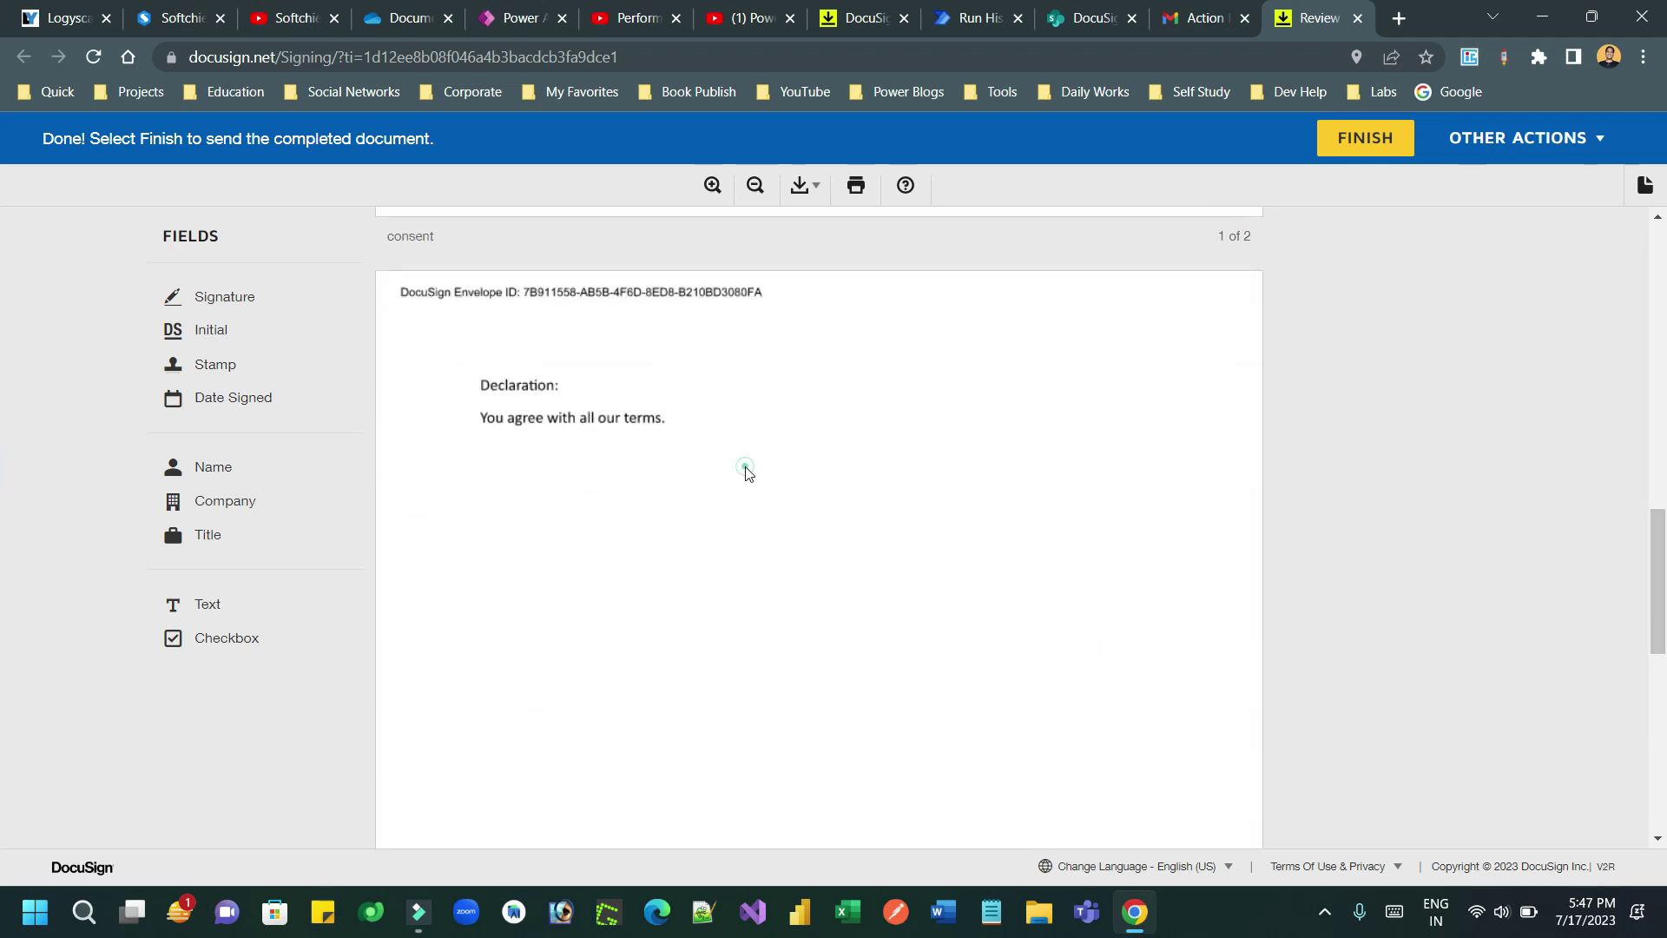
{"action": "mouse_move", "coordinate": [186, 297]}
{"action": "left_mouse_down"}
{"action": "mouse_move", "coordinate": [990, 616]}
{"action": "mouse_move", "coordinate": [999, 563]}
{"action": "left_mouse_up"}
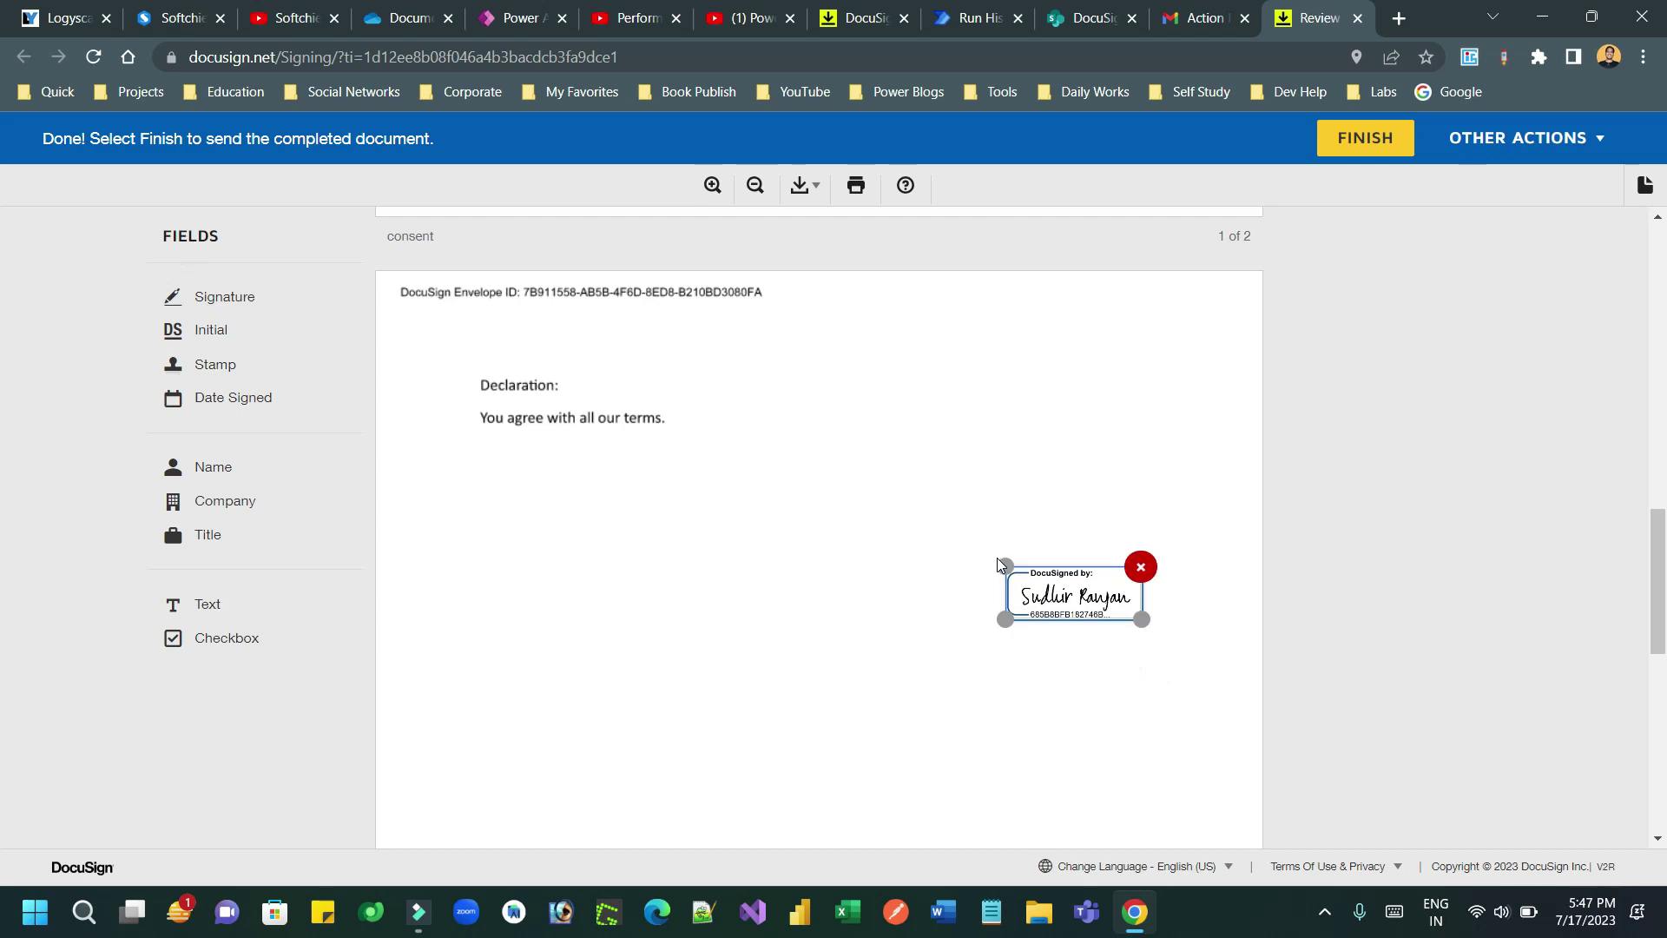
{"action": "left_click_drag", "start_coordinate": [1007, 620], "coordinate": [909, 714]}
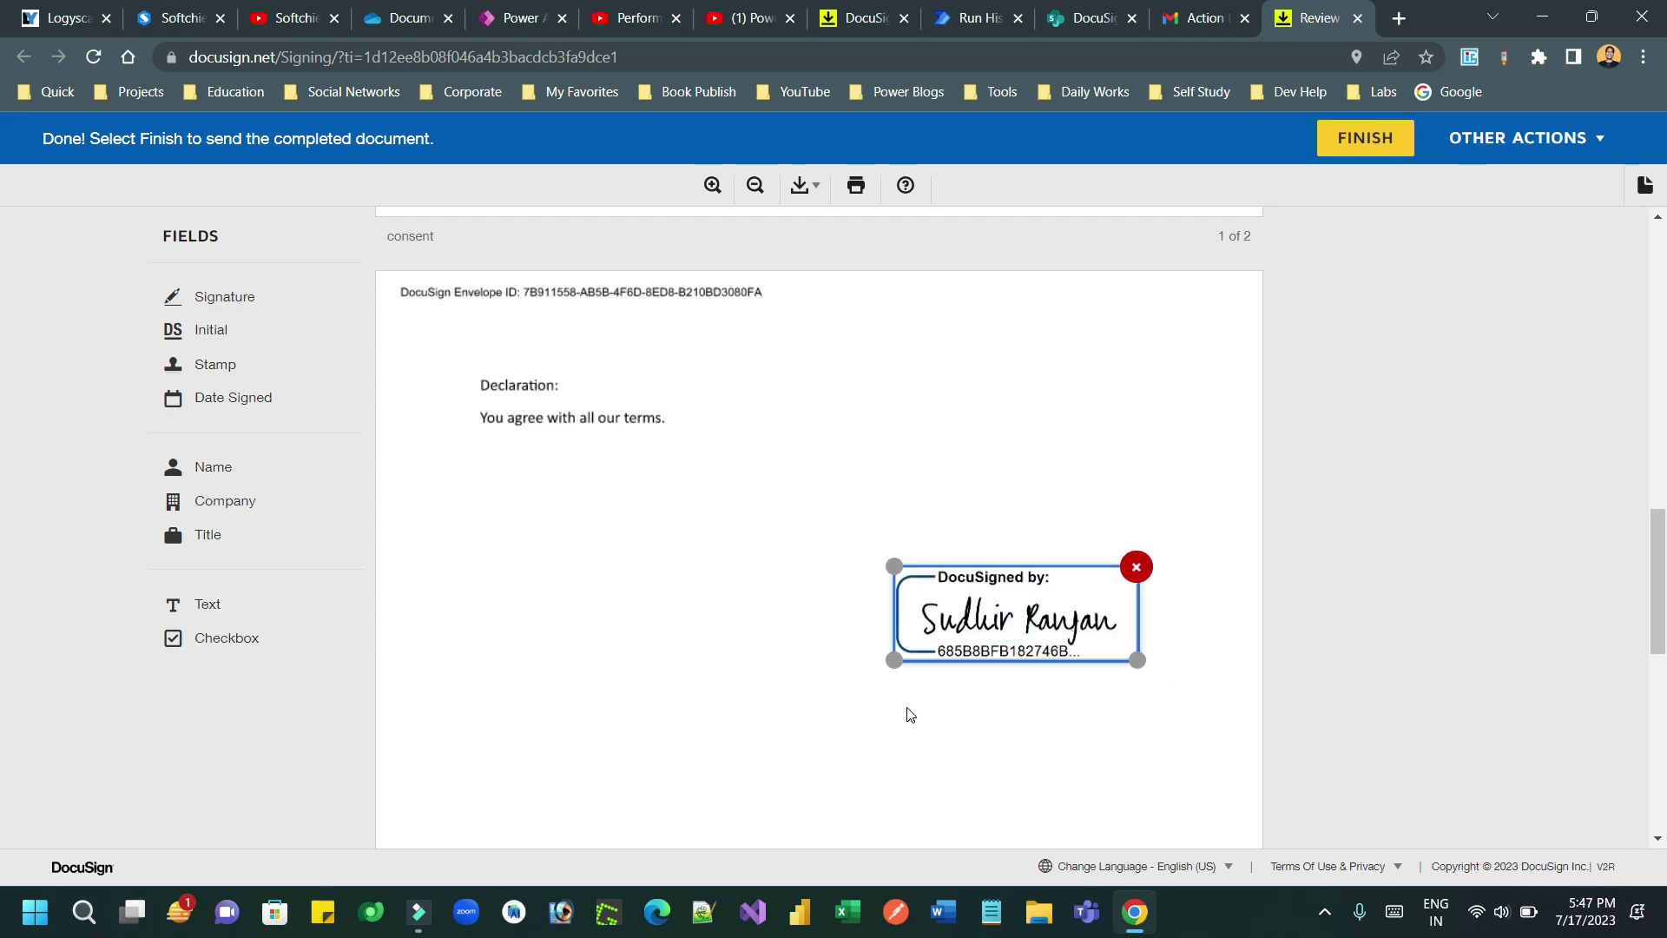
{"action": "left_click", "coordinate": [1190, 433]}
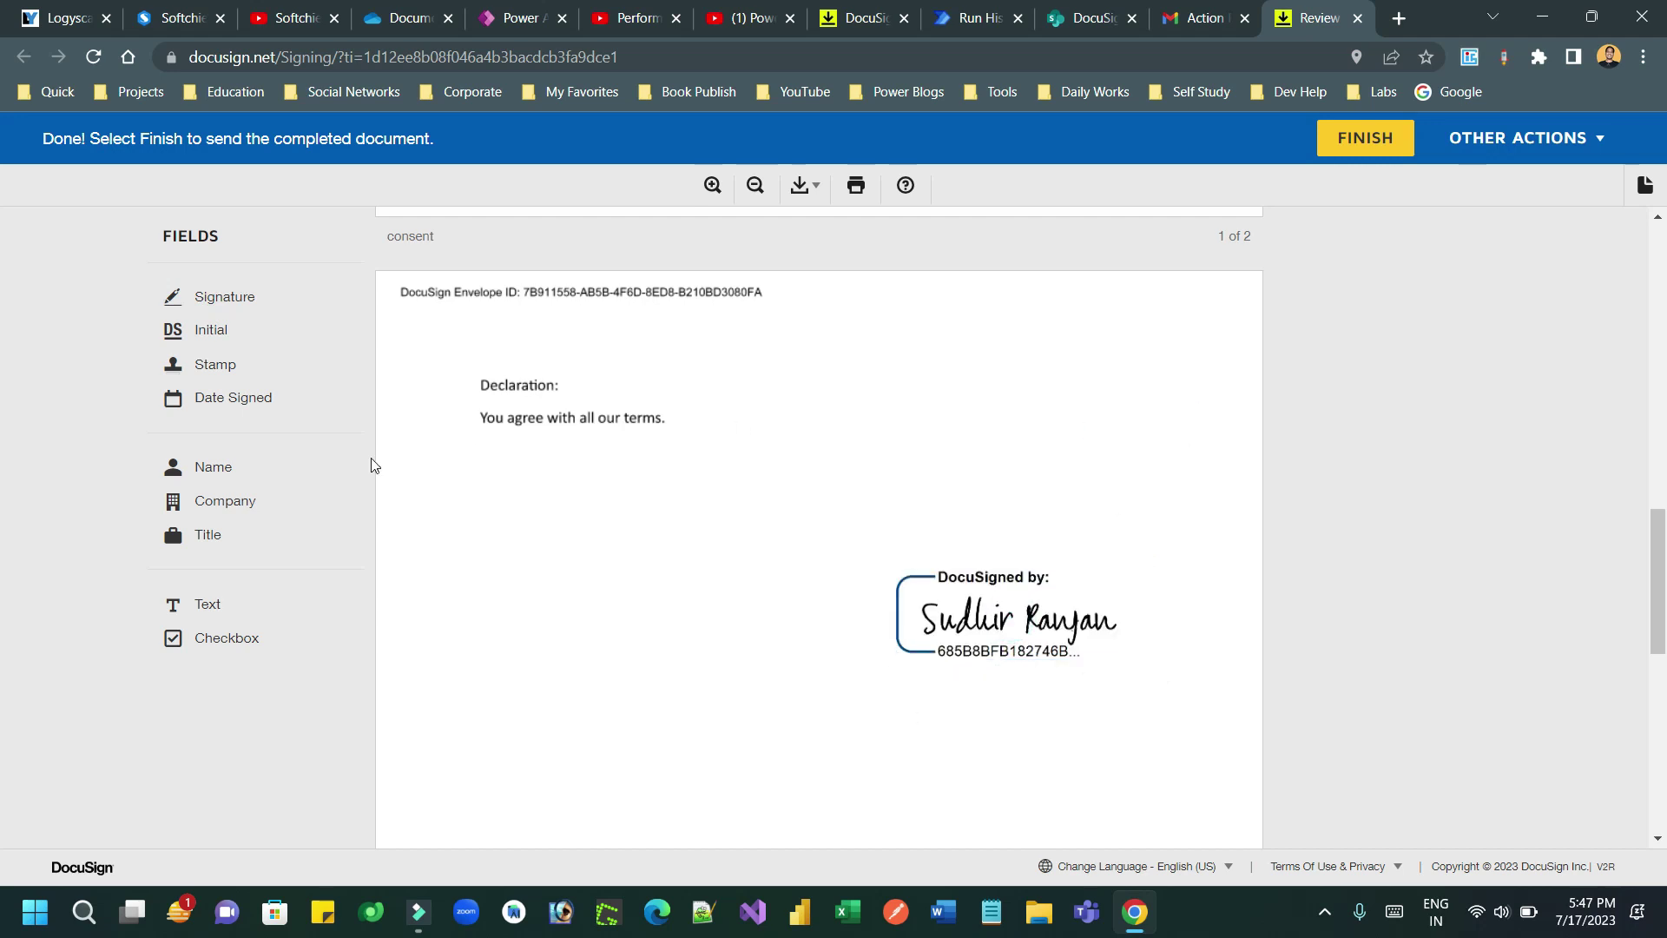
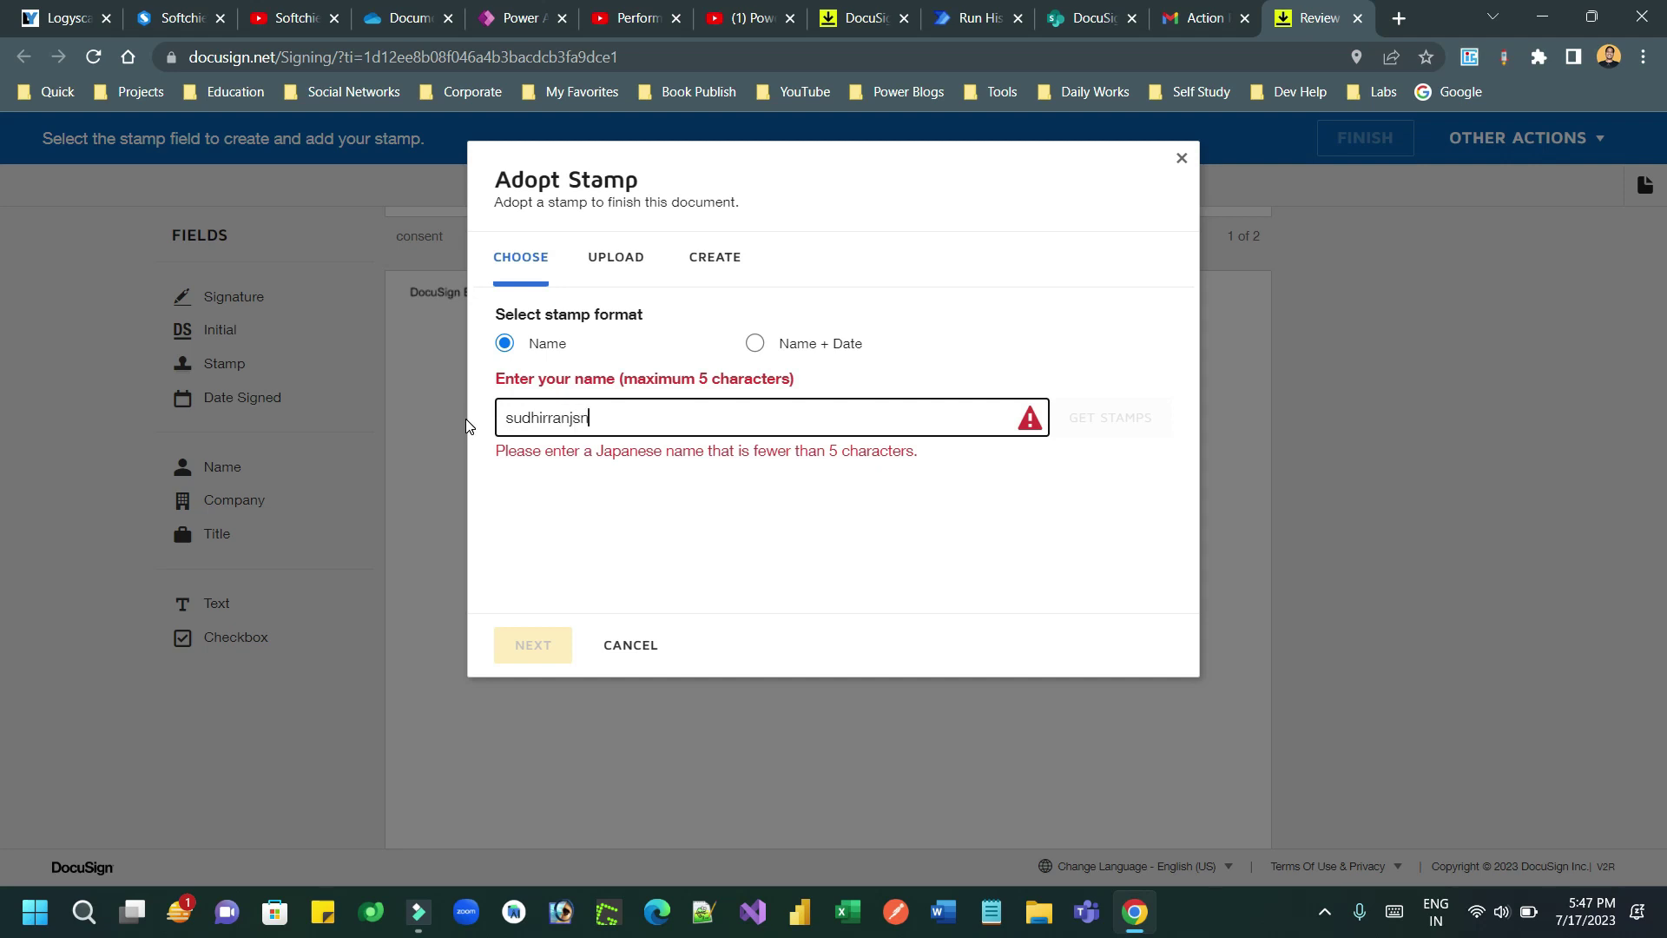
Copy the words 'Japanese name' from the stamp name warning
{"action": "left_click", "coordinate": [577, 461]}
{"action": "left_click_drag", "start_coordinate": [605, 451], "coordinate": [702, 465]}
{"action": "key", "text": "ctrl+c"}
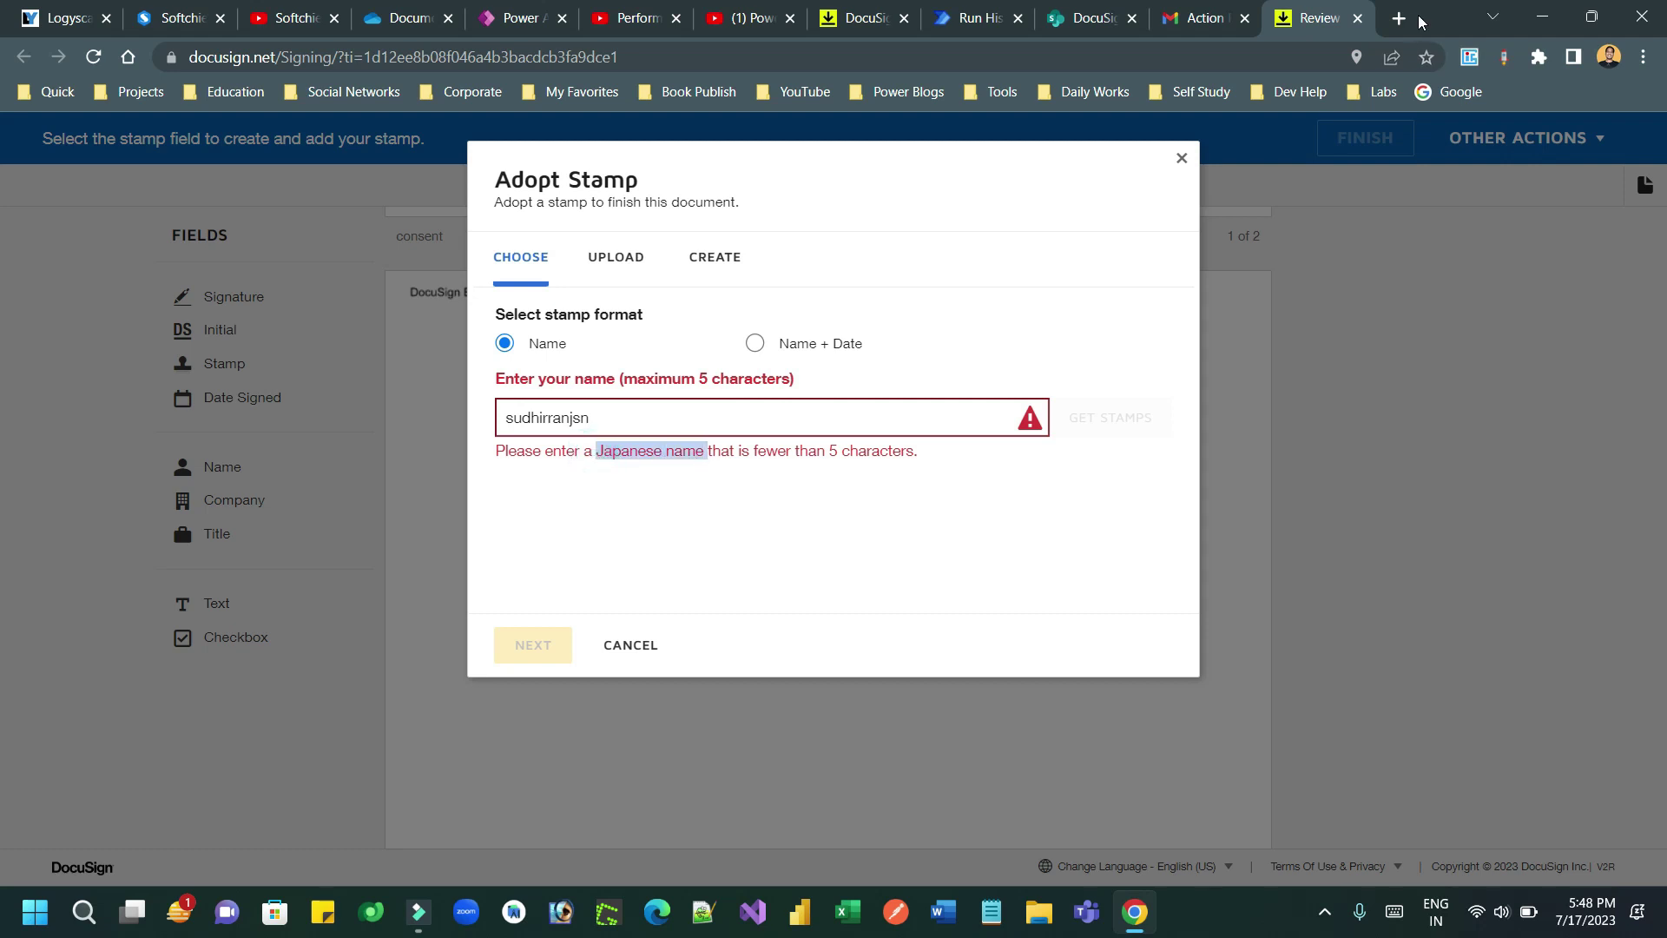
Search Google for 'Japanese name' in a new tab
{"action": "left_click", "coordinate": [1401, 18]}
{"action": "key", "text": "ctrl+v"}
{"action": "key", "text": "Return"}
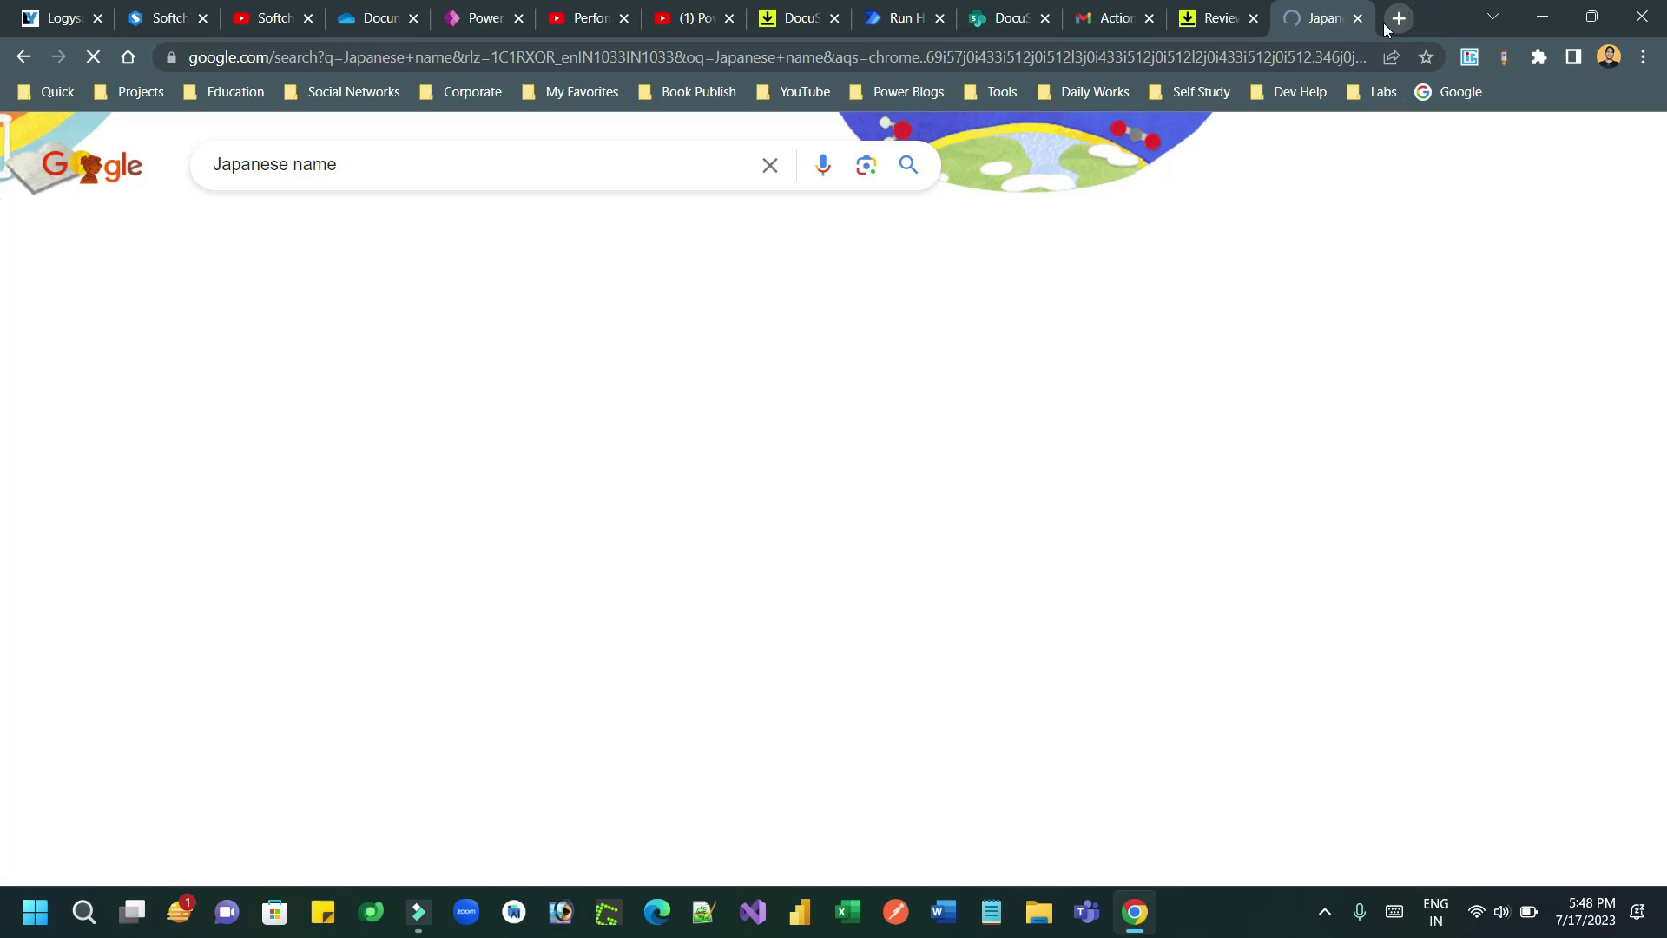
Take the girls' name Aimi from the results and close the search tab
{"action": "left_click", "coordinate": [476, 572]}
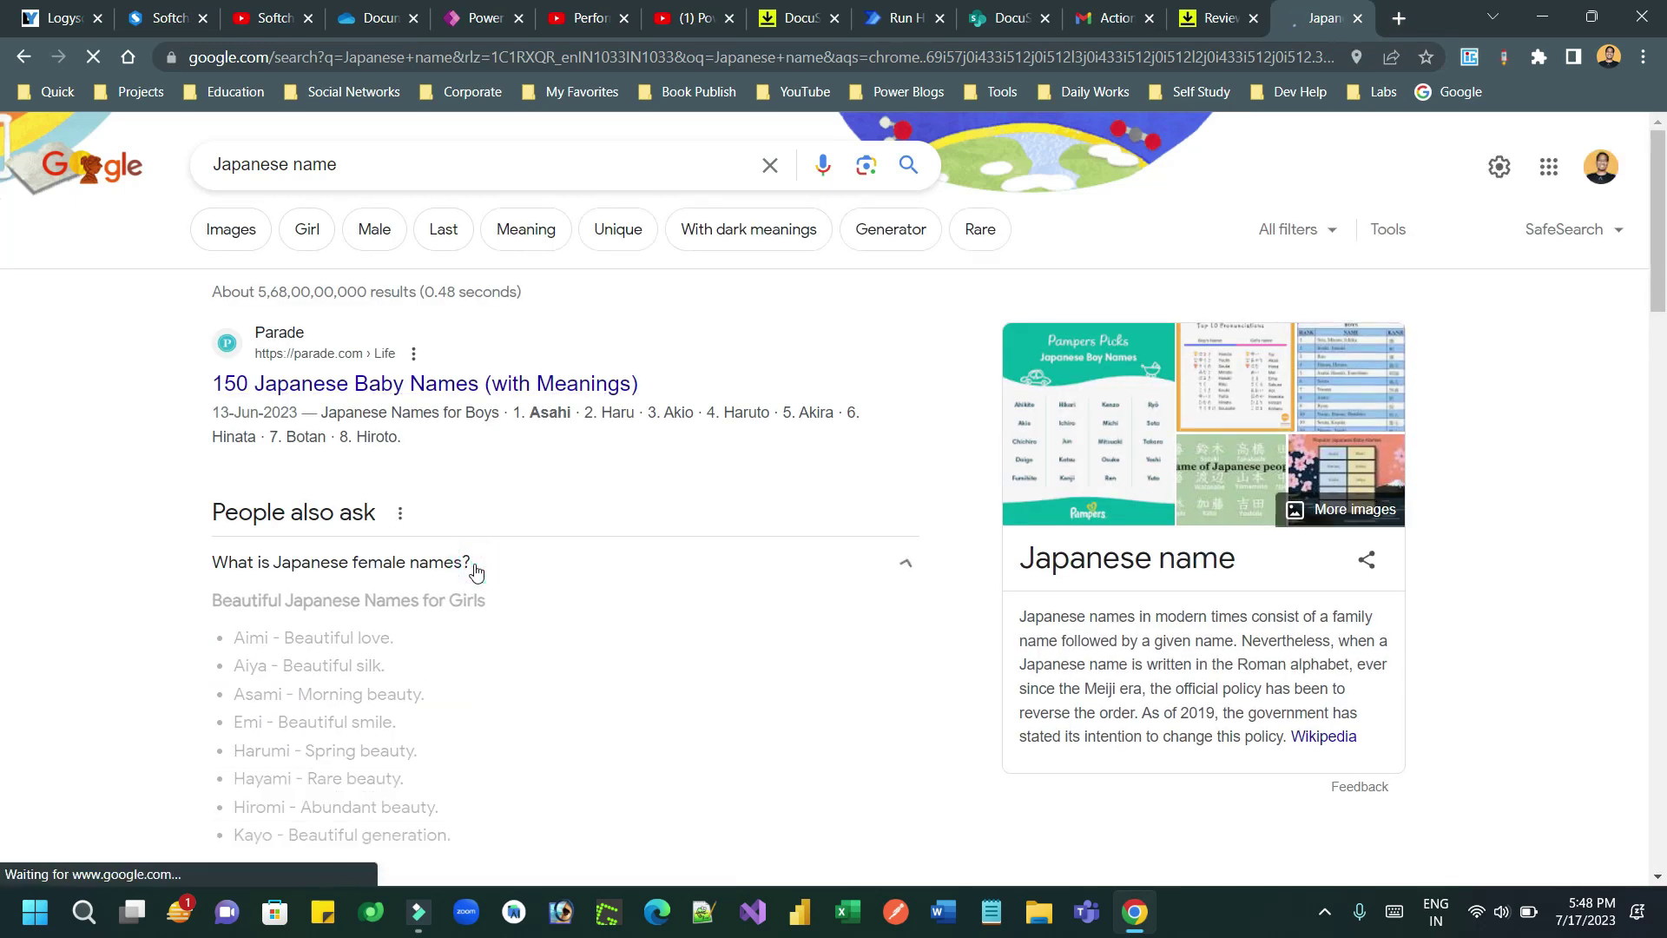
{"action": "double_click", "coordinate": [251, 639]}
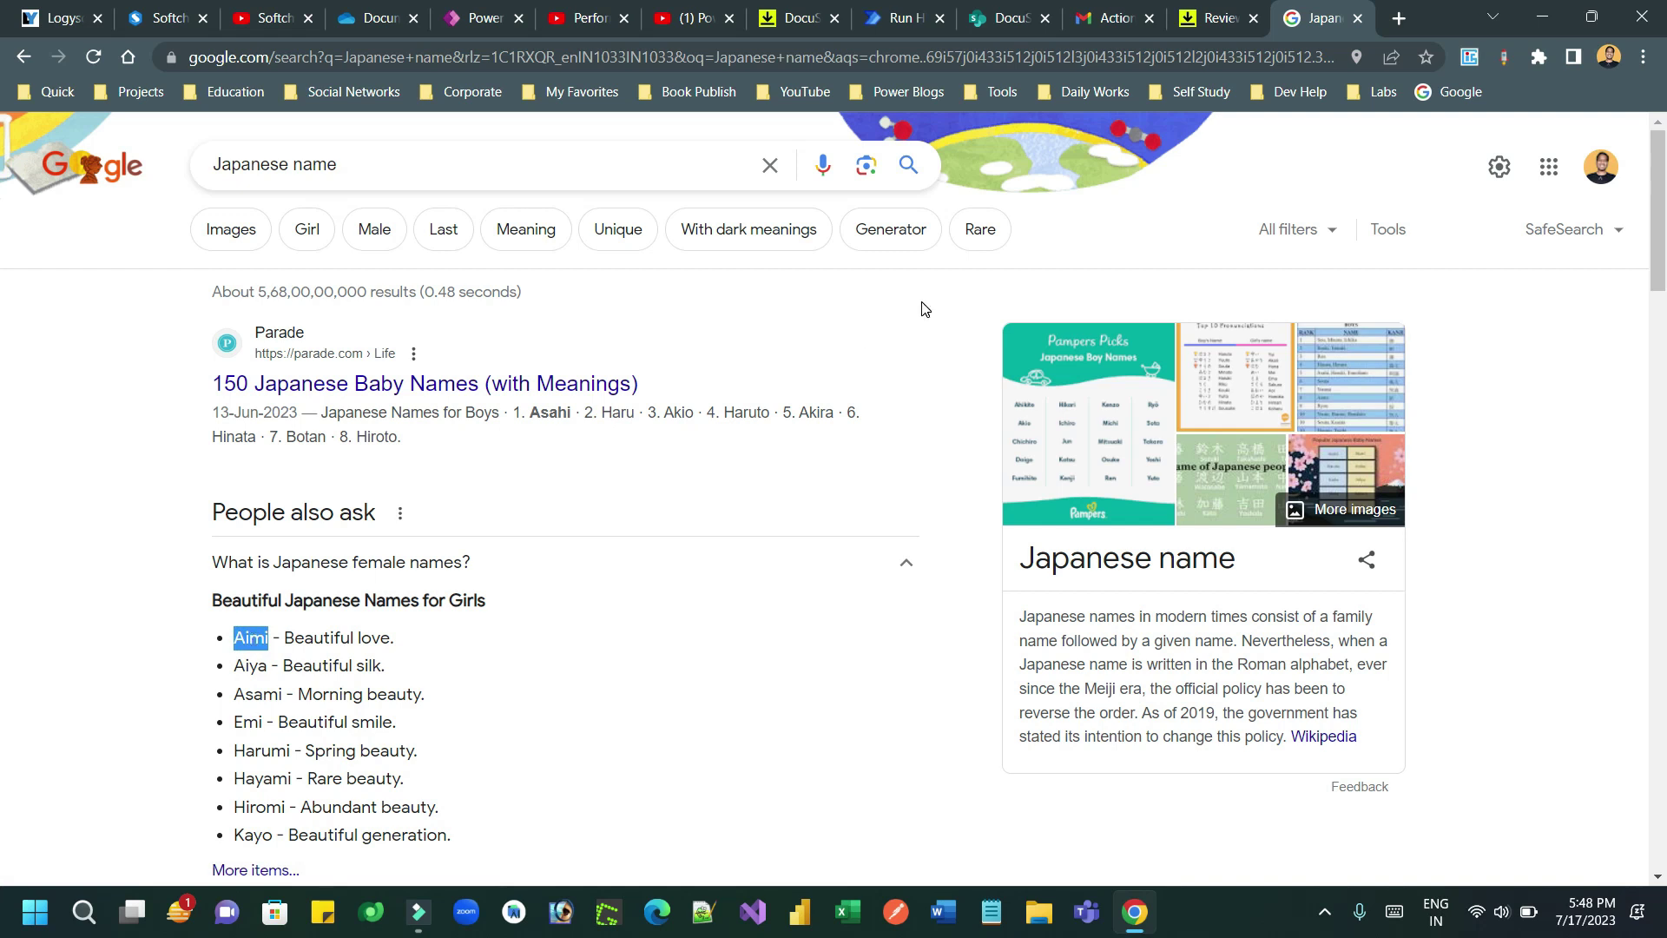
{"action": "left_click", "coordinate": [1357, 19]}
{"action": "triple_click", "coordinate": [622, 415]}
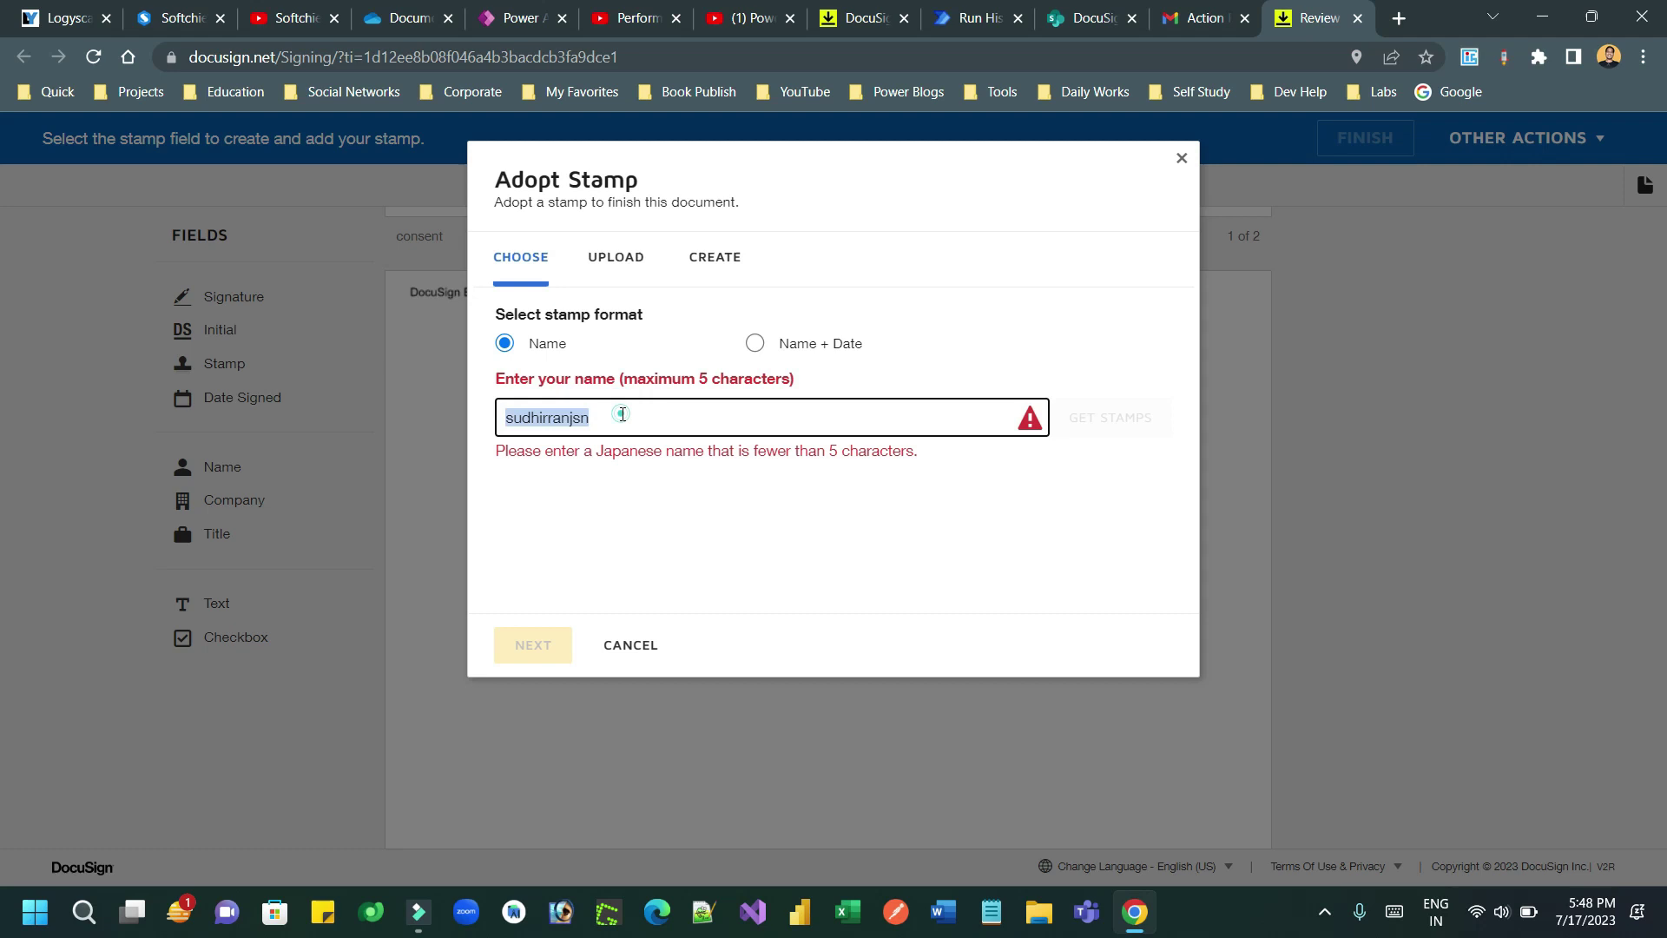
Replace the name with Aimi and adopt a round vertical stamp as the default
{"action": "key", "text": "ctrl+v"}
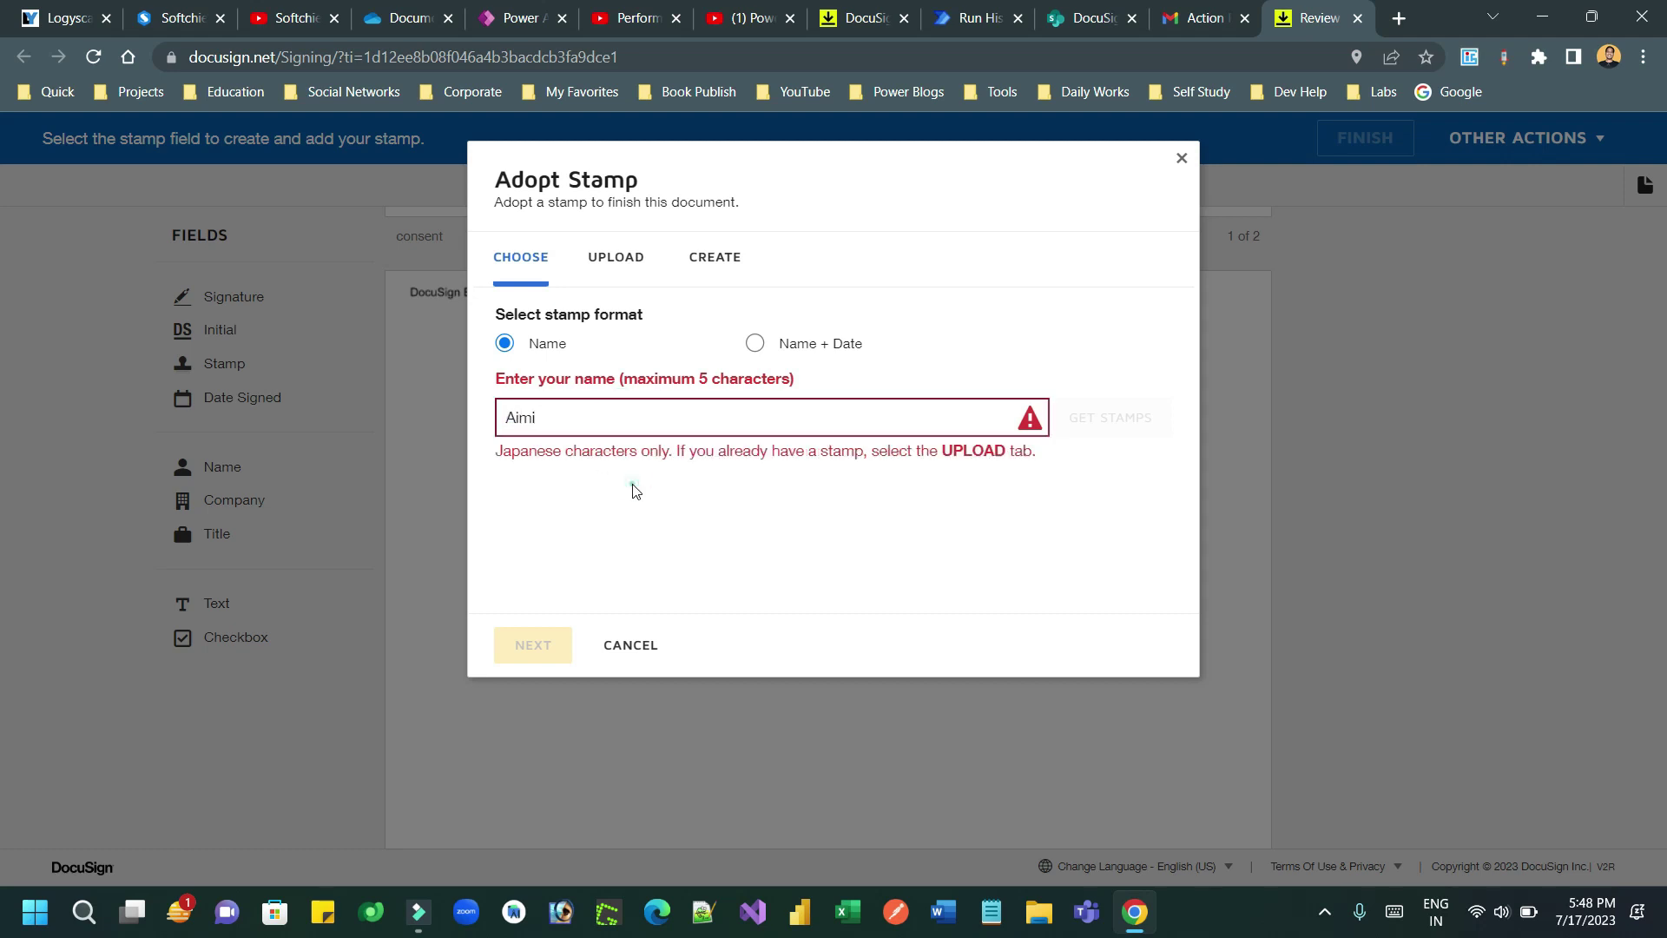
{"action": "left_click", "coordinate": [621, 266]}
{"action": "left_click", "coordinate": [705, 272]}
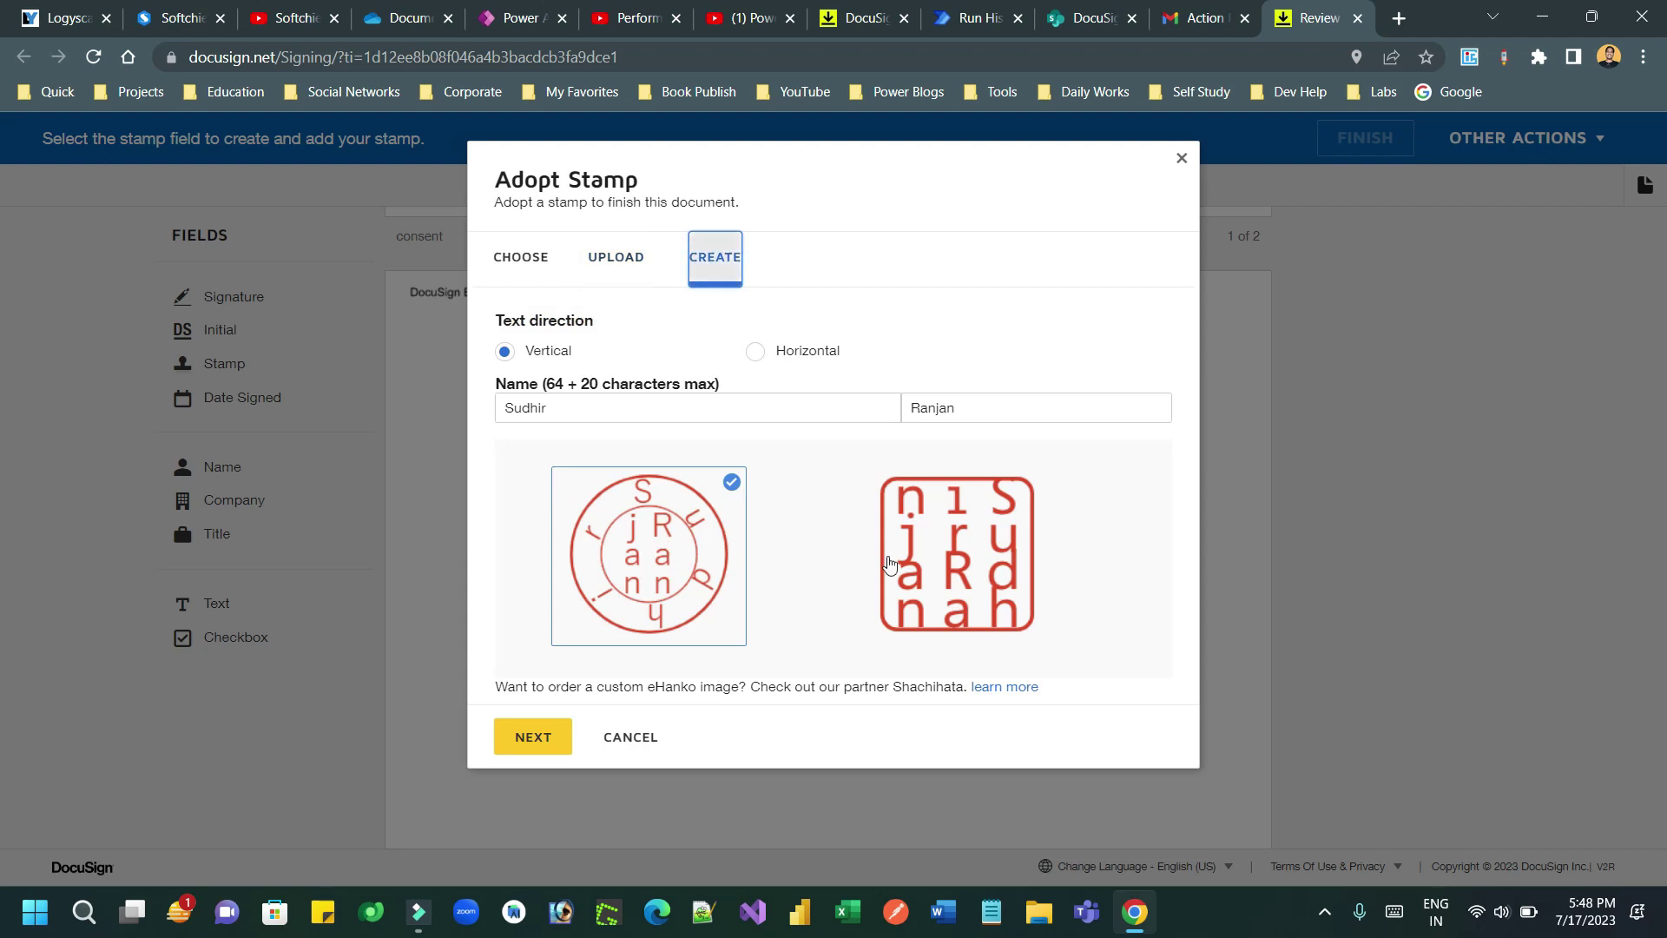
{"action": "left_click", "coordinate": [686, 547]}
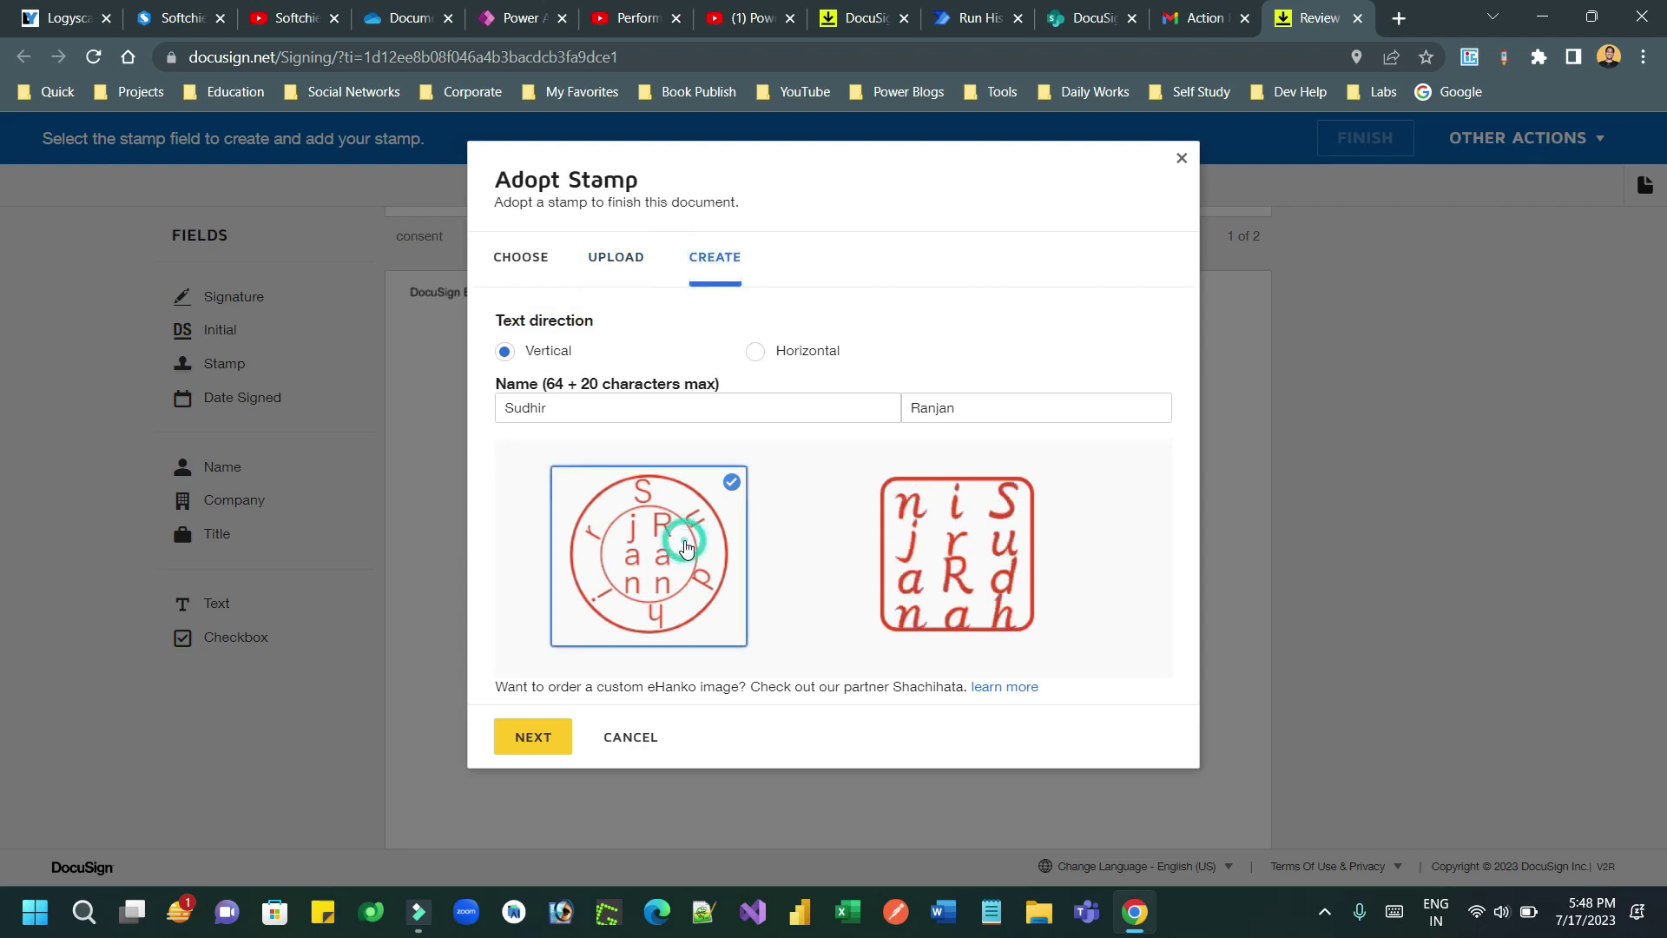
{"action": "left_click", "coordinate": [531, 738]}
{"action": "left_click", "coordinate": [501, 511]}
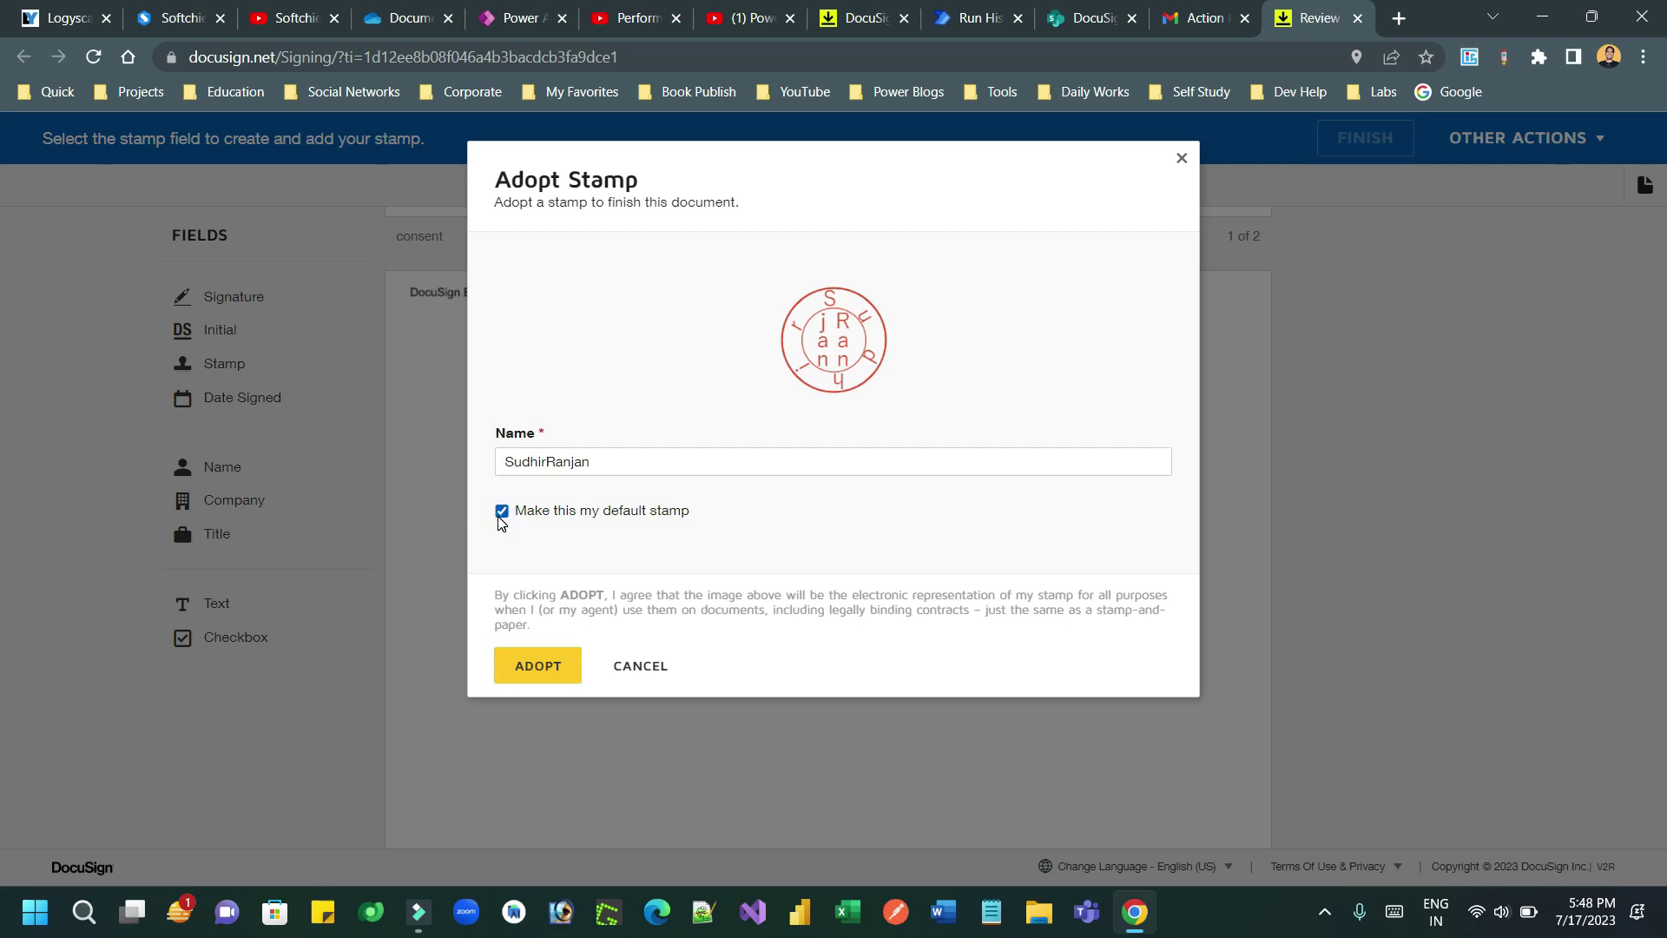
{"action": "left_click", "coordinate": [544, 666]}
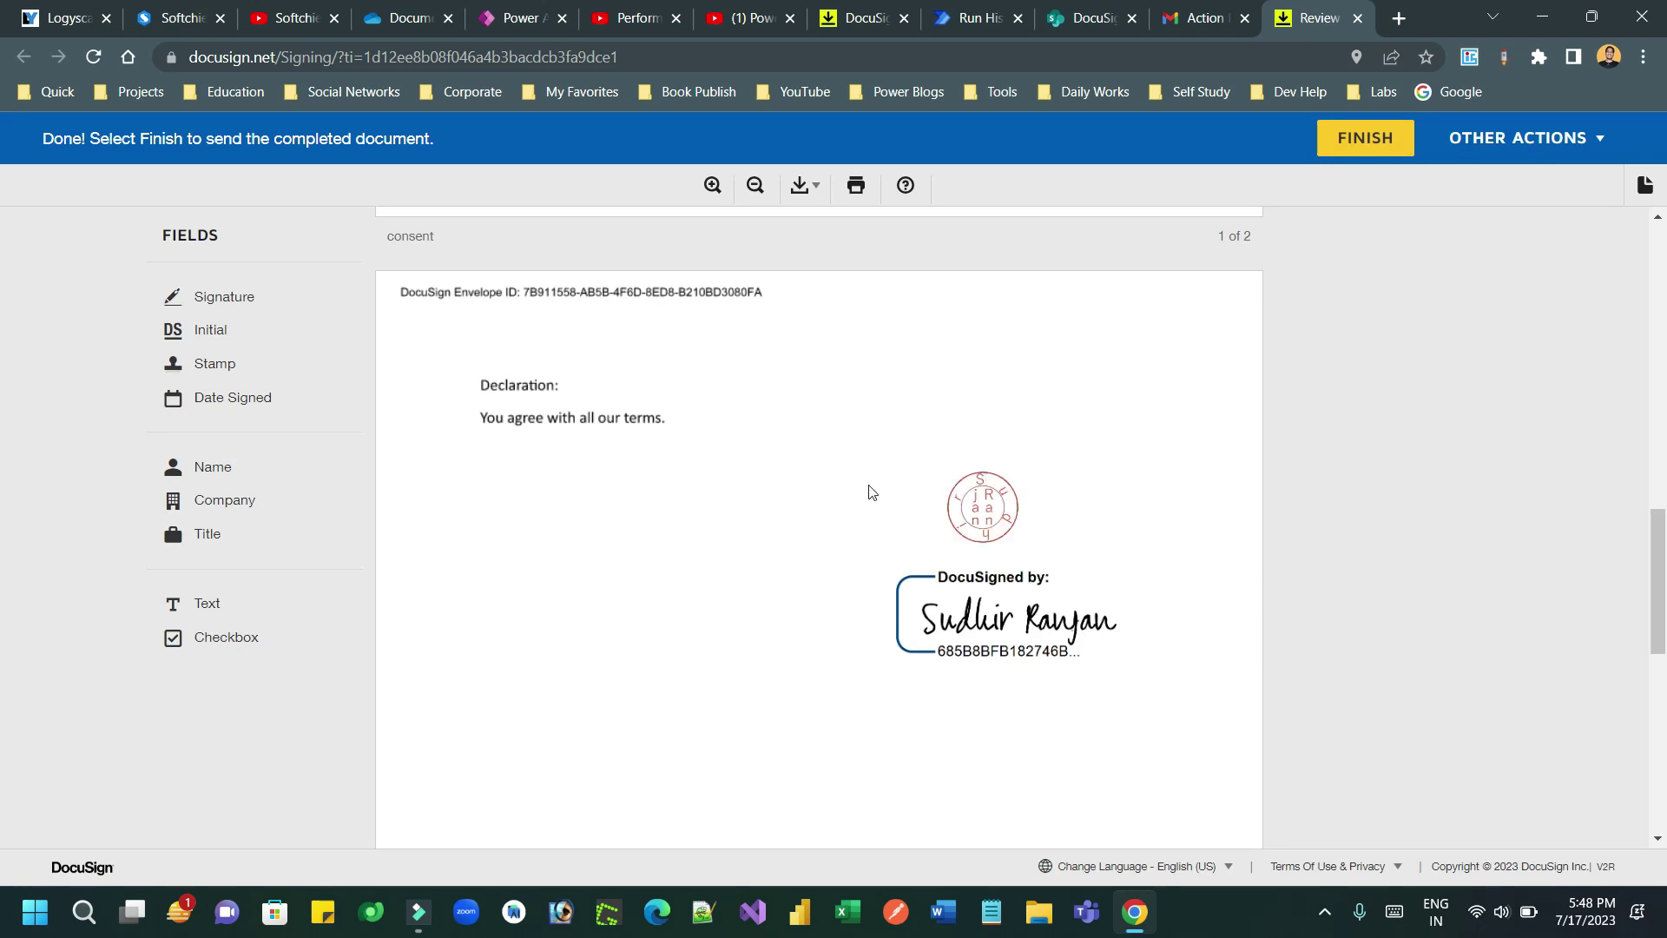
Enlarge the placed stamp above the signature and finish signing
{"action": "left_click", "coordinate": [987, 508]}
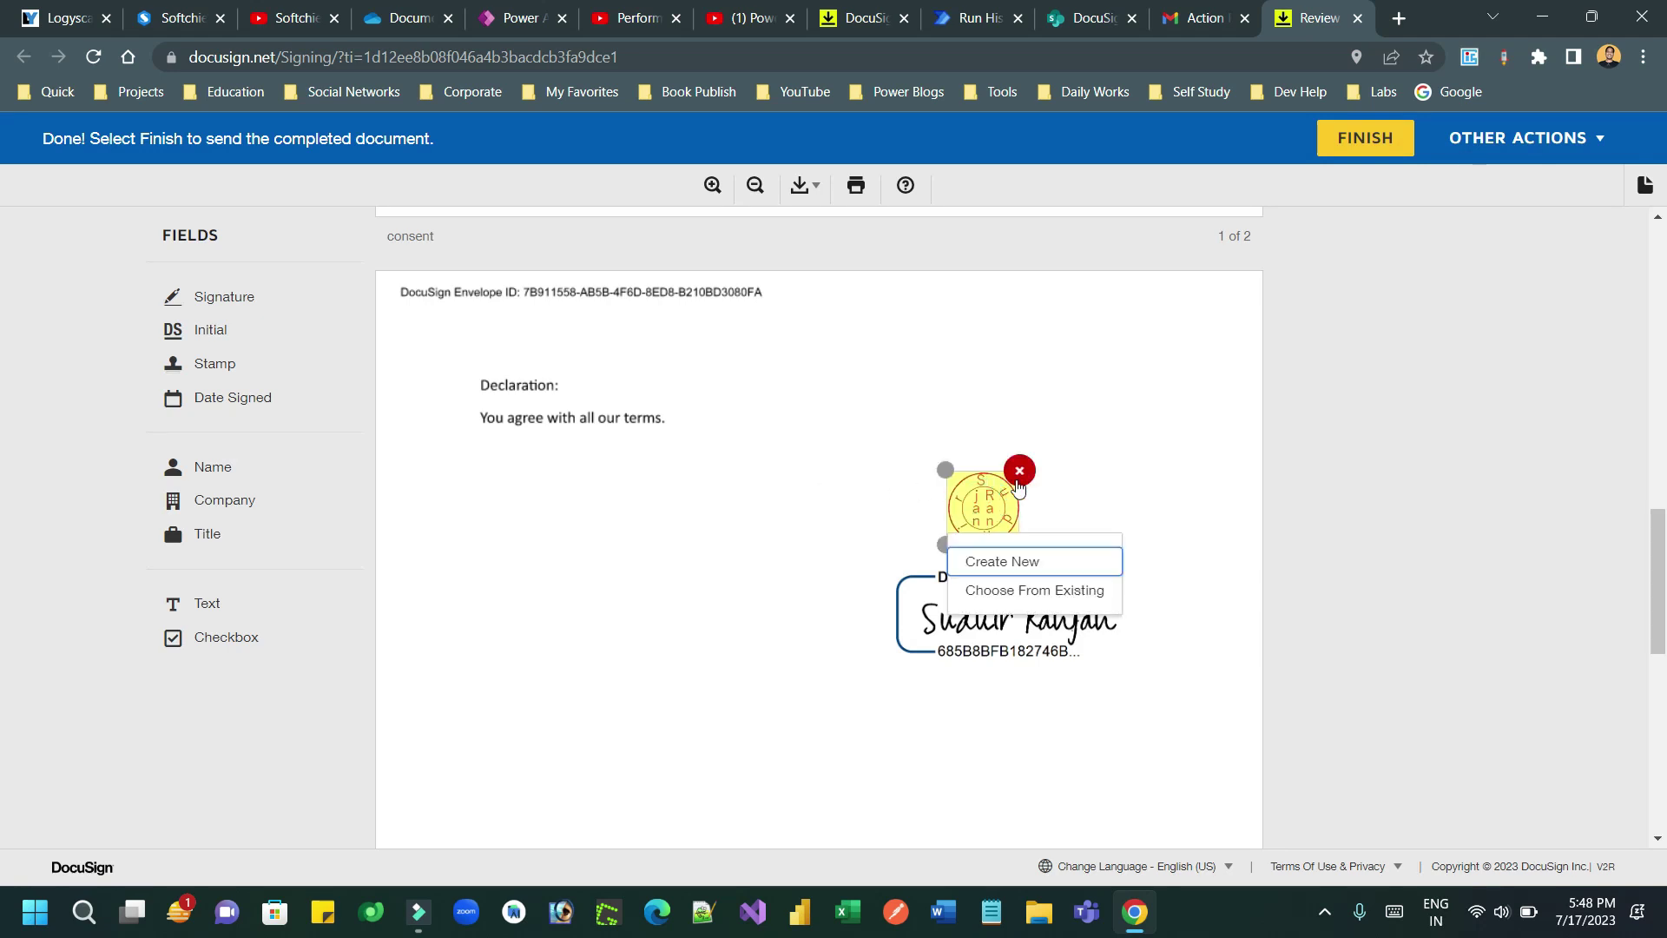
{"action": "left_click_drag", "start_coordinate": [941, 463], "coordinate": [896, 419]}
{"action": "left_click", "coordinate": [1251, 508]}
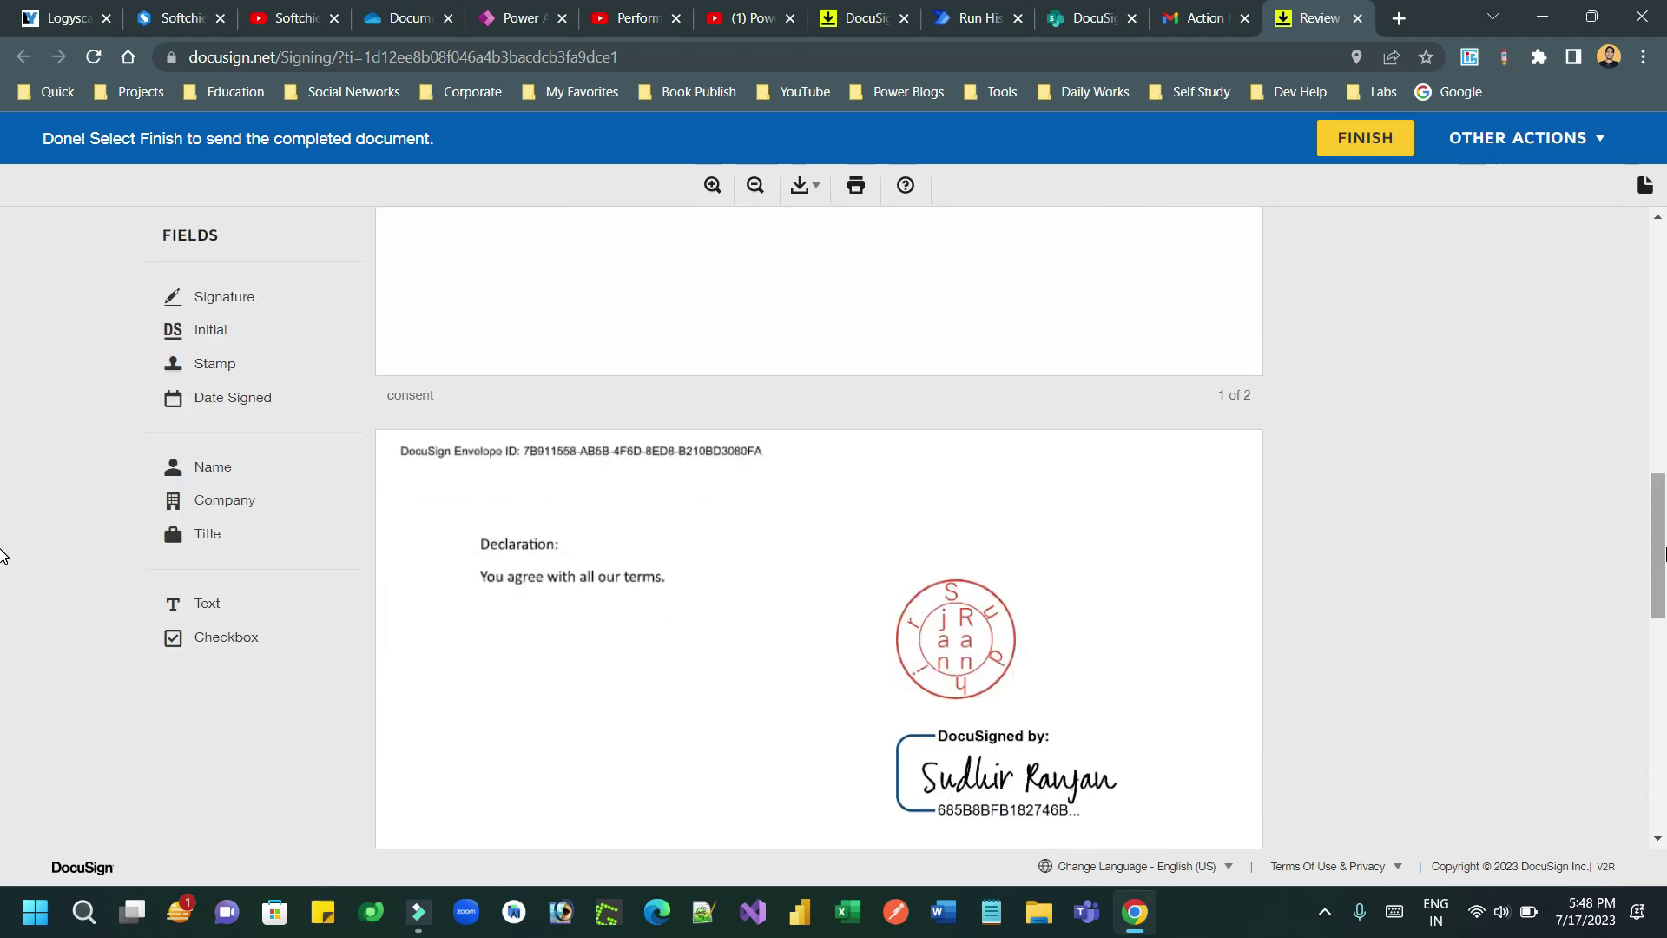
{"action": "left_click", "coordinate": [1363, 142]}
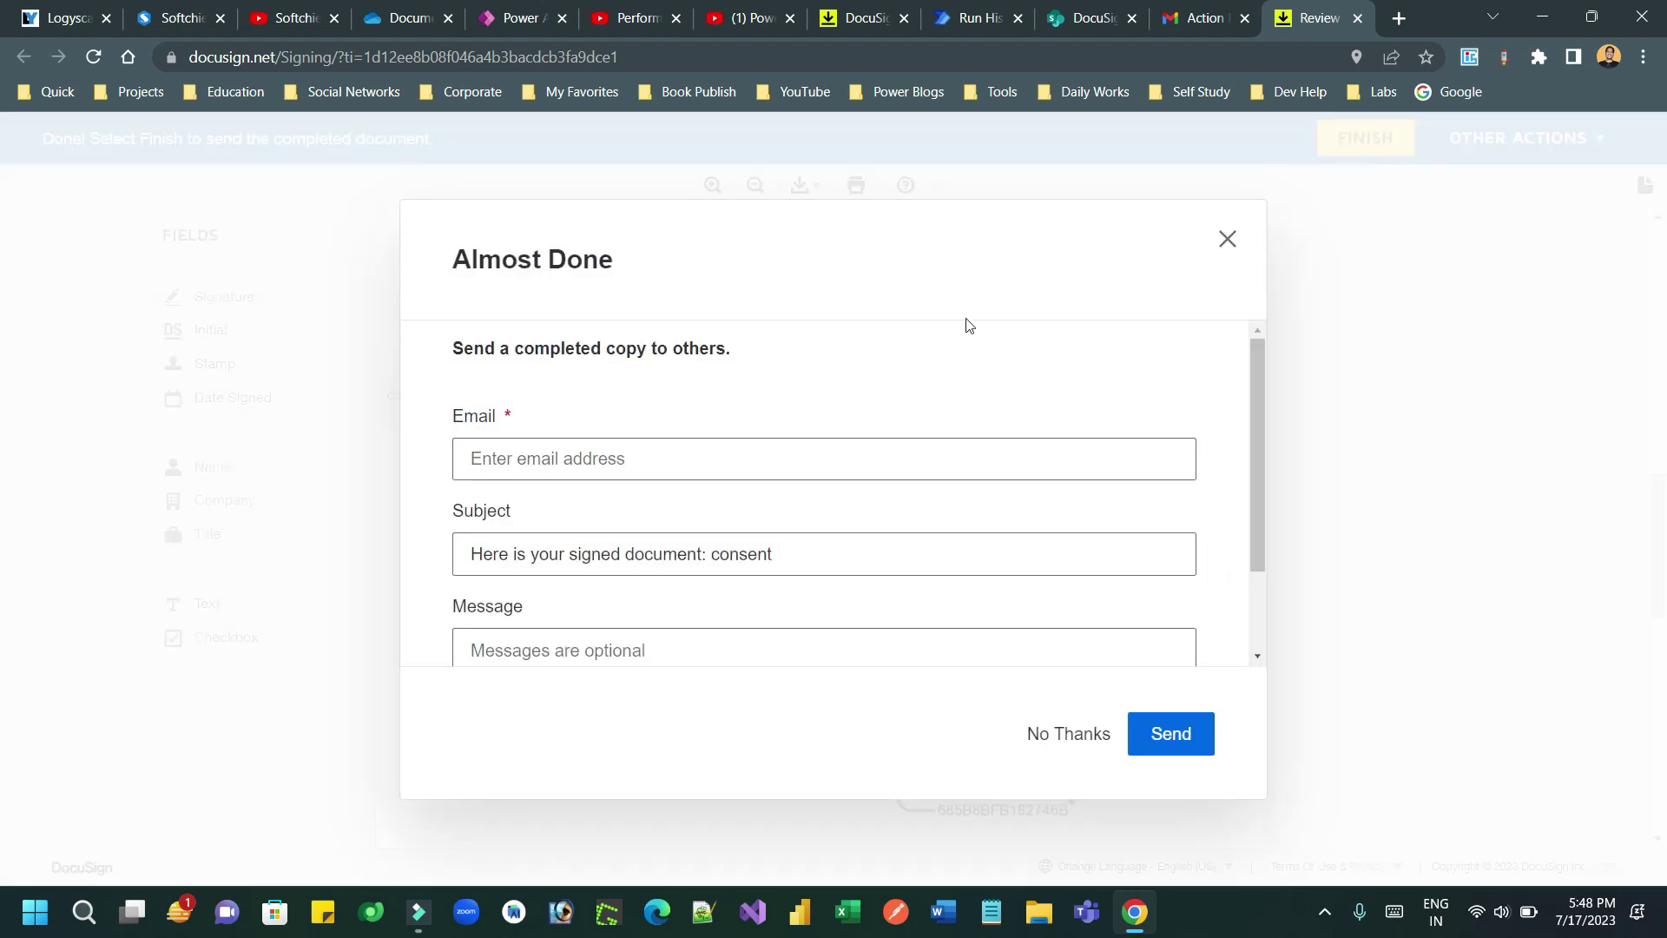
Enter the recipient's e-mail address and send the completed copy
{"action": "left_click", "coordinate": [733, 451]}
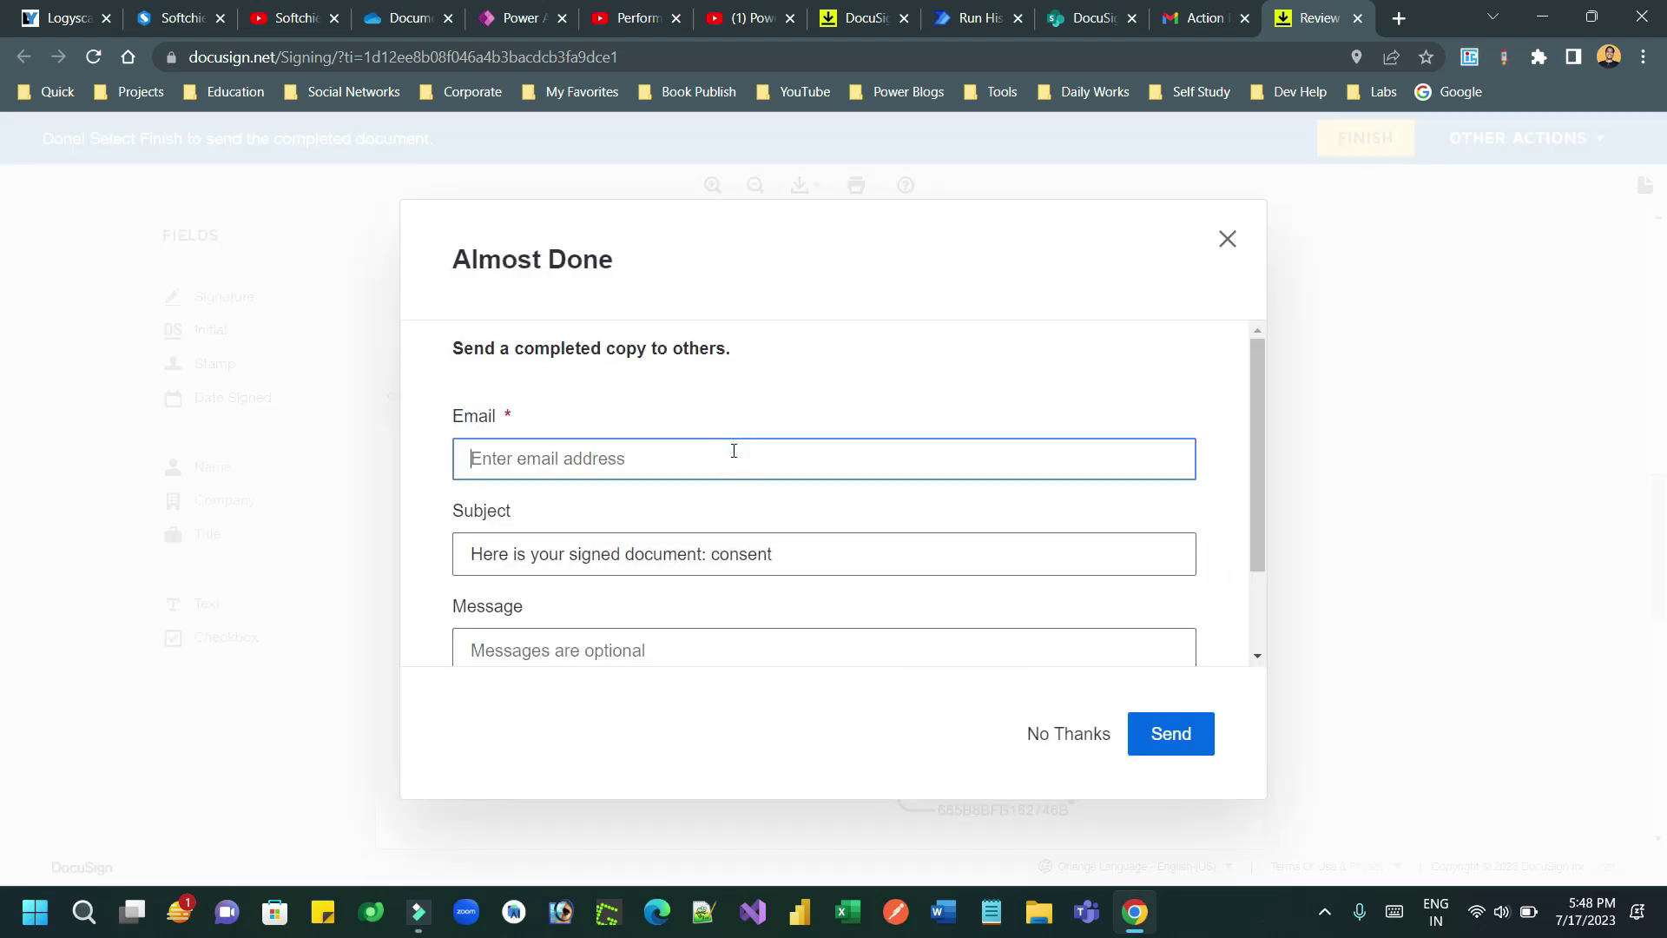
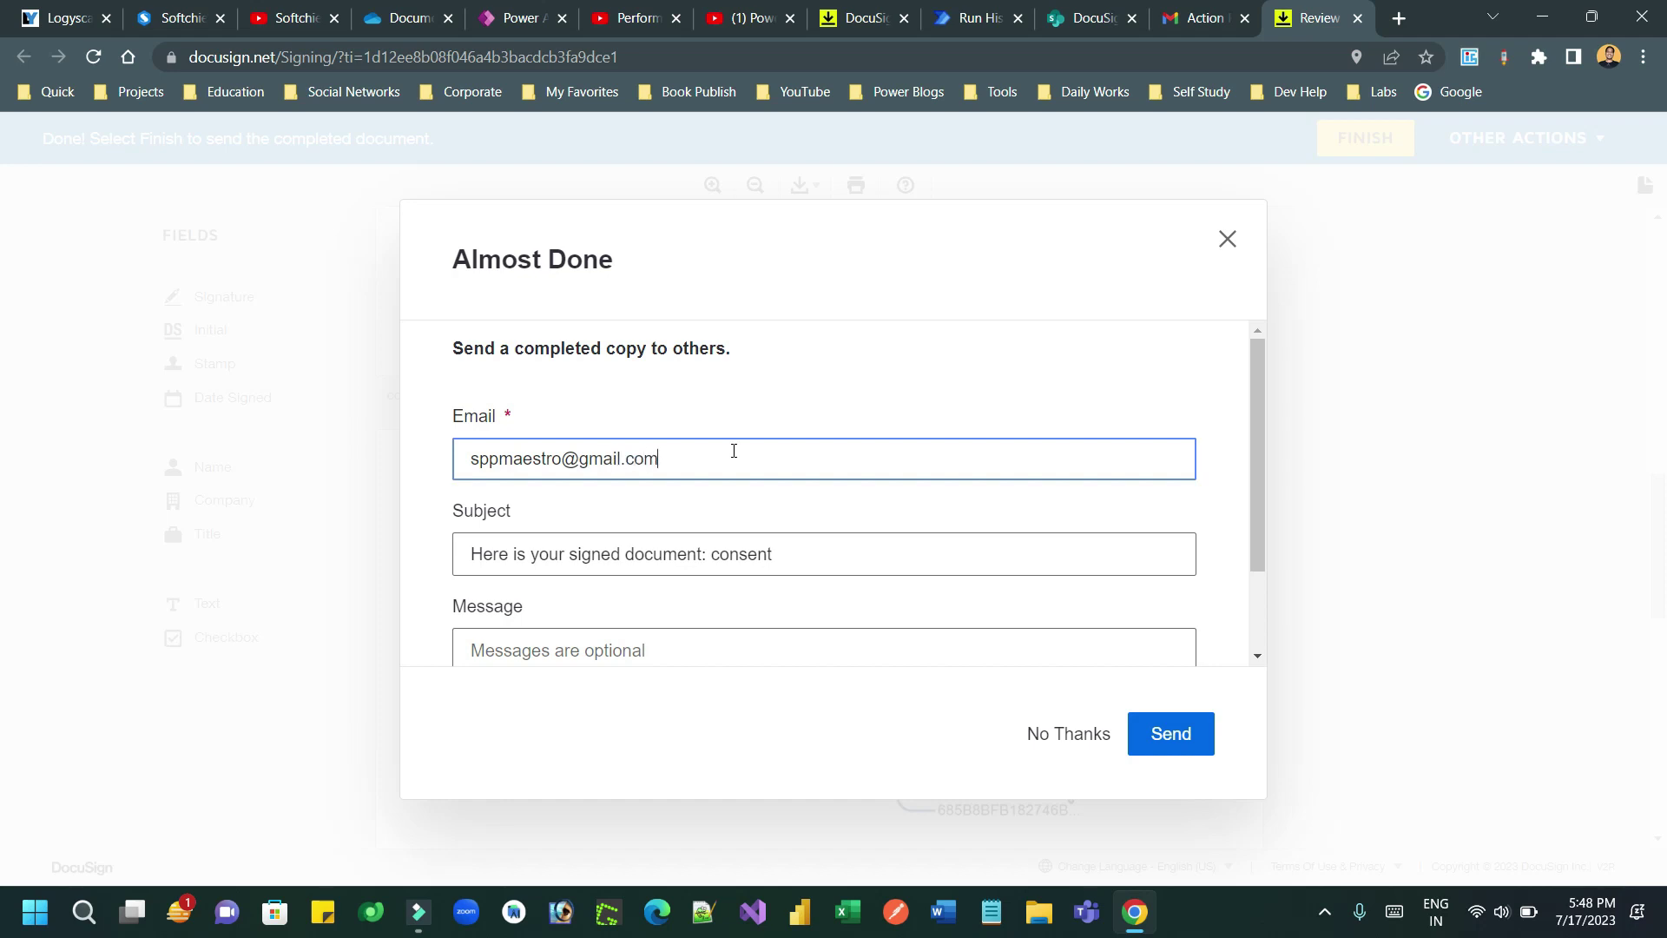
{"action": "left_click", "coordinate": [1165, 739]}
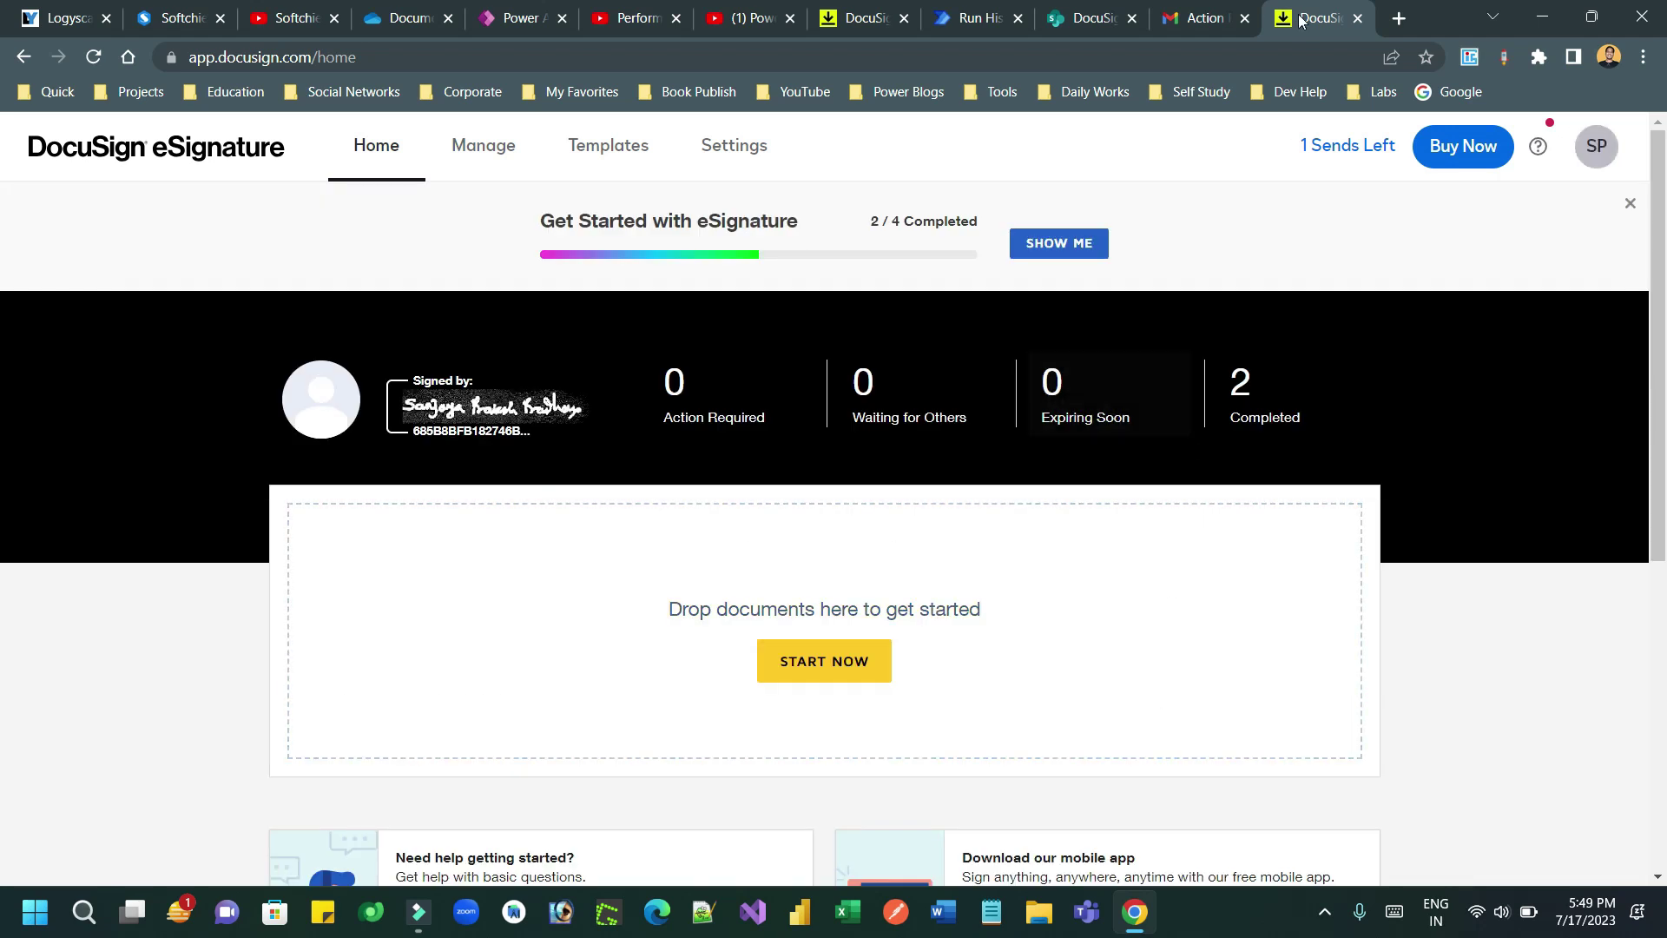
Open the DocuSign Completed email from the Gmail inbox
{"action": "left_click", "coordinate": [1202, 18]}
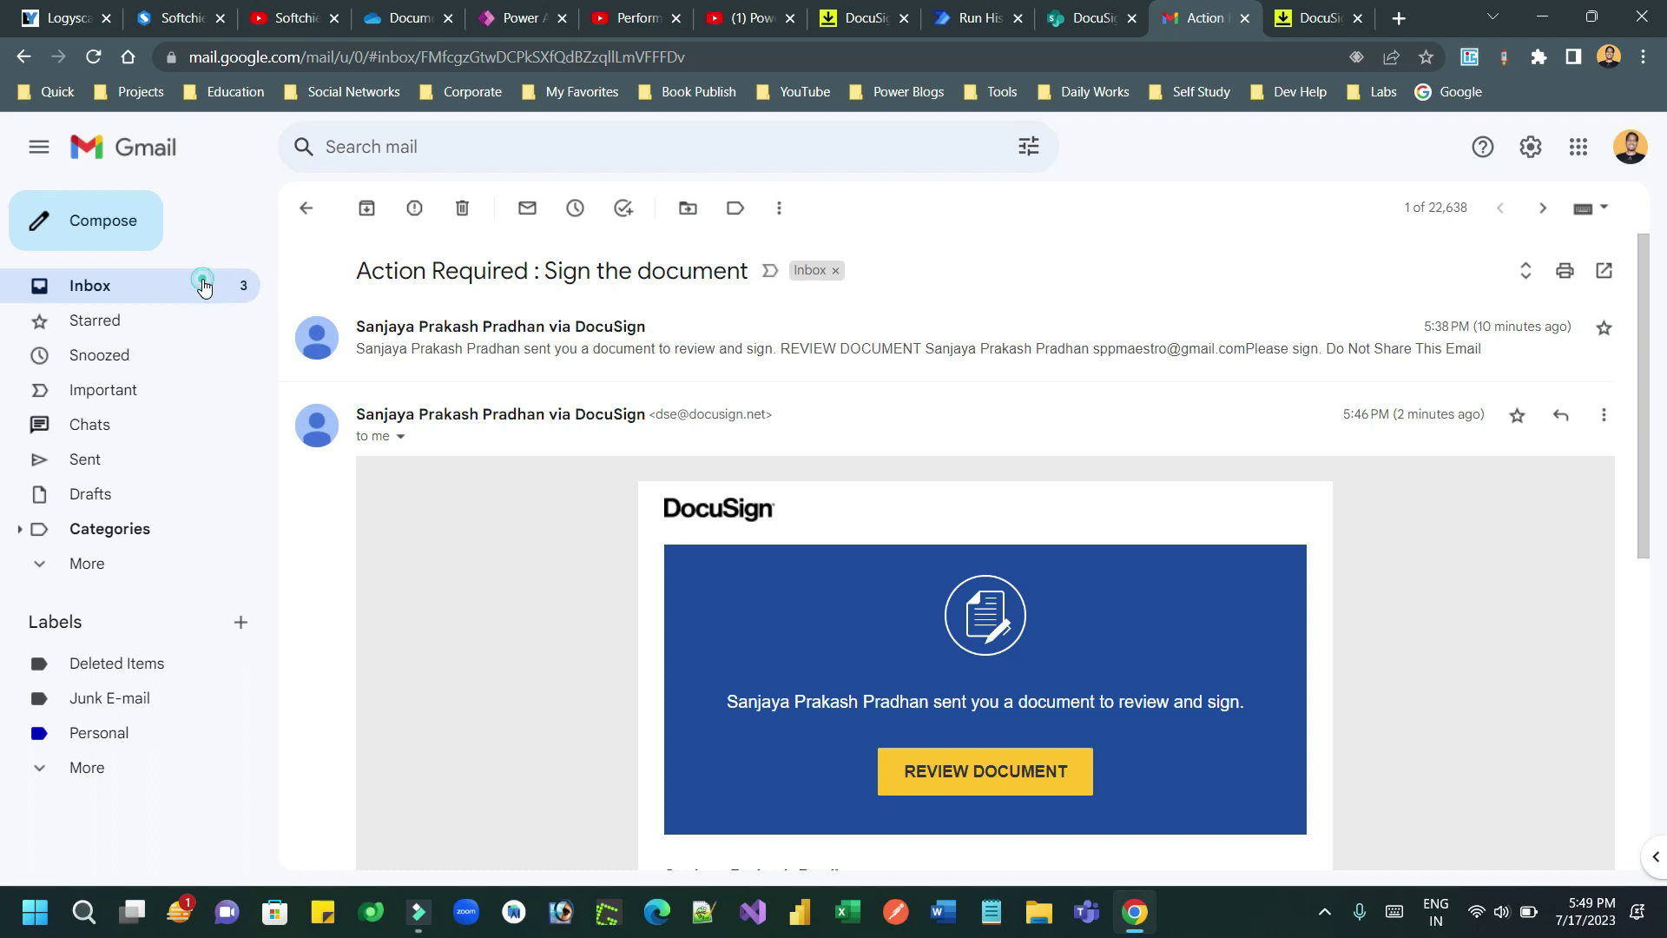
{"action": "left_click", "coordinate": [201, 279]}
{"action": "left_click", "coordinate": [621, 261]}
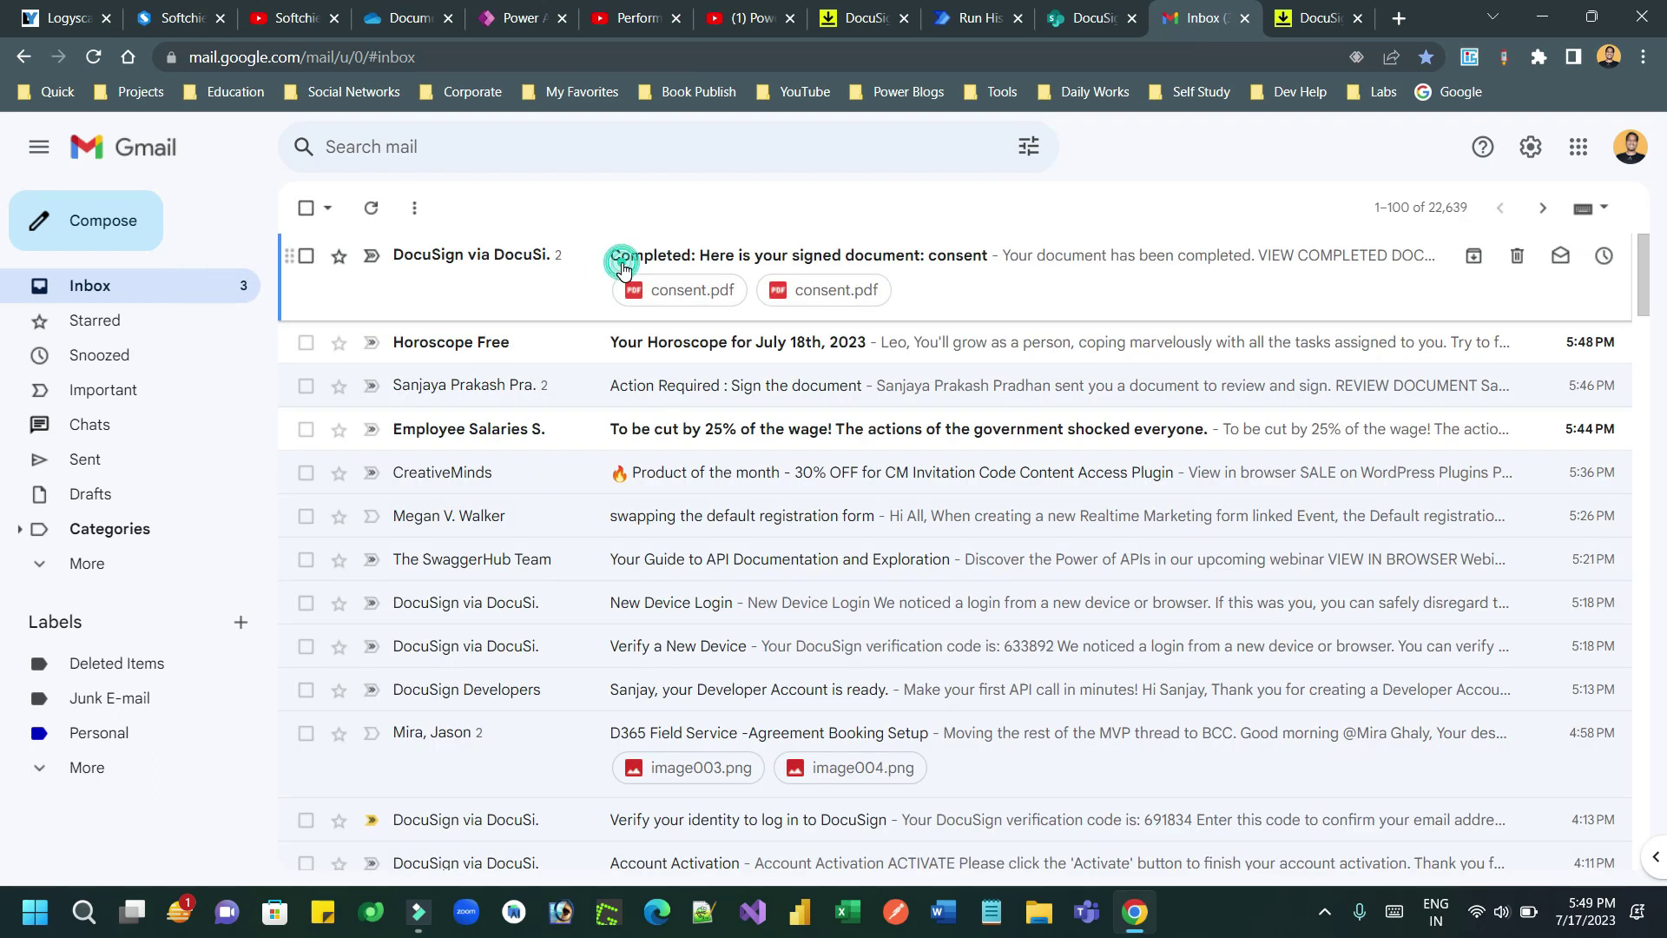
{"action": "left_click_drag", "start_coordinate": [1656, 483], "coordinate": [1563, 790]}
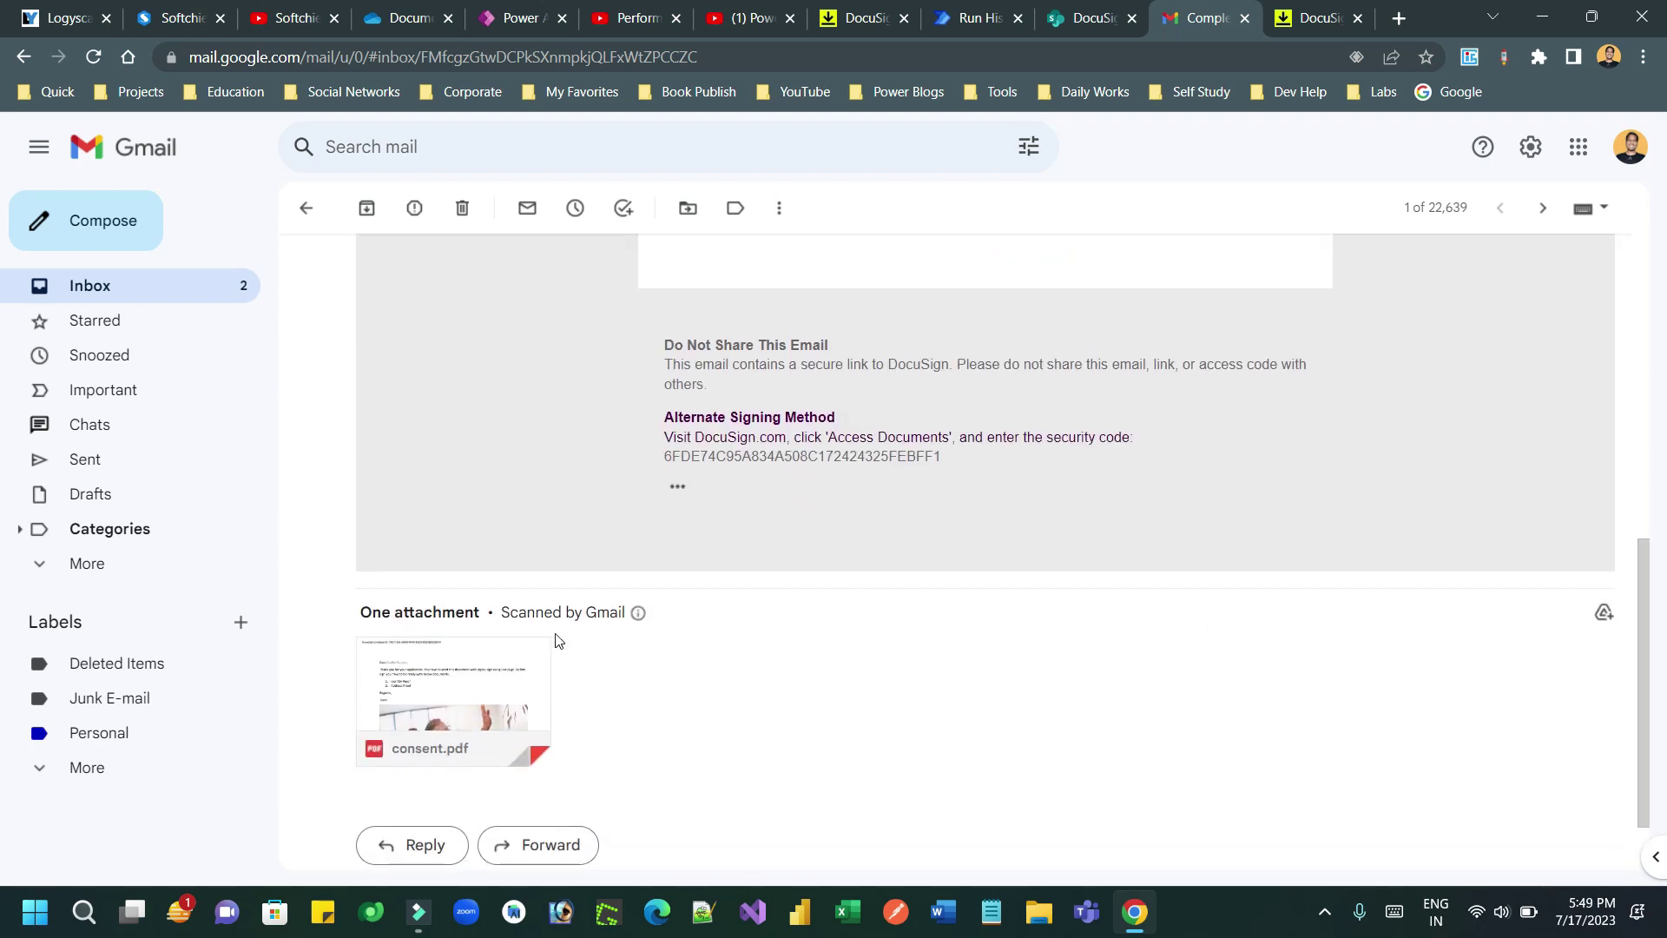
Check consent.pdf's signature and stamp, then show the Power Automate flow run
{"action": "left_click", "coordinate": [446, 674]}
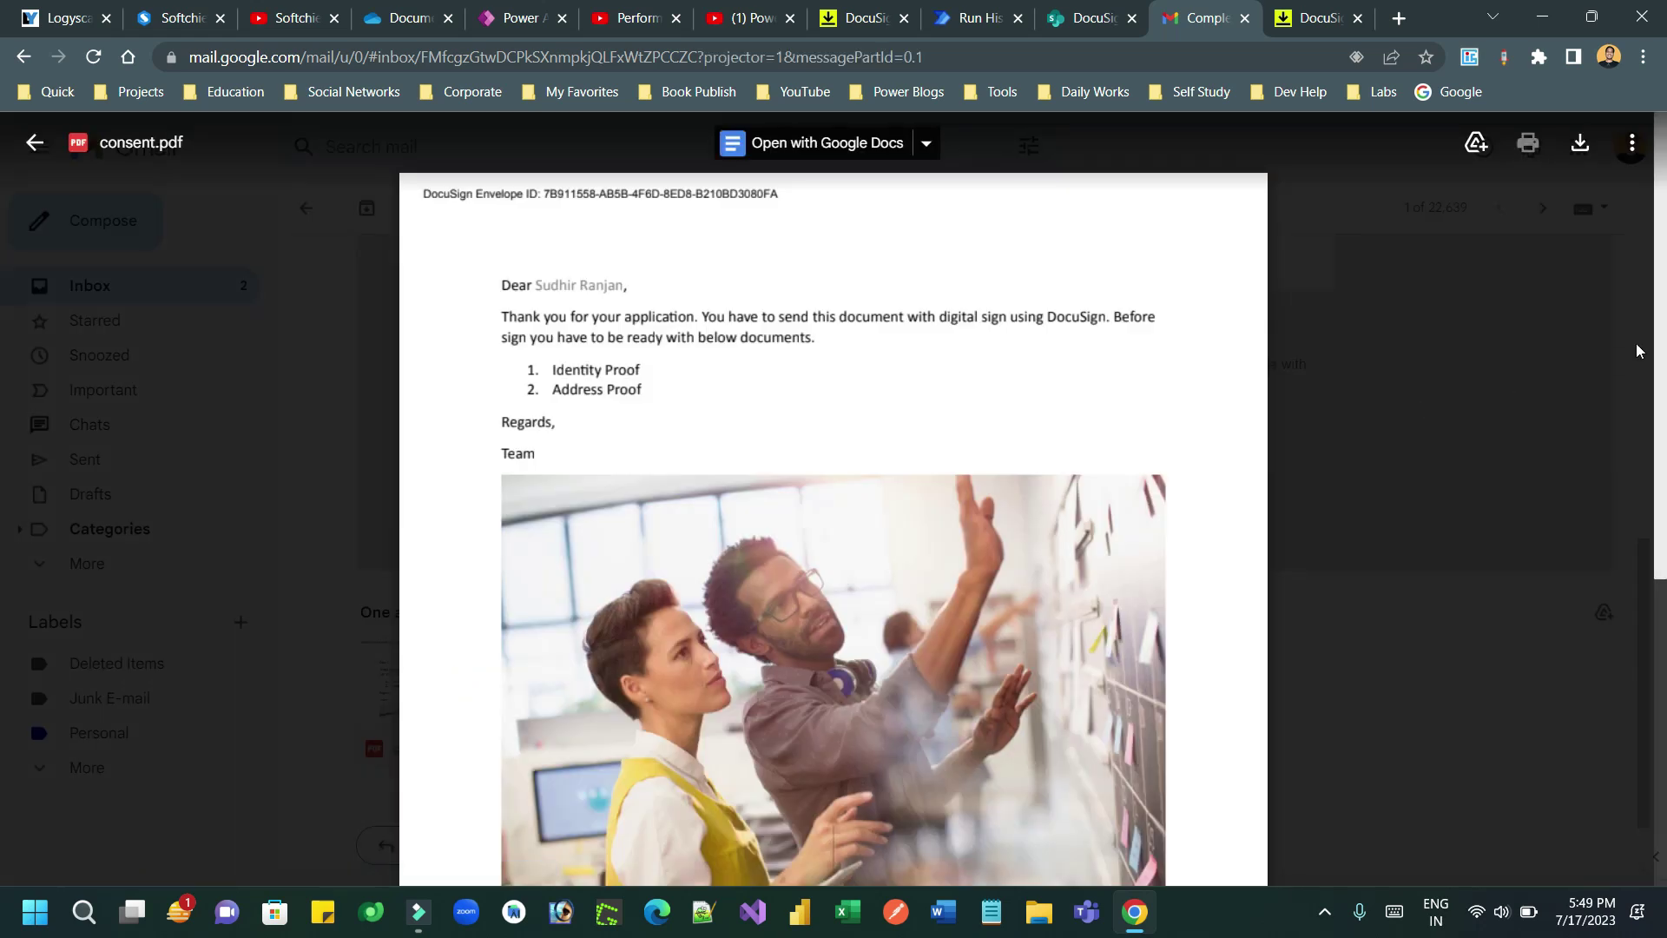
{"action": "scroll", "coordinate": [1633, 431], "scroll_direction": "down", "scroll_amount": 10}
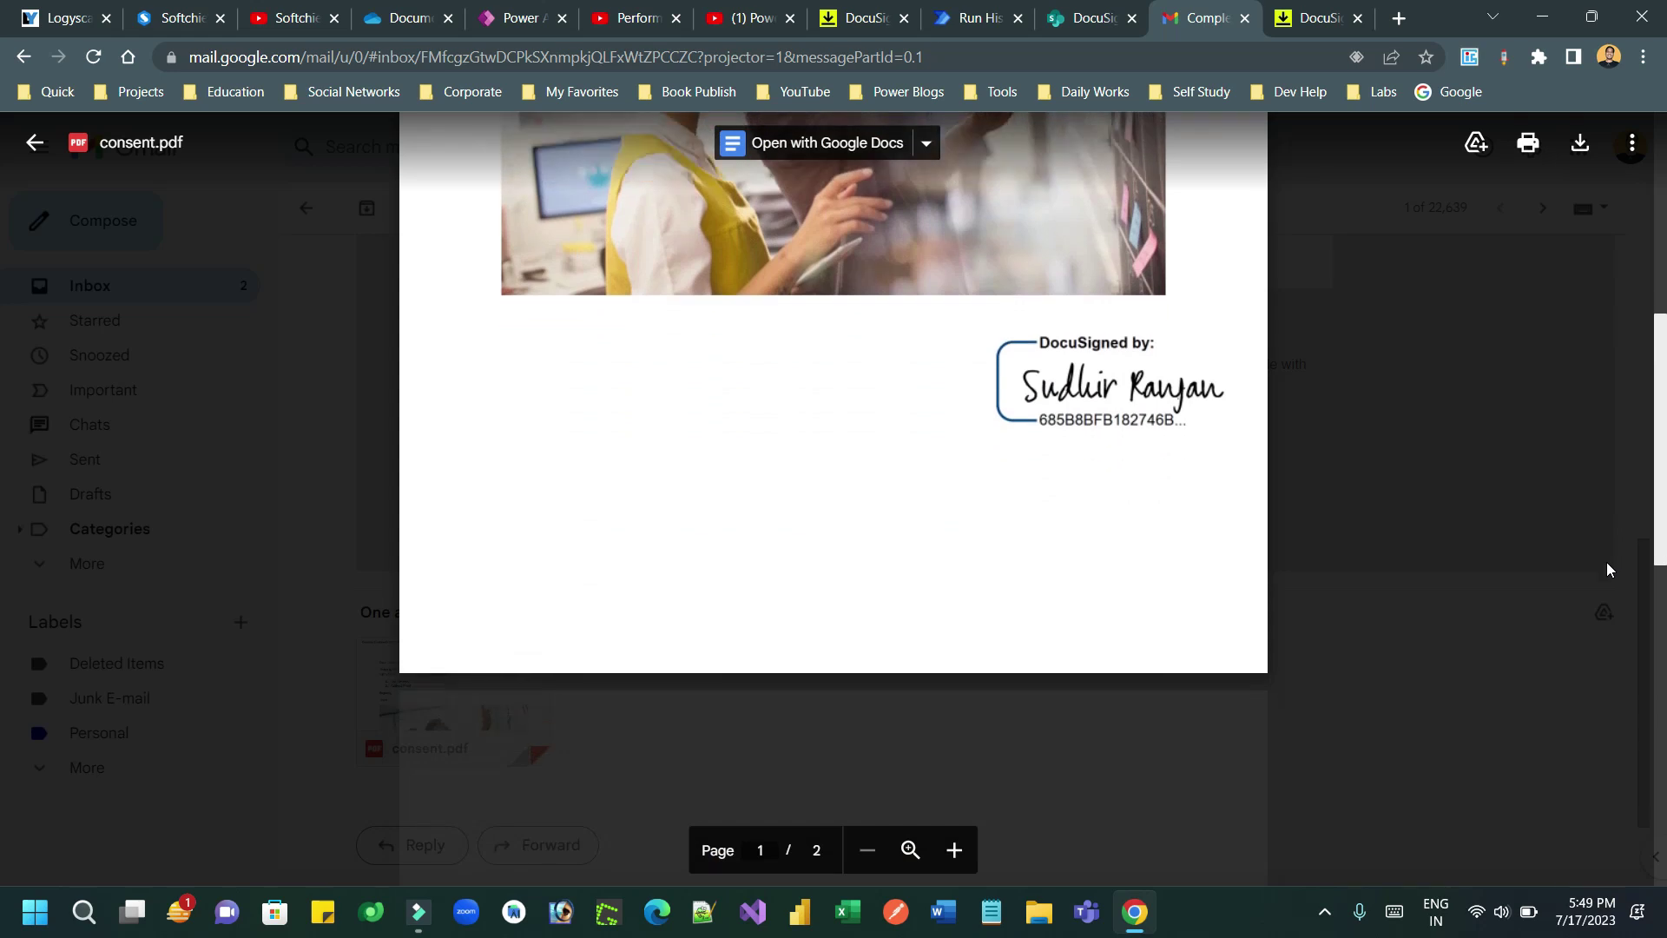
{"action": "scroll", "coordinate": [1593, 646], "scroll_direction": "down", "scroll_amount": 3}
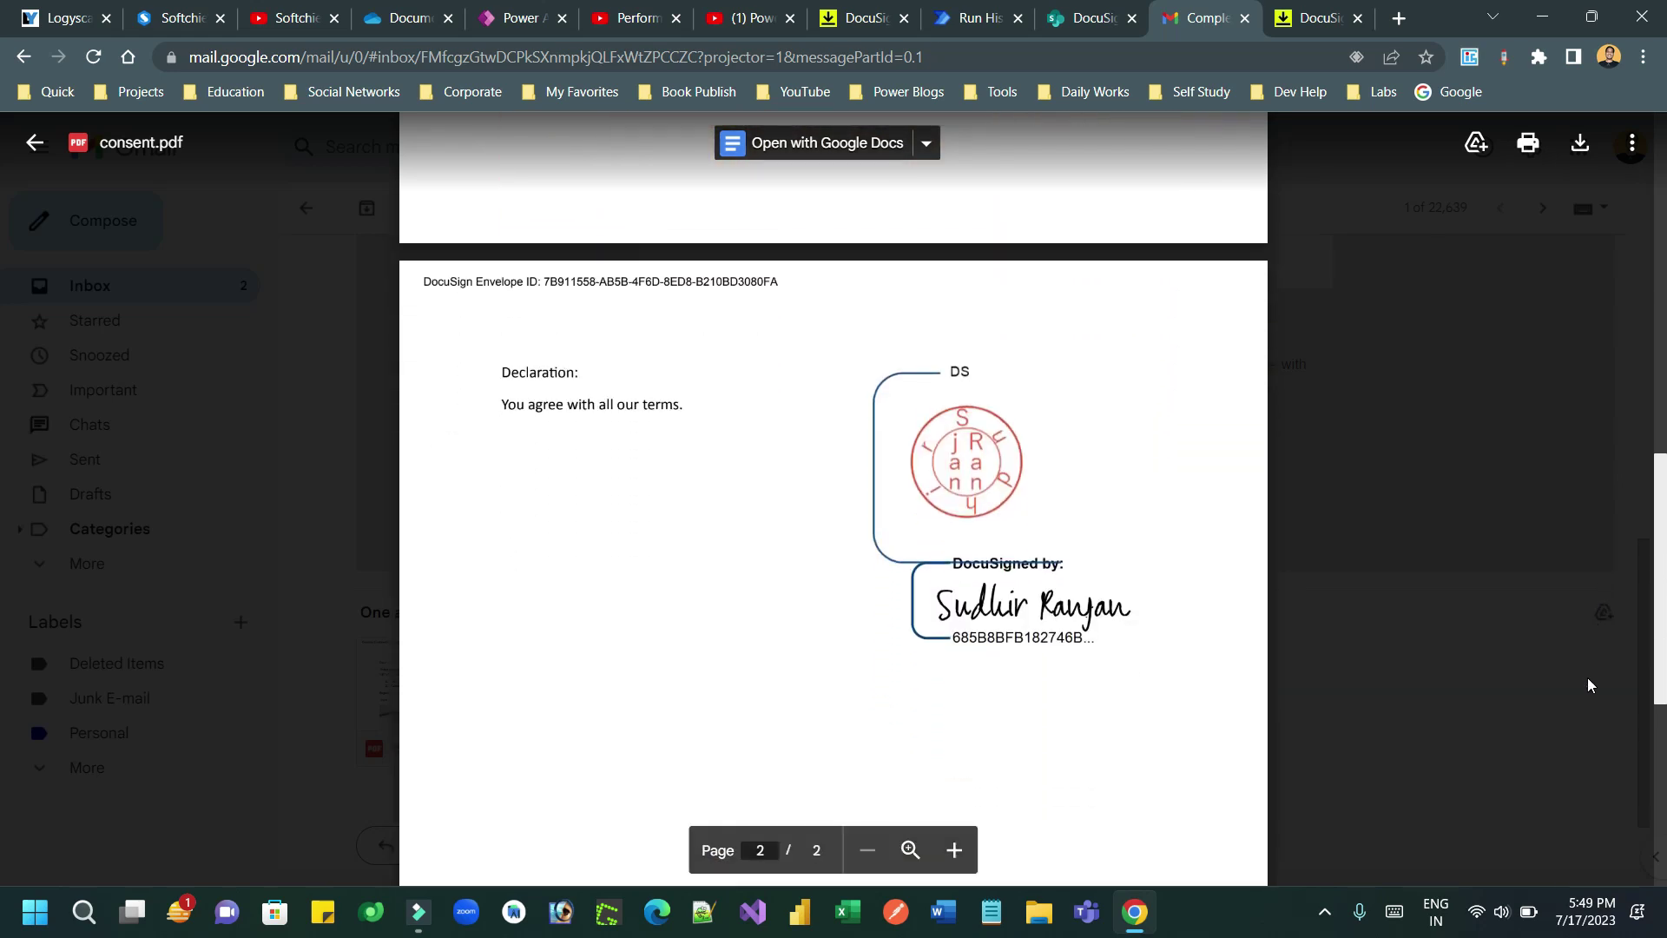
{"action": "scroll", "coordinate": [1591, 521], "scroll_direction": "up", "scroll_amount": 10}
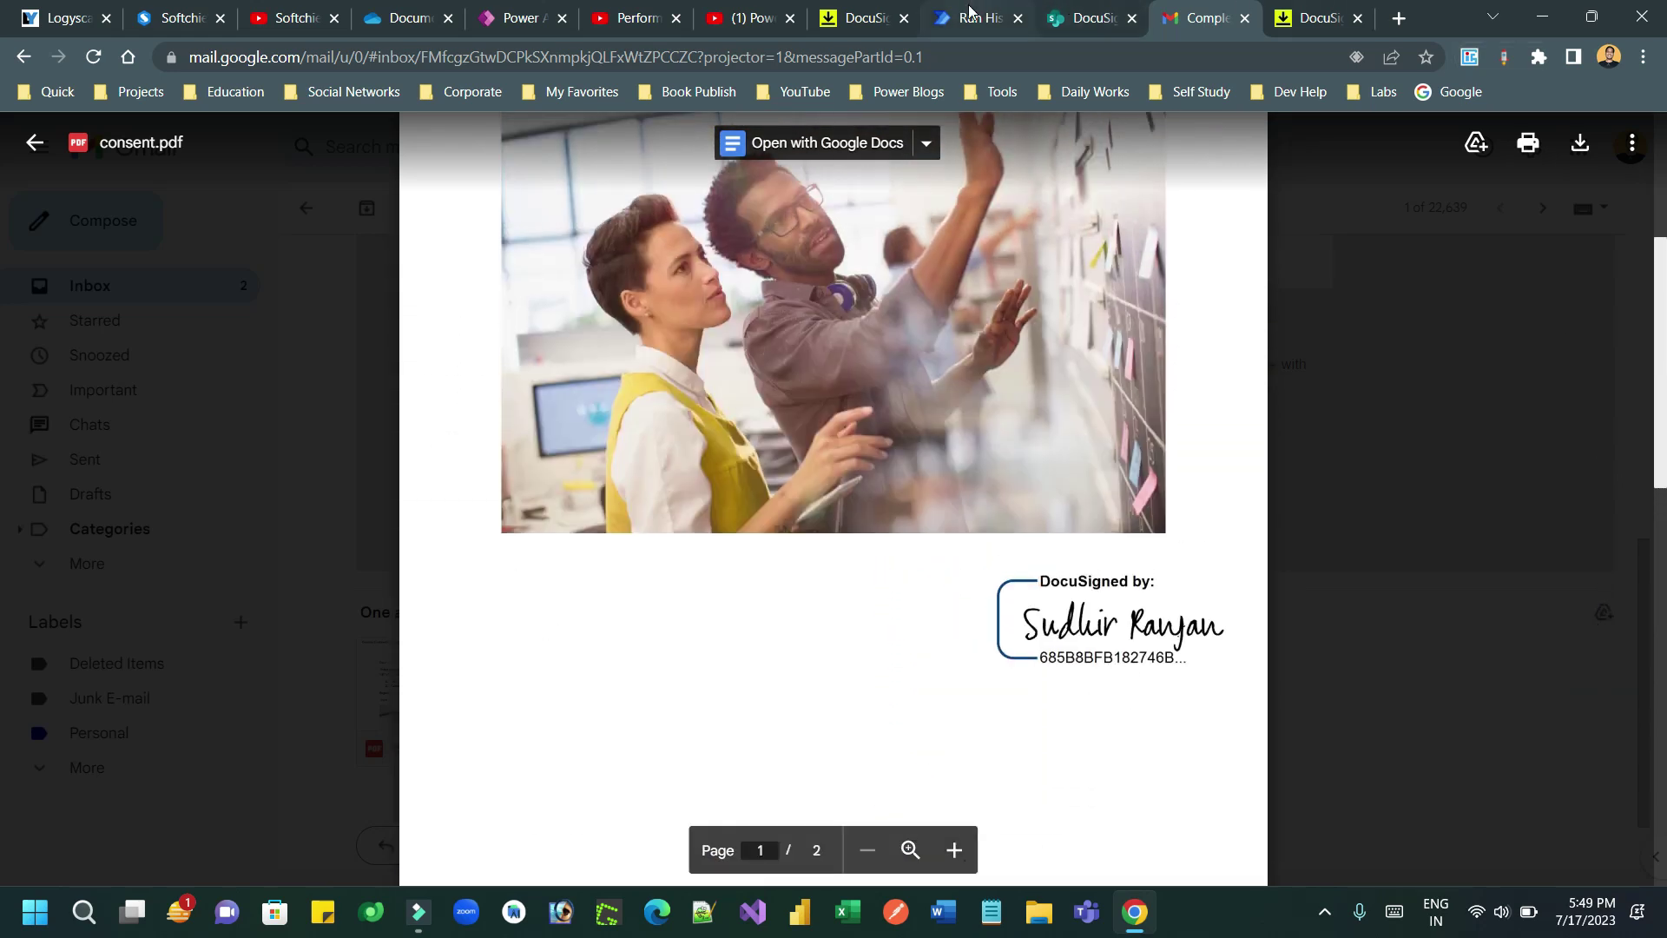
{"action": "left_click", "coordinate": [970, 12]}
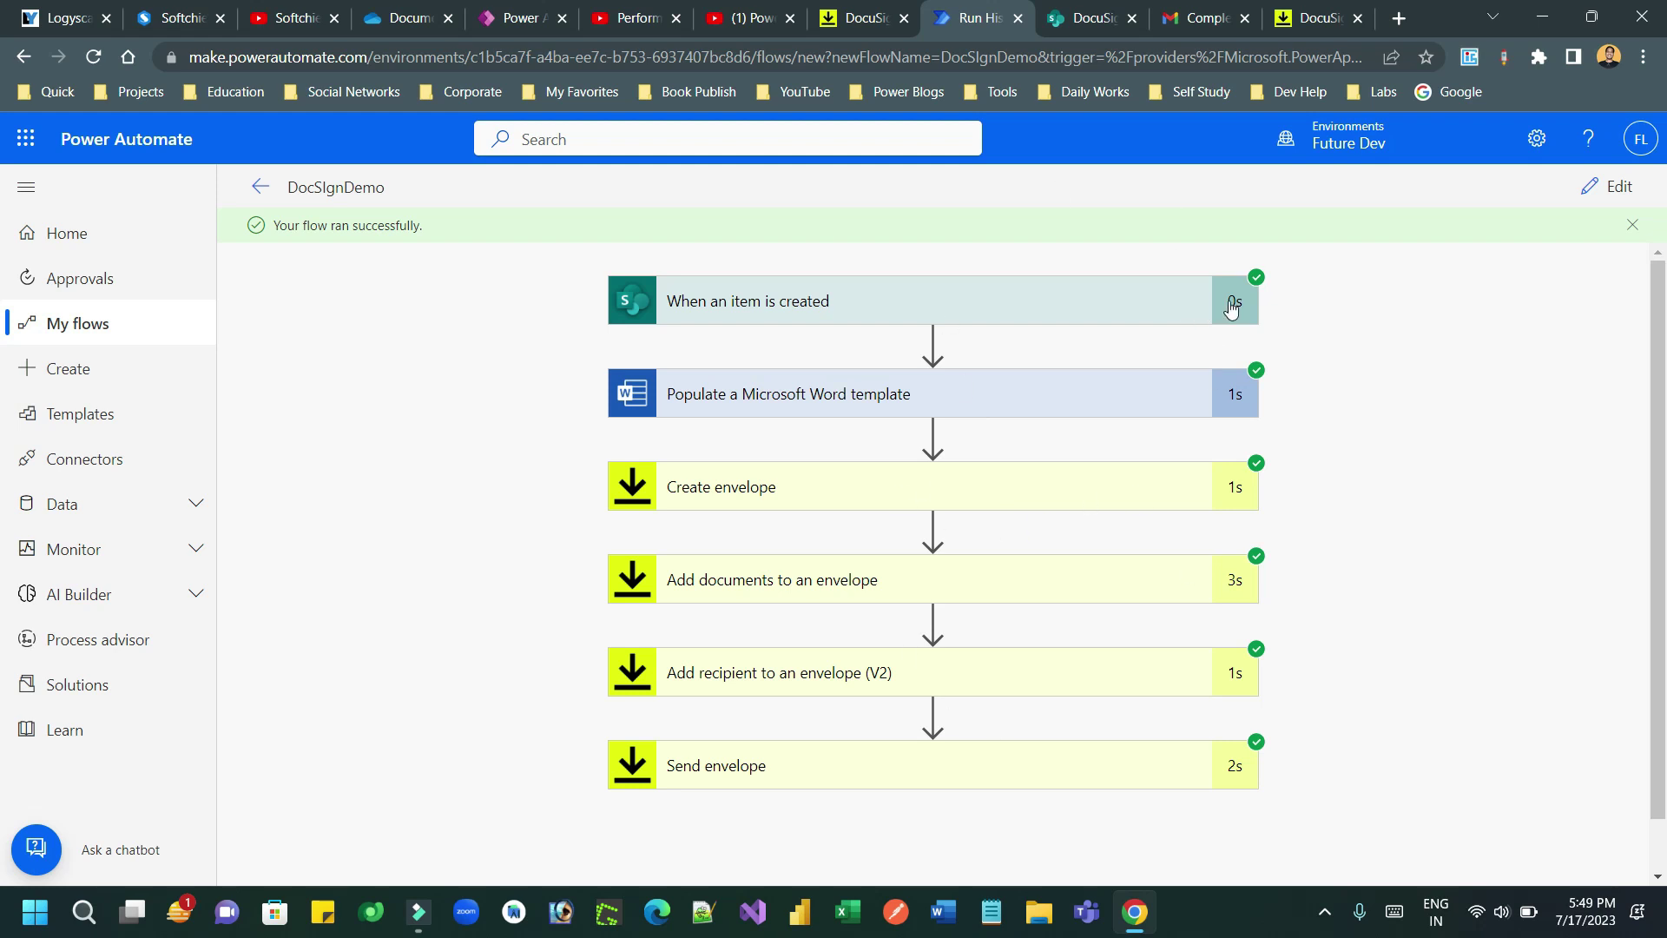